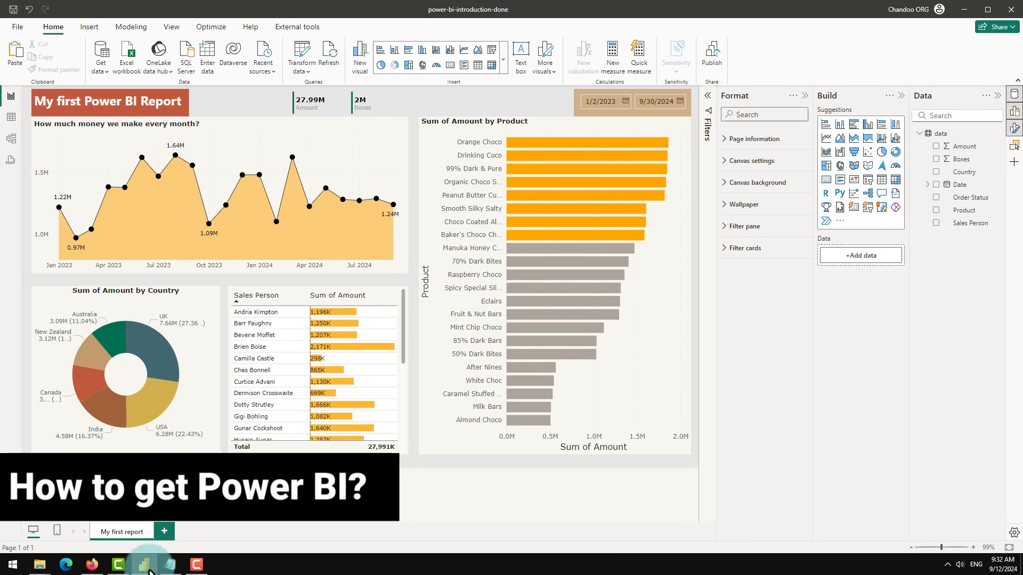
Step: Switch to the browser and open the Power BI Desktop page from the Power Platform Products menu
left_click(92, 564)
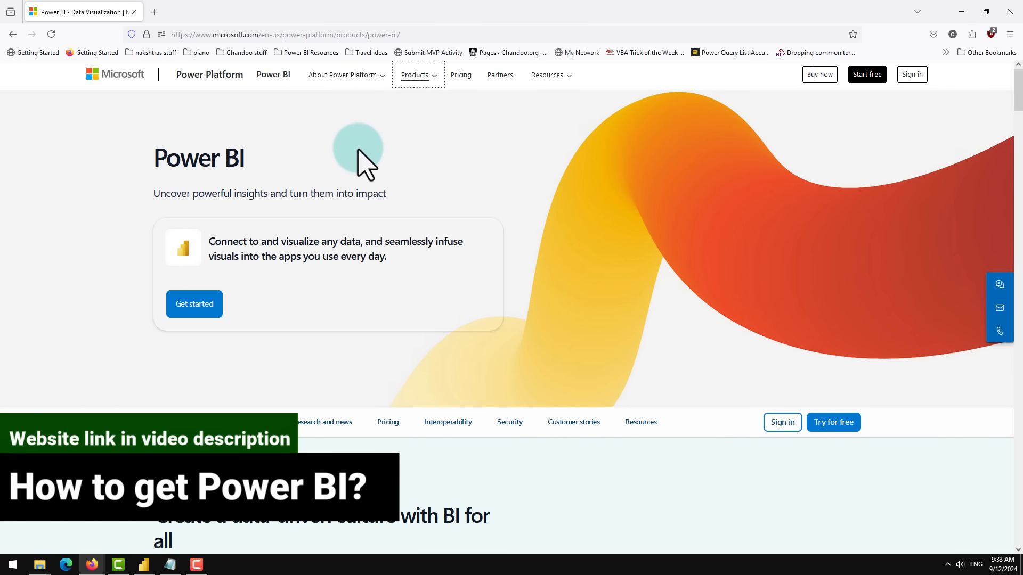
left_click(431, 76)
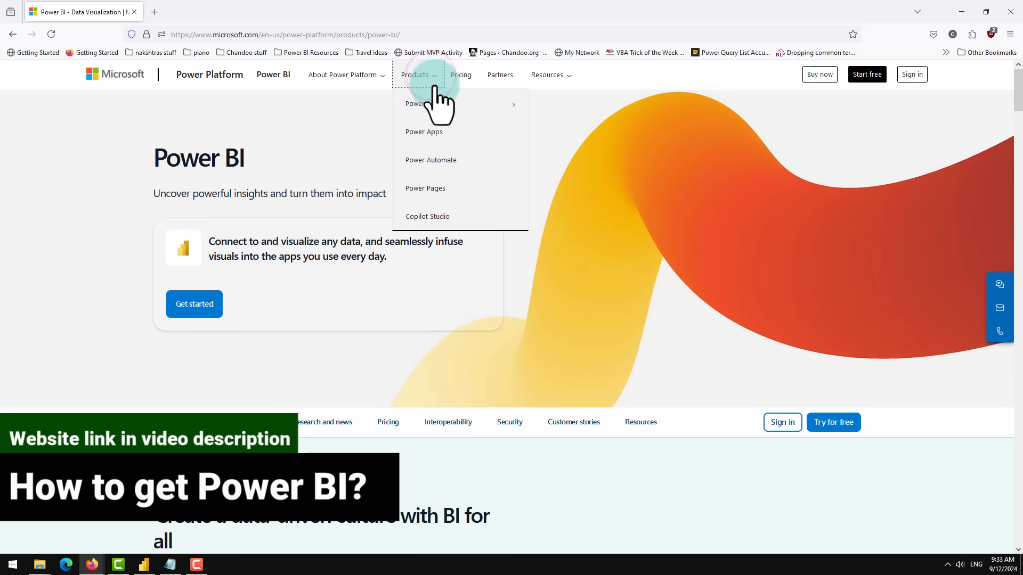
left_click(443, 103)
left_click(556, 132)
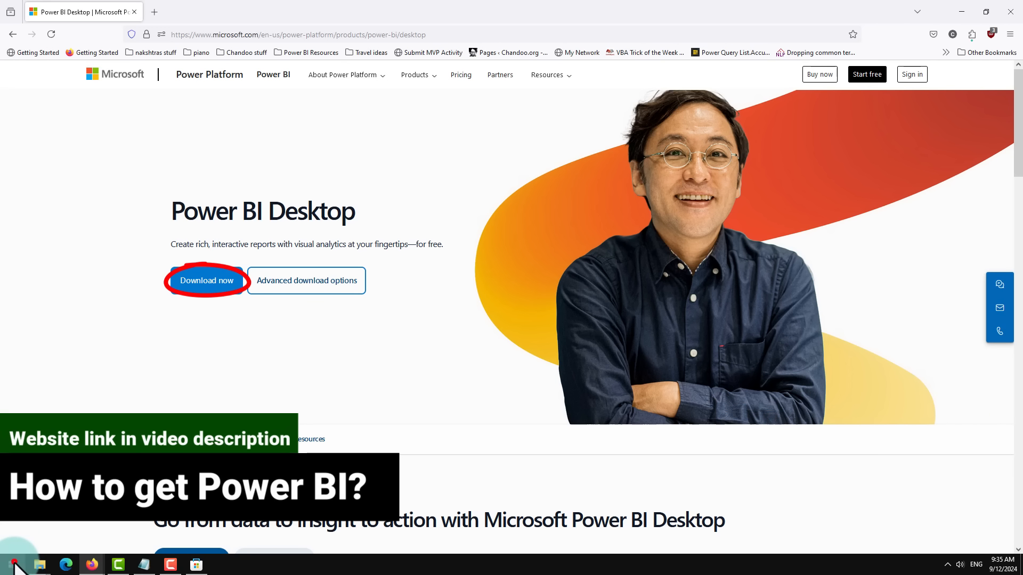
Step: Launch Power BI Desktop from the Windows Start menu
left_click(12, 563)
left_click(240, 368)
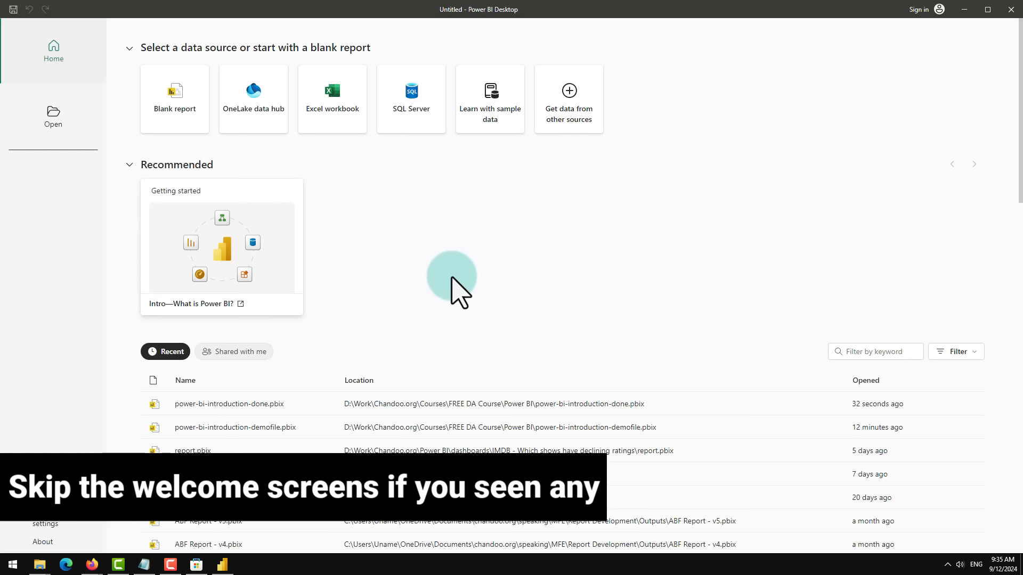
left_click(624, 0)
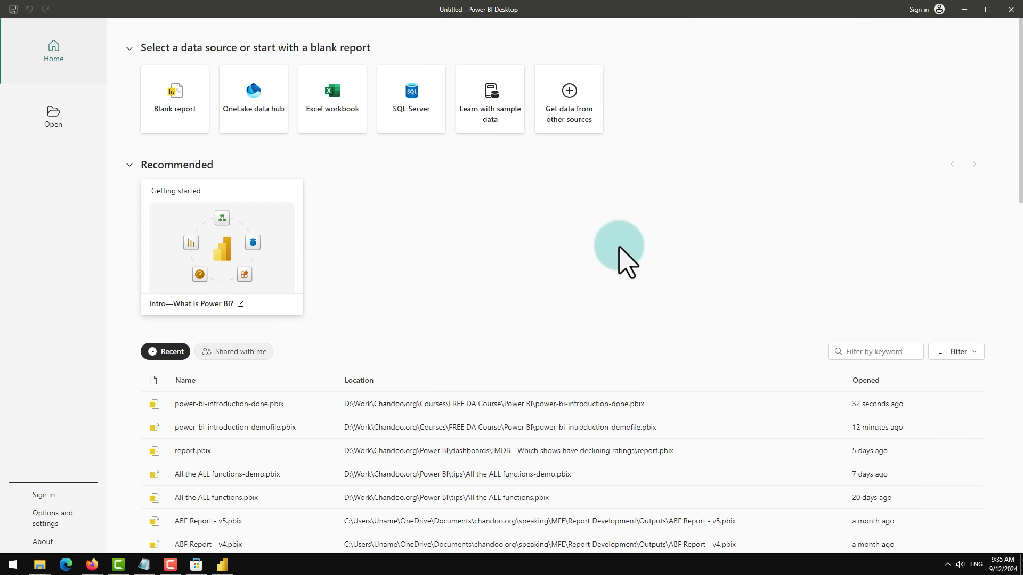
Step: Start from an Excel workbook and open sample-chocolate-sales-data-1.xlsx from the datasets folder
left_click(339, 117)
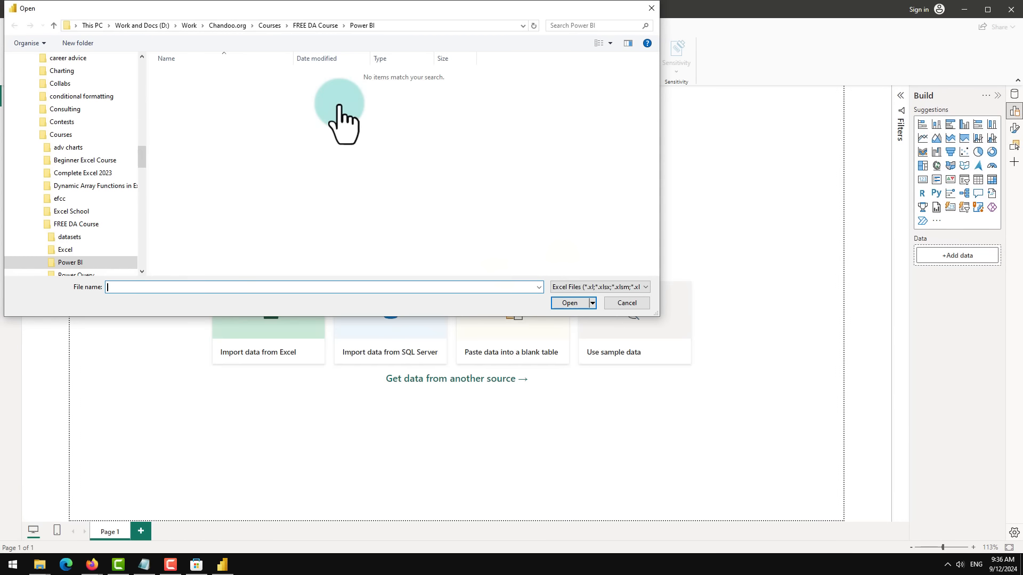
left_click(195, 75)
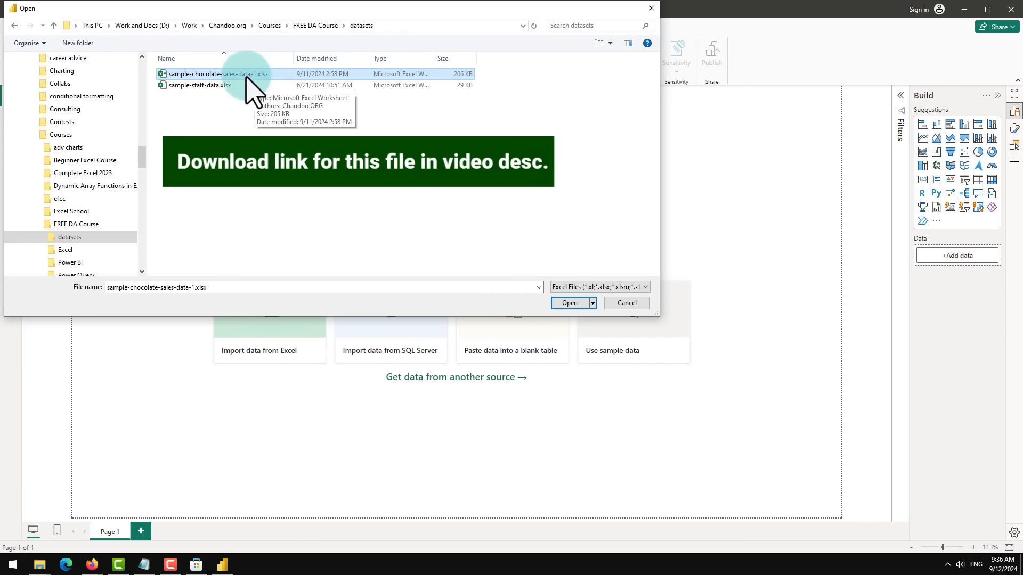
left_click(574, 303)
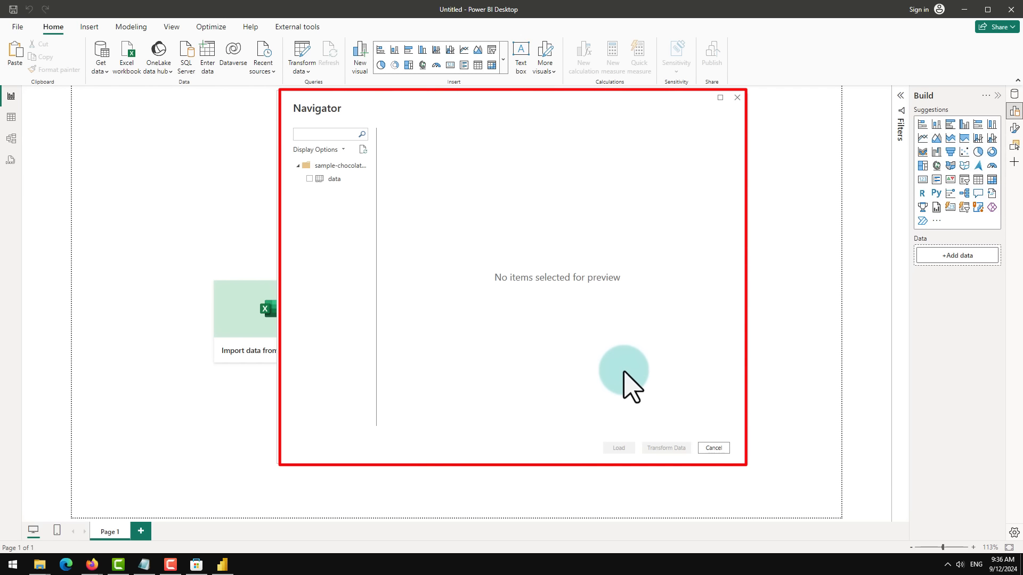
Step: Preview the data table in the Navigator, then tick it and load it into the report
left_click(332, 180)
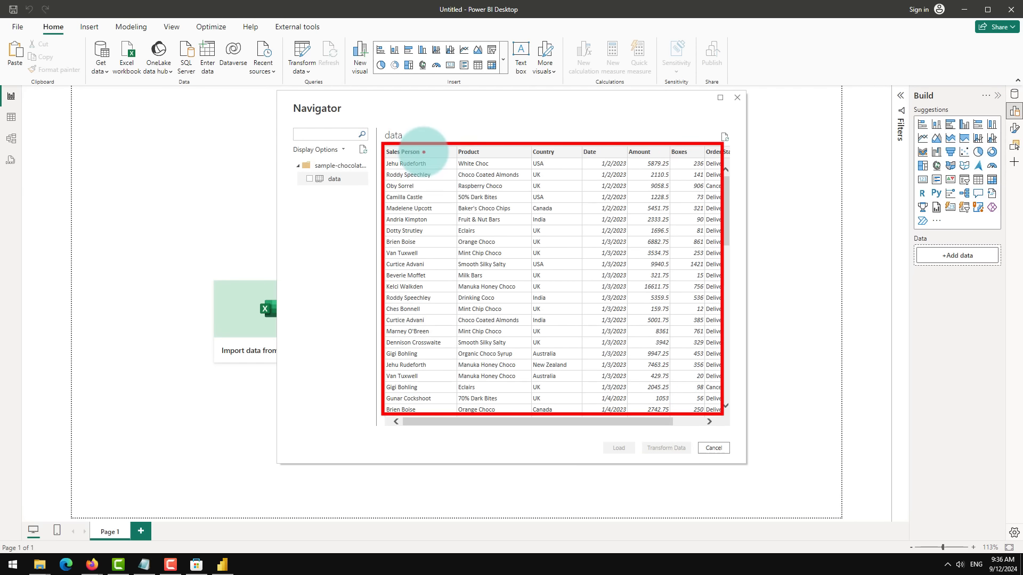
left_click_drag(424, 152, 504, 151)
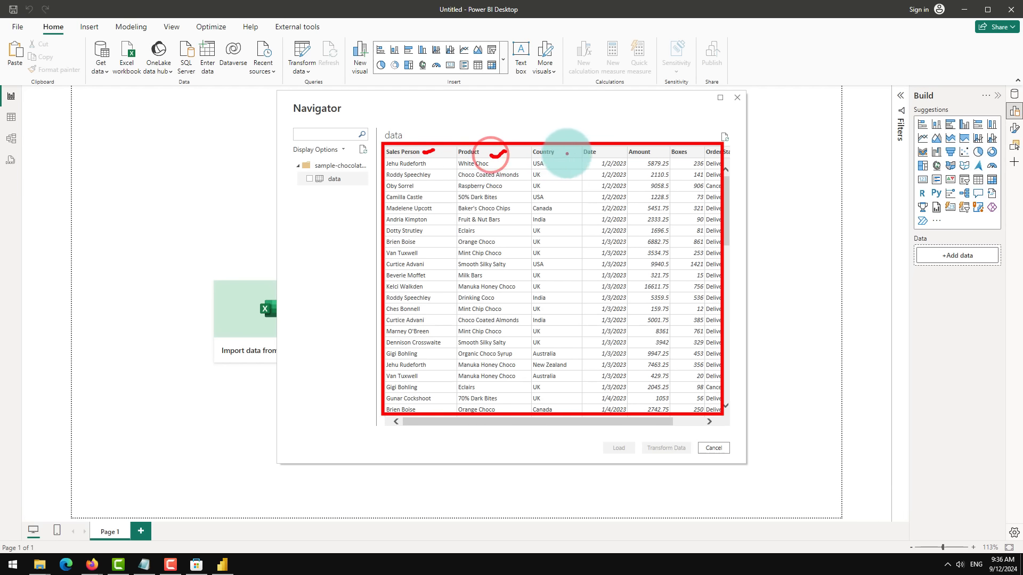
left_click_drag(566, 154, 588, 148)
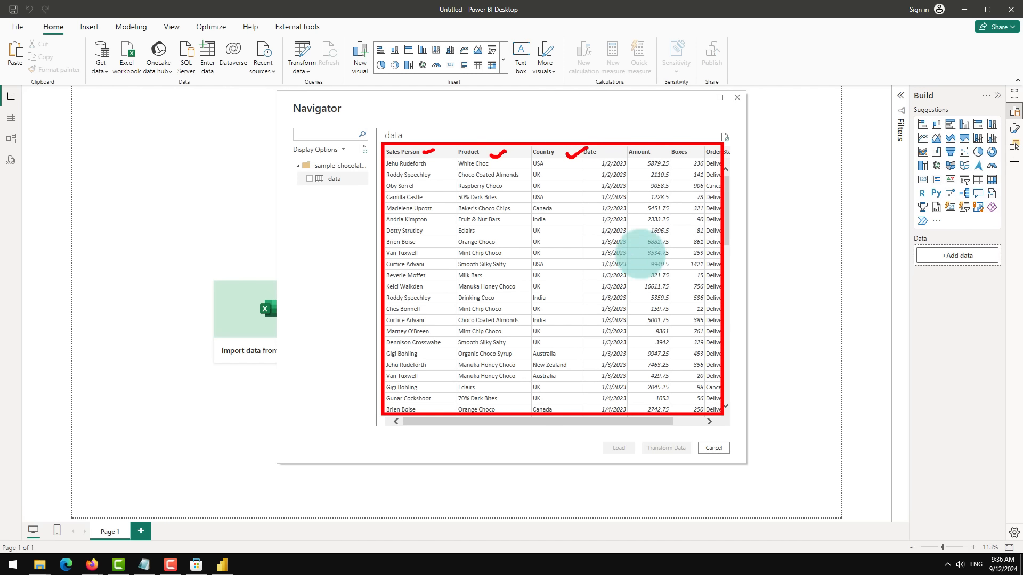
key("Escape")
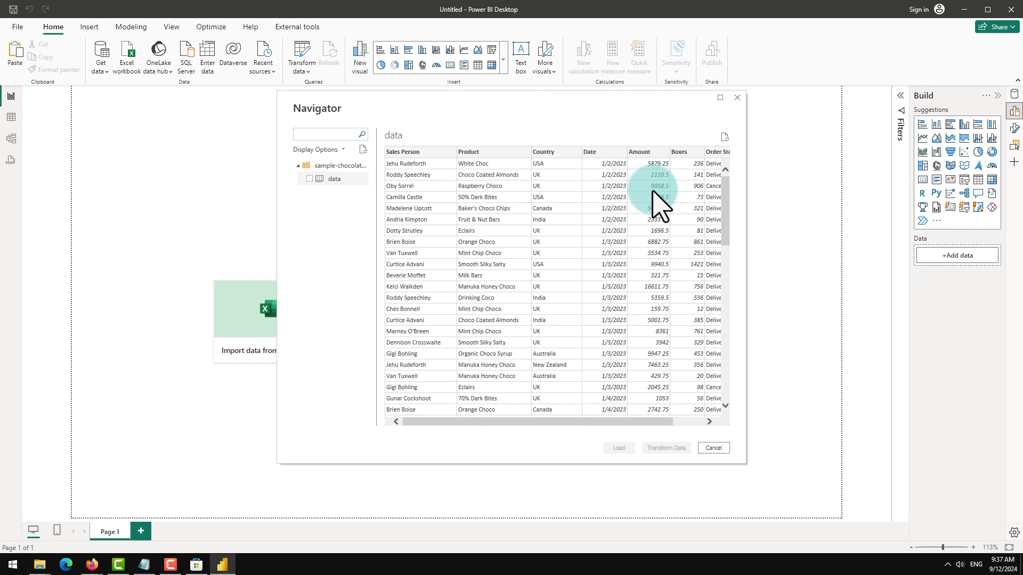
left_click(310, 180)
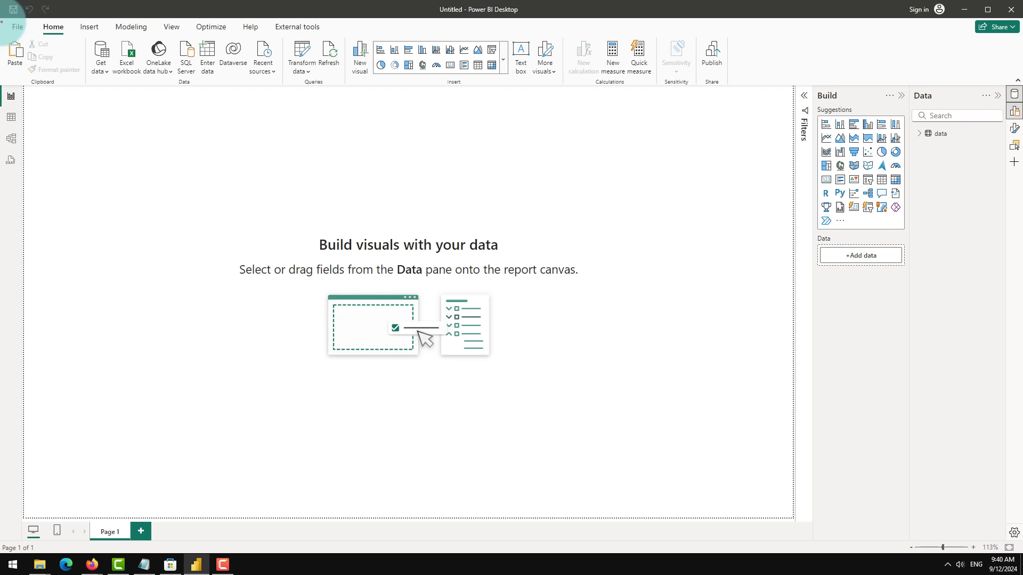
mouse_move(2, 21)
left_mouse_down()
mouse_move(353, 103)
mouse_move(605, 91)
mouse_move(650, 103)
mouse_move(734, 88)
left_mouse_up()
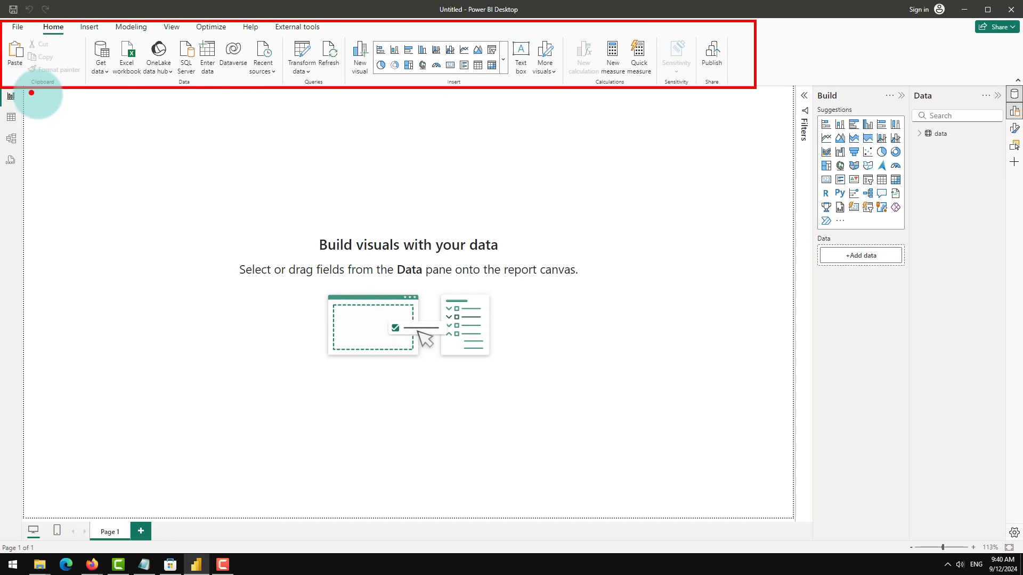
mouse_move(32, 94)
left_mouse_down()
mouse_move(535, 374)
mouse_move(685, 434)
mouse_move(781, 497)
mouse_move(788, 515)
left_mouse_up()
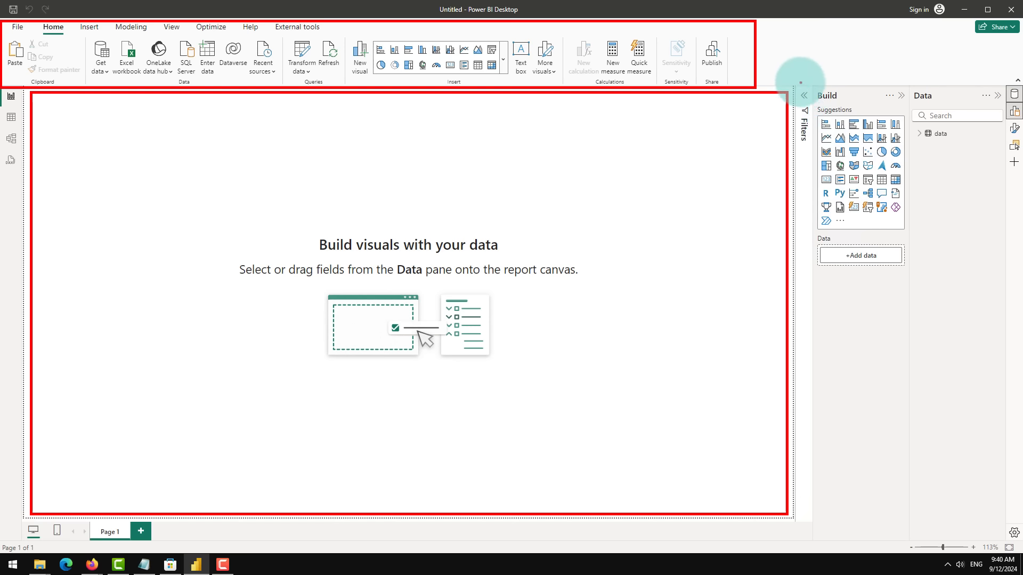
mouse_move(796, 81)
left_mouse_down()
mouse_move(928, 358)
mouse_move(1020, 491)
mouse_move(1013, 527)
left_mouse_up()
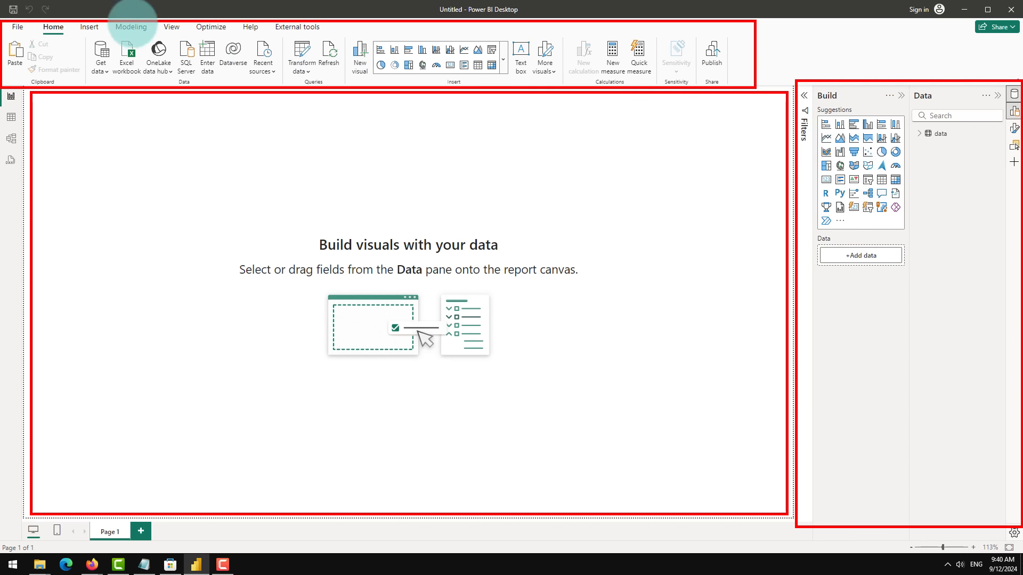
left_click_drag(2, 86, 23, 181)
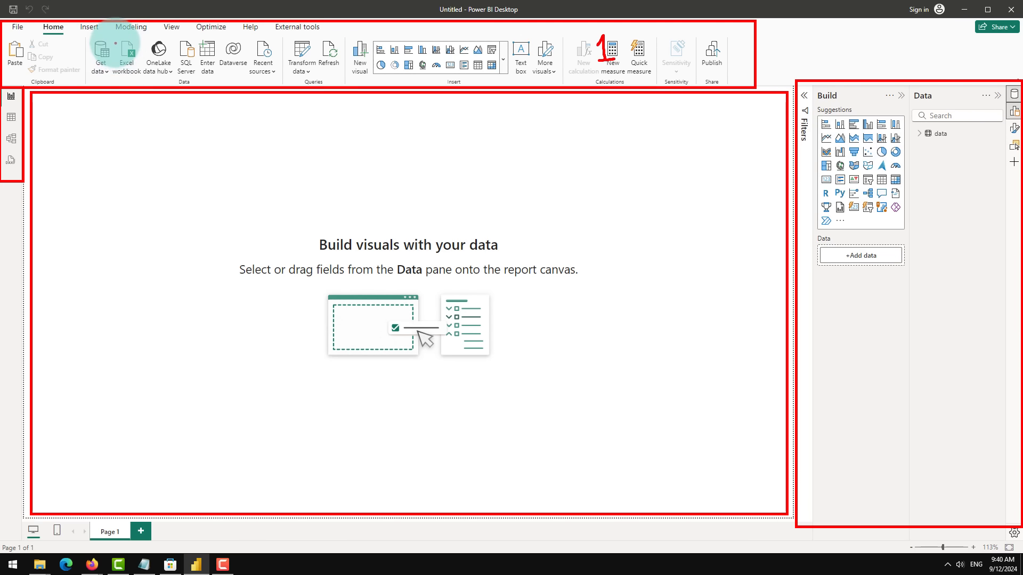
left_click_drag(114, 38, 143, 81)
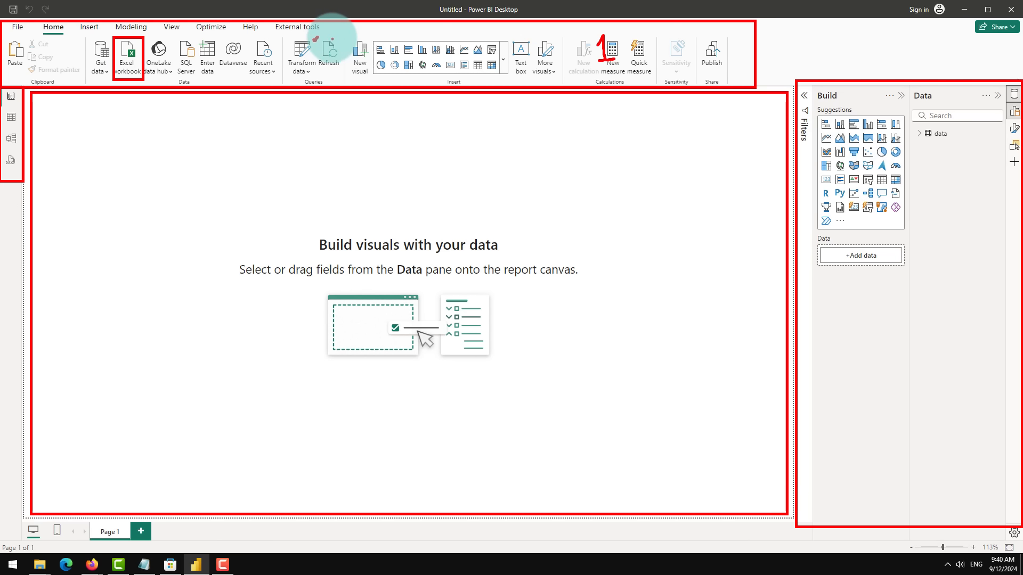
left_click_drag(332, 37, 341, 33)
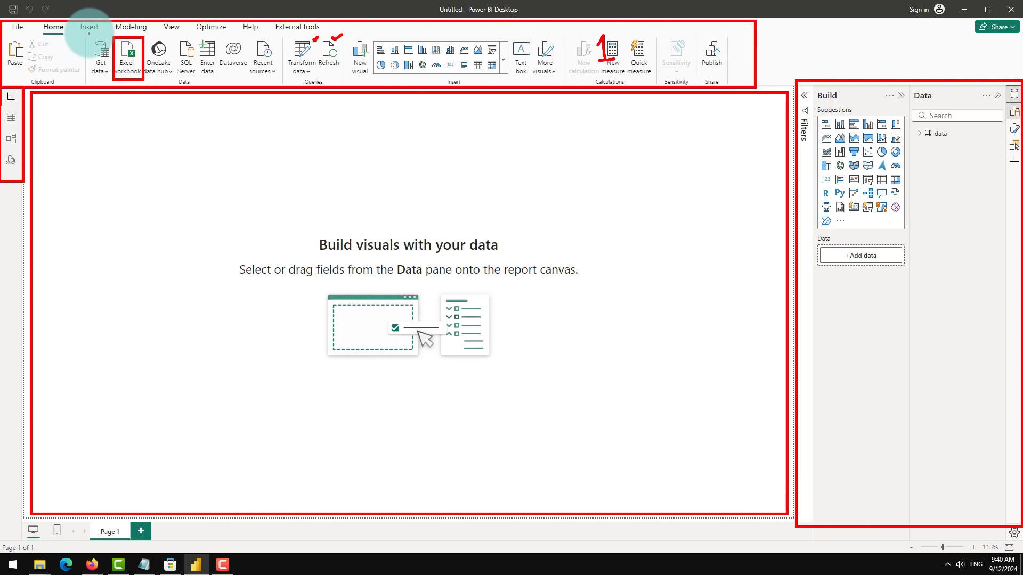
left_click_drag(81, 33, 142, 32)
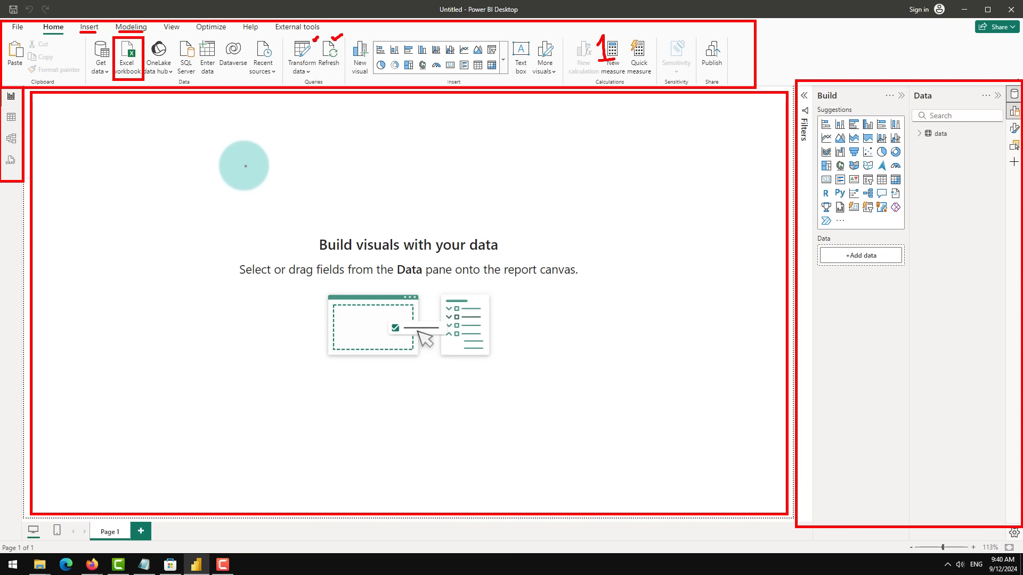
mouse_move(210, 151)
left_mouse_down()
mouse_move(213, 164)
mouse_move(235, 164)
left_mouse_up()
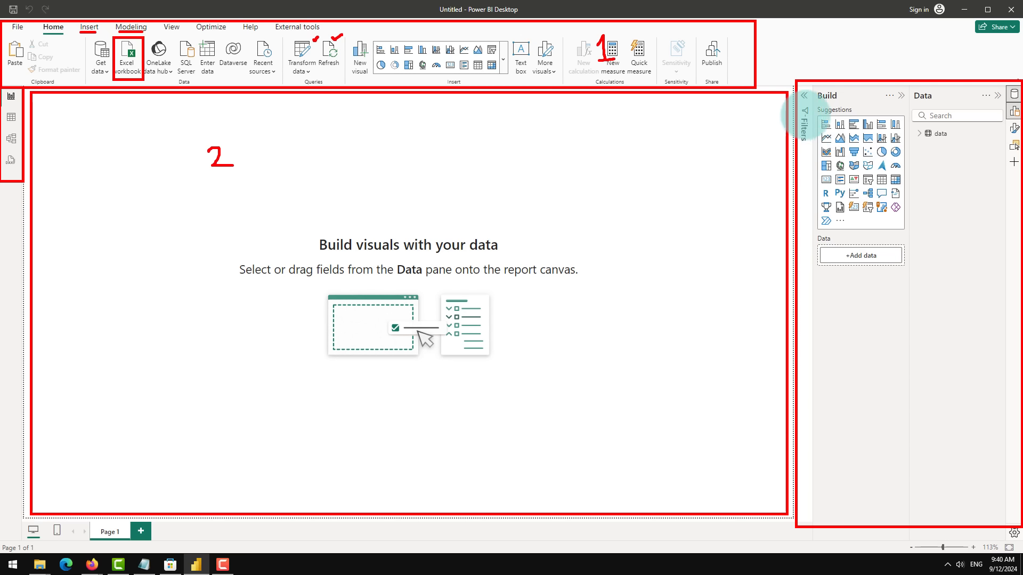
left_click_drag(874, 293, 873, 309)
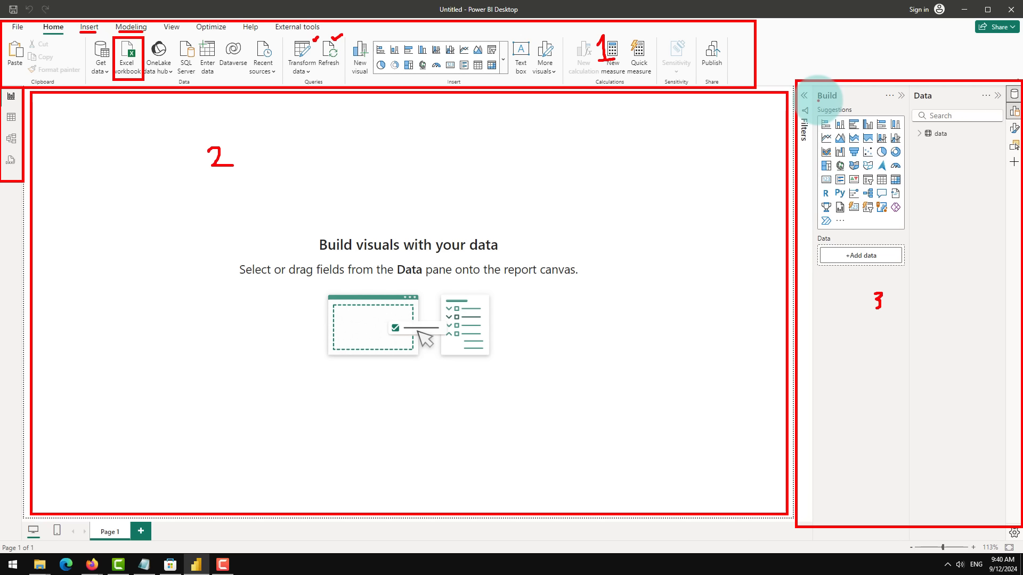
left_click_drag(818, 100, 839, 99)
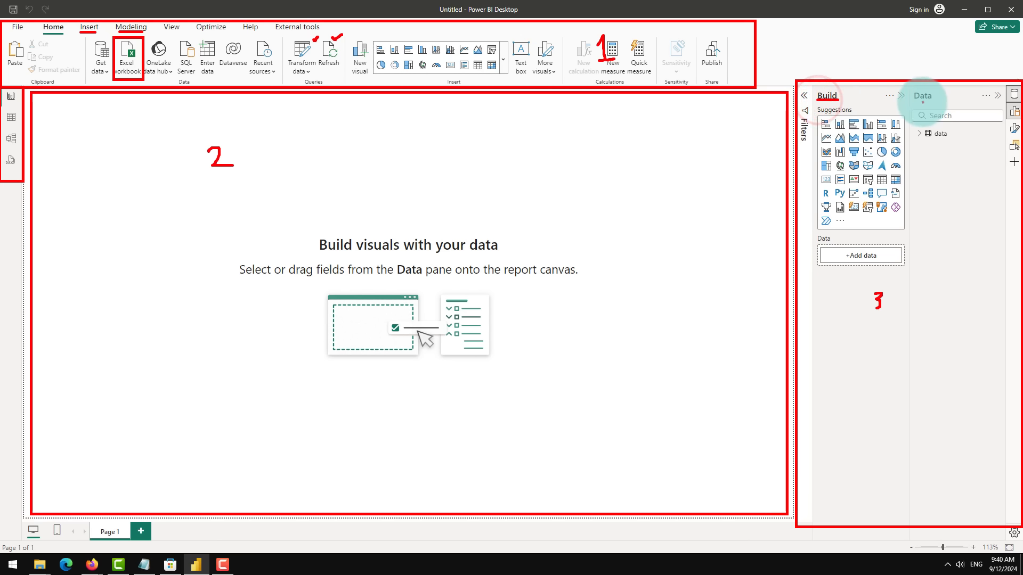
left_click_drag(918, 100, 935, 100)
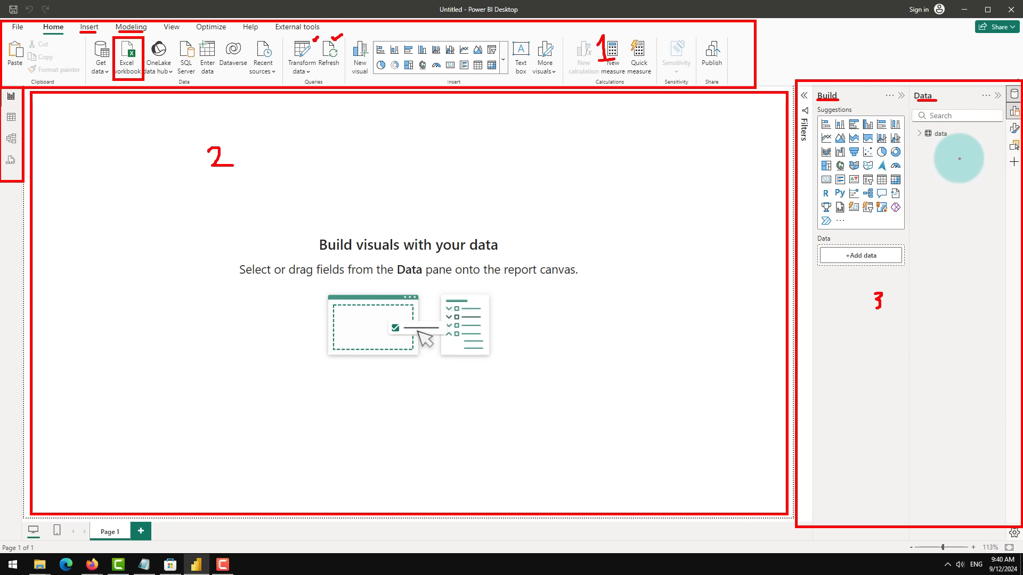
left_click_drag(950, 132, 960, 132)
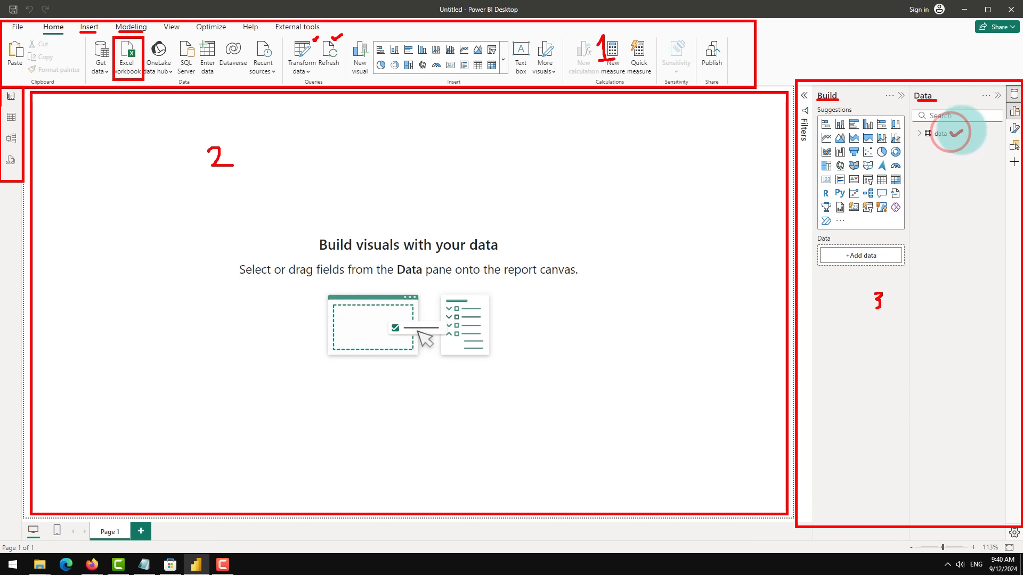
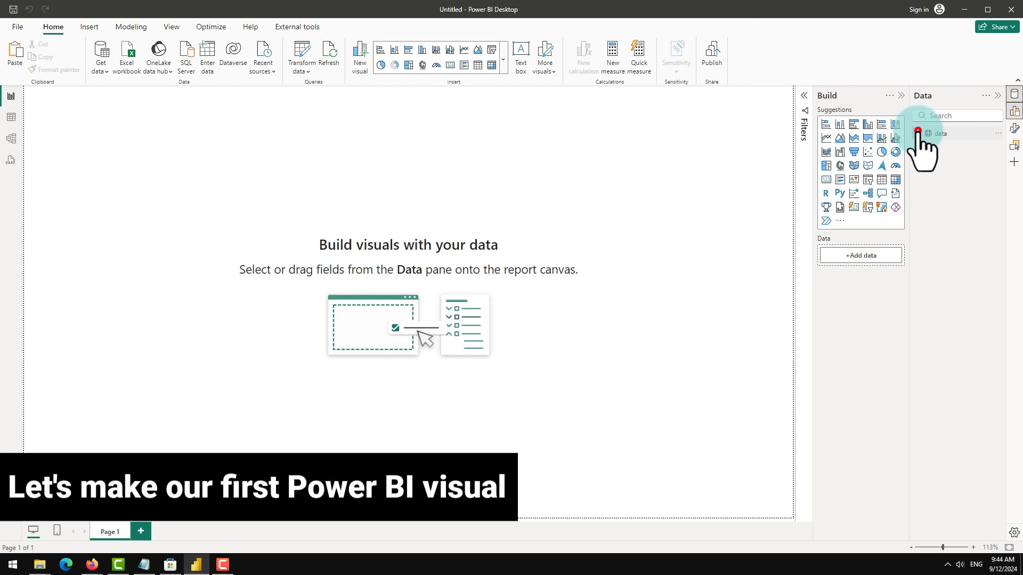
Step: Expand the data table's fields and switch to Table view to examine the sales rows
left_click(919, 133)
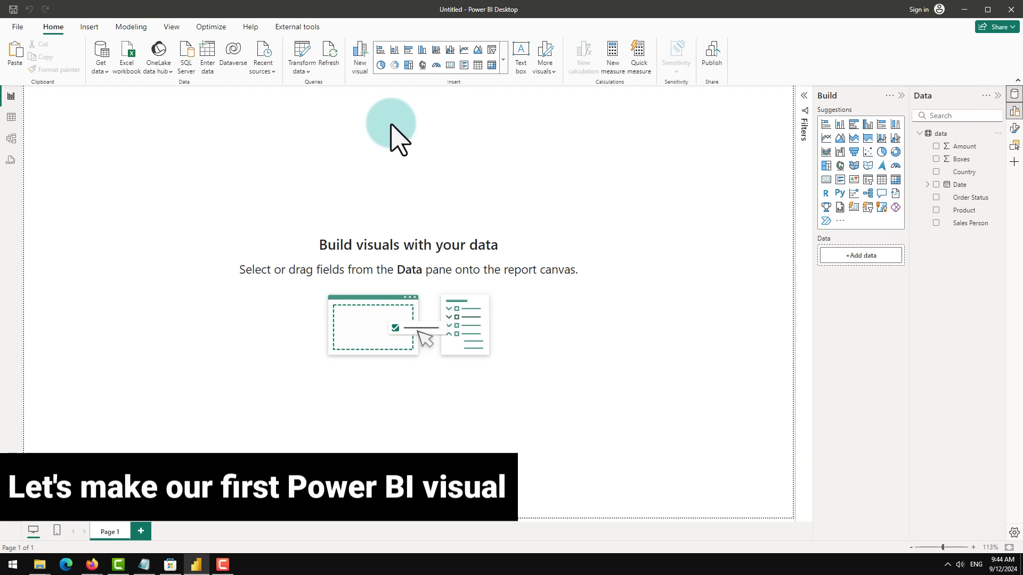
left_click(12, 117)
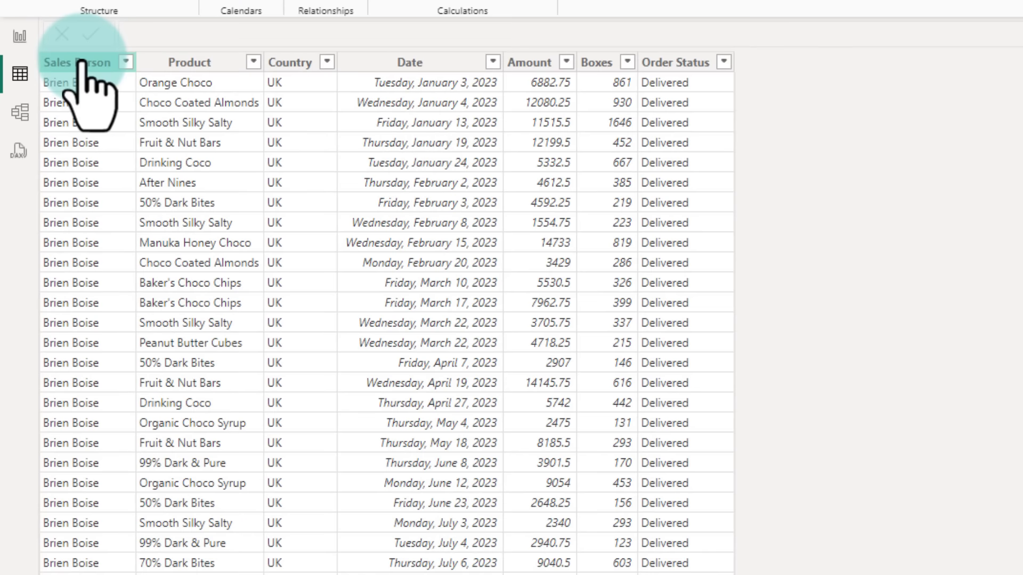
left_click(115, 112)
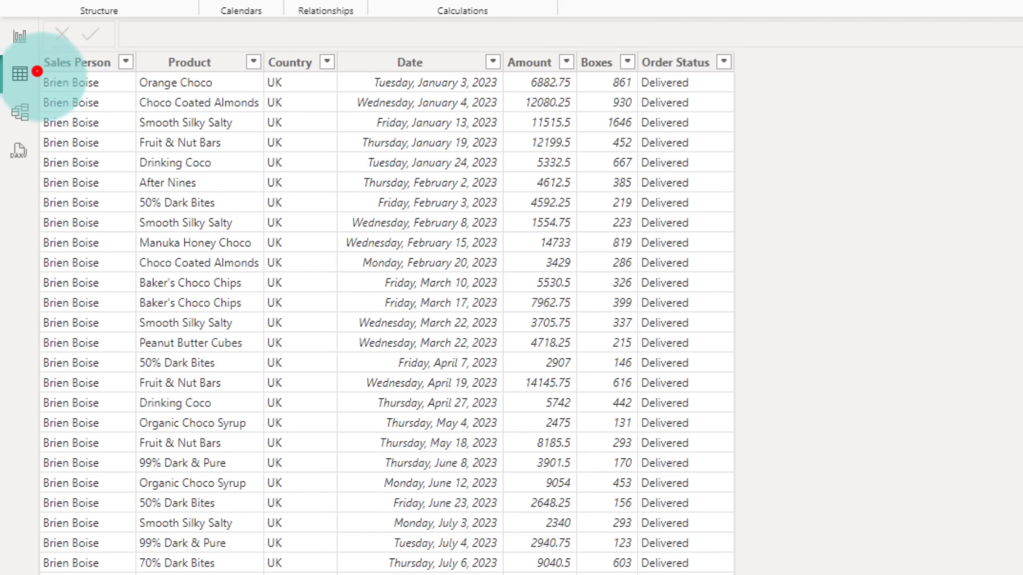
mouse_move(37, 71)
left_mouse_down()
mouse_move(178, 51)
mouse_move(539, 64)
mouse_move(712, 78)
mouse_move(738, 95)
left_mouse_up()
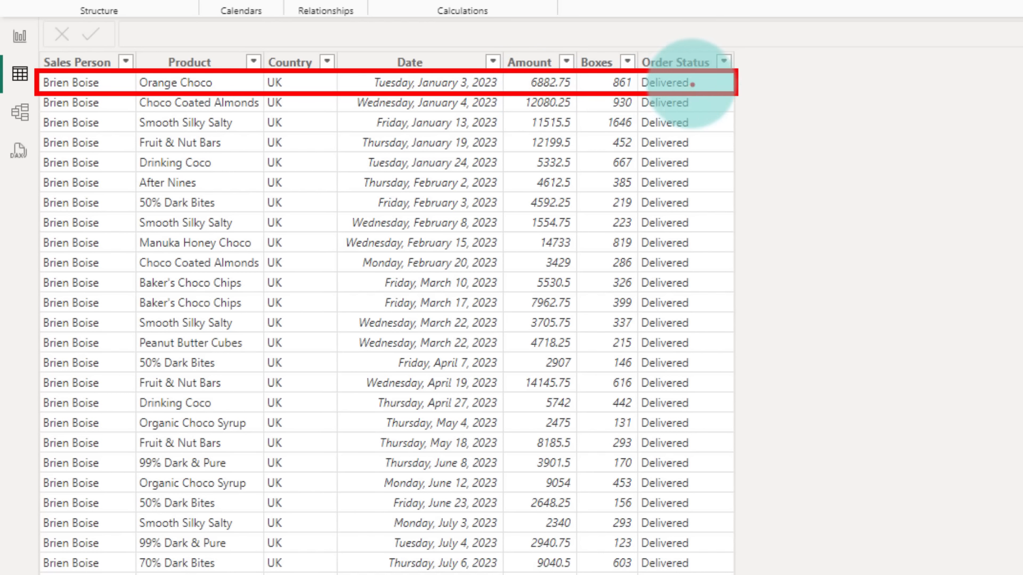
left_click_drag(692, 83, 709, 80)
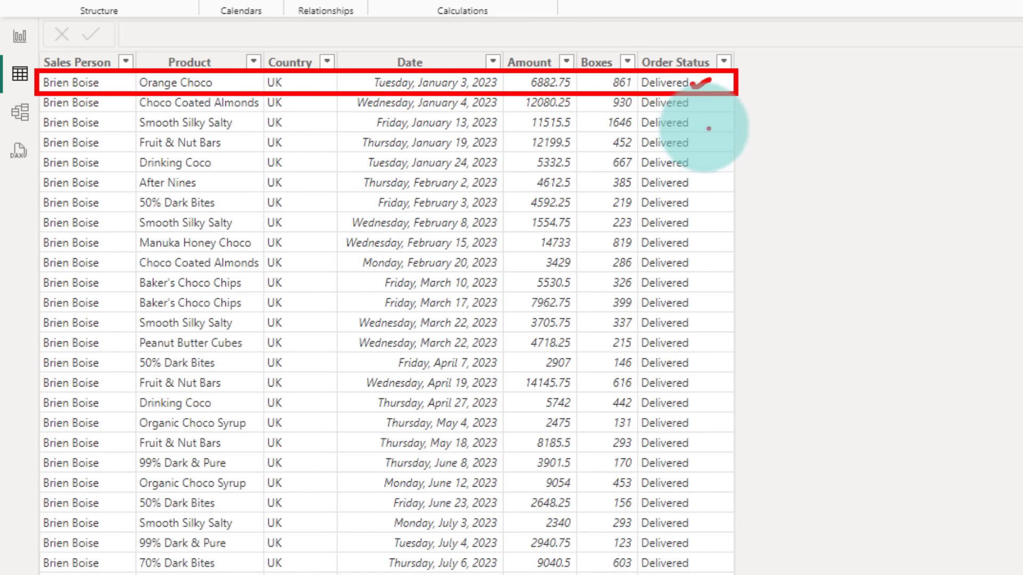
key("Escape")
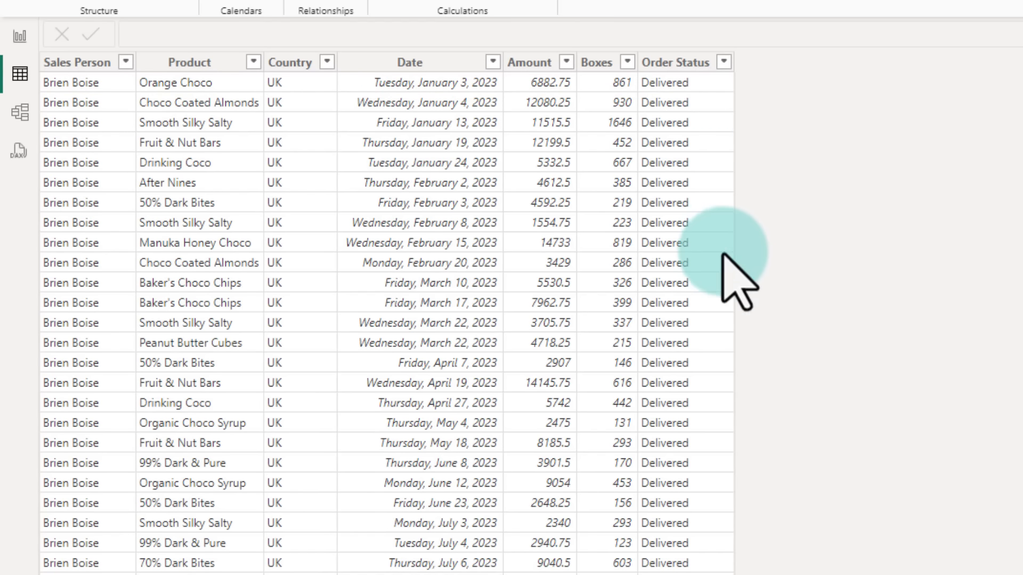
scroll(479, 229, "down", 8)
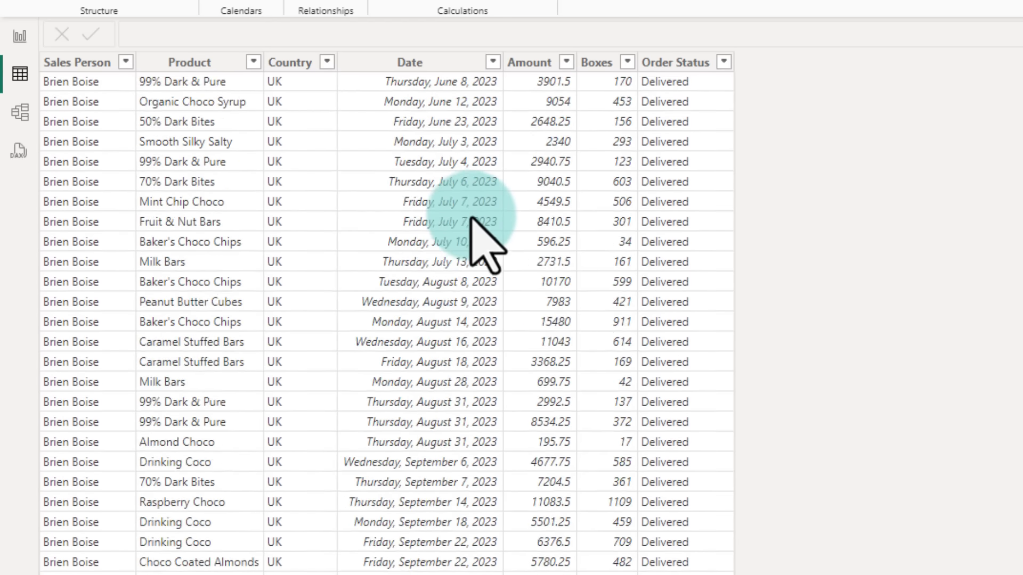
Step: Return to Report view, insert a stacked column chart, and move and enlarge it on the canvas
left_click(19, 36)
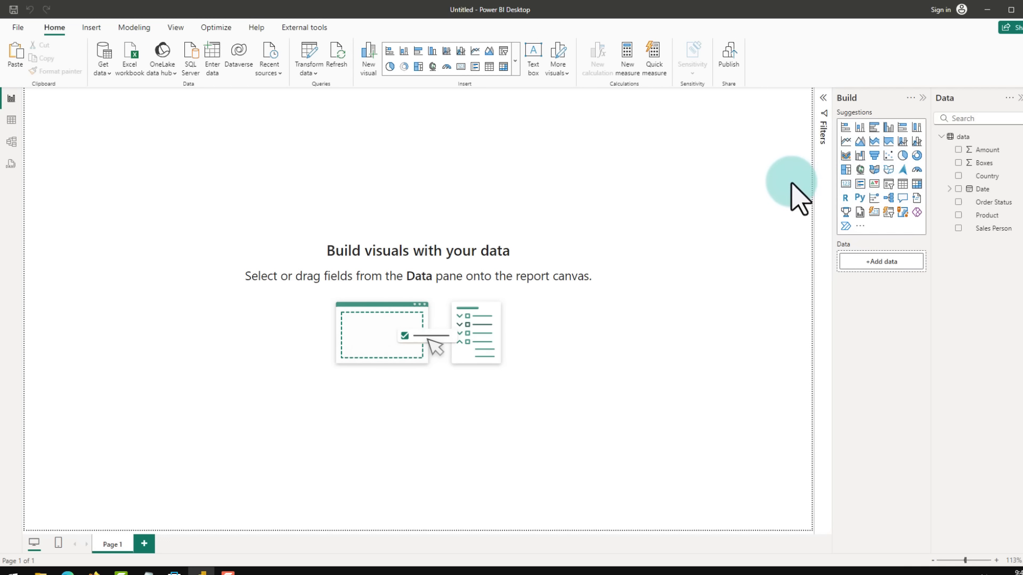
left_click(859, 128)
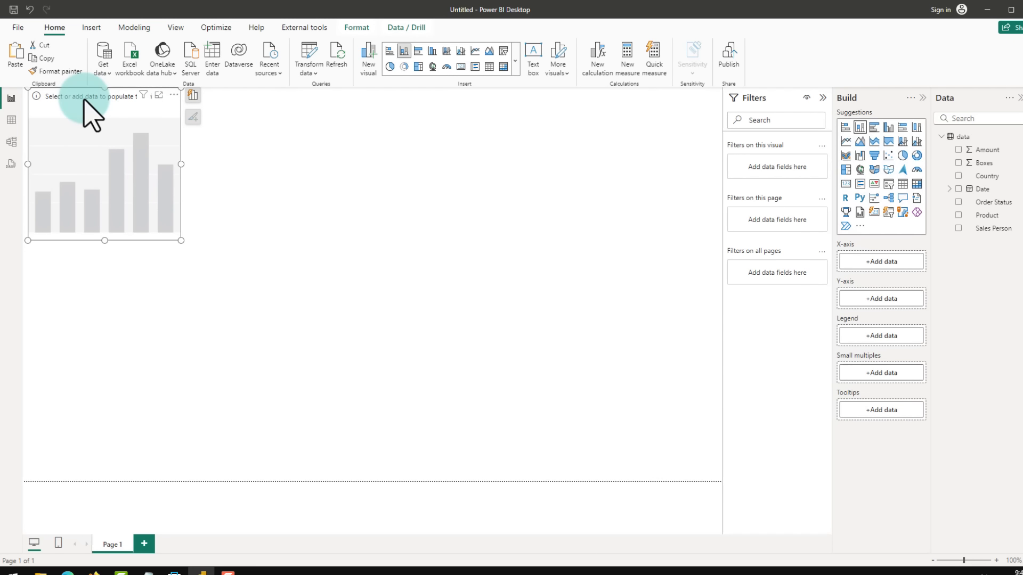
left_click_drag(84, 97, 406, 187)
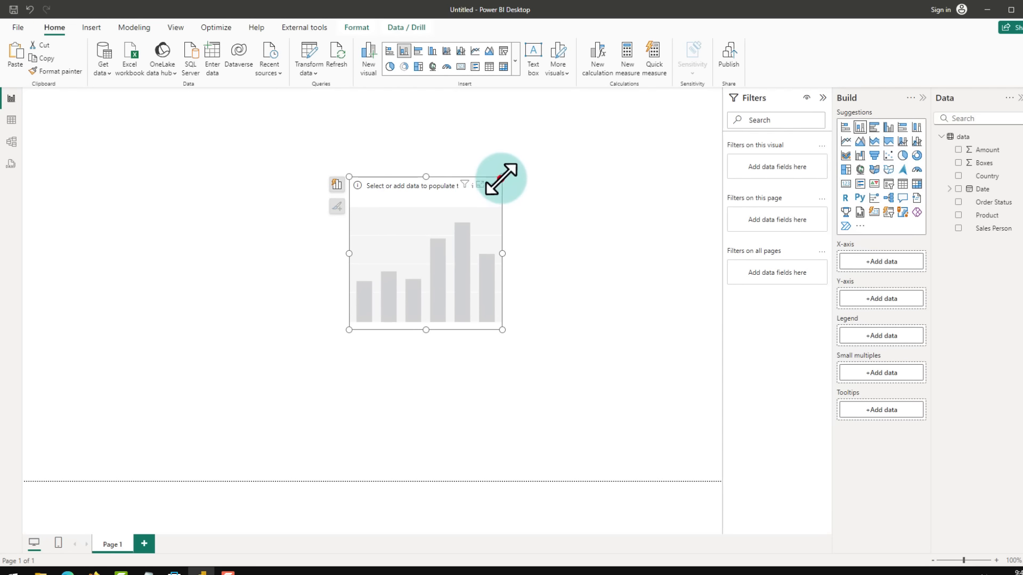
left_click_drag(501, 178, 661, 106)
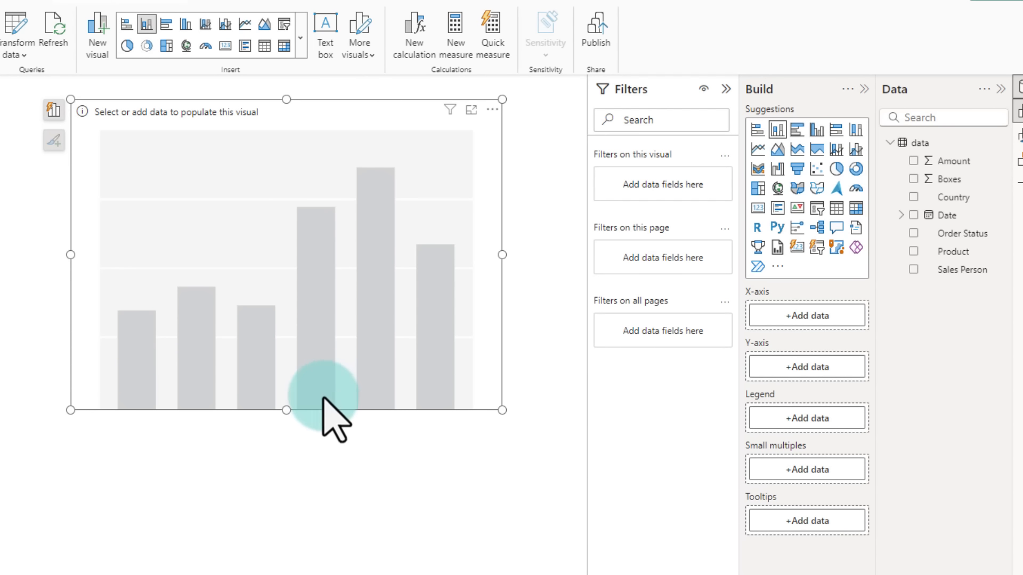
key("ctrl+2")
left_click_drag(121, 401, 458, 394)
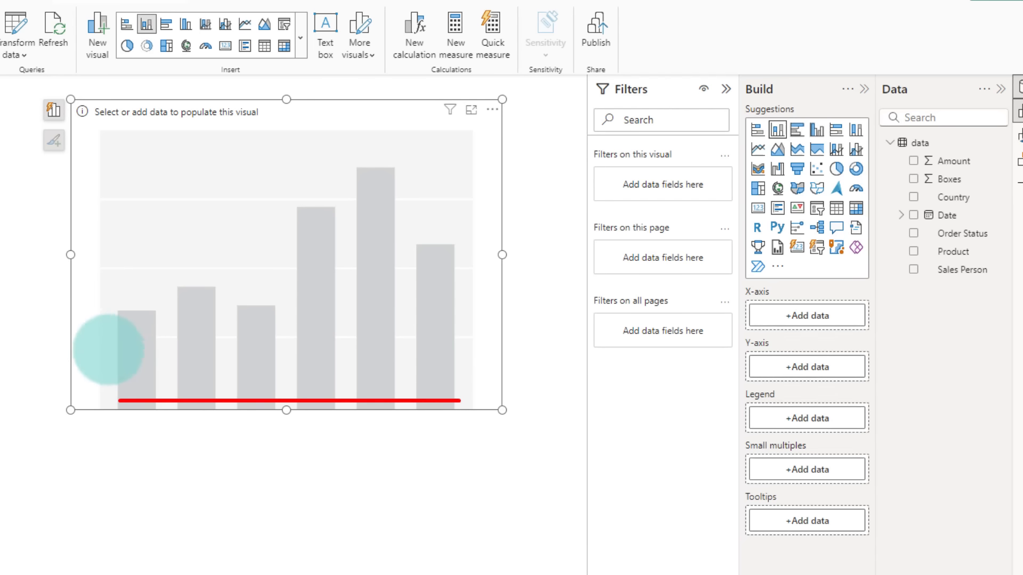
left_click_drag(118, 401, 126, 194)
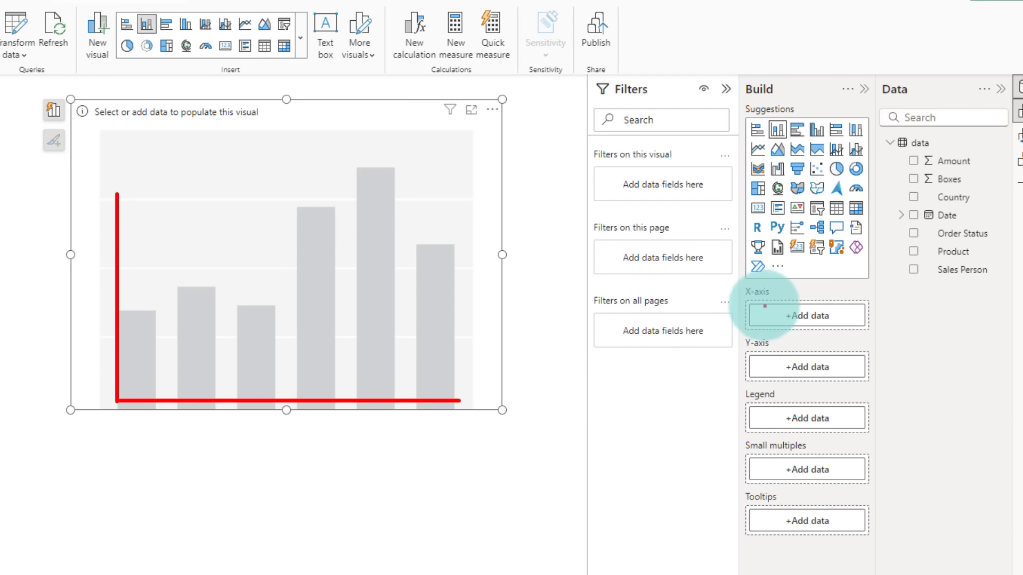
left_click_drag(781, 286, 784, 285)
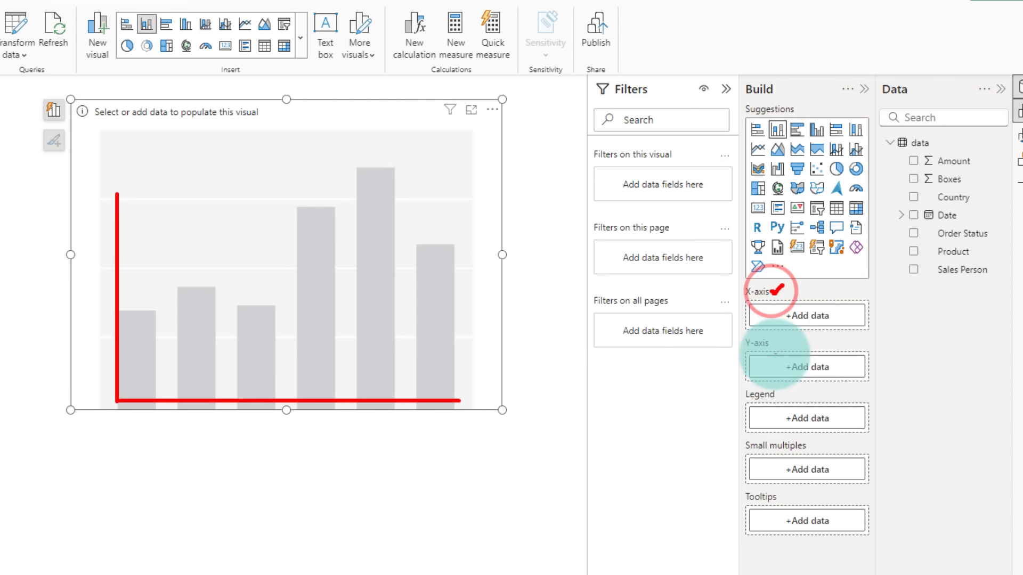
left_click_drag(772, 346, 780, 341)
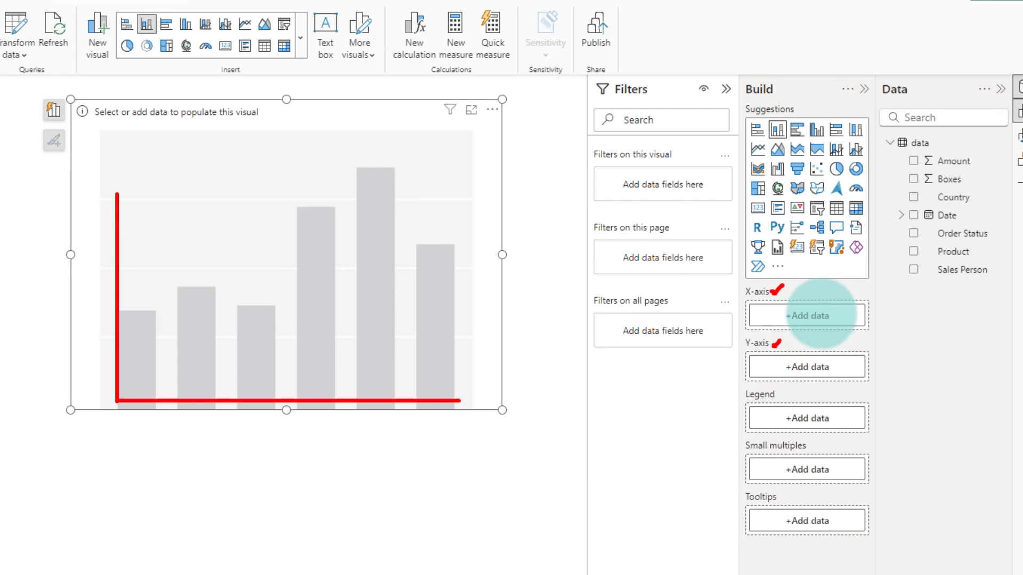
left_click_drag(836, 318, 852, 310)
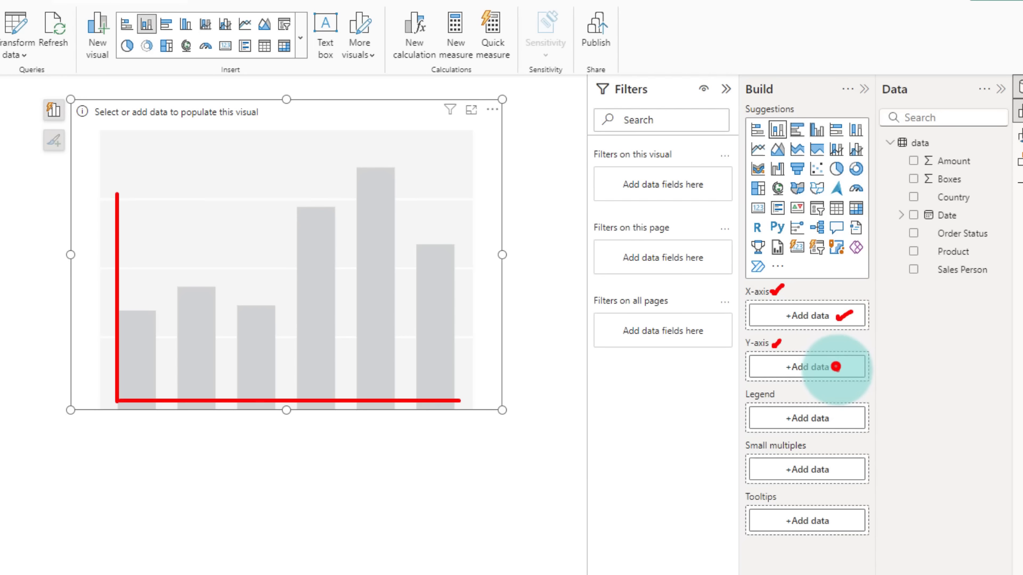
left_click_drag(835, 366, 846, 362)
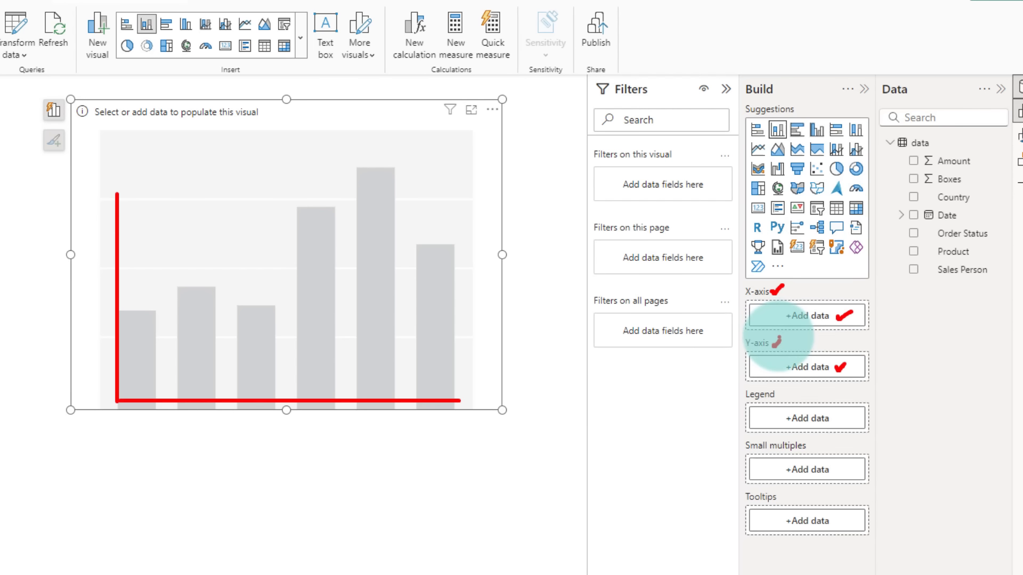
key("Escape")
Step: Put Country on the chart's X-axis and Boxes on the Y-axis, keeping the Sum summarization
left_click_drag(947, 198, 814, 316)
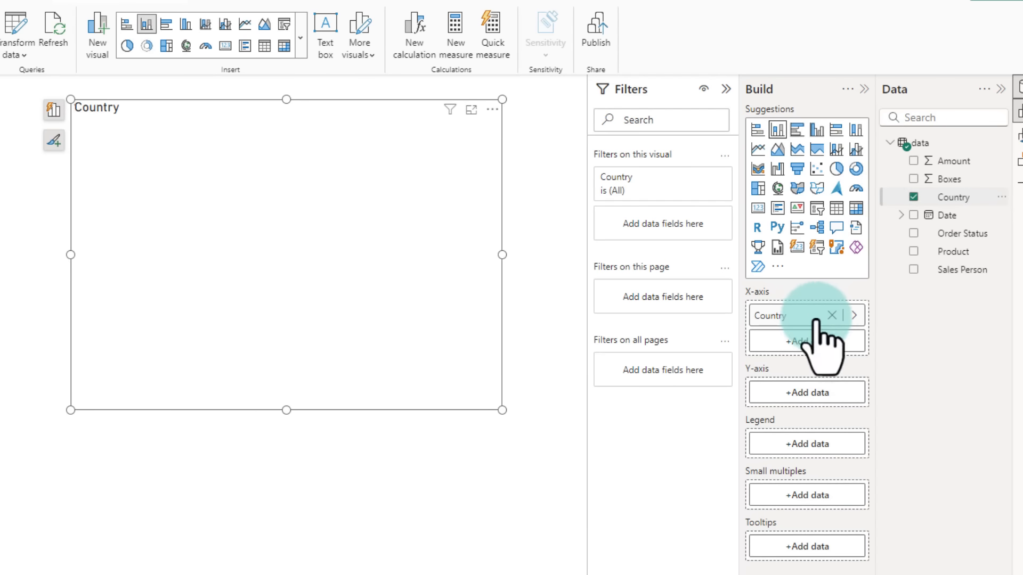
left_click_drag(948, 179, 808, 392)
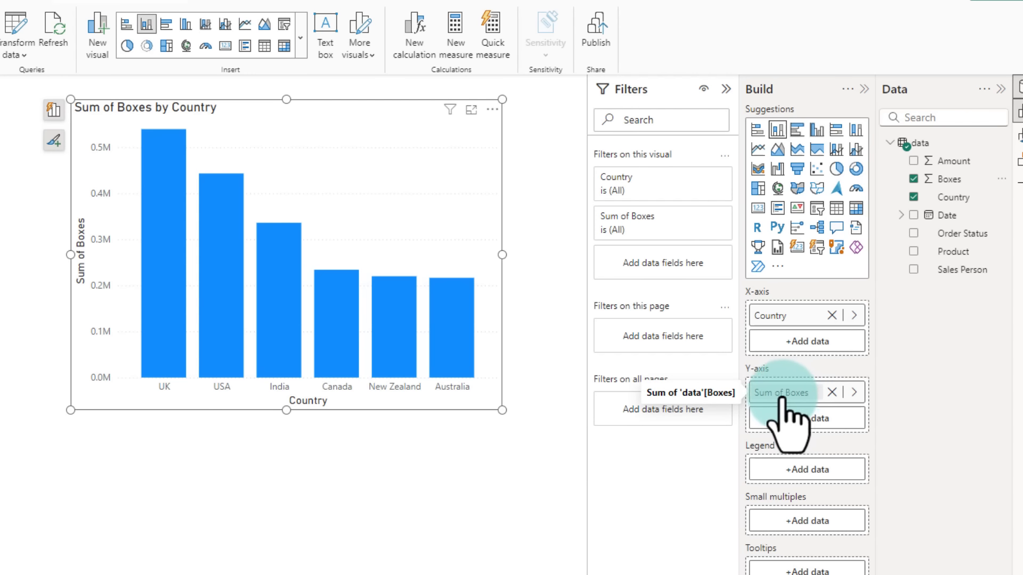
left_click(854, 392)
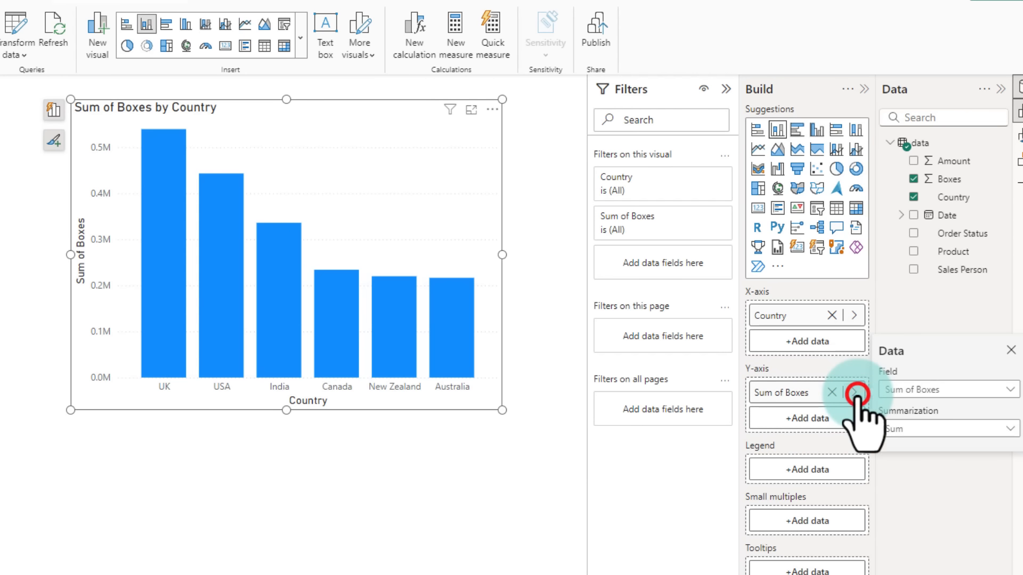
left_click(929, 429)
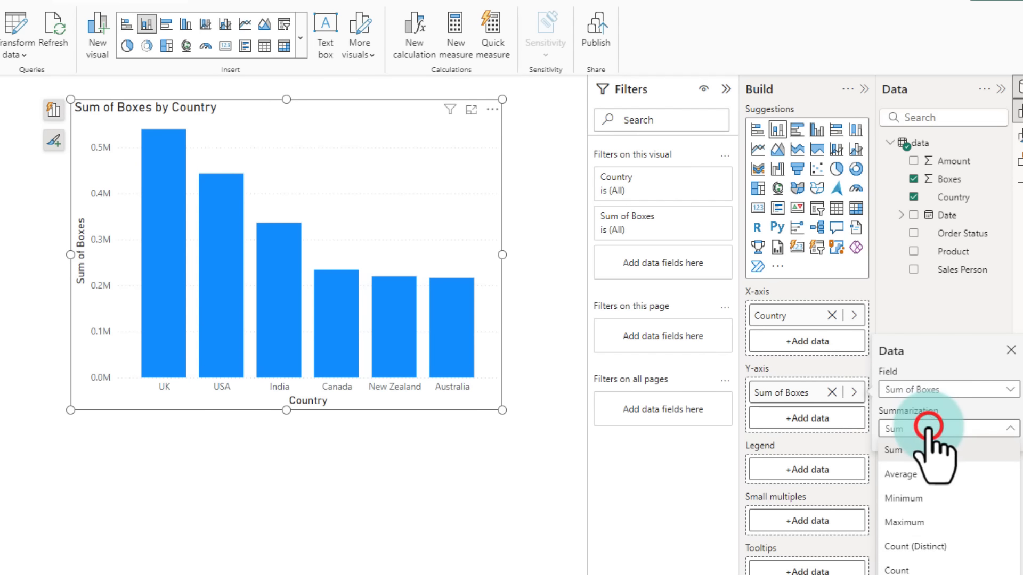
left_click(897, 452)
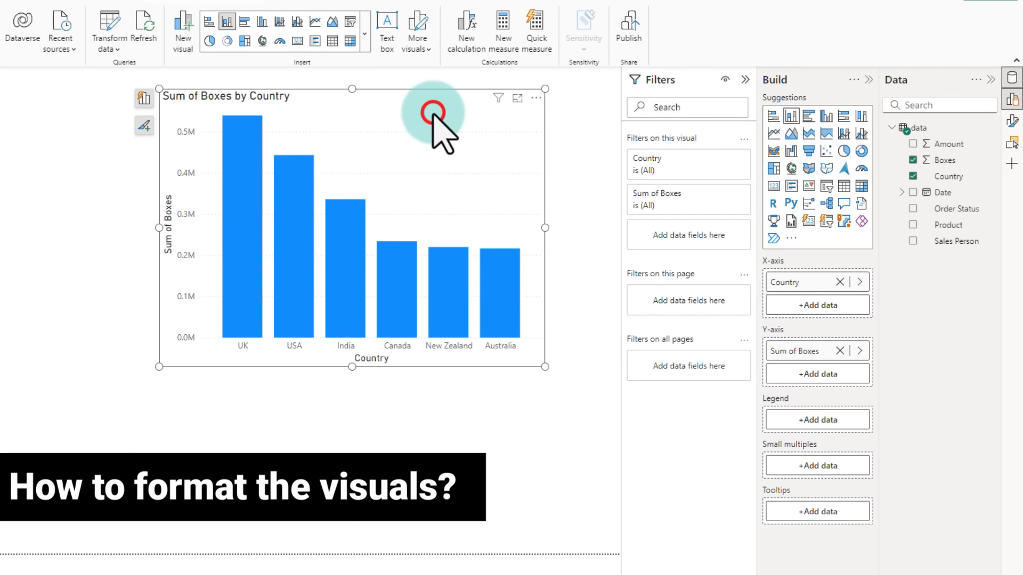
Step: Open the Format pane for the chart and change the column fill colour to gold
left_click(1012, 122)
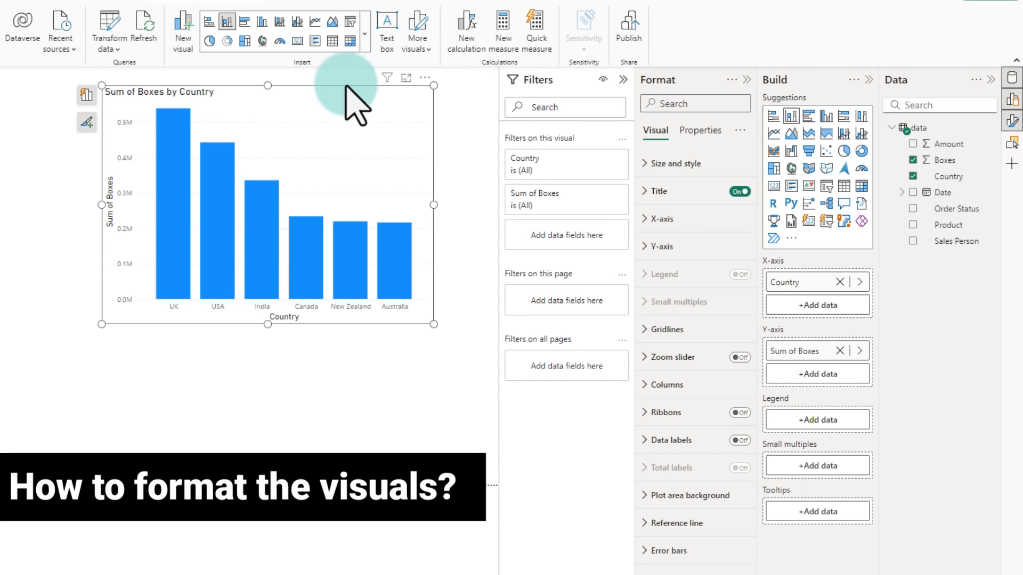
left_click(266, 97)
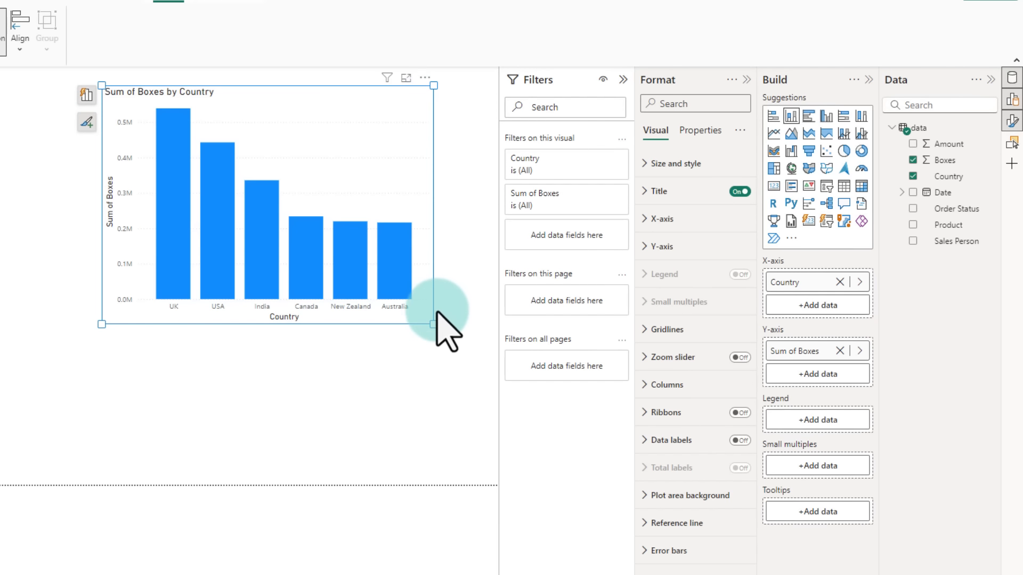
left_click(175, 173)
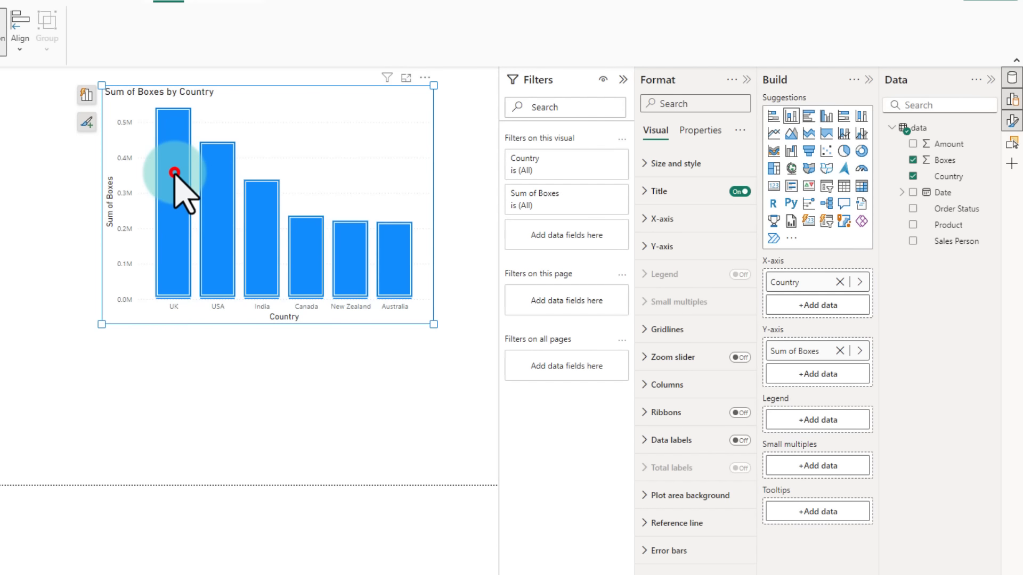
right_click(174, 172)
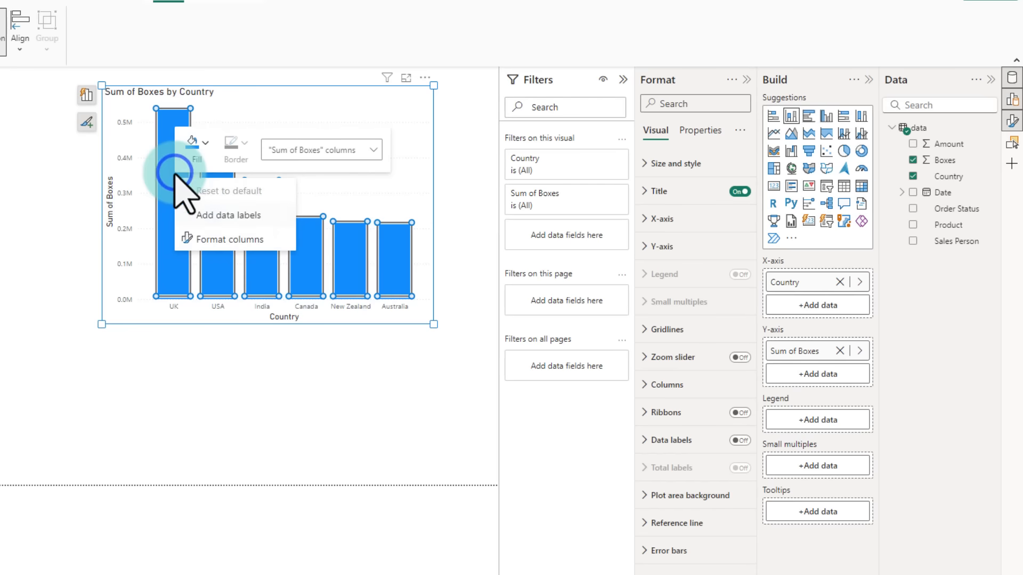
left_click(205, 143)
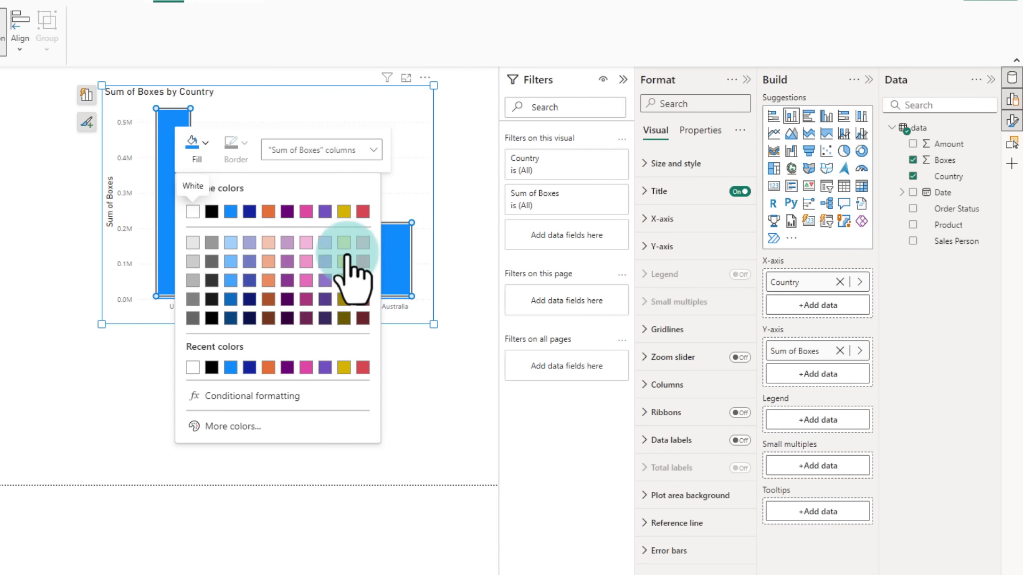
left_click(344, 212)
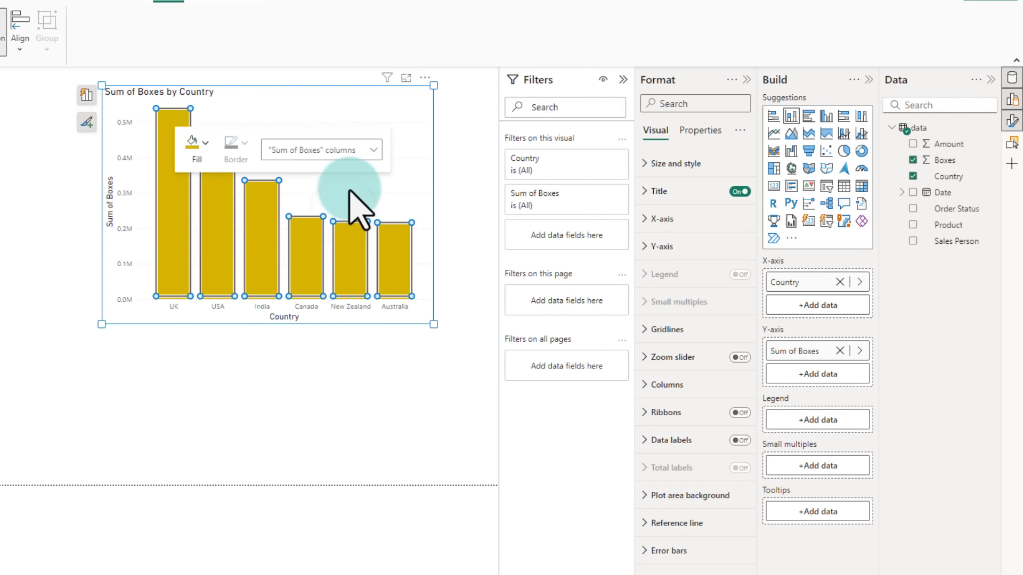
left_click(350, 185)
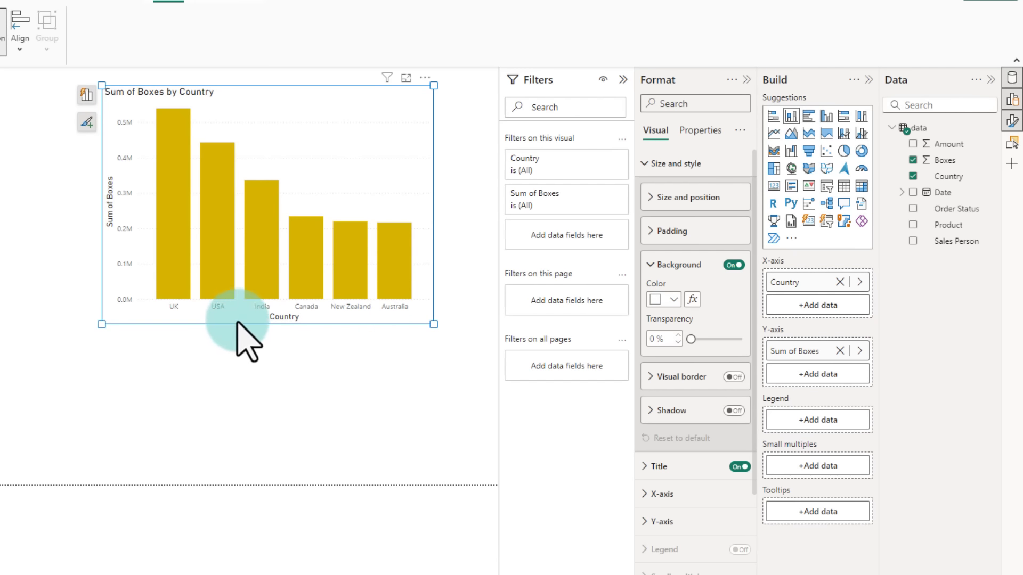
Step: Try to edit the chart title text directly on the visual
left_click(233, 390)
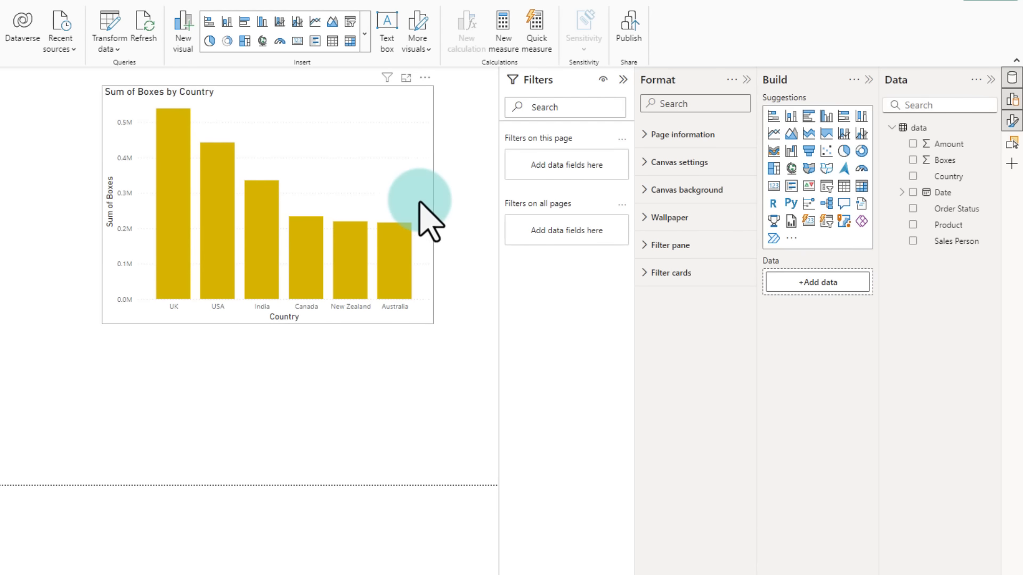
left_click(282, 106)
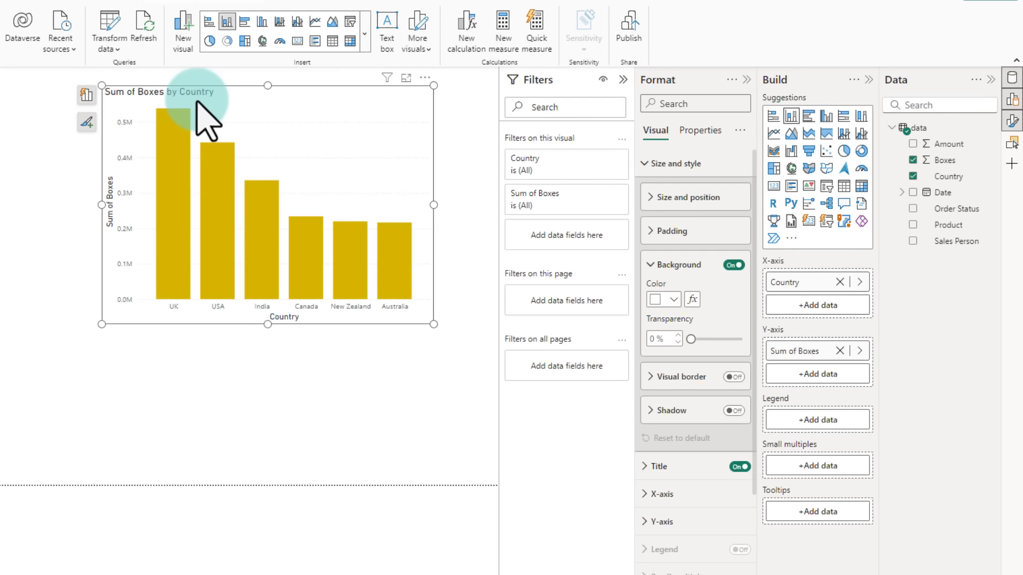
double_click(233, 95)
double_click(151, 91)
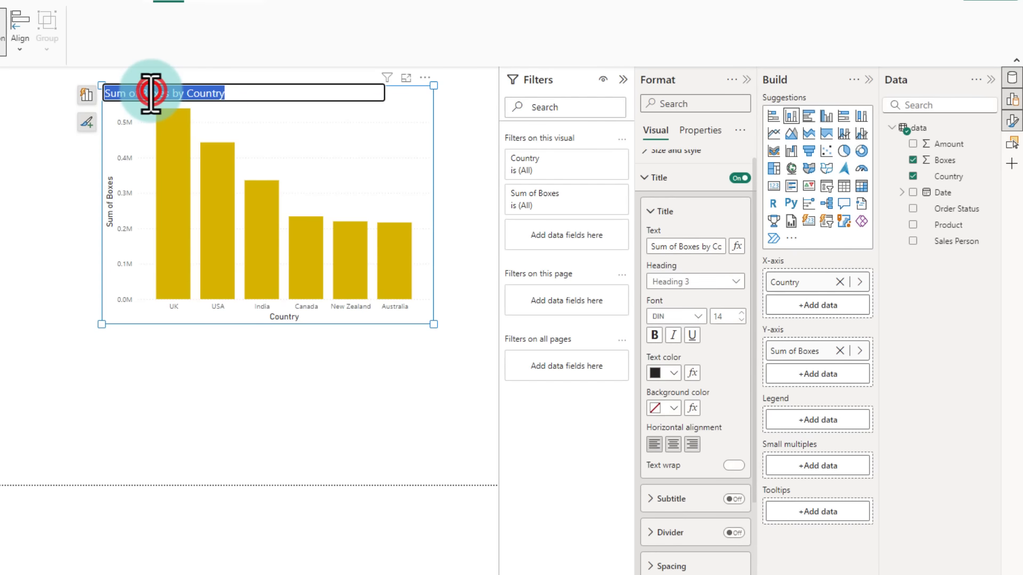
left_click(331, 106)
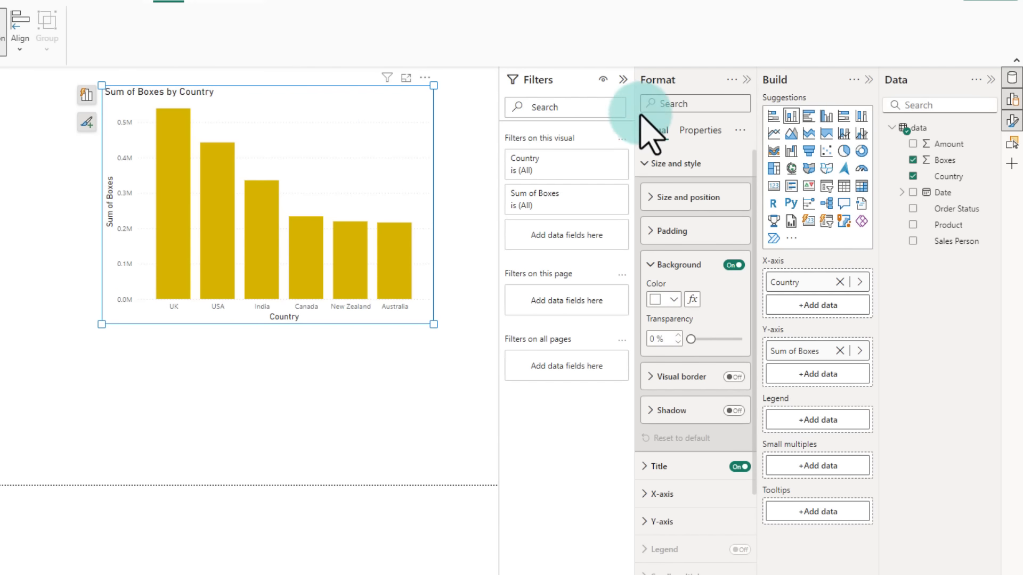
Step: Open the chart's title settings and set the title text to "How many boxes we ship by country?"
scroll(678, 325, "down", 3)
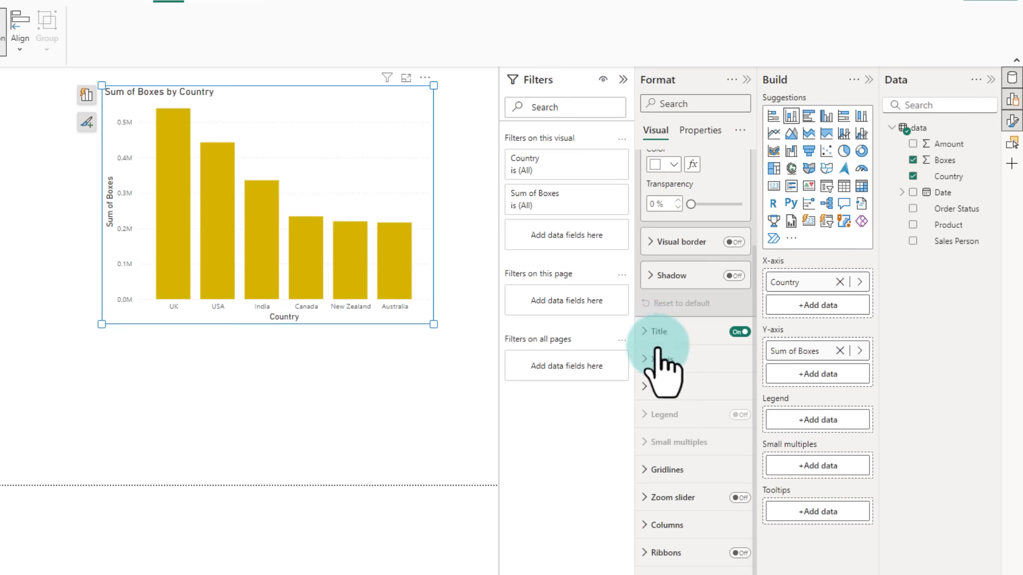
left_click(652, 331)
scroll(687, 372, "down", 3)
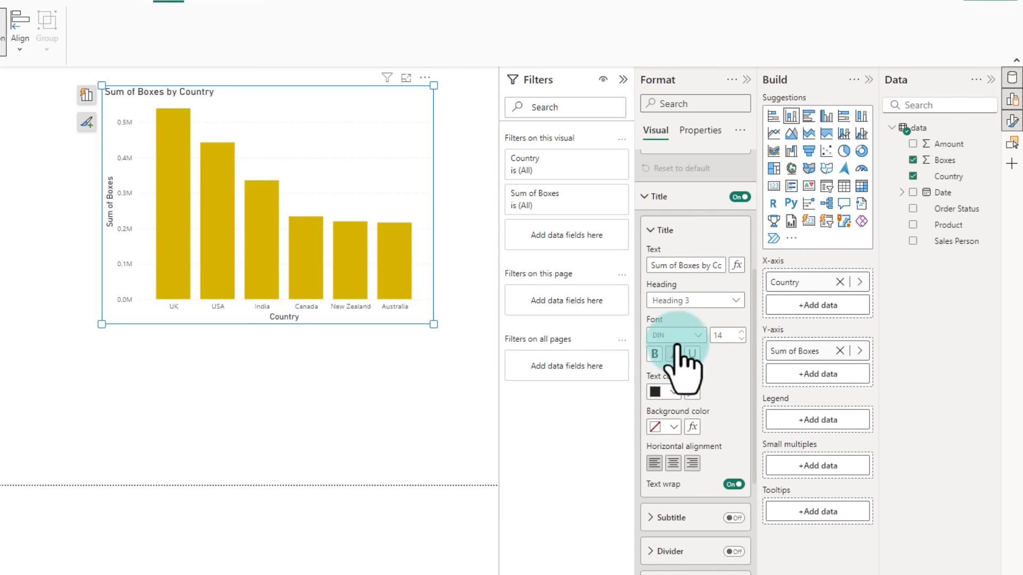
left_click(666, 266)
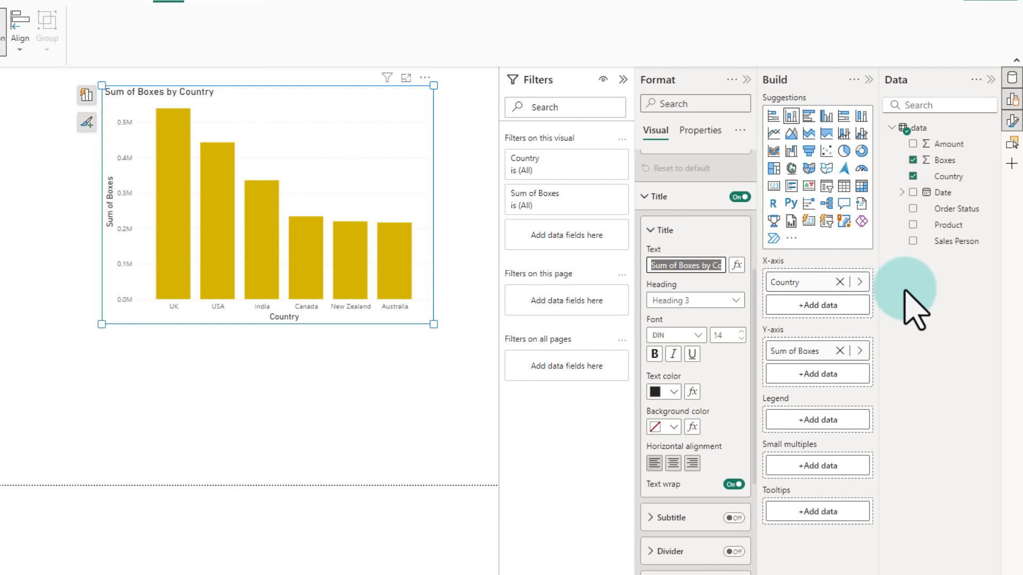
type("How many boxes we ship by country?")
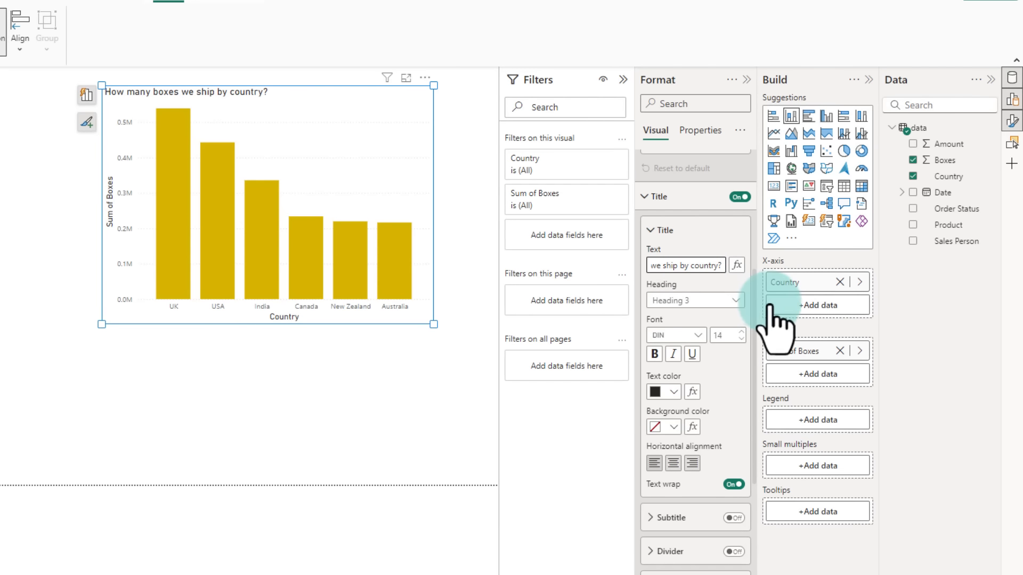
Step: Make the chart title bold and set its text colour to gold
left_click(655, 356)
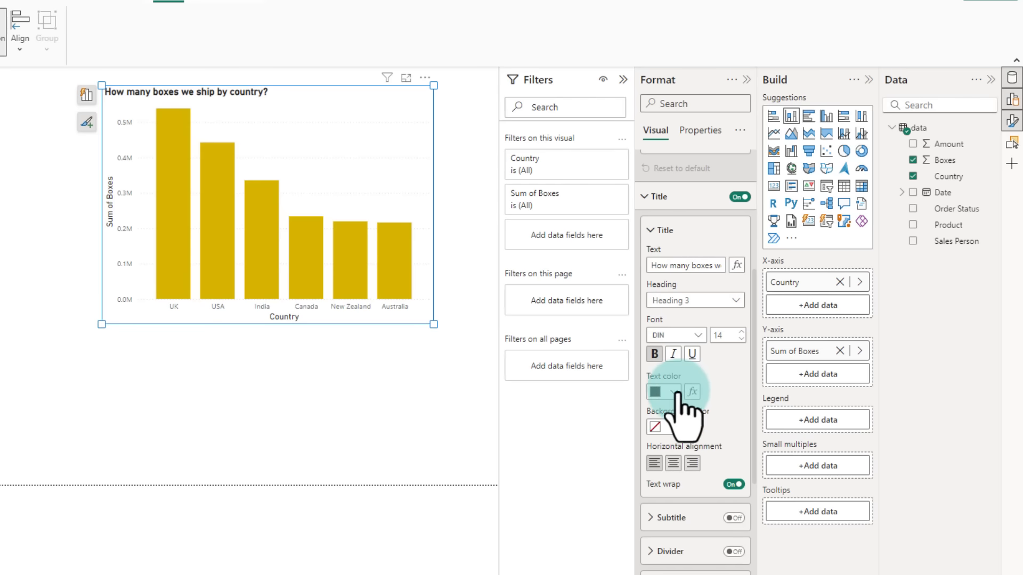
left_click(673, 392)
left_click(814, 526)
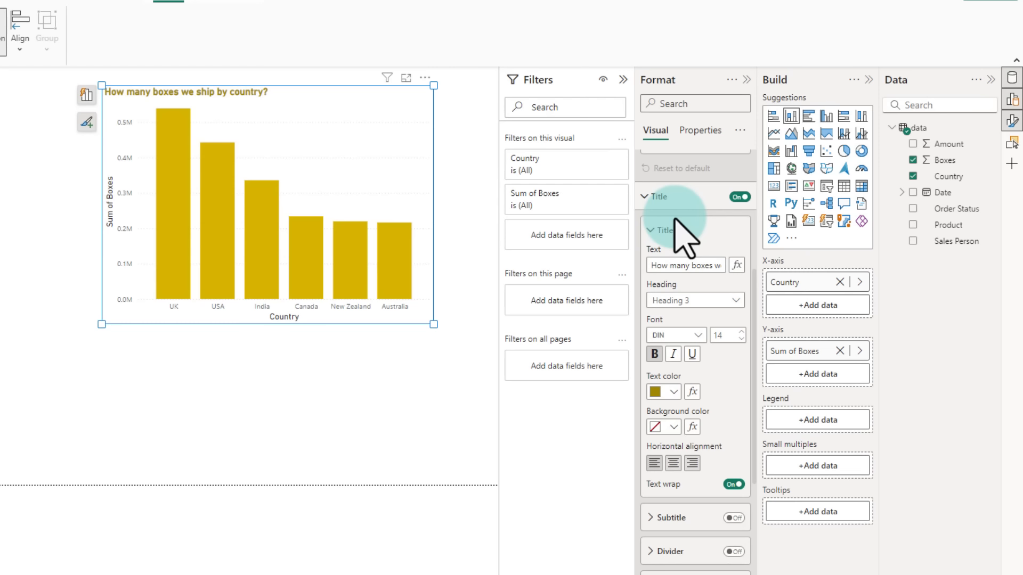
left_click(465, 240)
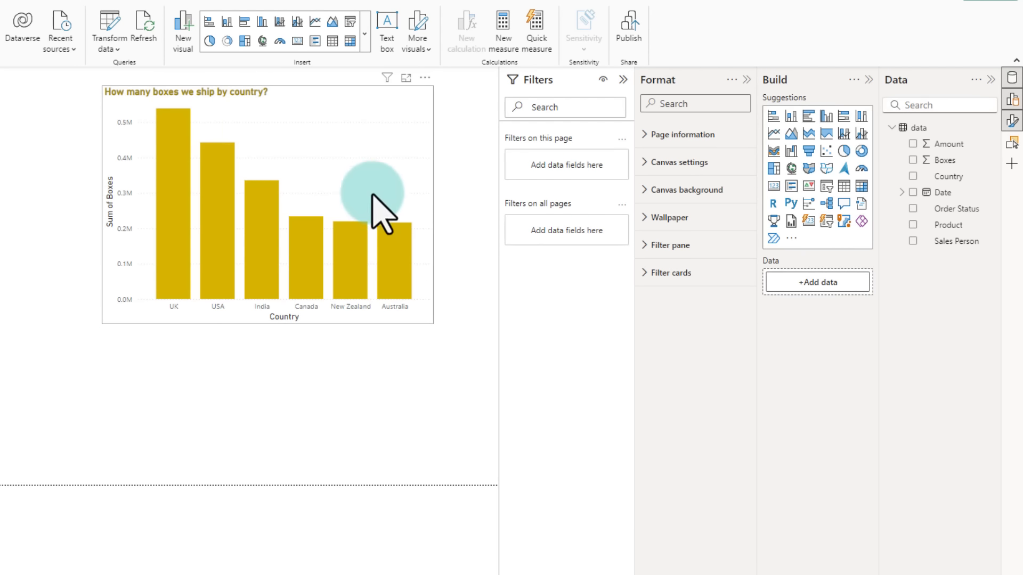
left_click(349, 94)
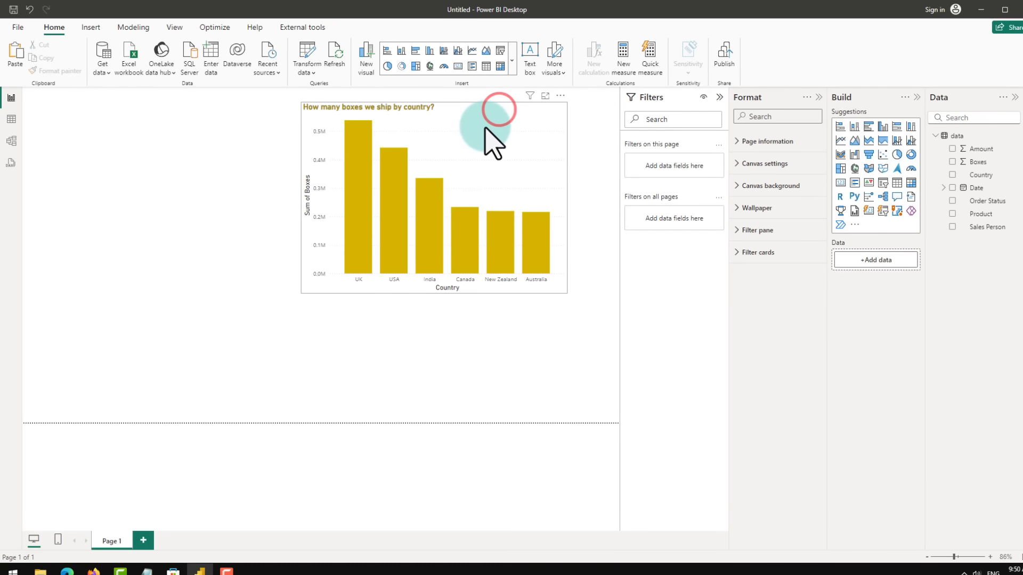
left_click_drag(486, 128, 248, 118)
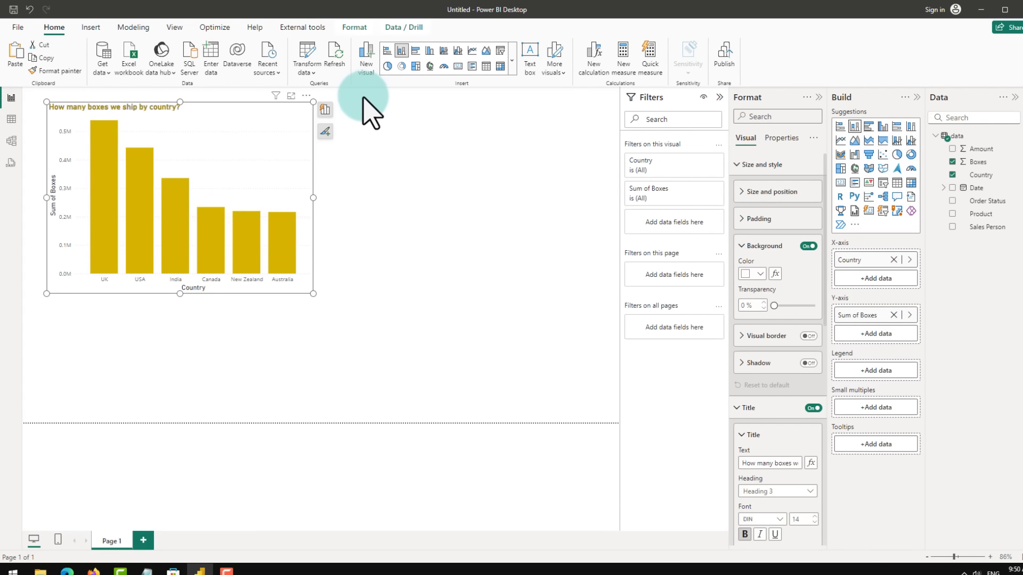
left_click_drag(361, 95, 566, 315)
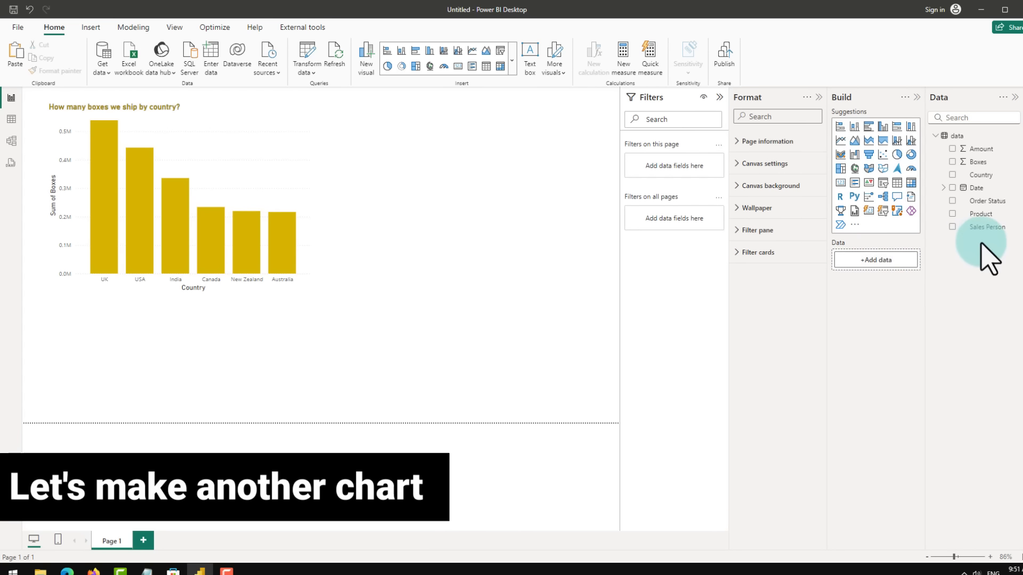
Step: Create a new visual on the canvas from the Sales Person and Boxes fields
left_click_drag(990, 234, 885, 260)
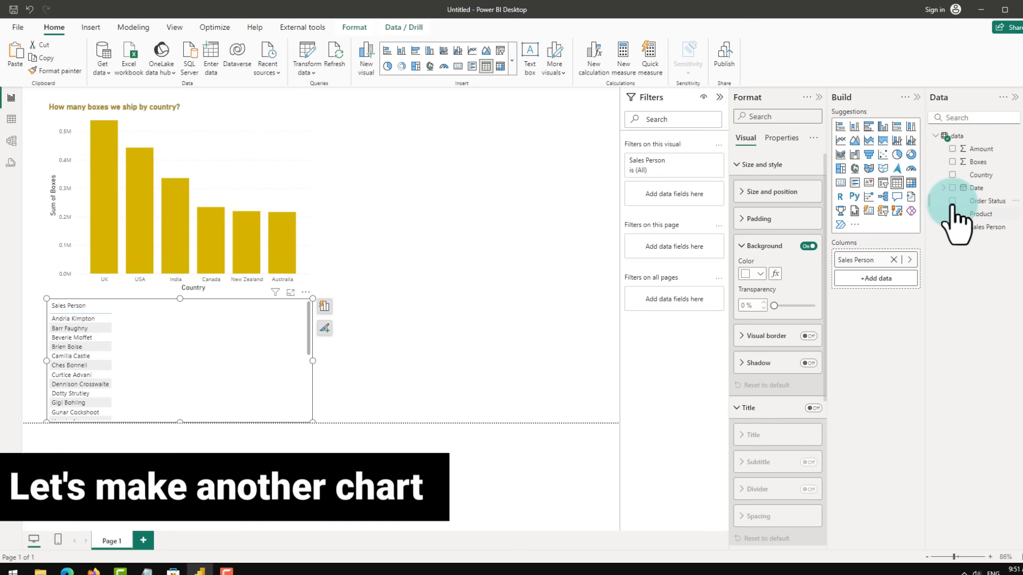
left_click_drag(979, 162, 885, 281)
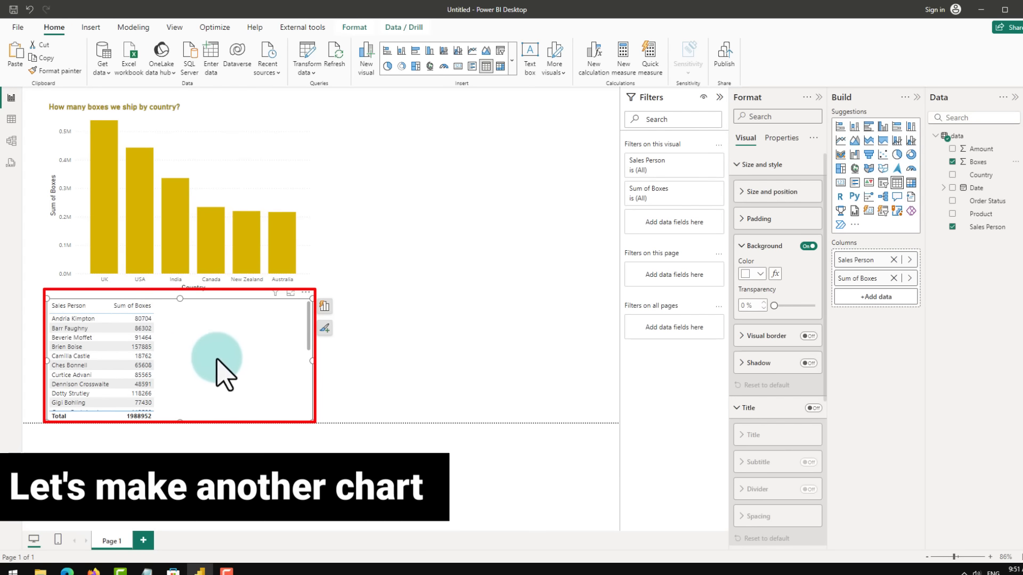
Step: Switch the new visual to a clustered bar chart and place it enlarged to the right of the column chart
left_click(324, 307)
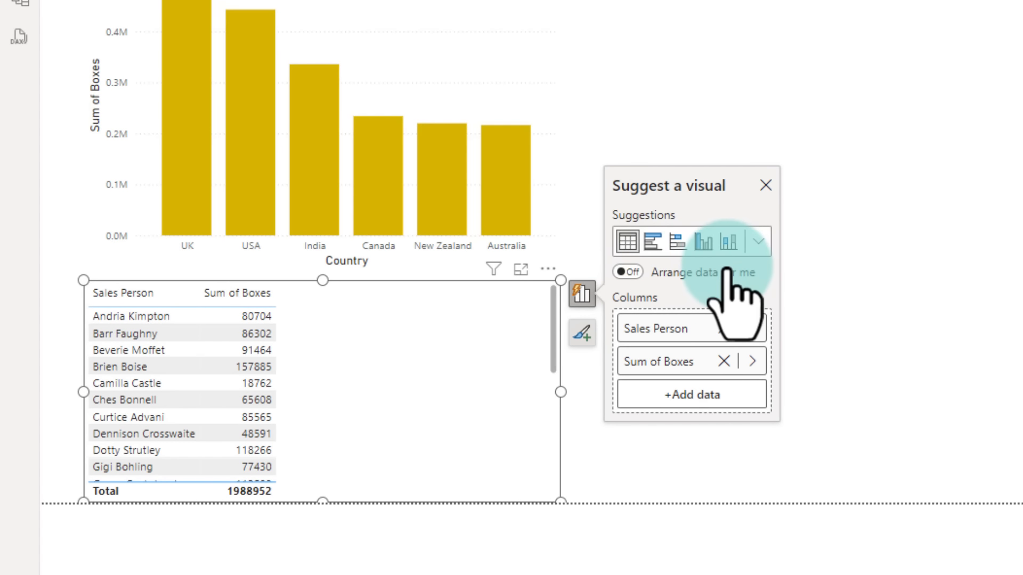
left_click(654, 243)
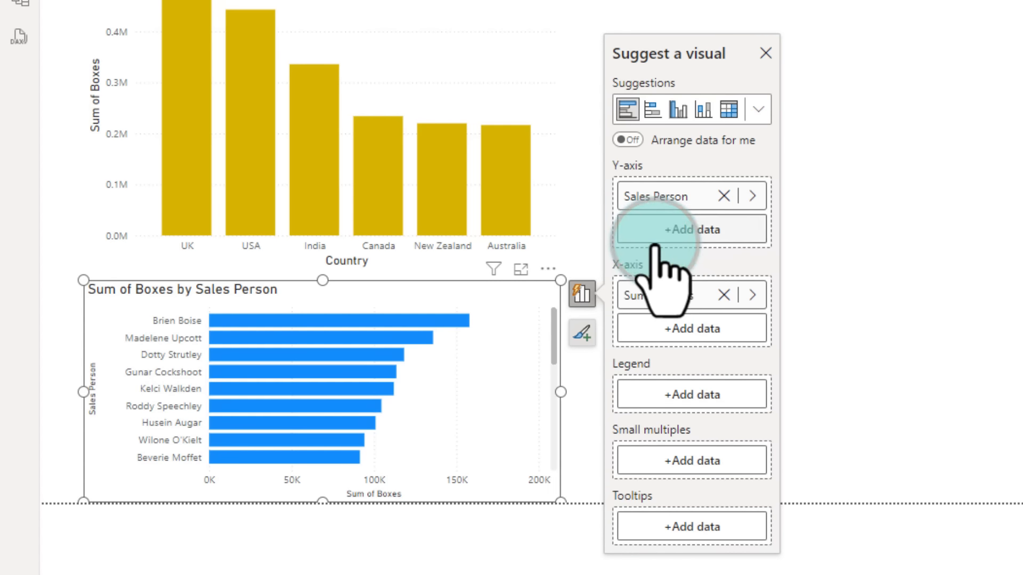
left_click_drag(442, 282, 834, 37)
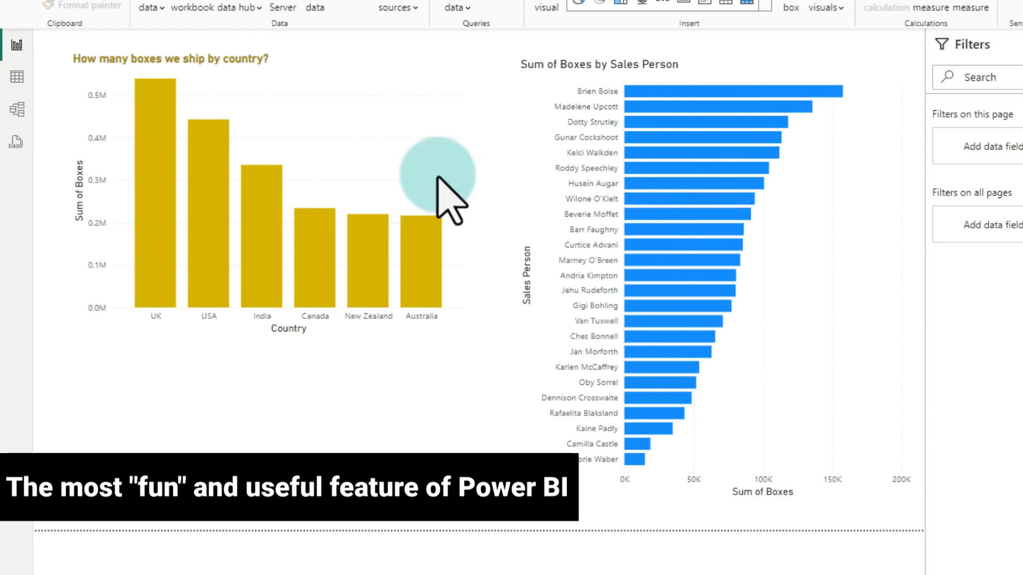
left_click(260, 284)
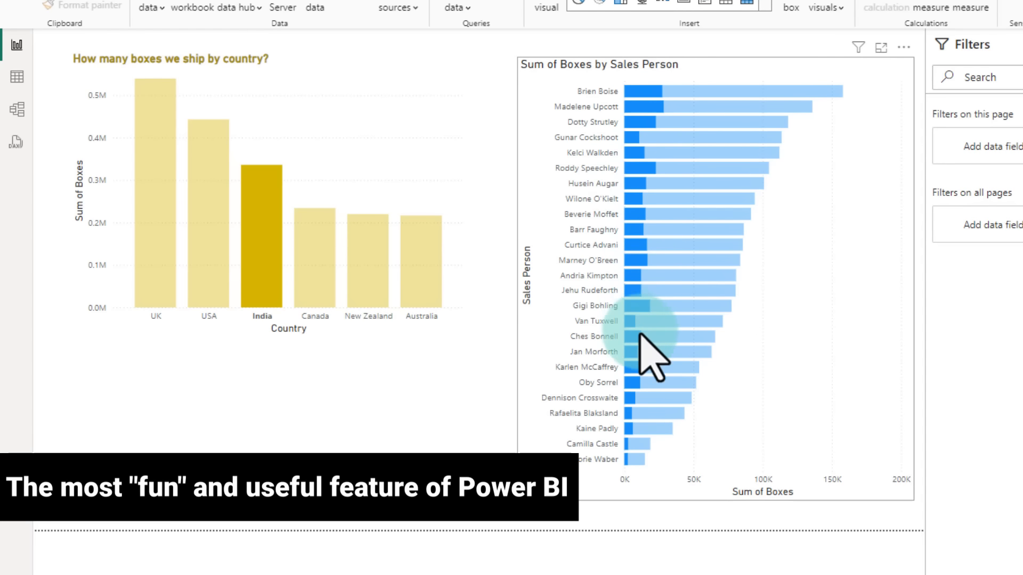
mouse_move(639, 351)
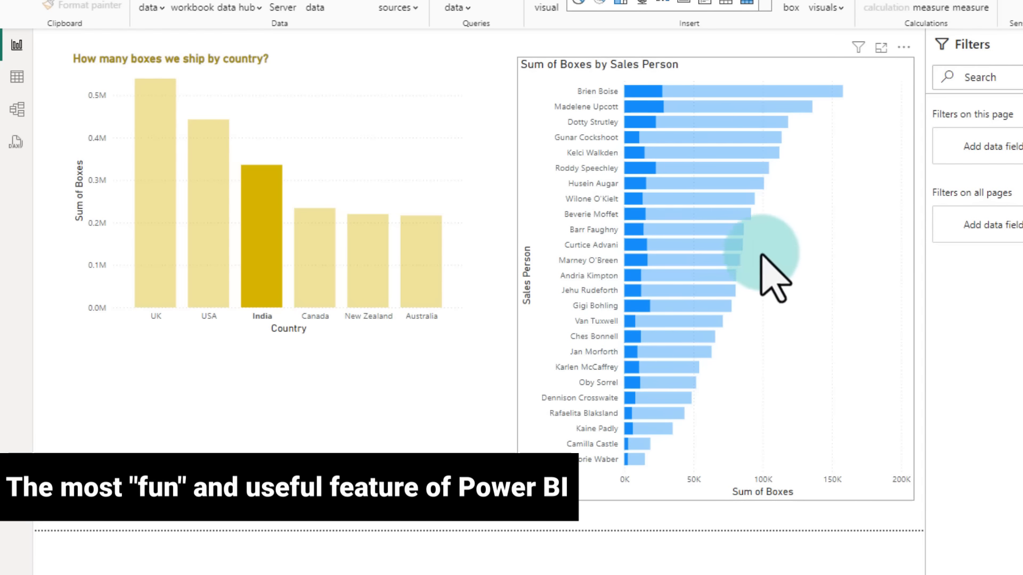
left_click(766, 92)
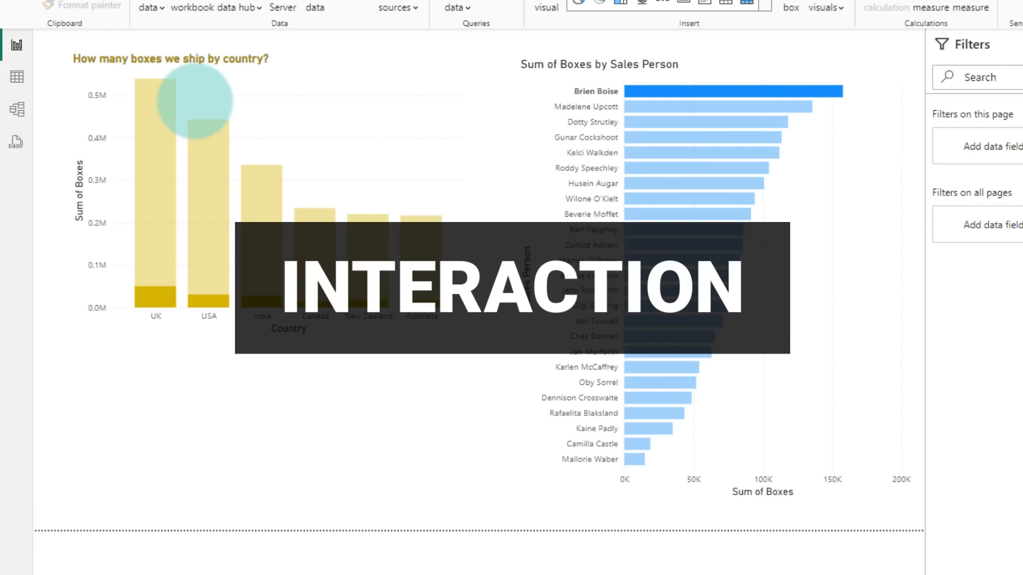
left_click_drag(53, 39, 472, 339)
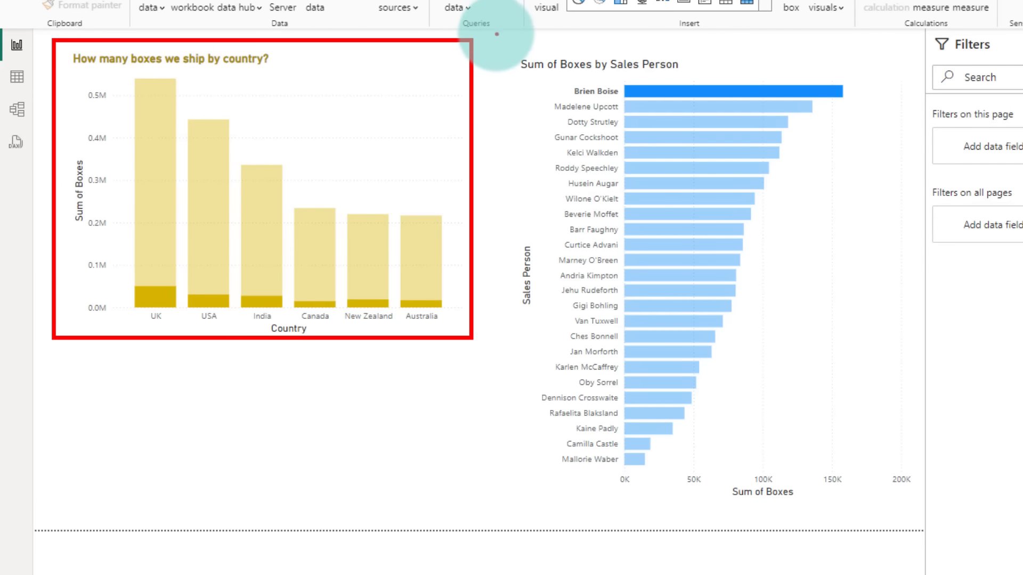
mouse_move(499, 39)
left_mouse_down()
mouse_move(538, 48)
mouse_move(821, 457)
mouse_move(917, 511)
left_mouse_up()
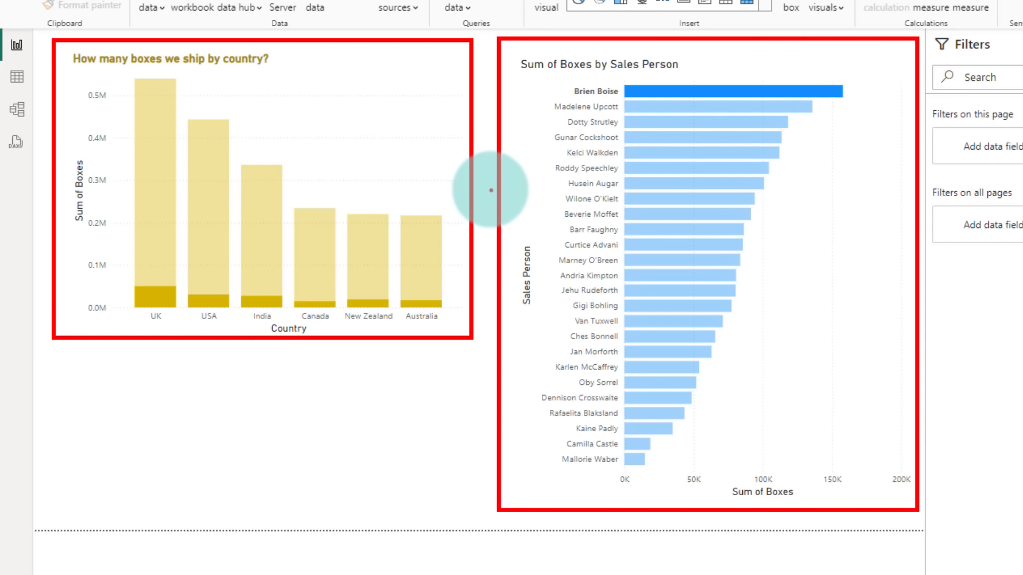
left_click_drag(497, 188, 470, 187)
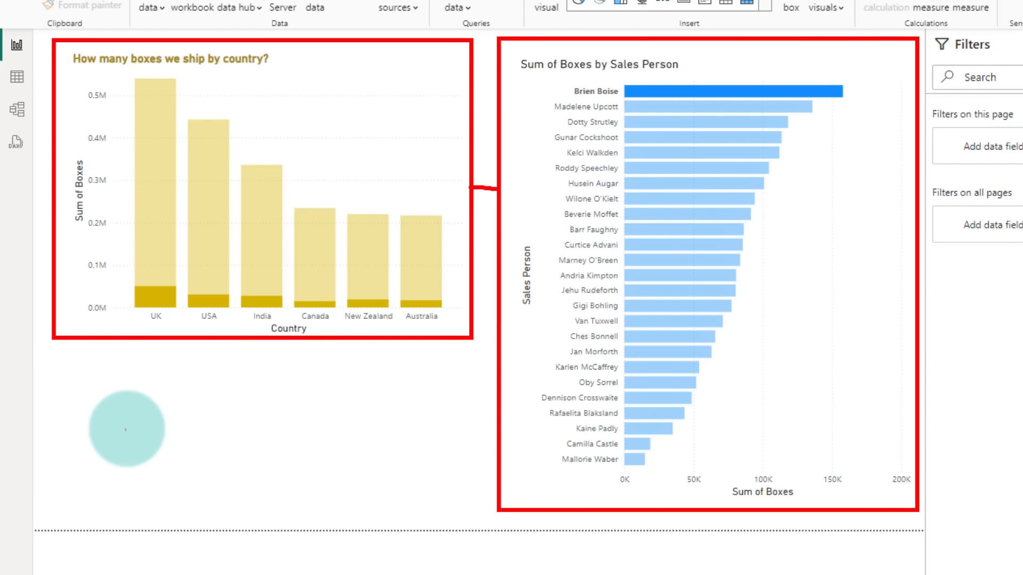
mouse_move(81, 383)
left_mouse_down()
mouse_move(207, 501)
mouse_move(367, 521)
left_mouse_up()
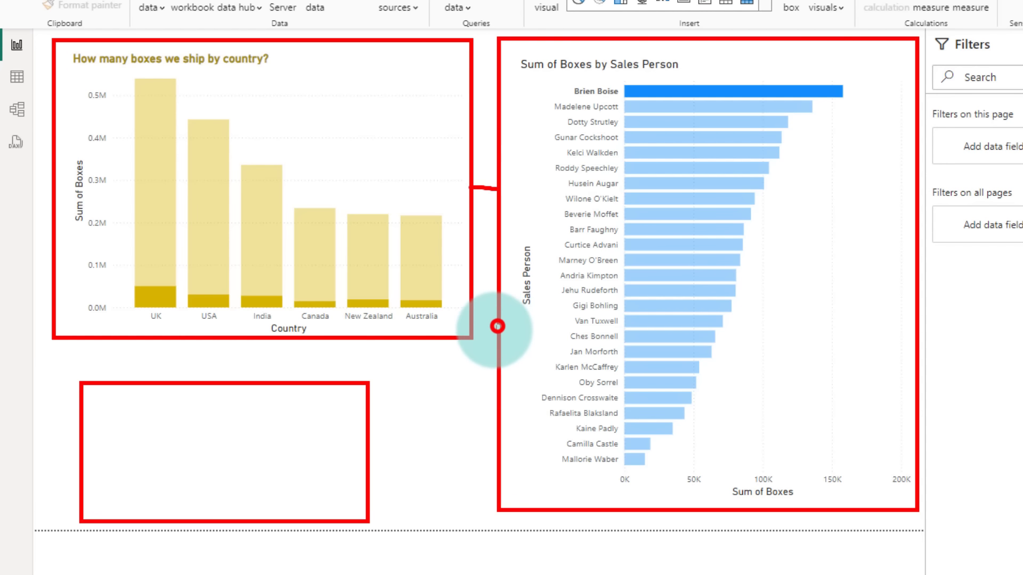
mouse_move(497, 326)
left_mouse_down()
mouse_move(400, 406)
mouse_move(368, 450)
left_mouse_up()
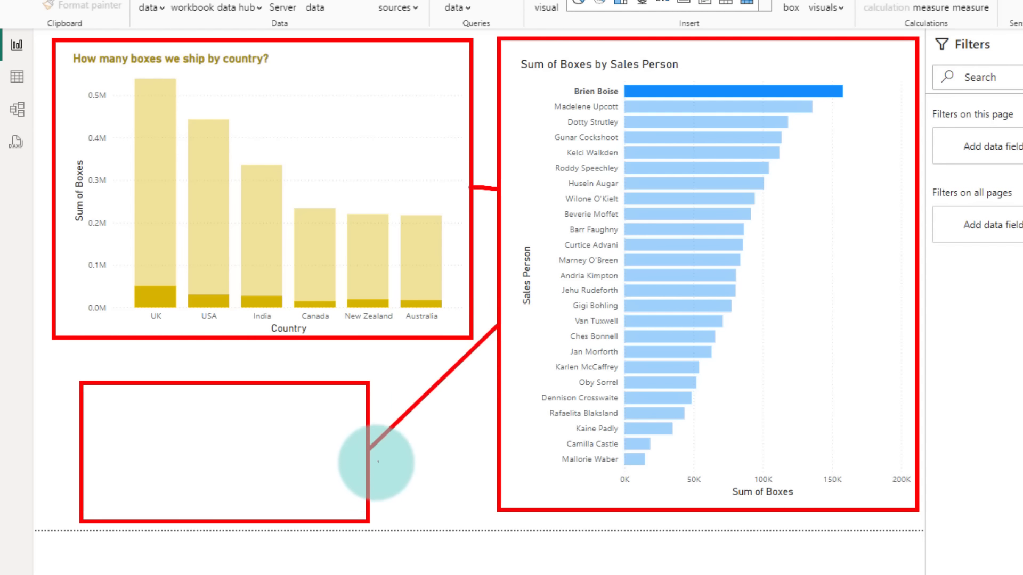
key("Escape")
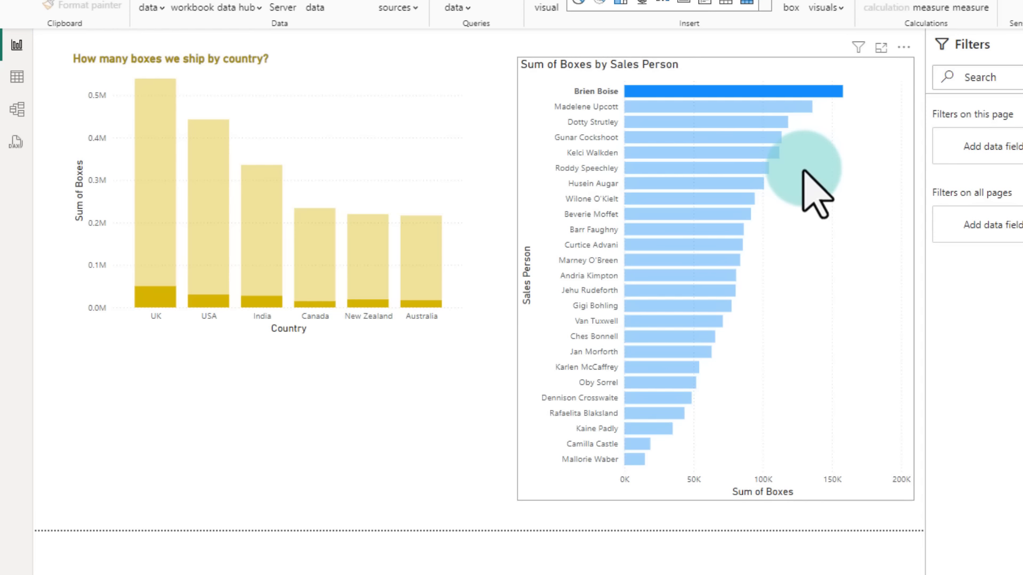
Step: Multi-select several sales people's bars to highlight their boxes by country, then clear the selection
left_click(795, 107, "ctrl")
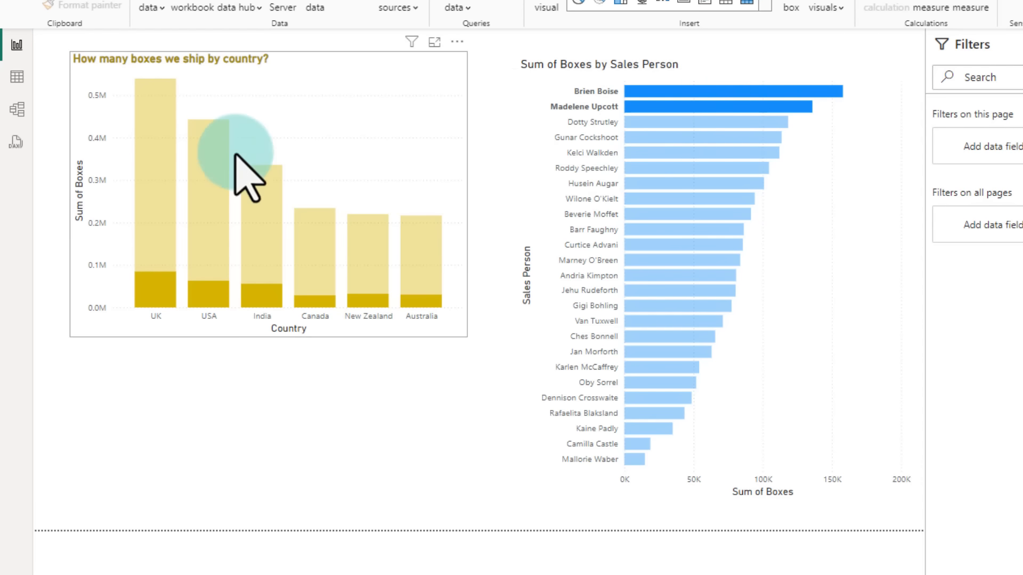
left_click(664, 276, "ctrl")
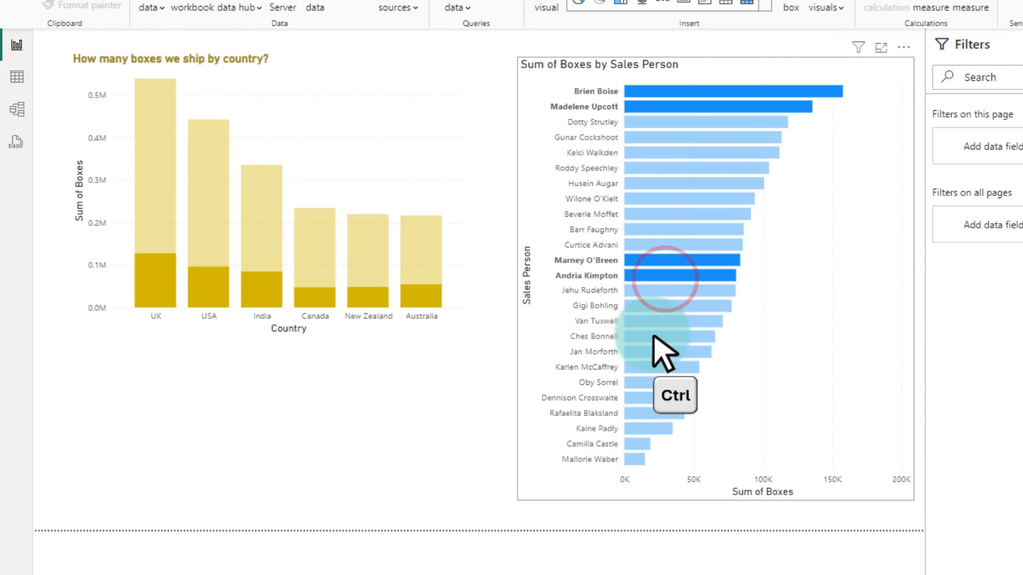
left_click(641, 406, "ctrl")
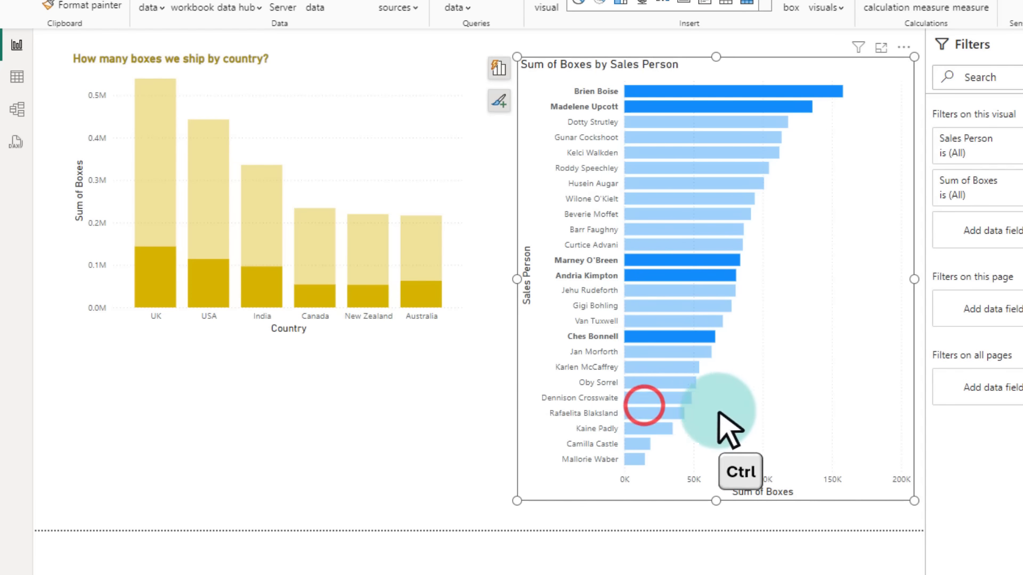
left_click(642, 402, "ctrl")
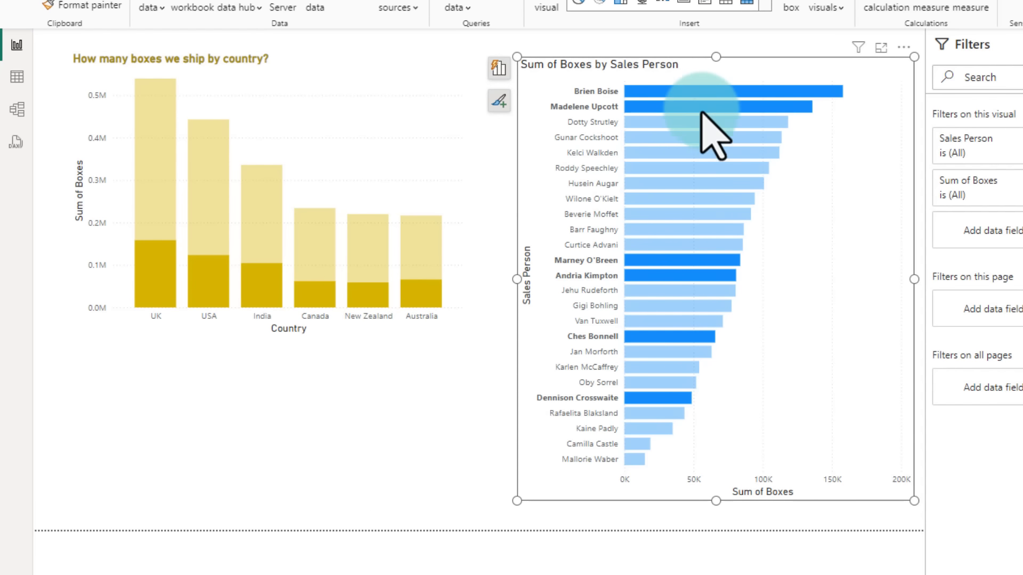
left_click(706, 89)
left_click(779, 87)
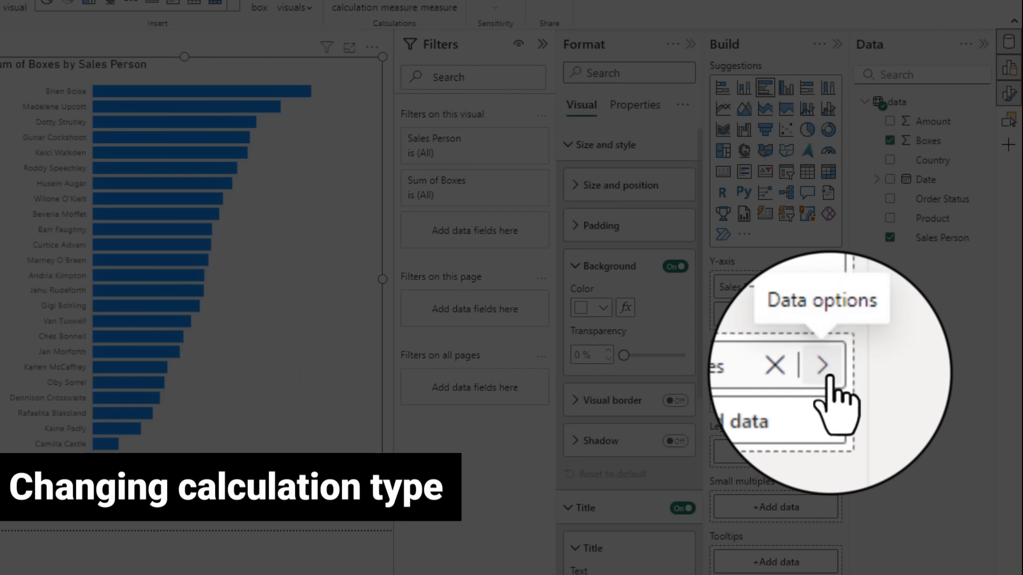
Step: Change the bar chart's Boxes summarization from Sum to Average
left_click(831, 369)
left_click(873, 407)
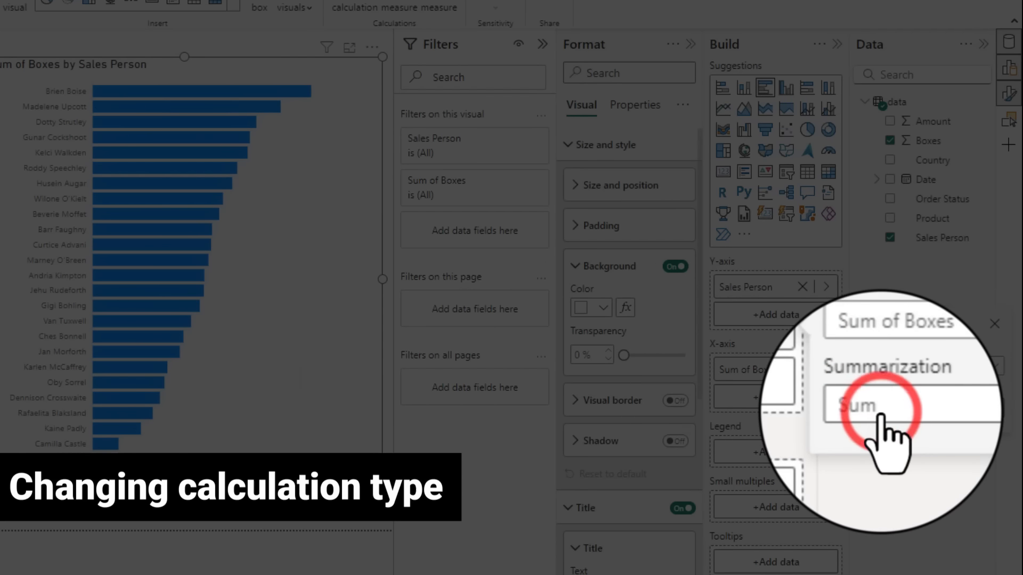
left_click(876, 460)
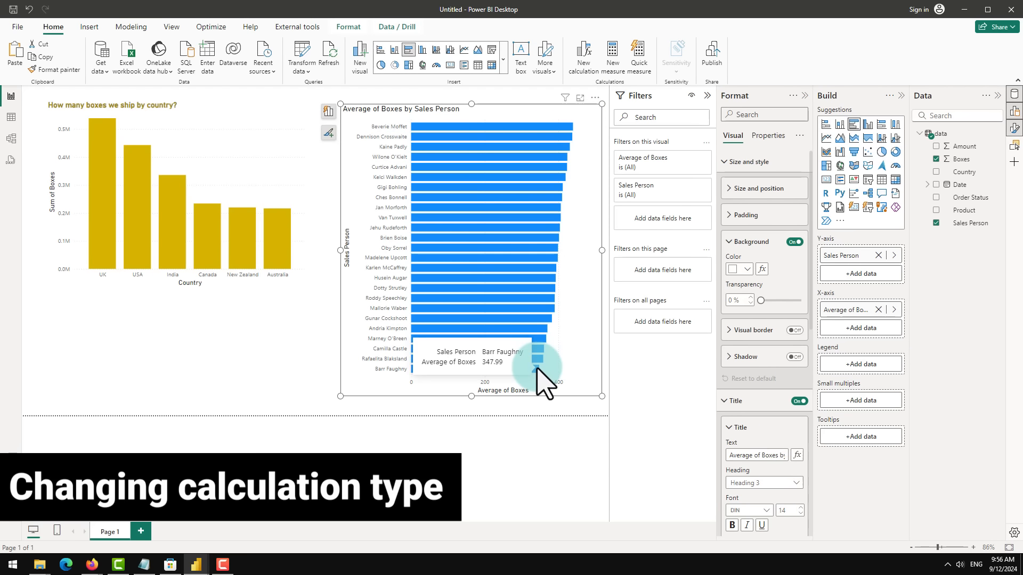
left_click(957, 335)
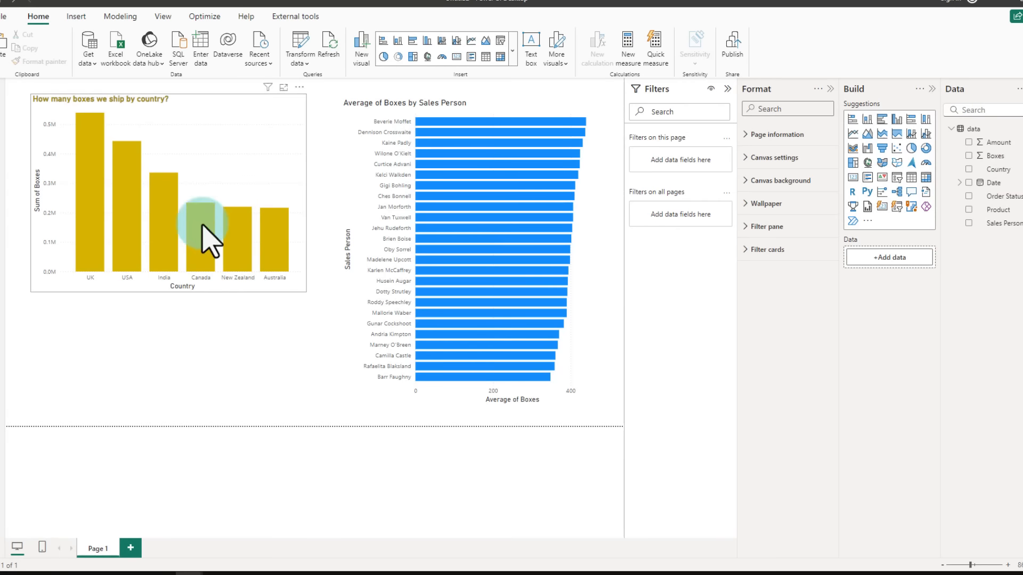
Step: Insert a new card visual below the column chart showing the sum of Amount
left_click(482, 374)
left_click(192, 340)
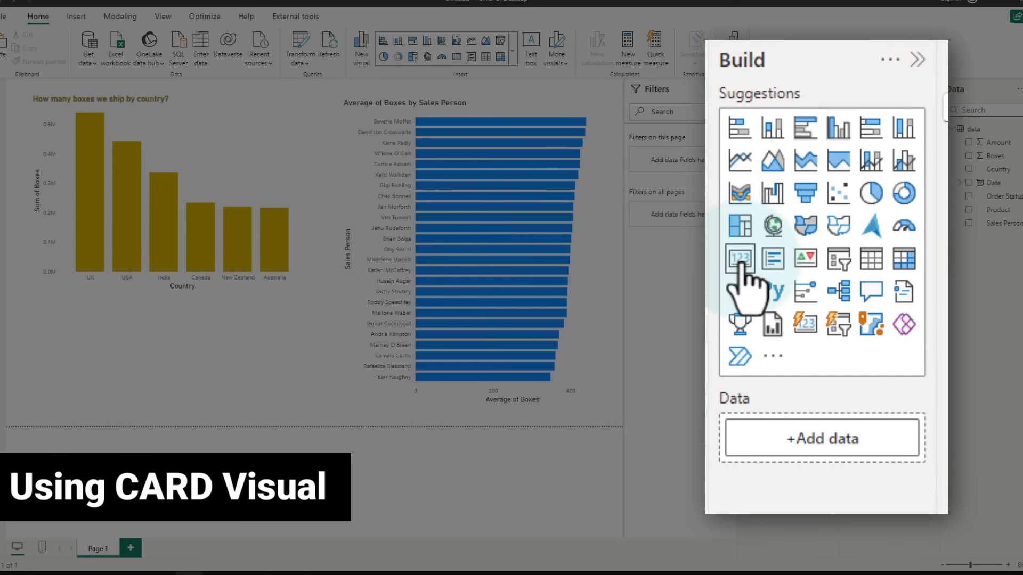
left_click(810, 326)
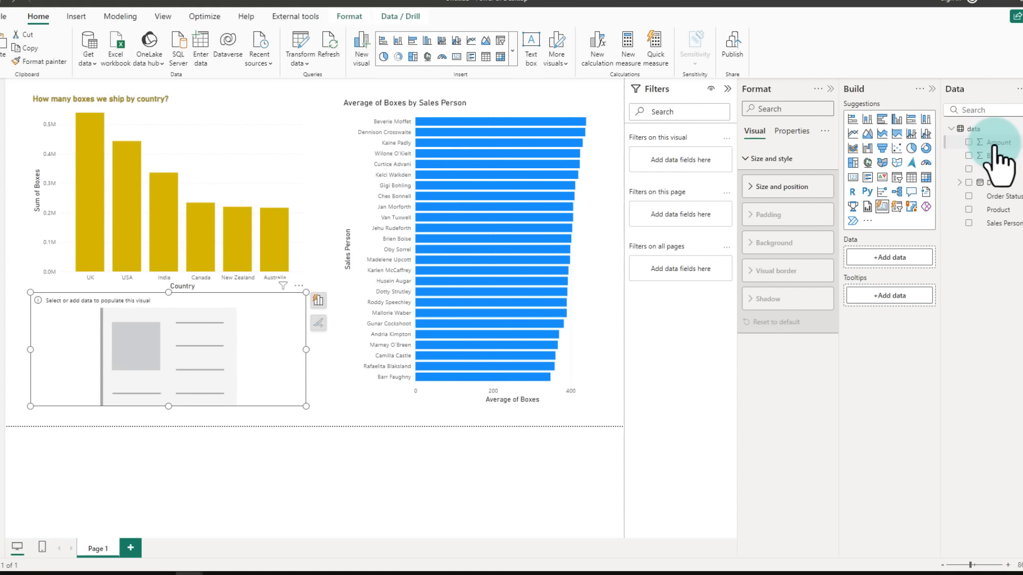
left_click_drag(994, 143, 890, 260)
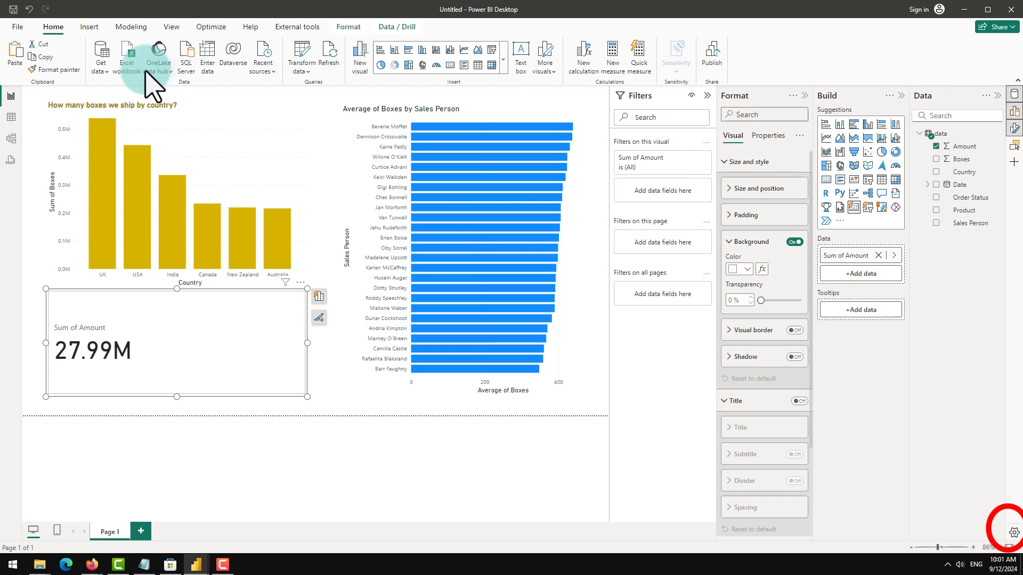
Step: Open the program options and look through the Preview features list
left_click(15, 25)
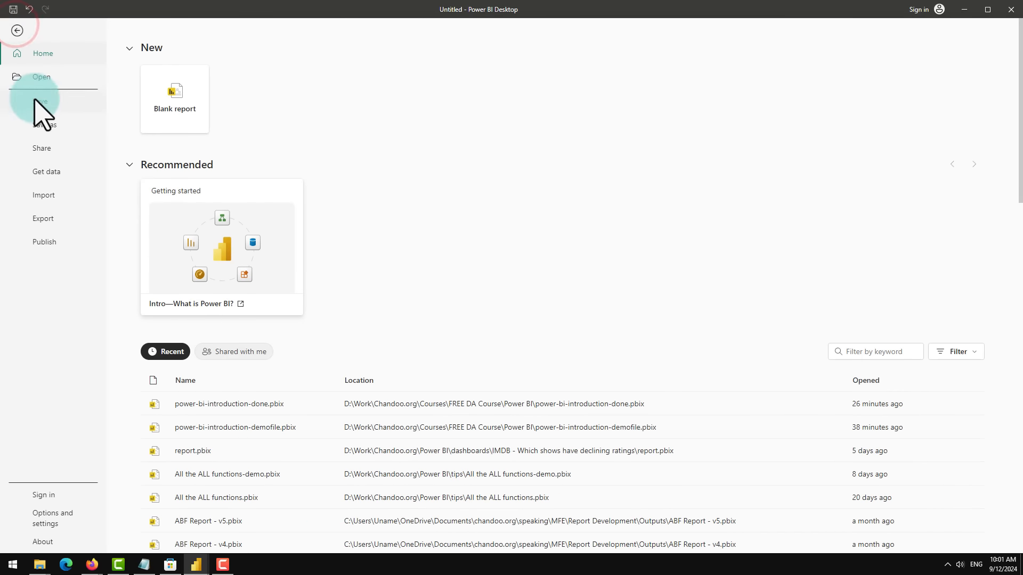
left_click(56, 518)
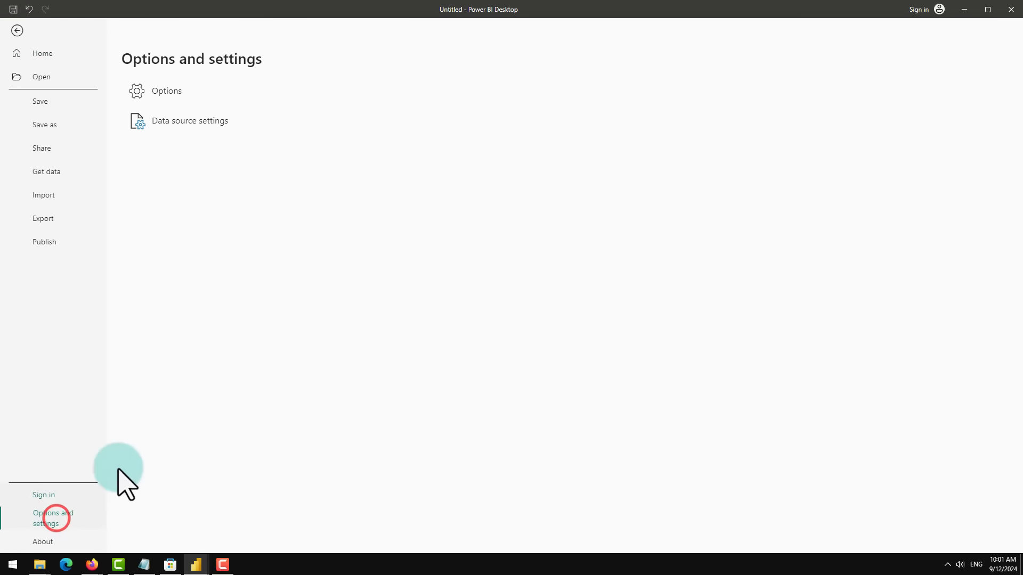
left_click(209, 95)
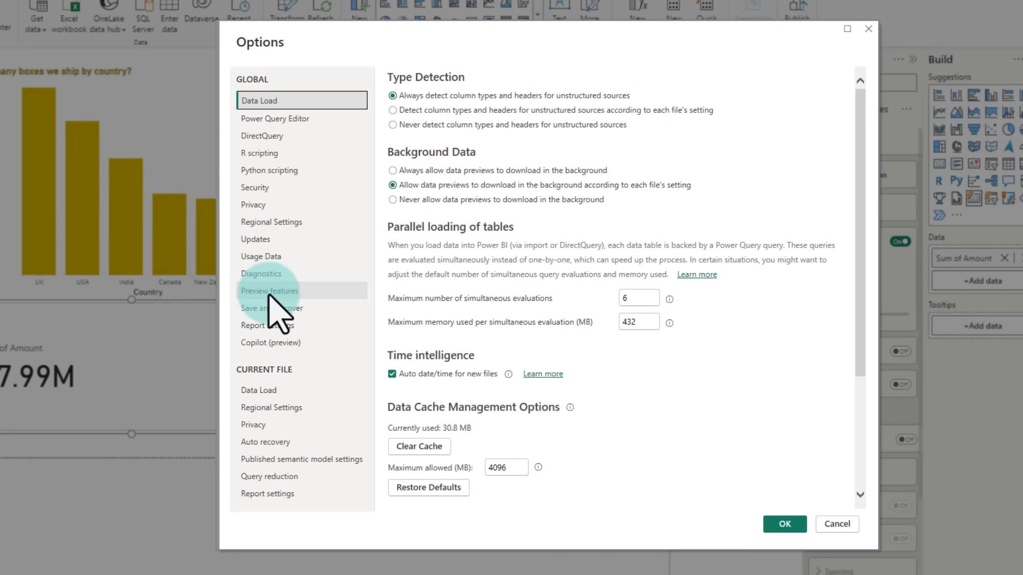
left_click(271, 290)
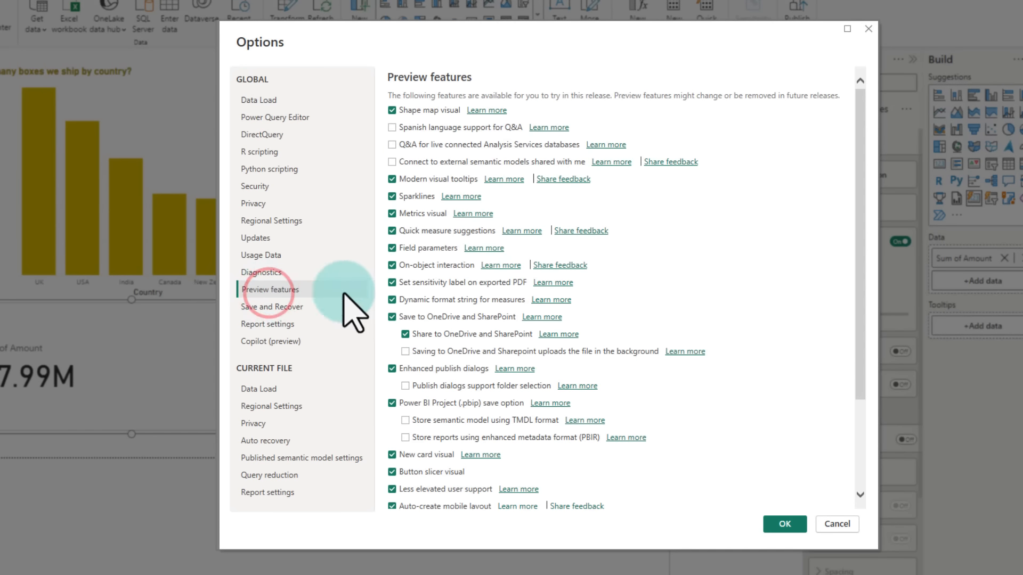
scroll(420, 336, "down", 3)
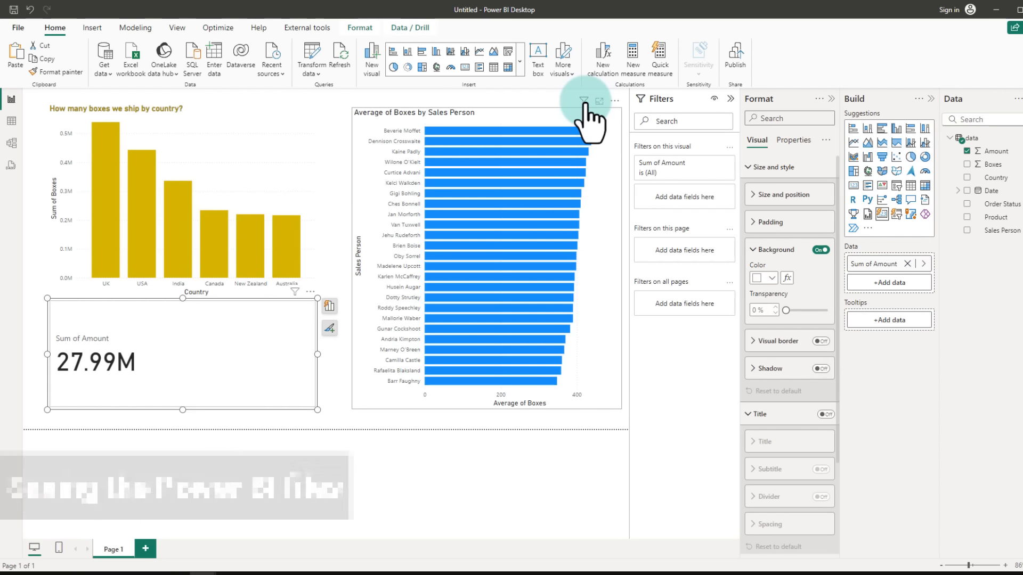
Step: Save the report as power-bi-intro-demo in the FREE DA Course folder on this device
left_click(15, 9)
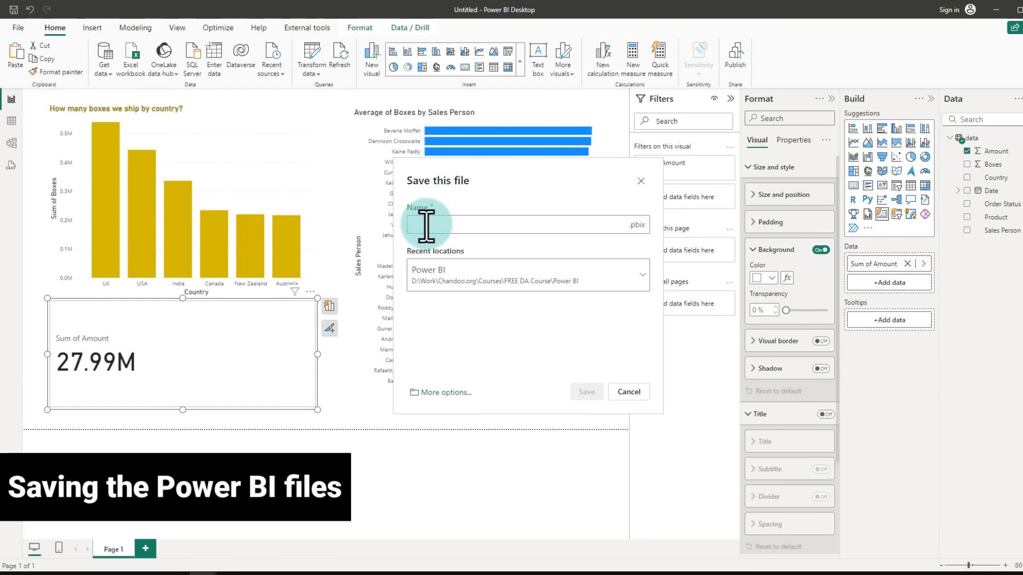
left_click(466, 281)
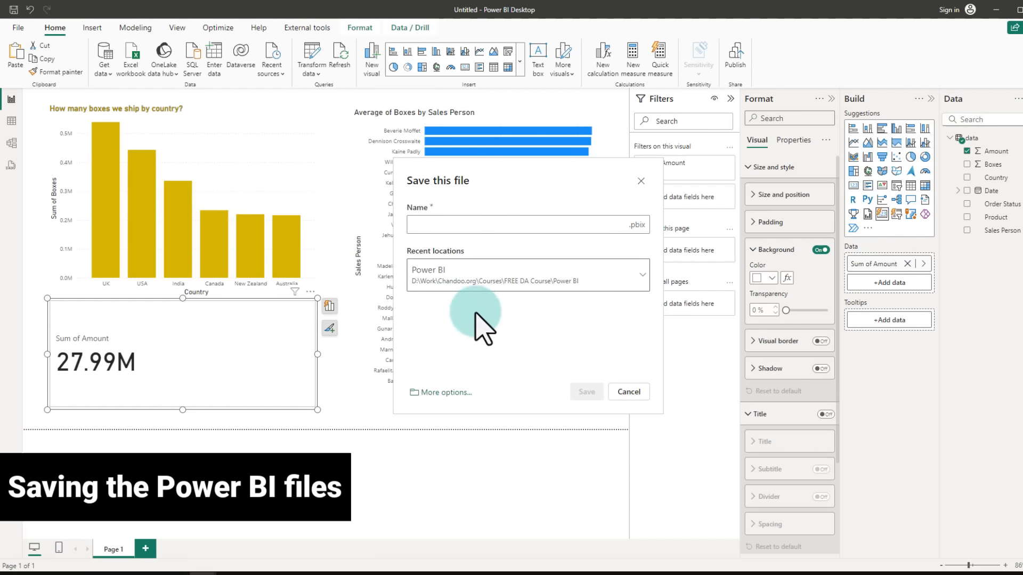
left_click(447, 393)
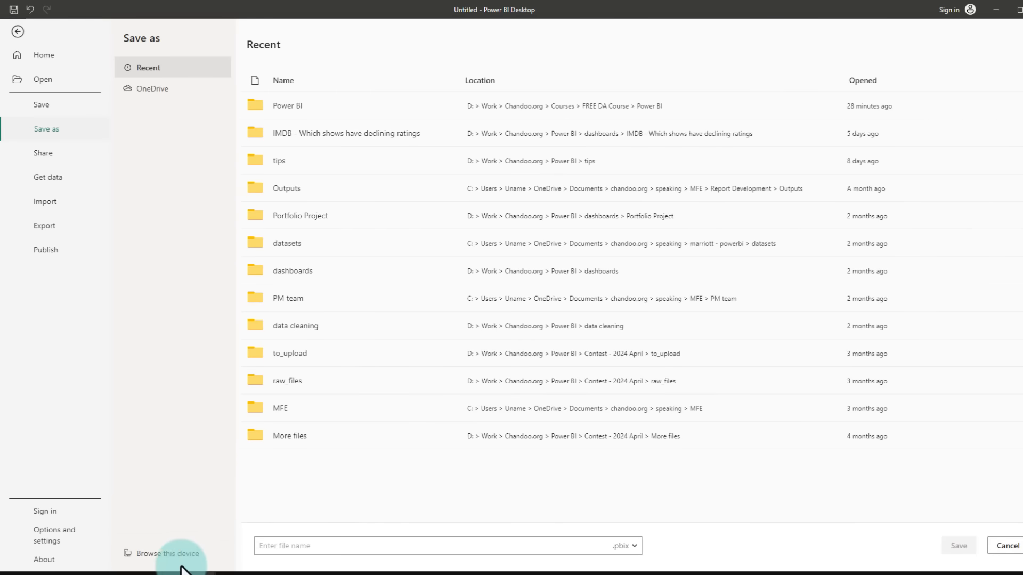
left_click(169, 553)
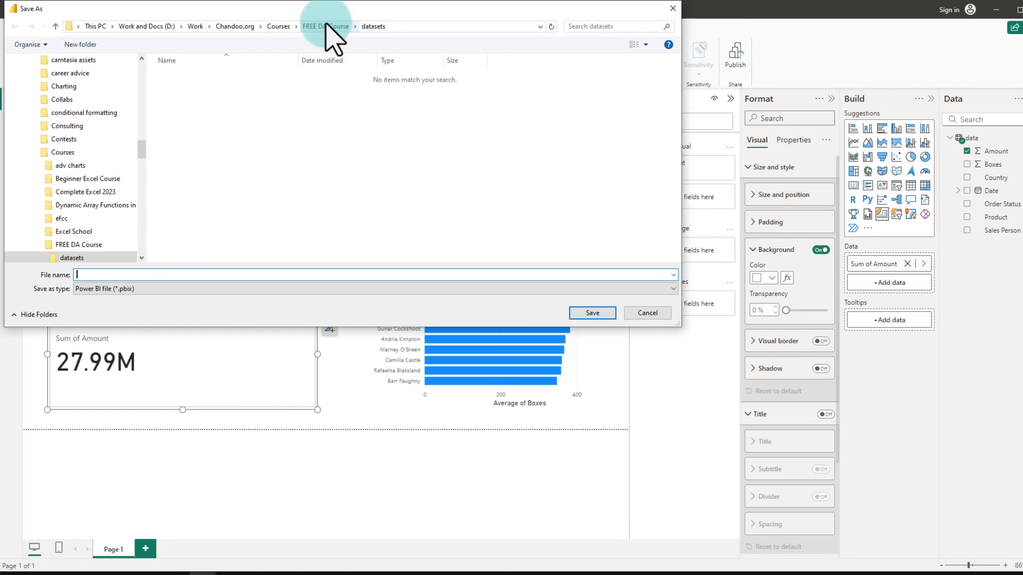
left_click(319, 27)
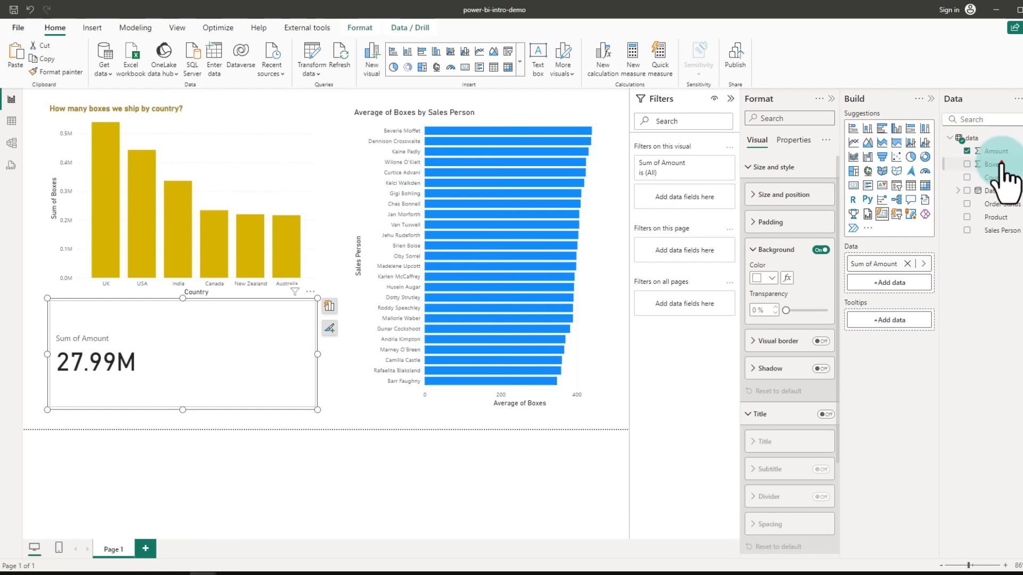
Step: Add Sum of Boxes to the card visual and resize the card narrower beneath the column chart
mouse_move(1000, 164)
left_mouse_down()
mouse_move(917, 221)
mouse_move(902, 288)
left_mouse_up()
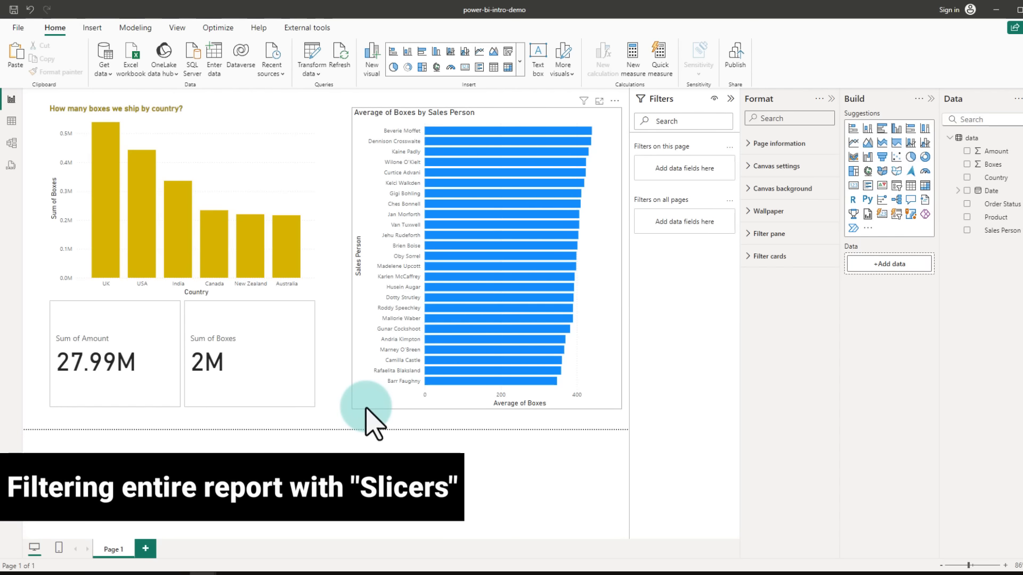
left_click(296, 402)
left_click_drag(317, 410, 214, 392)
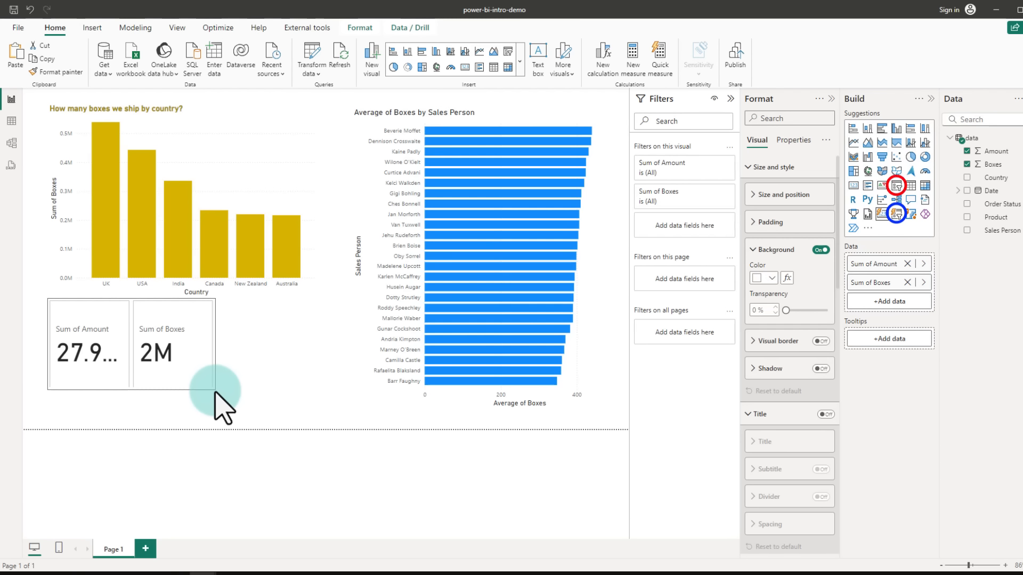
left_click(215, 396)
Step: Insert a slicer beside the cards and set its field to Product
left_click(897, 184)
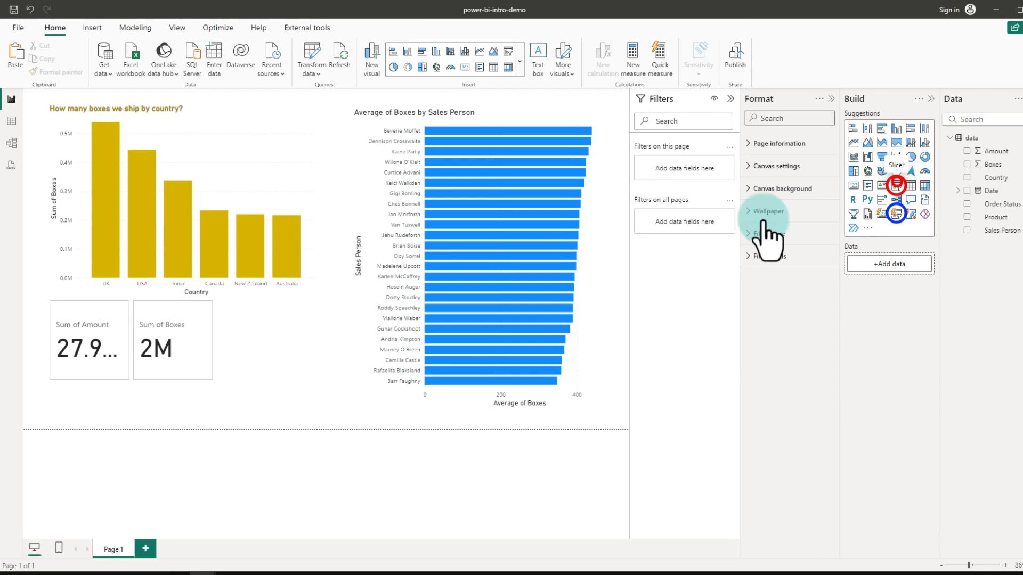
left_click_drag(262, 382, 263, 424)
left_click_drag(316, 362, 344, 368)
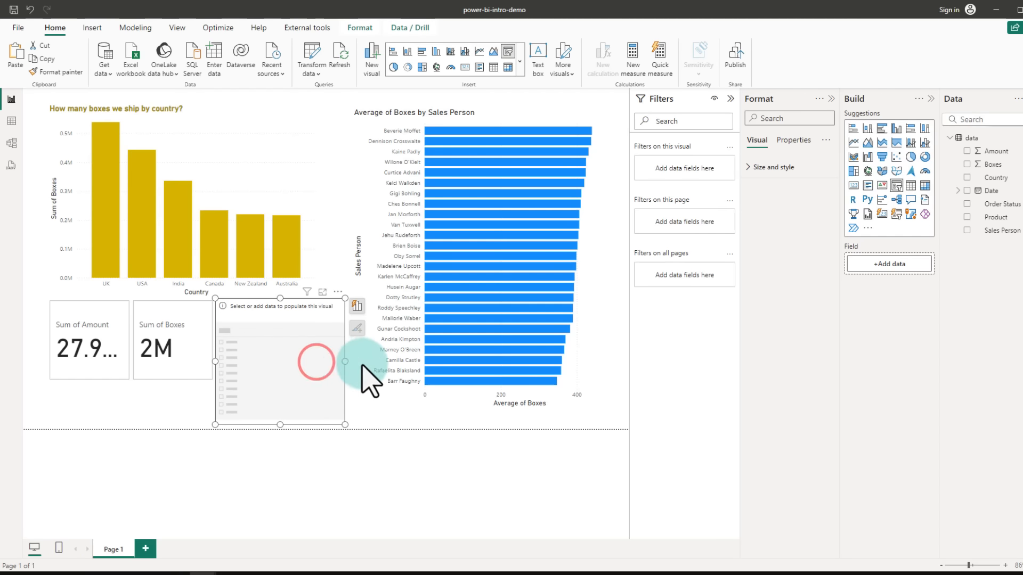
left_click_drag(980, 220, 891, 268)
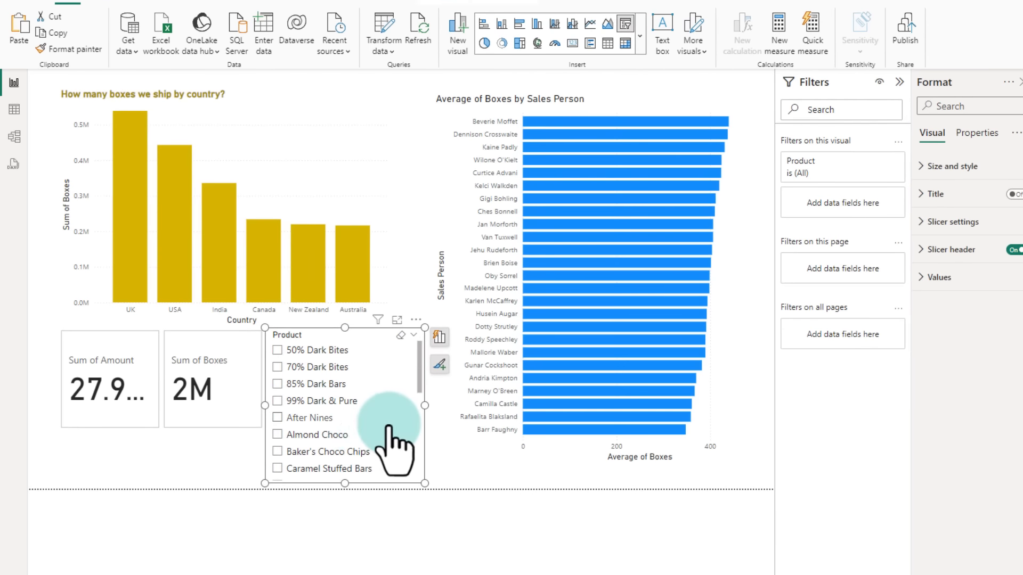
Step: Filter the whole report to Almond Choco using the Product slicer
scroll(367, 424, "down", 5)
scroll(362, 424, "up", 5)
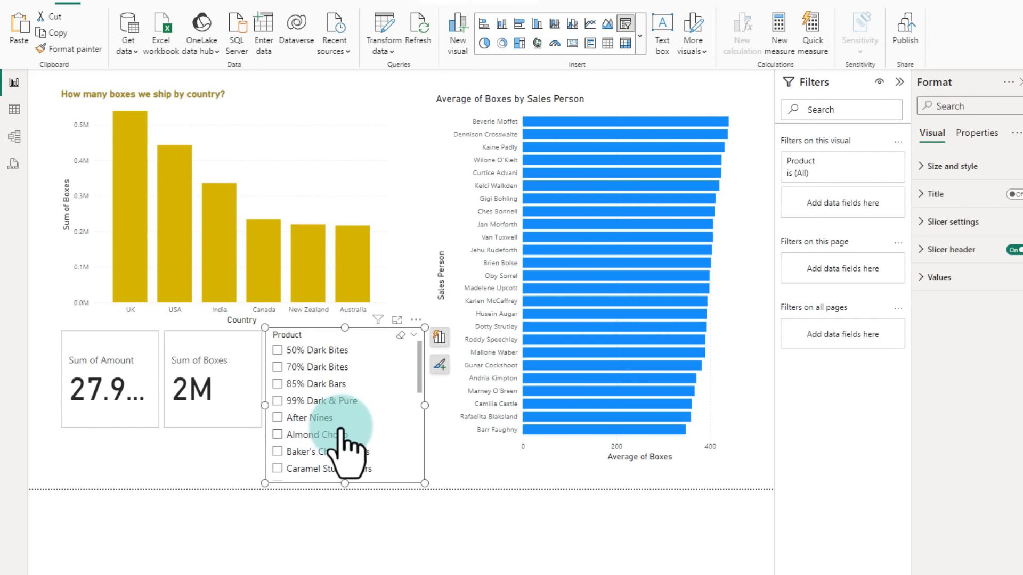
left_click(307, 436)
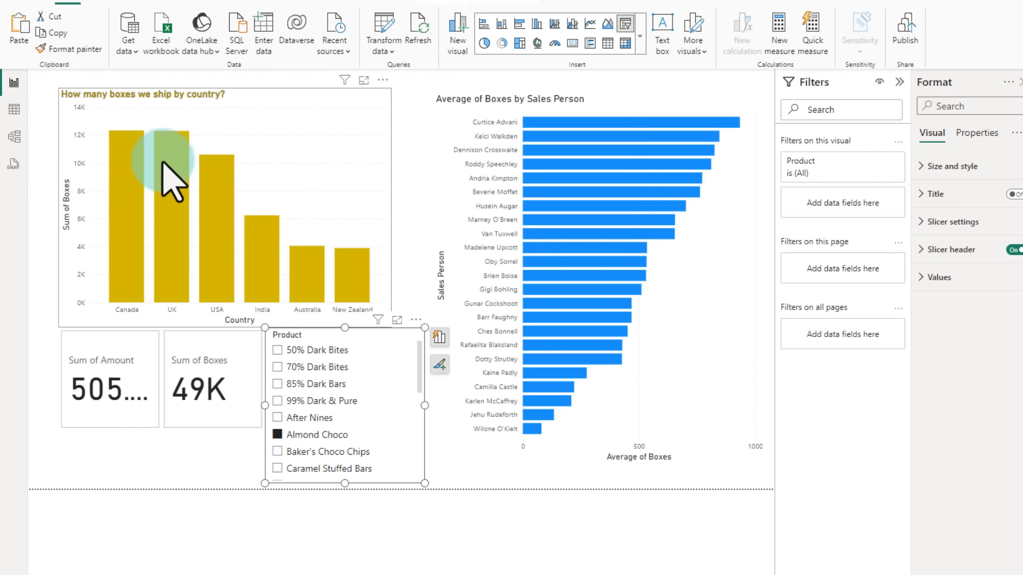
mouse_move(128, 155)
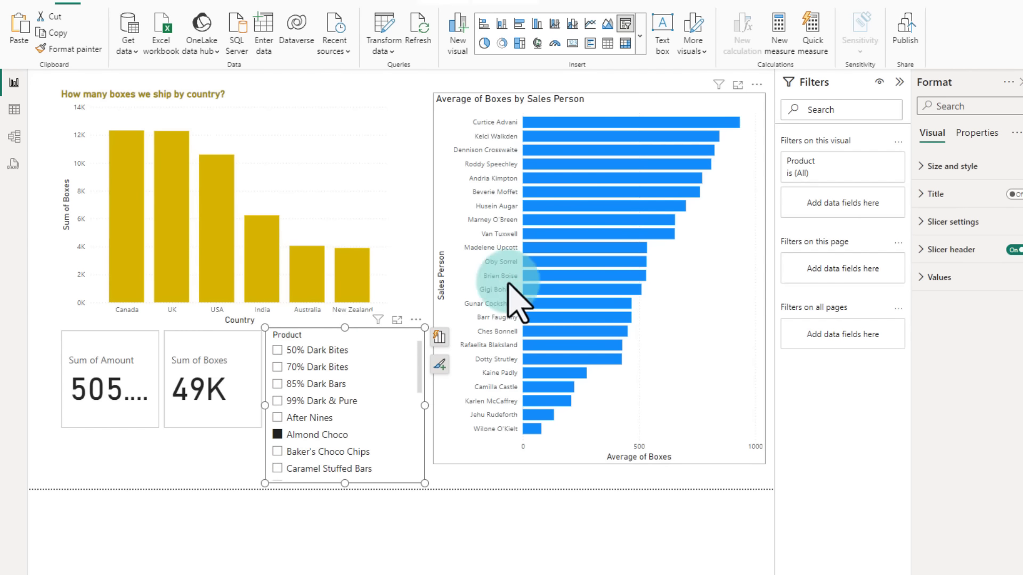
left_click(558, 149)
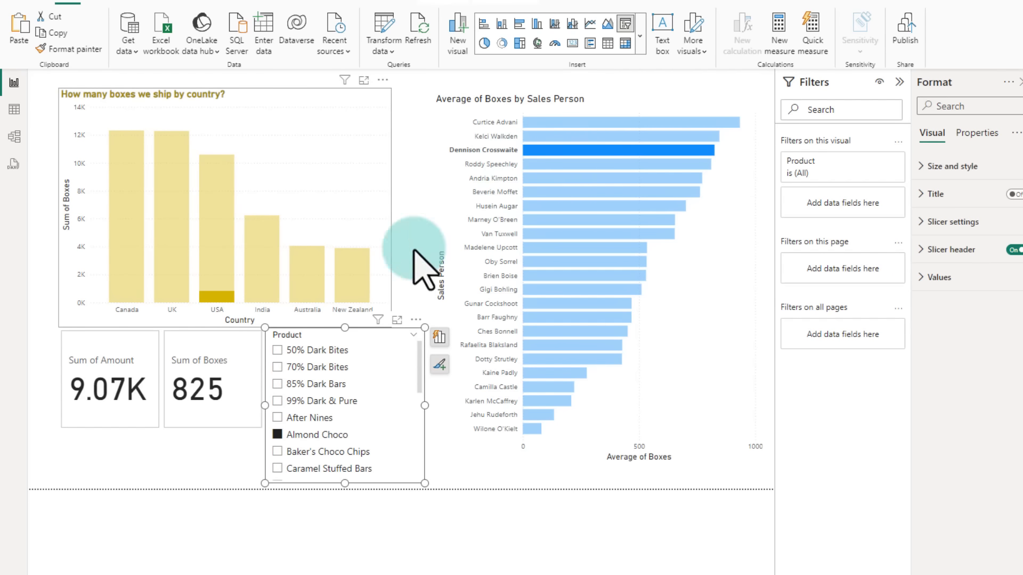
mouse_move(605, 155)
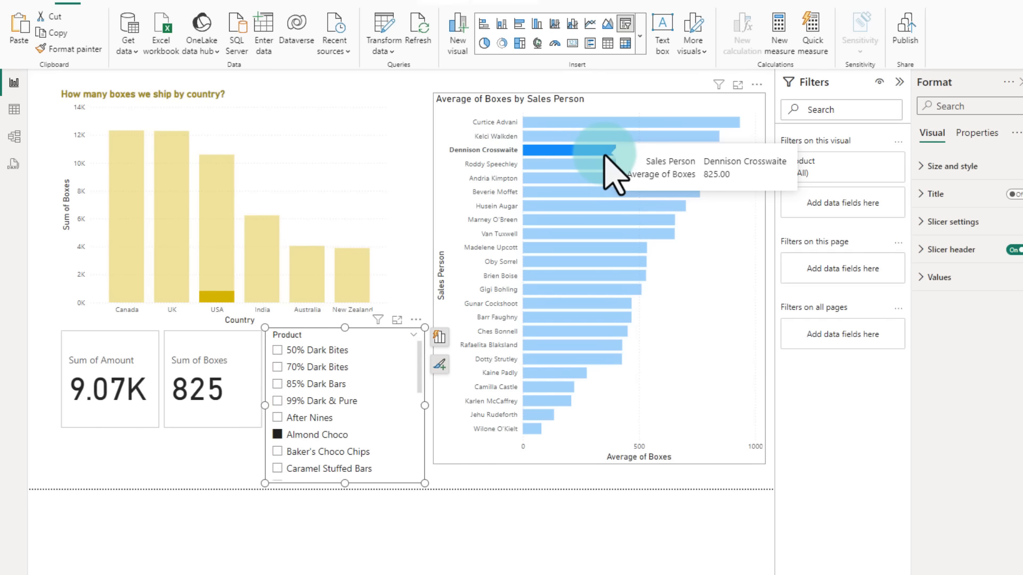
mouse_move(215, 315)
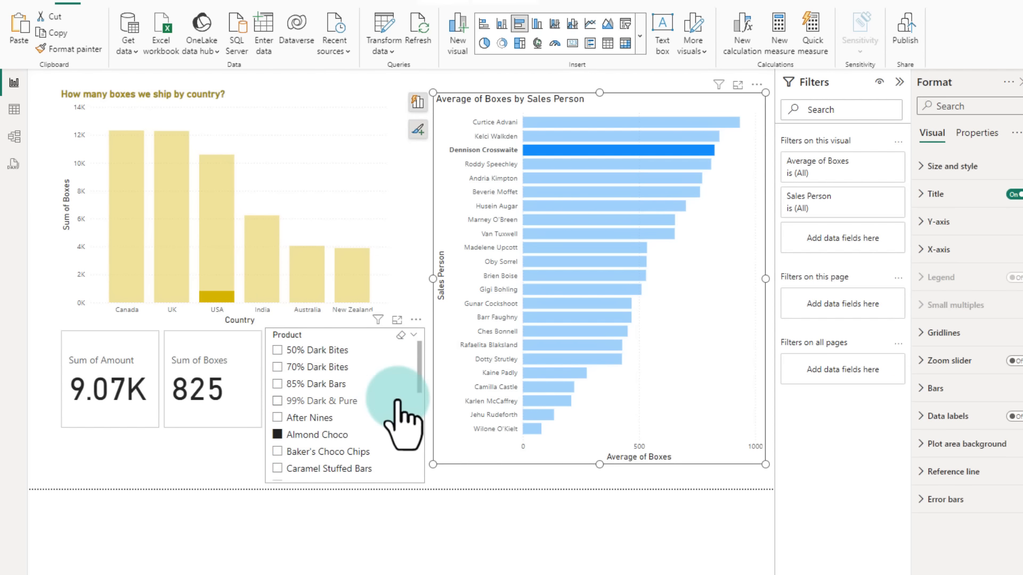
Step: Add 99% Dark & Pure and 70% Dark Bites to the slicer selection, then clear all slicer and bar selections
left_click(303, 401, "ctrl")
left_click(315, 372, "ctrl")
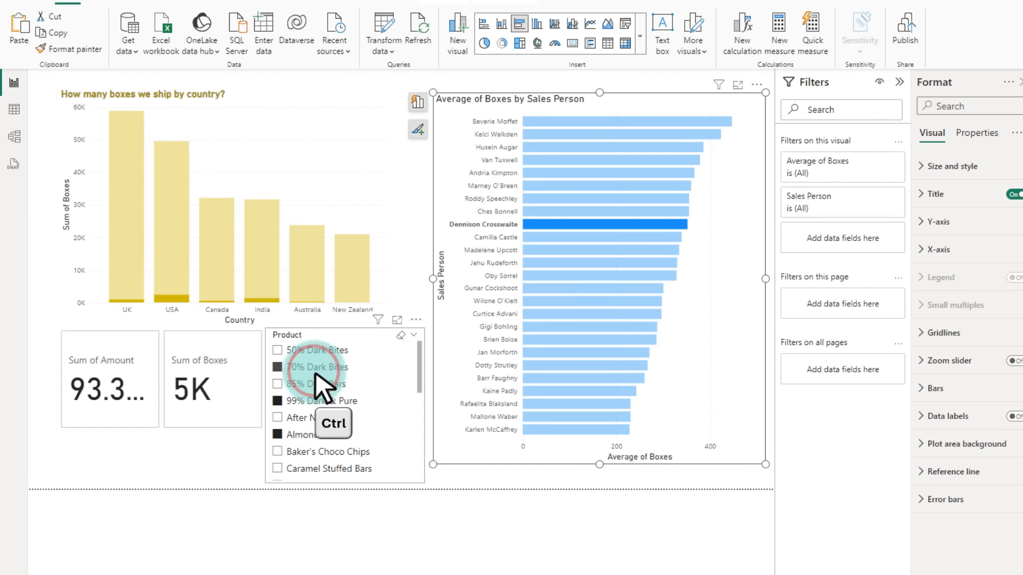
left_click(400, 335)
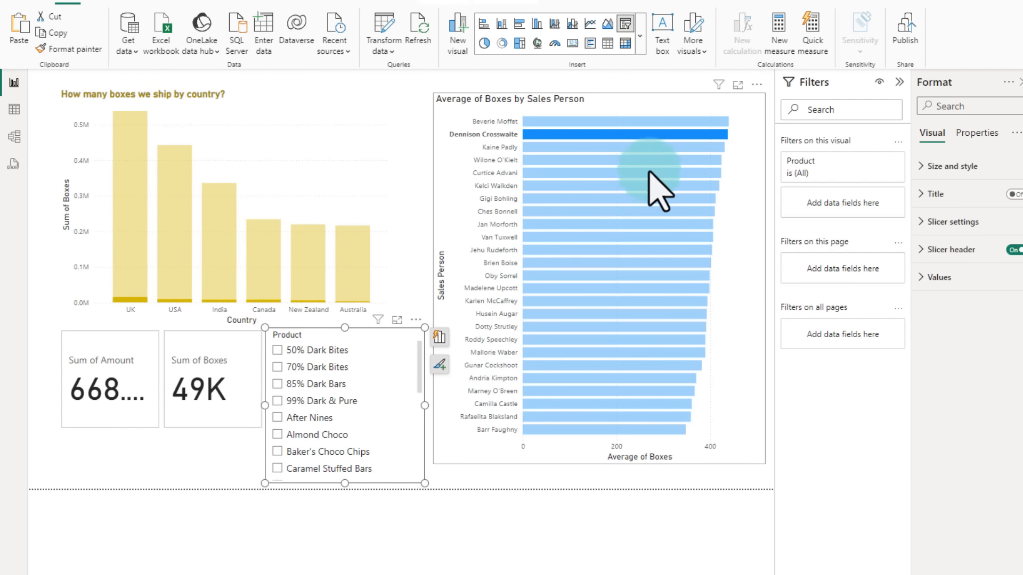
left_click(655, 135)
left_click(427, 335)
left_click(363, 333)
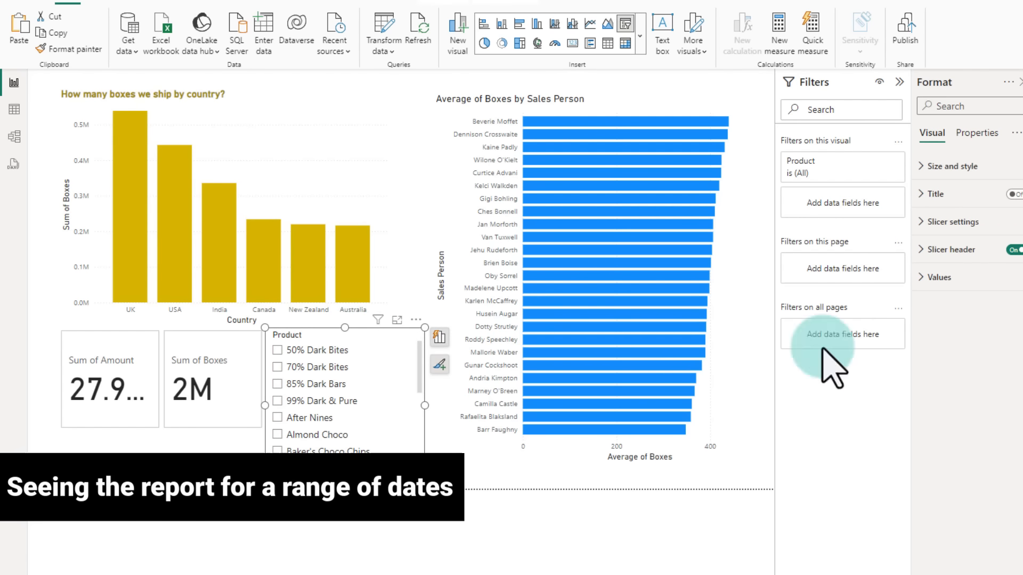
left_click(93, 451)
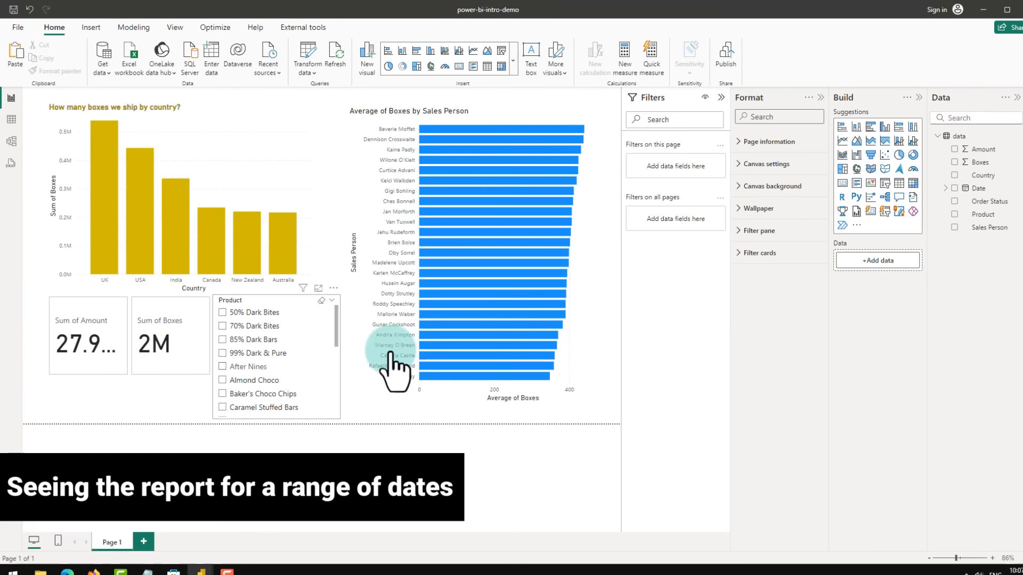
Step: Insert a new slicer on the Date field and narrow its range to 1/2/2023 through 2/1/2024
left_click(885, 183)
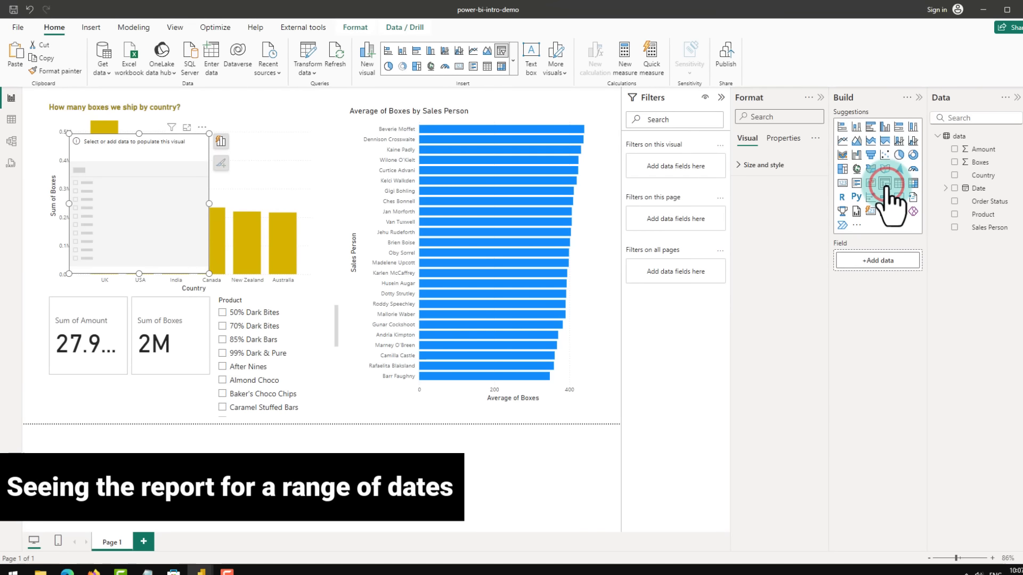
left_click(955, 188)
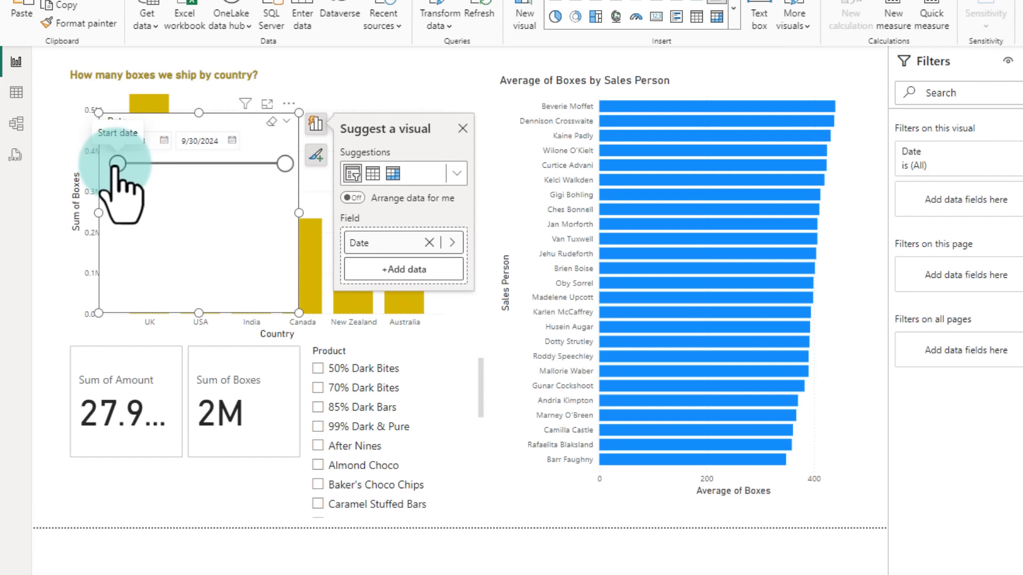
left_click(150, 141)
left_click(204, 139)
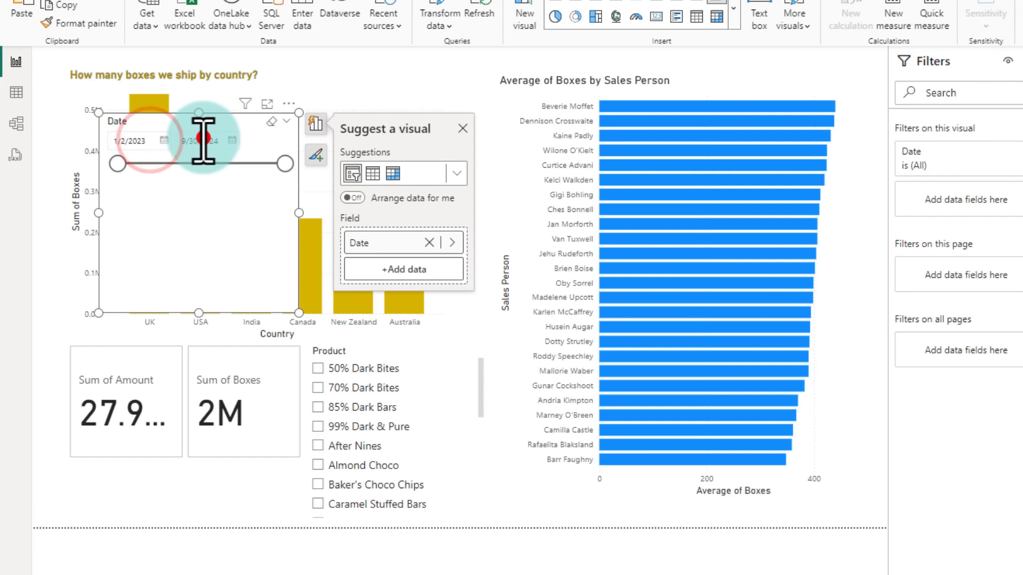
left_click(164, 140)
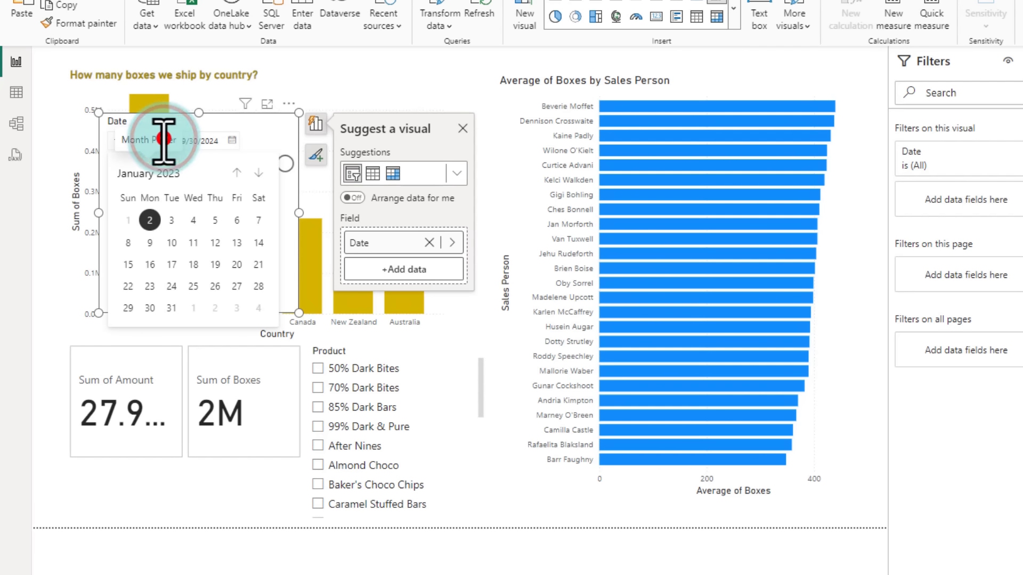
left_click(256, 133)
left_click_drag(289, 167, 237, 189)
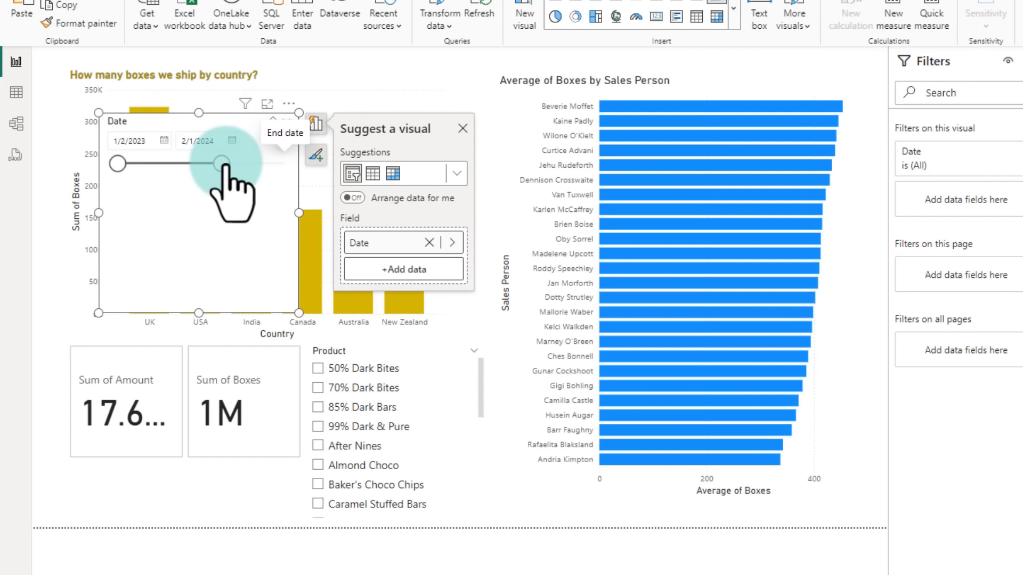
Step: Move the Date slicer under the cards at a smaller size and set its range to 12/11/2023 through 9/30/2024
left_click_drag(213, 125, 194, 458)
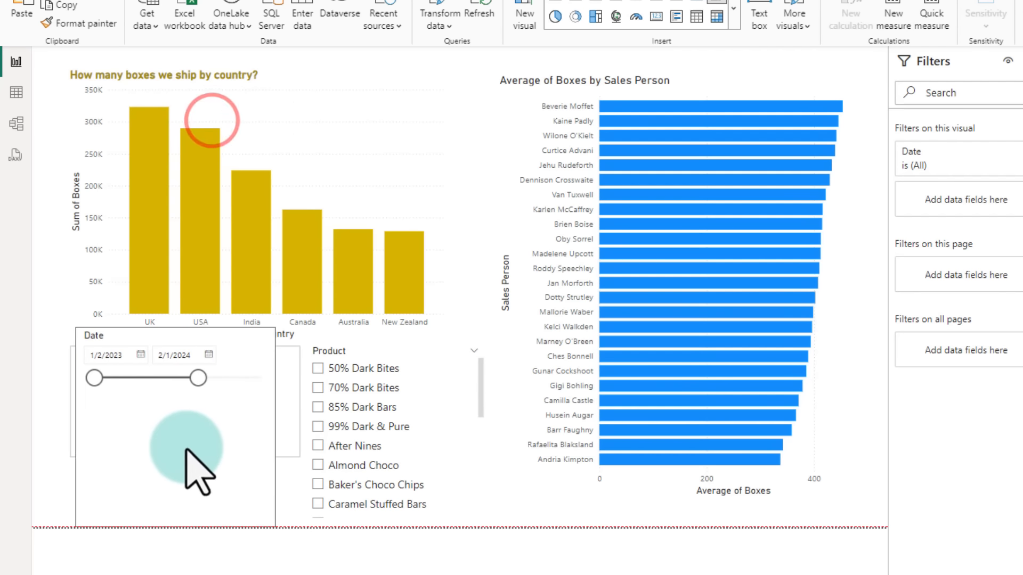
left_click_drag(165, 327, 103, 487)
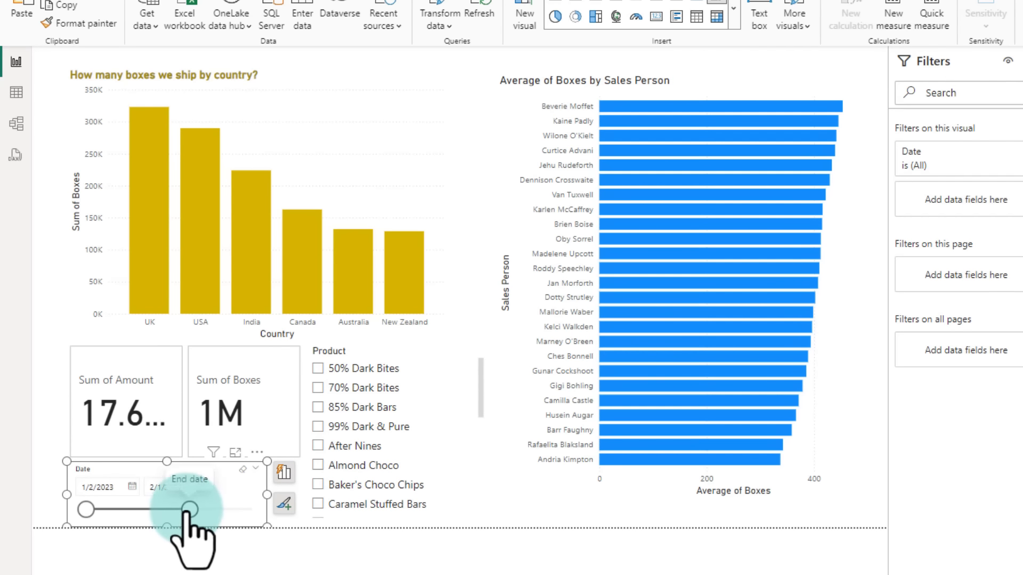
left_click_drag(189, 509, 253, 510)
left_click_drag(85, 509, 175, 510)
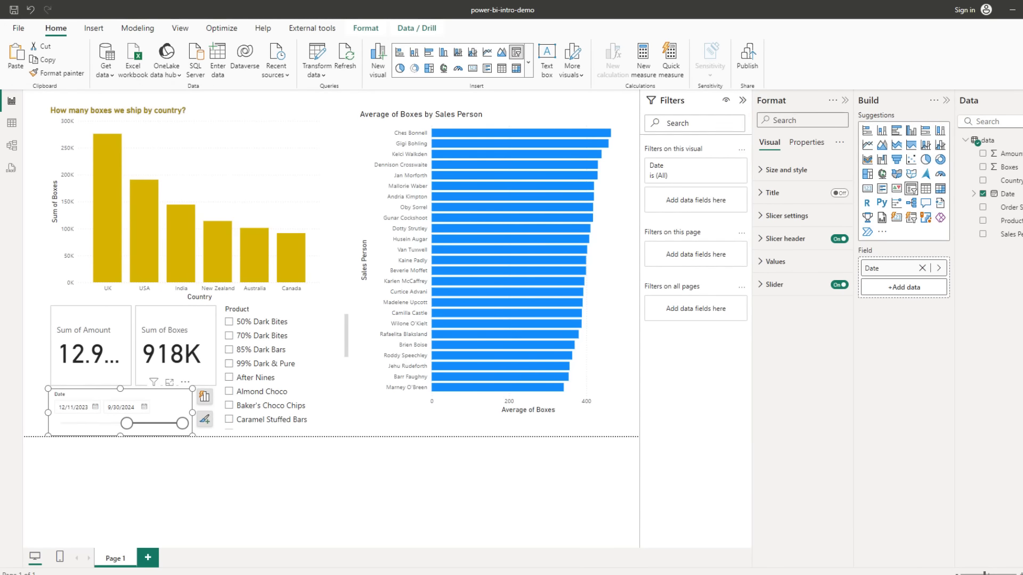
left_click_drag(0, 101, 418, 1)
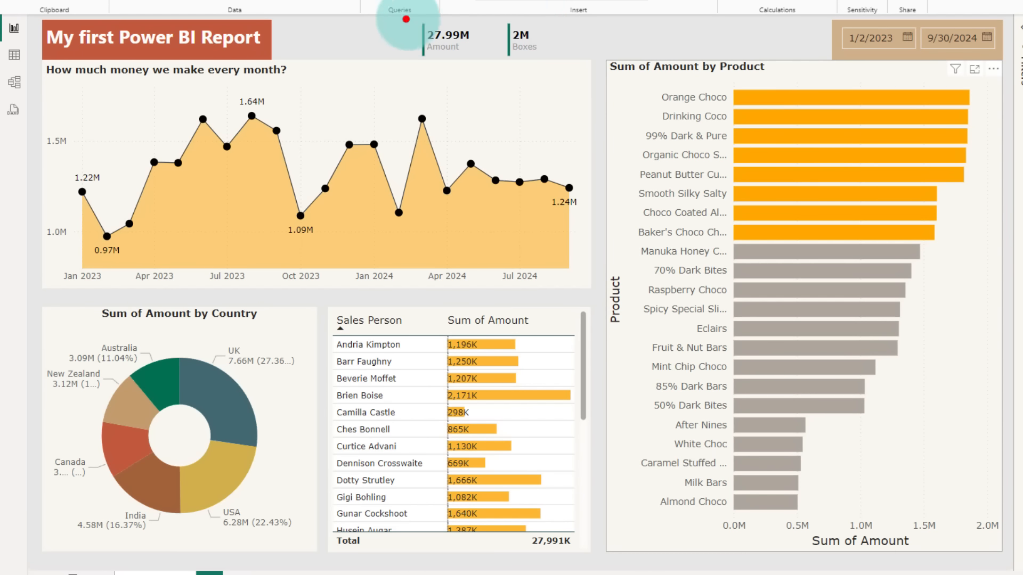
left_click_drag(405, 20, 560, 65)
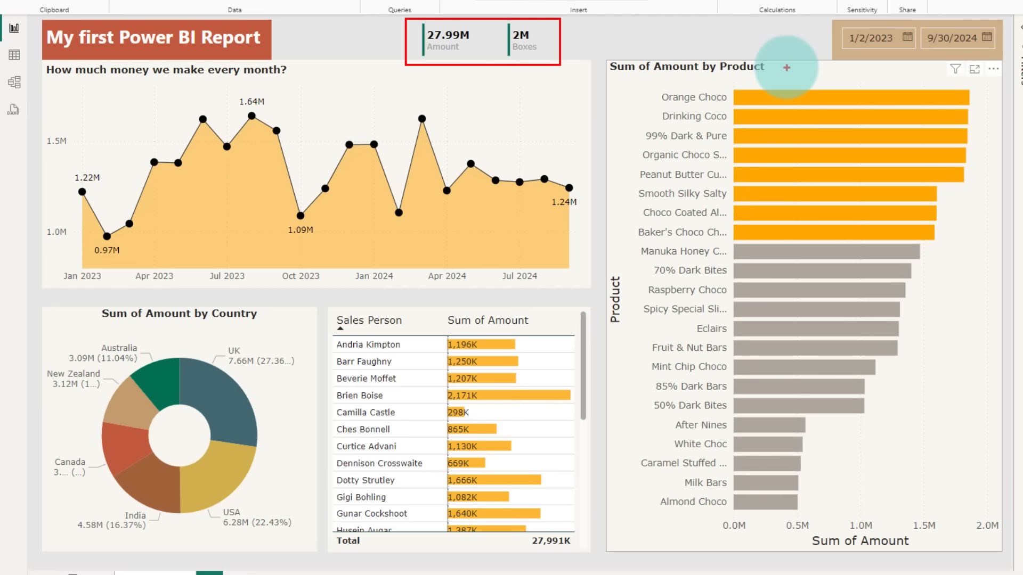
left_click_drag(822, 16, 1006, 64)
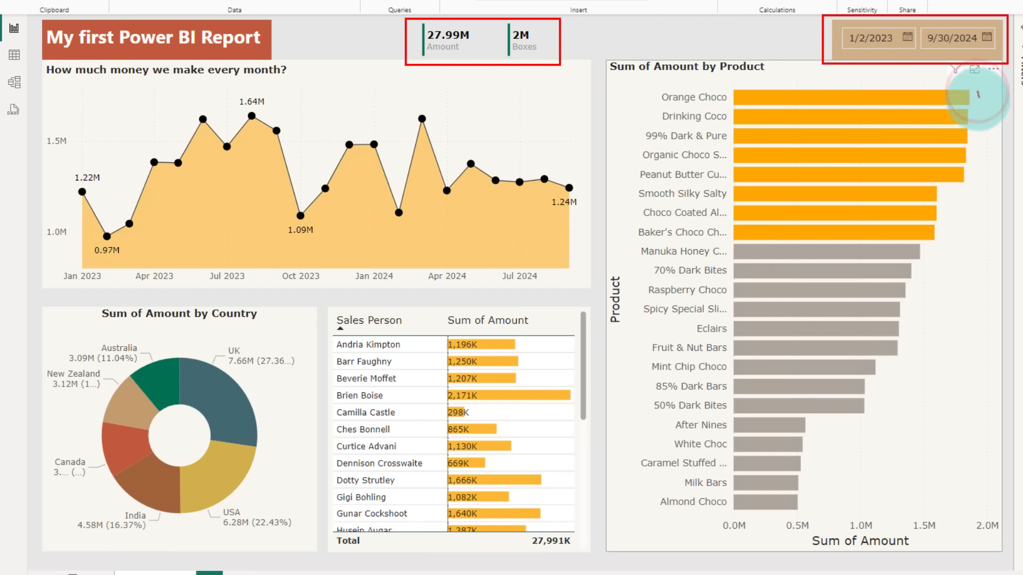
mouse_move(978, 94)
left_mouse_down()
mouse_move(979, 246)
mouse_move(925, 408)
mouse_move(924, 510)
left_mouse_up()
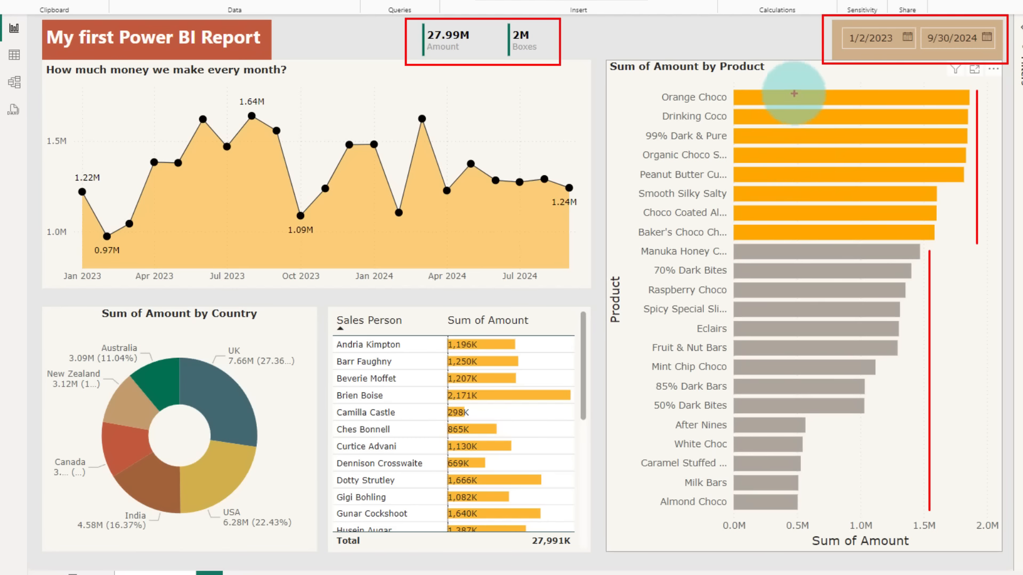
left_click_drag(811, 140, 817, 136)
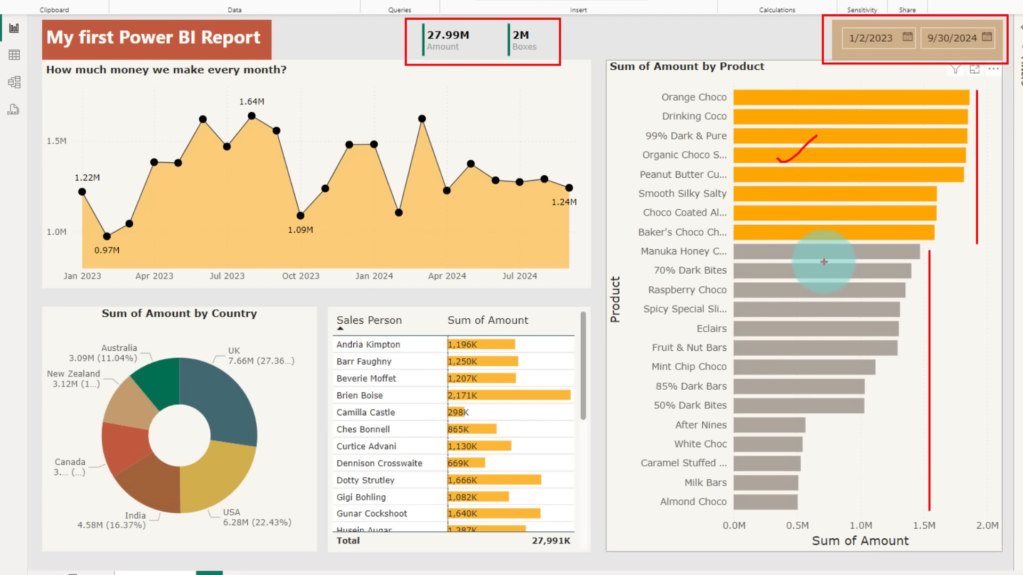
left_click_drag(766, 318, 792, 309)
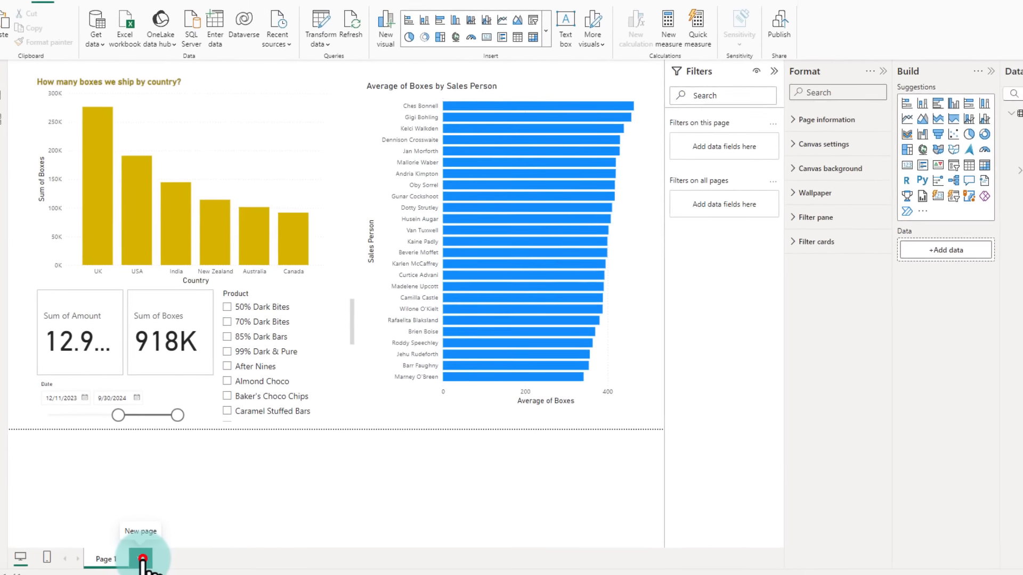
Step: On the My First Report page, set the canvas background colour to White, 10% darker with 0% transparency
left_click(142, 559)
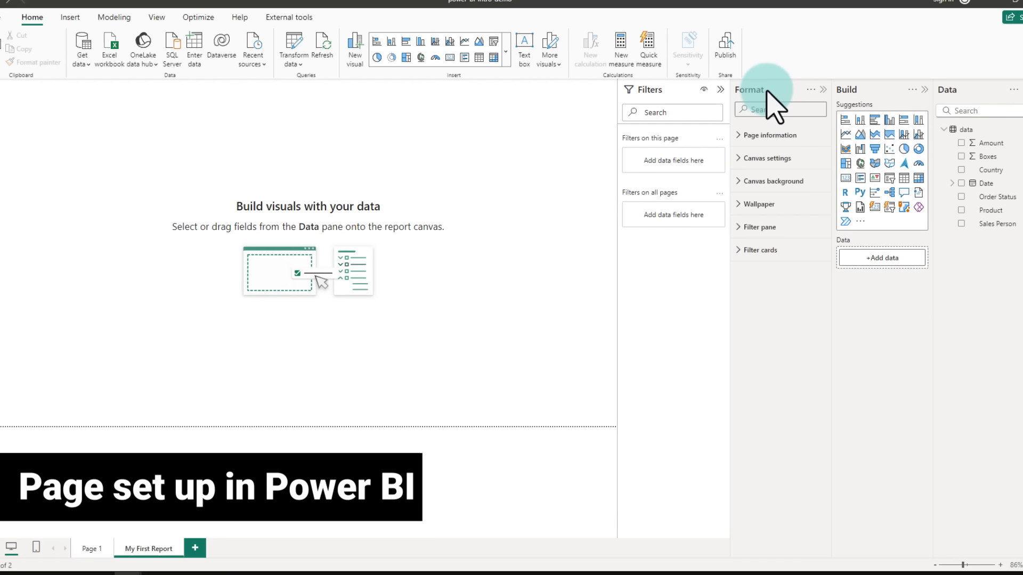
left_click(740, 181)
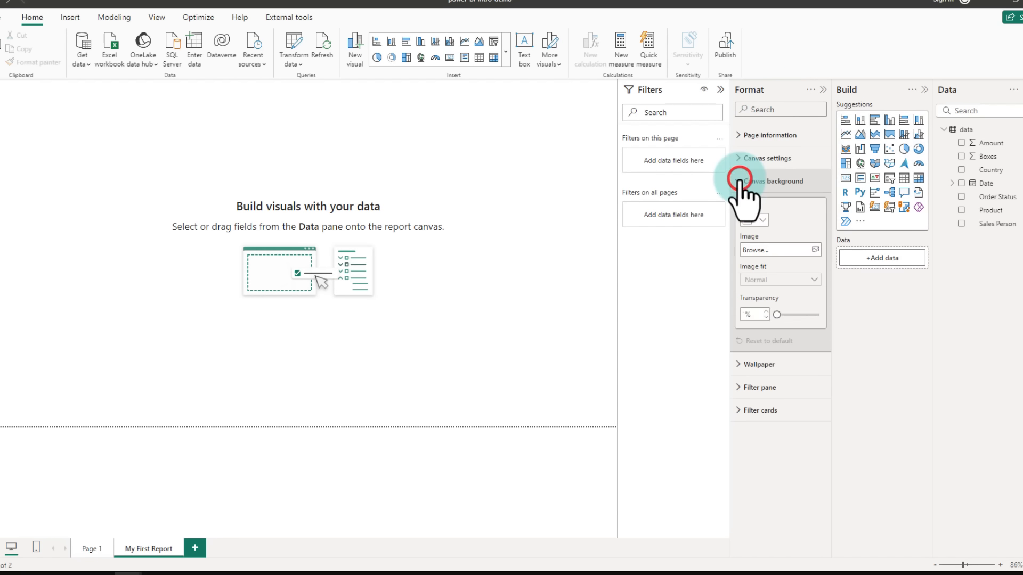
left_click(753, 219)
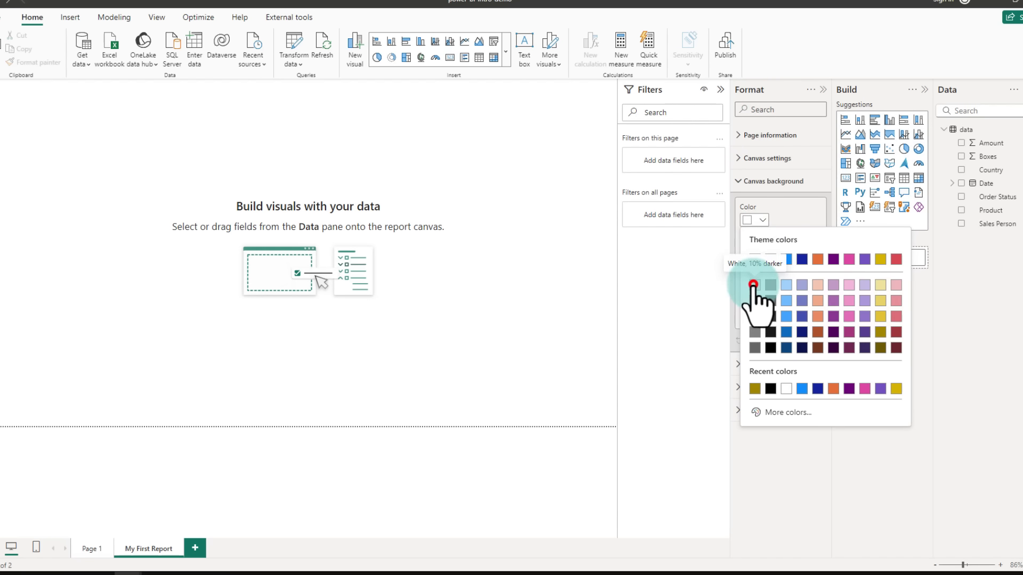
left_click(753, 284)
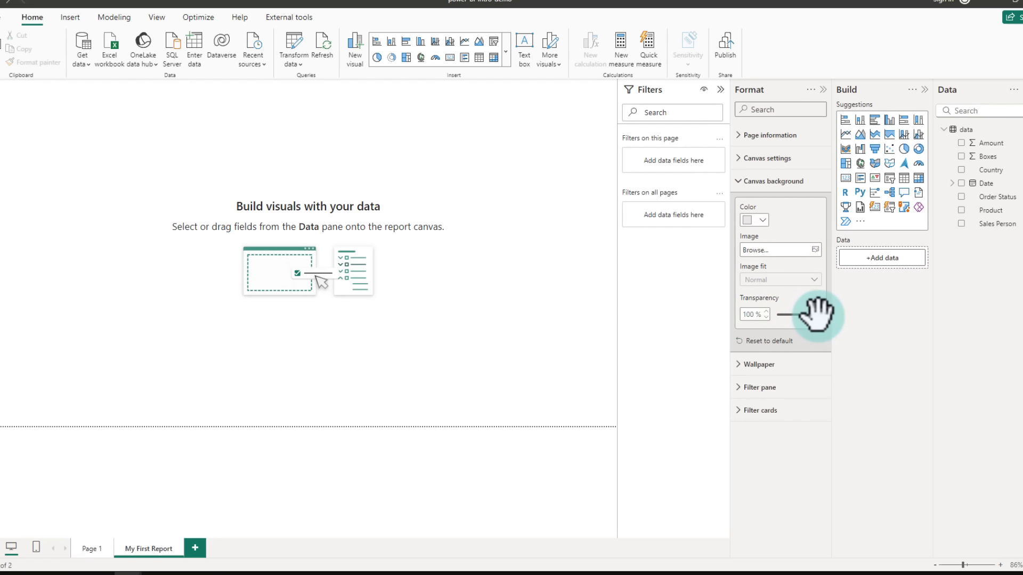
left_click_drag(819, 314, 767, 316)
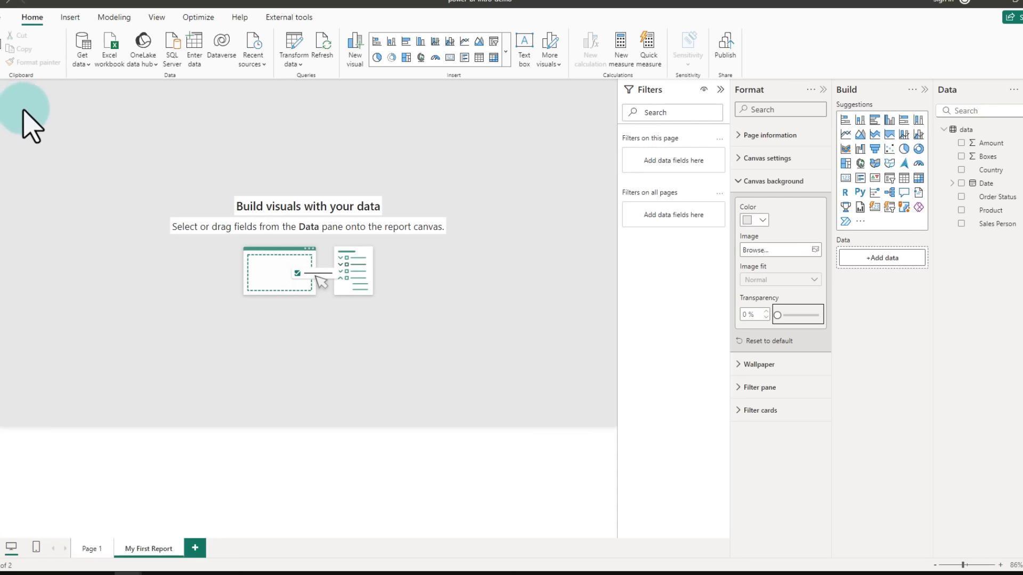
Step: Insert a line chart with Date on the x-axis and Amount on the y-axis, and move it toward the page centre
left_click(845, 134)
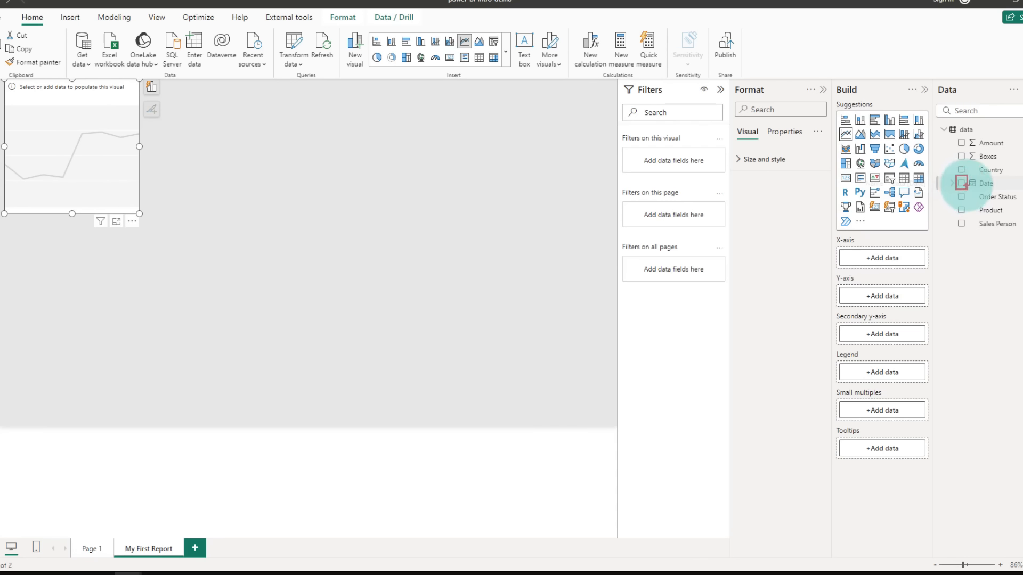
left_click(961, 183)
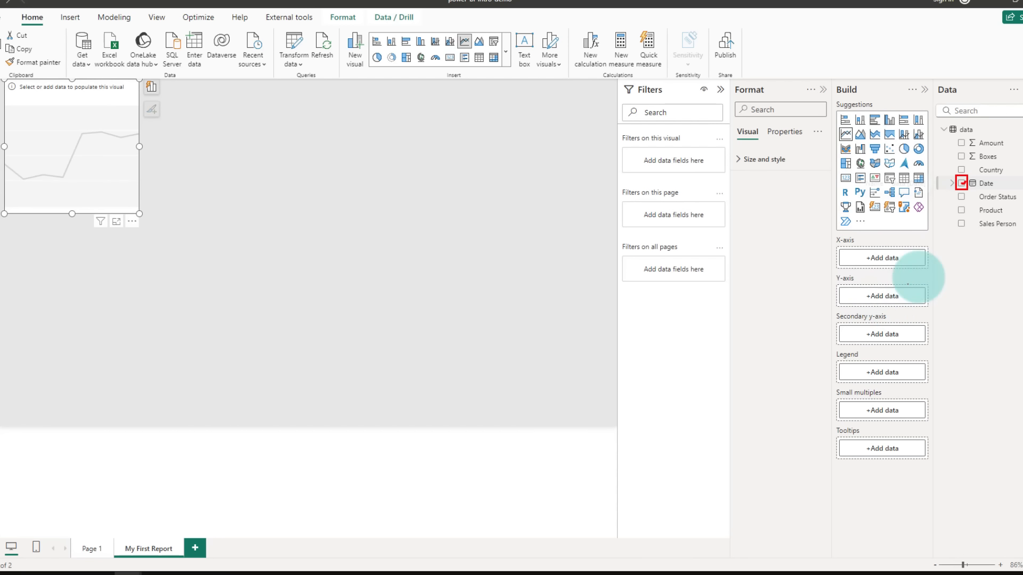
left_click(962, 183)
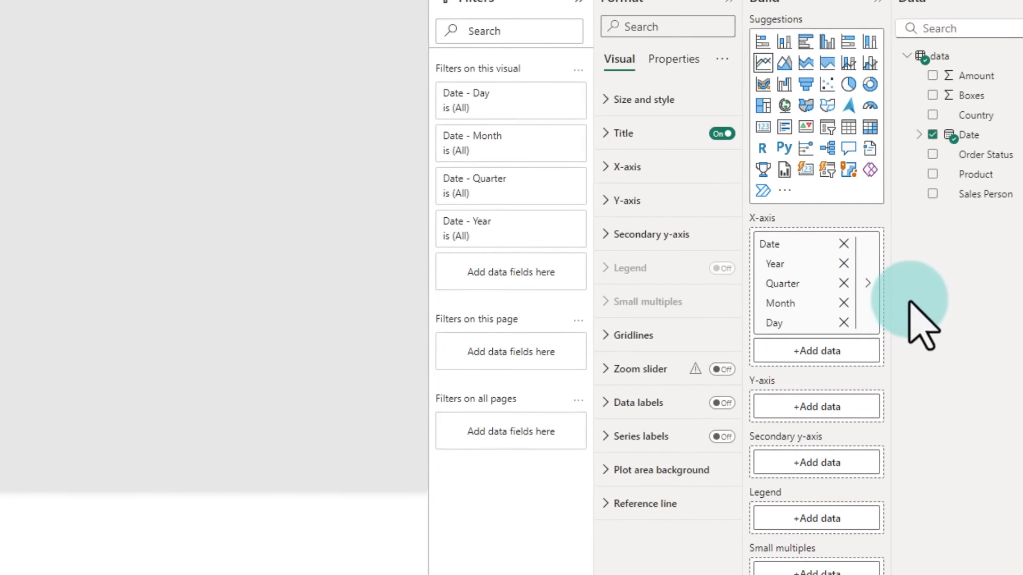
mouse_move(970, 139)
left_mouse_down()
mouse_move(830, 239)
mouse_move(734, 253)
left_mouse_up()
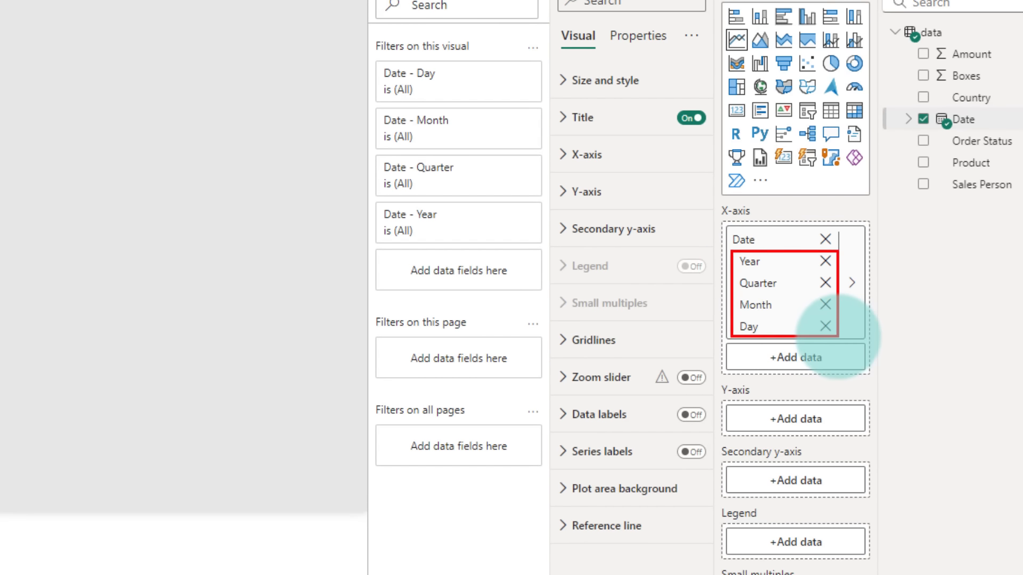
mouse_move(769, 260)
left_mouse_down()
mouse_move(793, 280)
mouse_move(772, 323)
left_mouse_up()
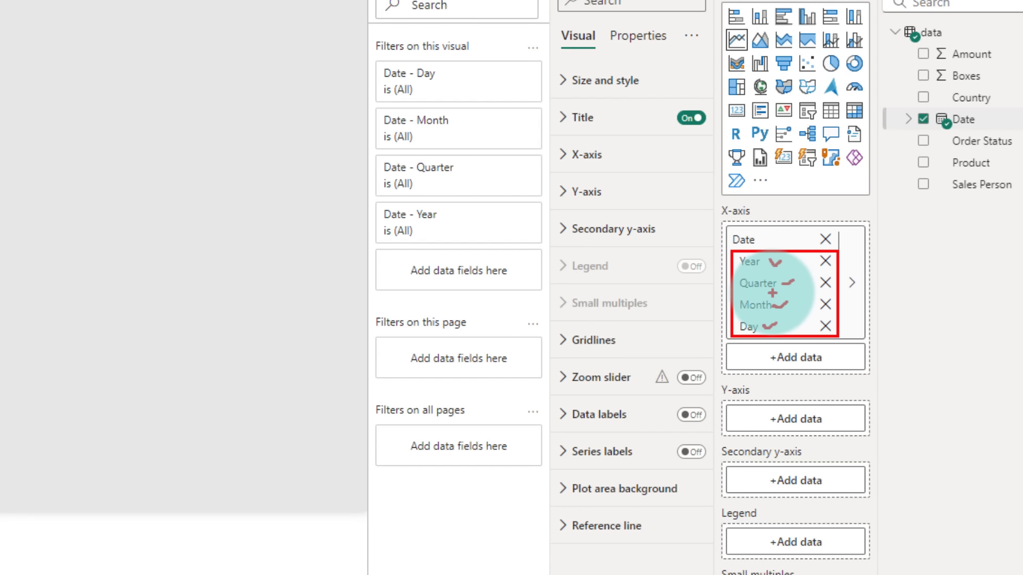
key("Escape")
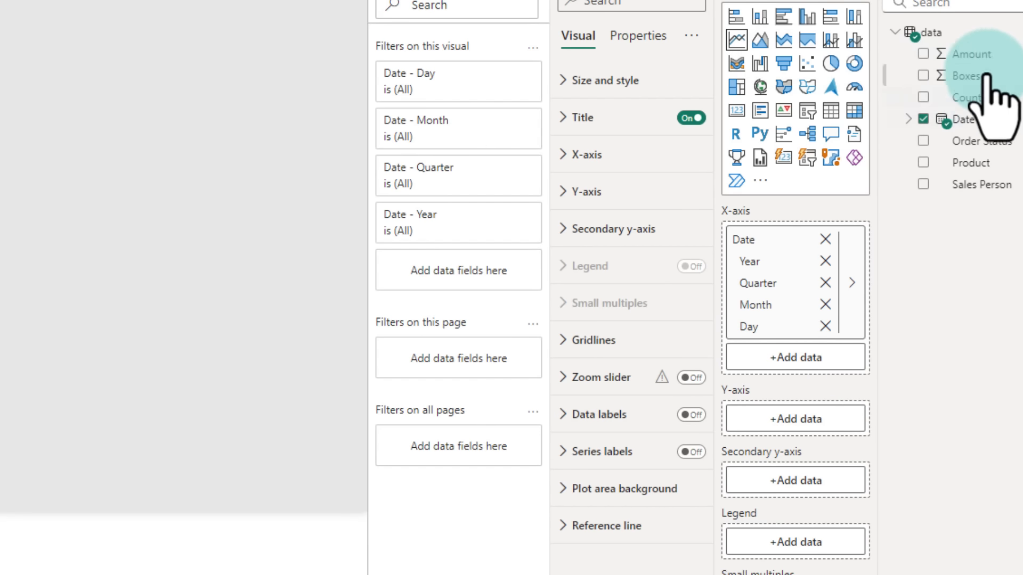
left_click(924, 54)
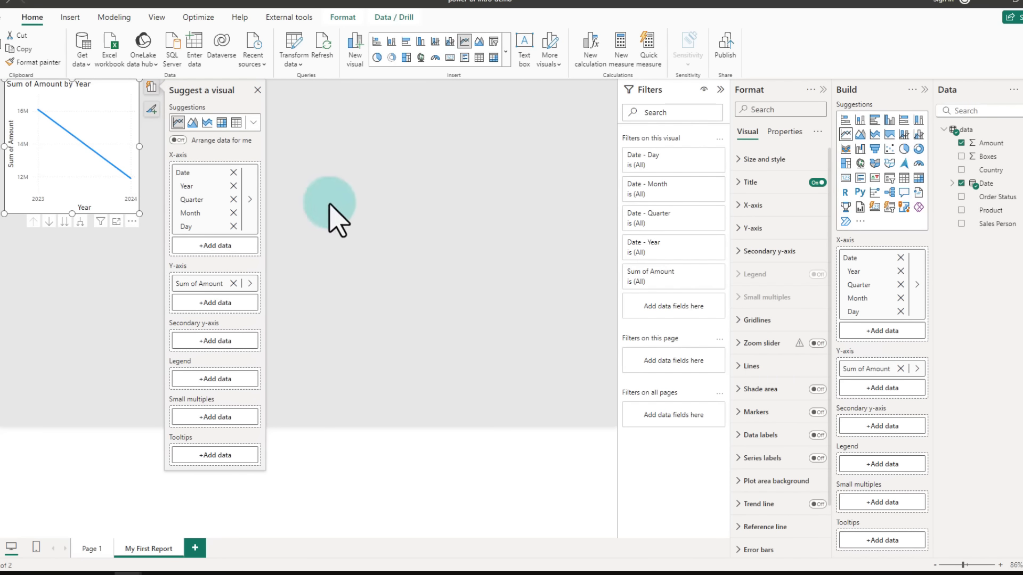
left_click(126, 219)
left_click_drag(365, 250, 502, 274)
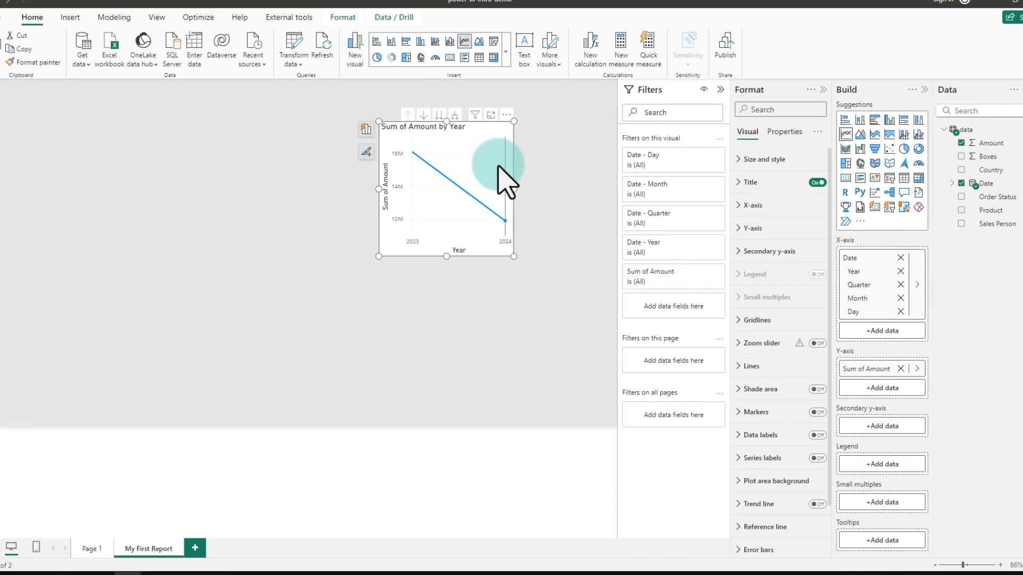
Step: Examine the chart's Year, Quarter, Month and Day date hierarchy and its drill controls
mouse_move(421, 160)
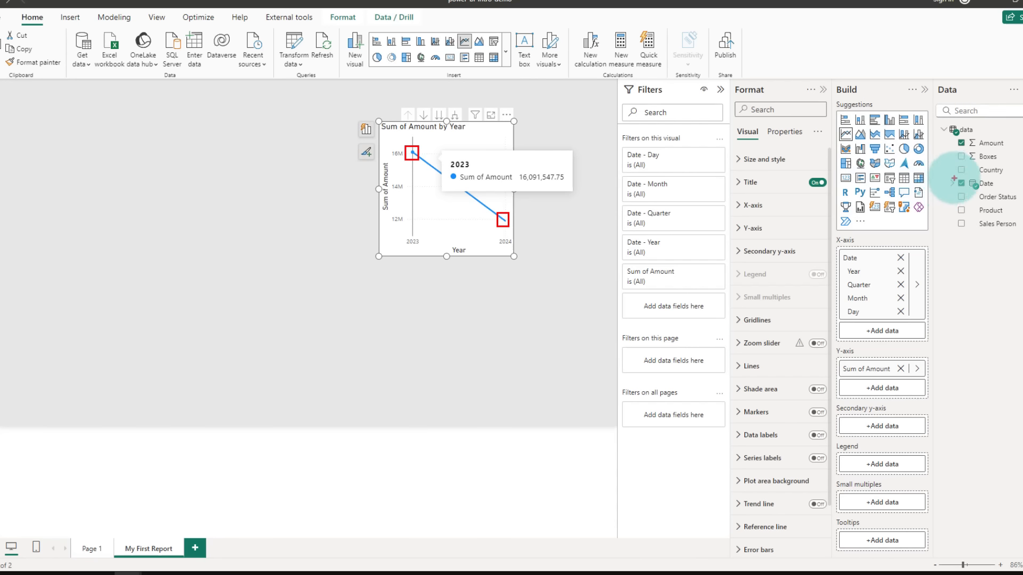
left_click_drag(957, 181, 866, 264)
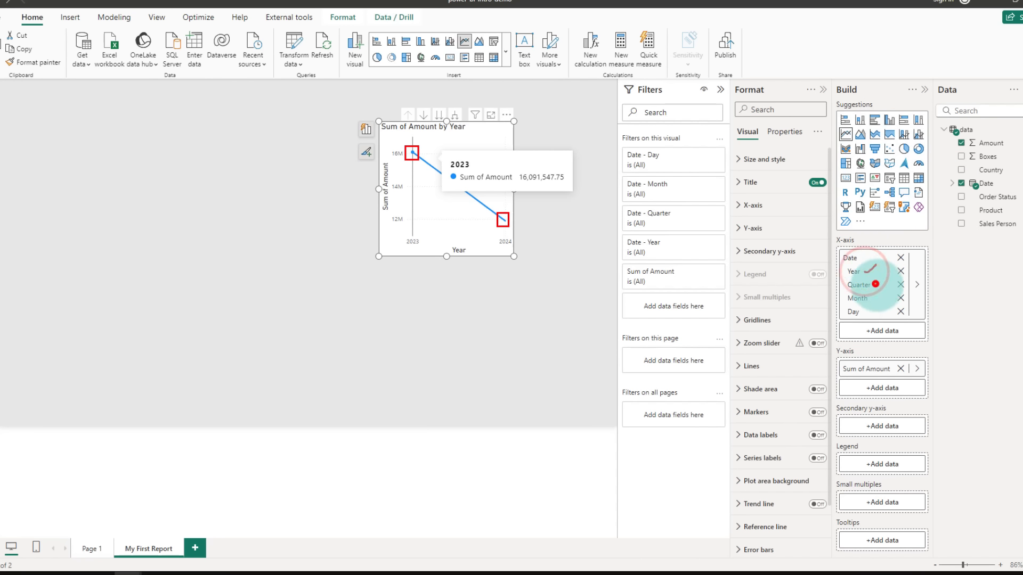
mouse_move(875, 284)
left_mouse_down()
mouse_move(889, 280)
mouse_move(877, 309)
left_mouse_up()
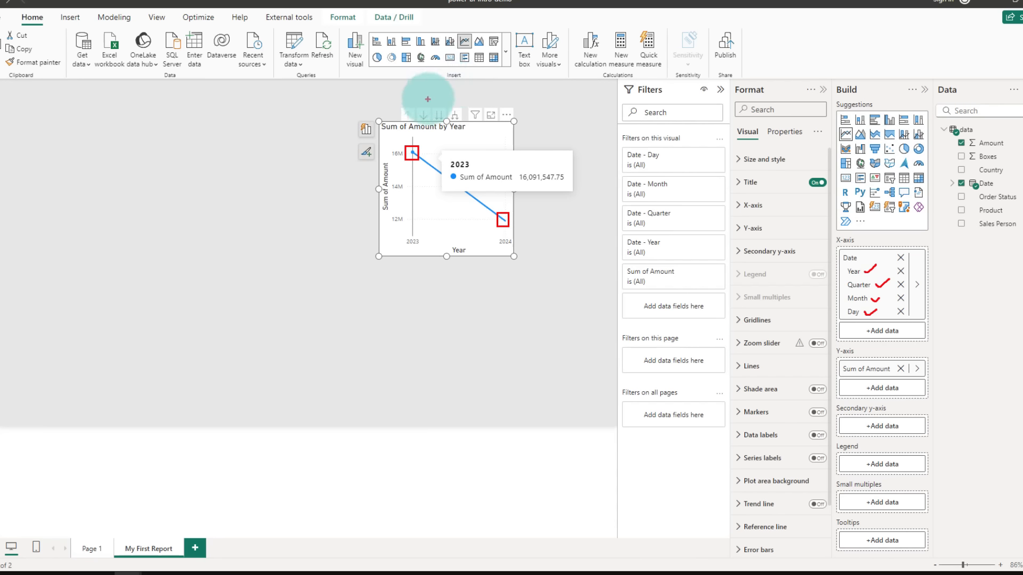
left_click_drag(421, 103, 457, 95)
left_click_drag(436, 102, 443, 96)
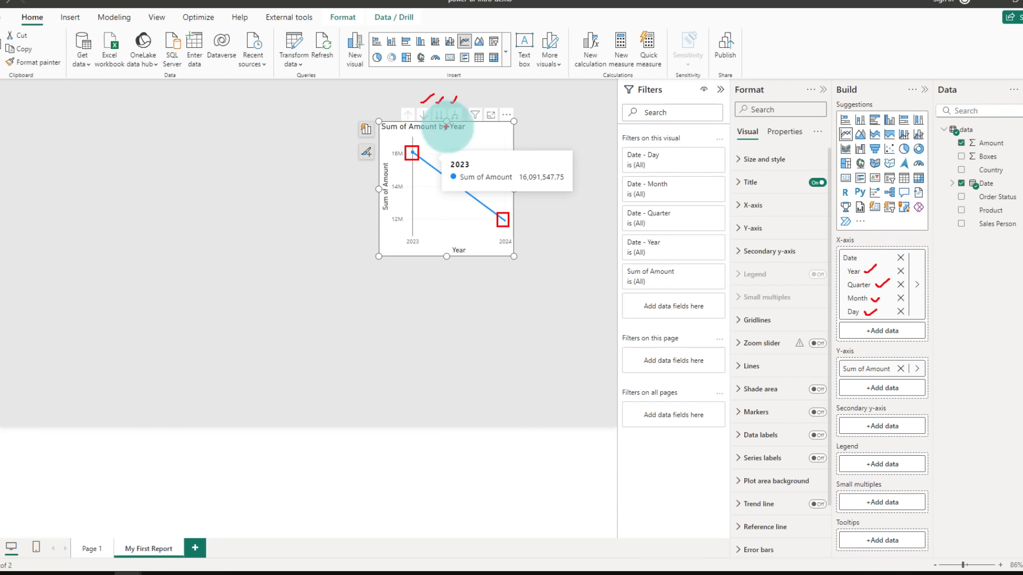
mouse_move(405, 232)
left_mouse_down()
mouse_move(422, 244)
mouse_move(407, 231)
left_mouse_up()
mouse_move(503, 228)
left_mouse_down()
mouse_move(506, 248)
mouse_move(504, 233)
left_mouse_up()
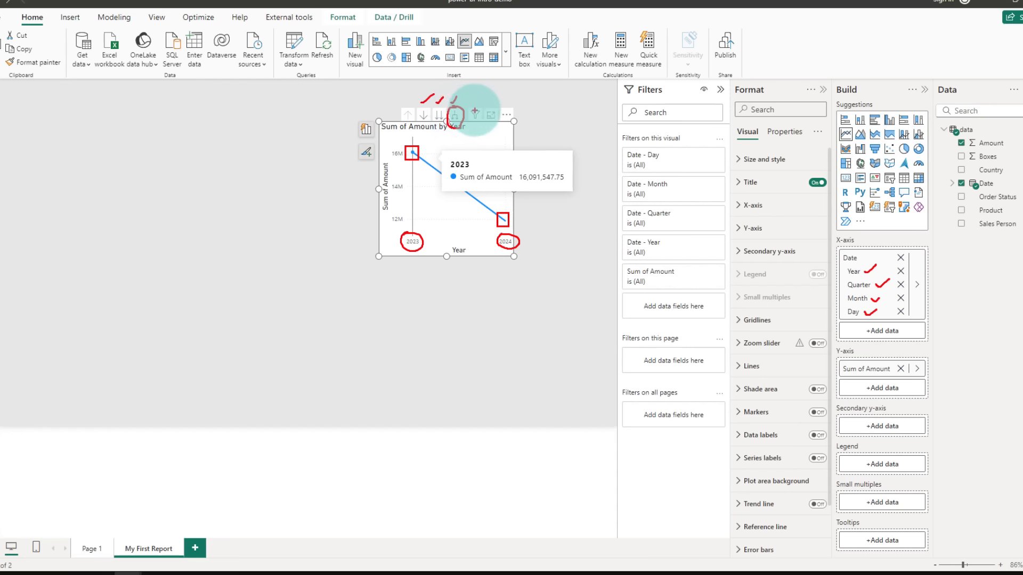
key("Escape")
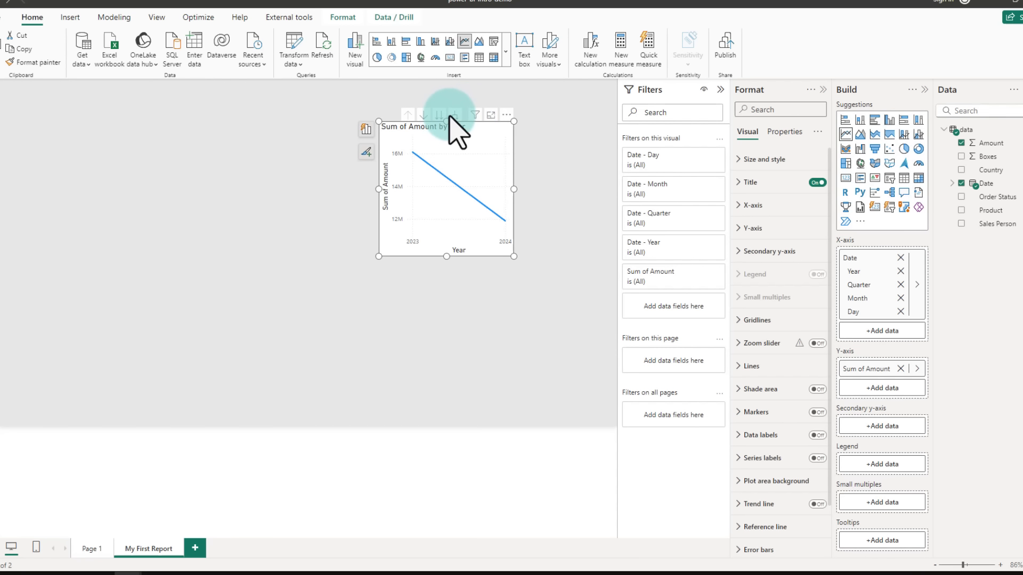
Step: Expand the chart's date hierarchy down to Year, Quarter and Month, and widen the chart across the page
left_click(455, 114)
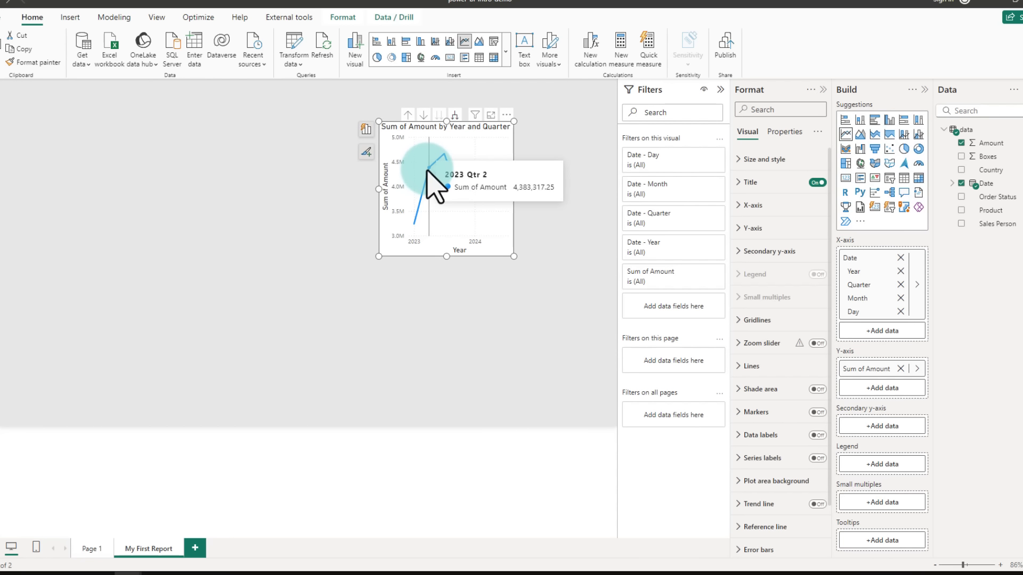
left_click(455, 113)
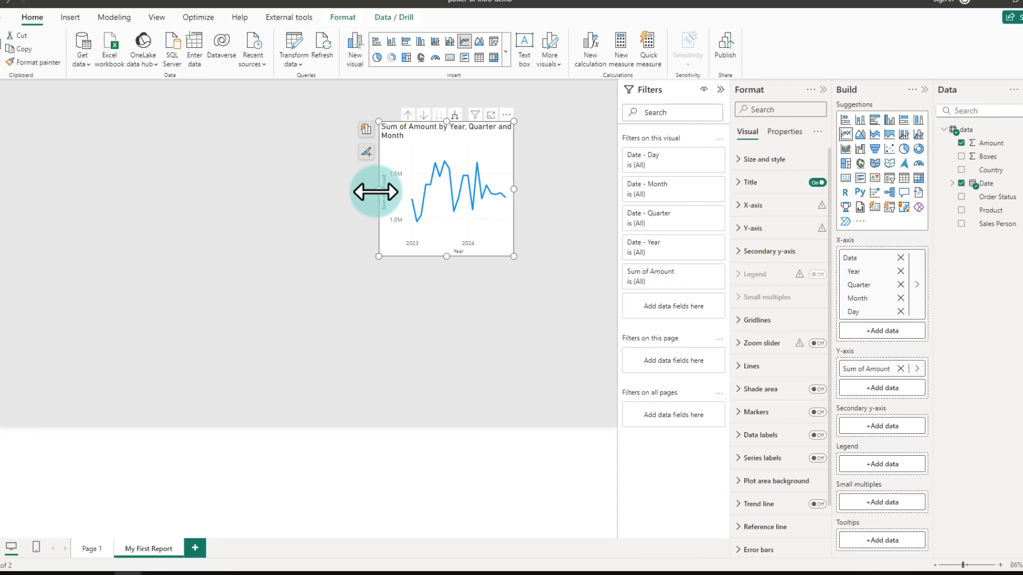
left_click_drag(377, 191, 194, 195)
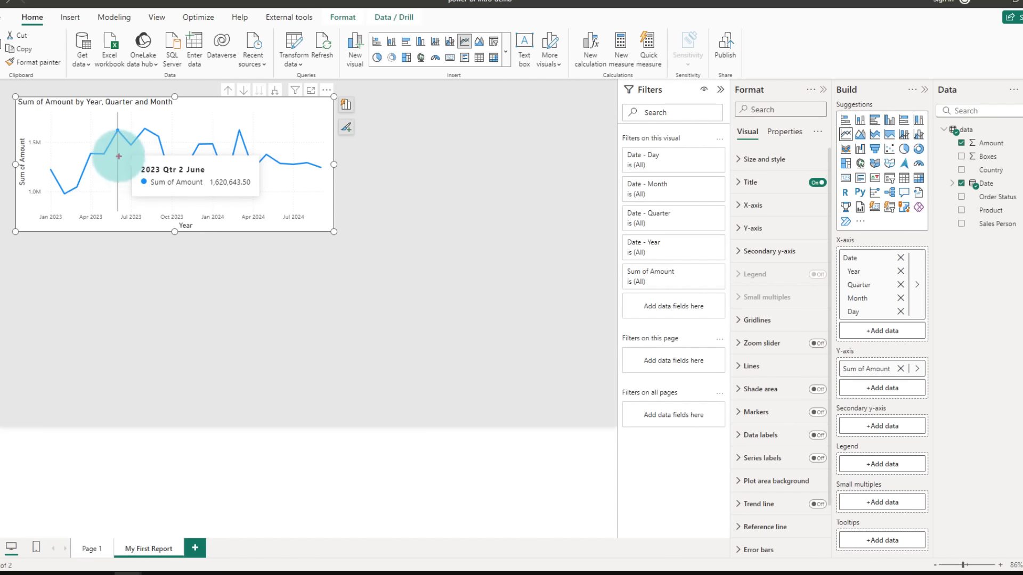
mouse_move(120, 156)
left_mouse_down()
mouse_move(100, 178)
mouse_move(115, 193)
left_mouse_up()
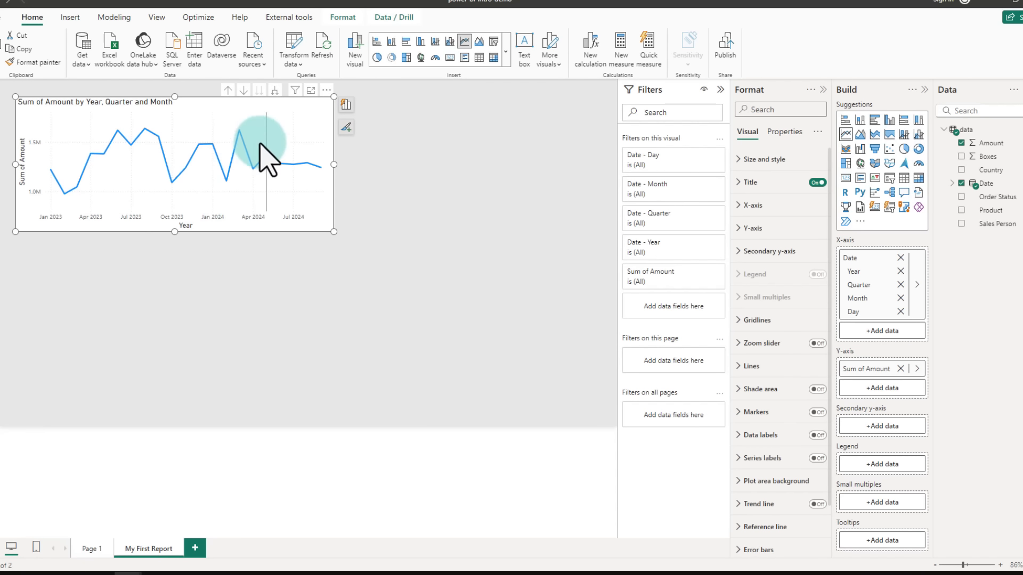
left_click(260, 122)
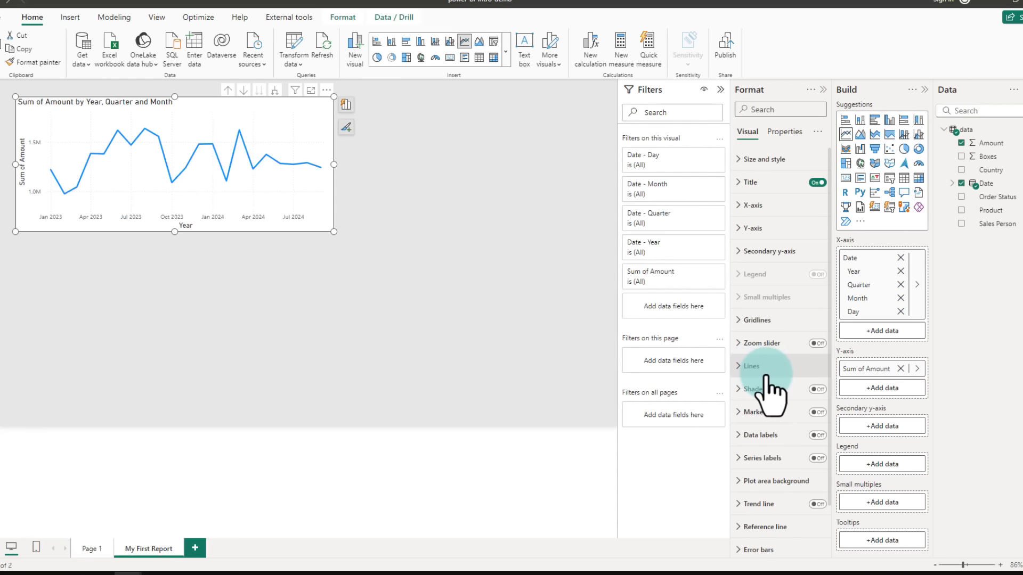
Step: Turn on the line chart's markers and enable line settings for all series
scroll(756, 367, "down", 1)
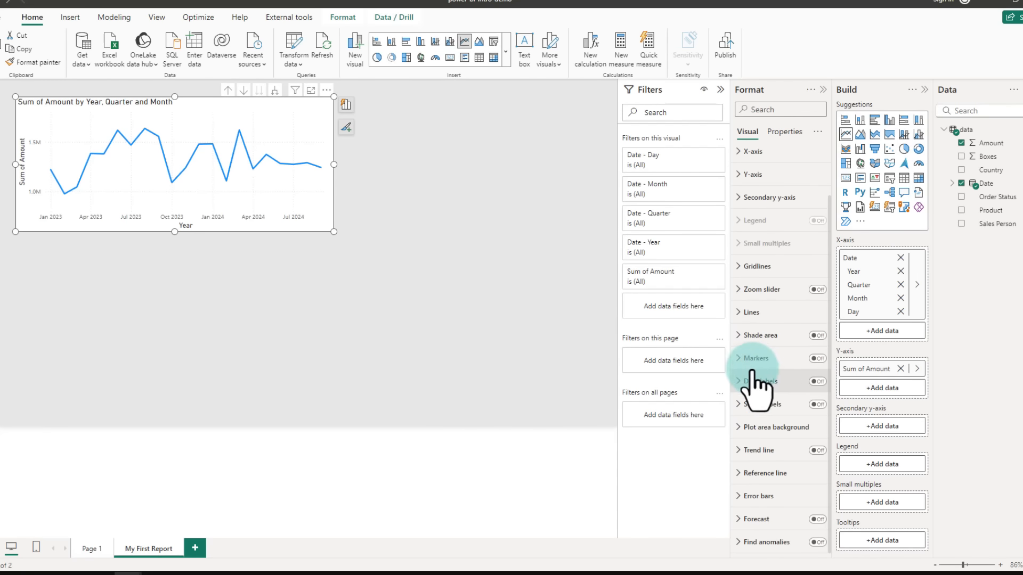
left_click(820, 359)
left_click(749, 310)
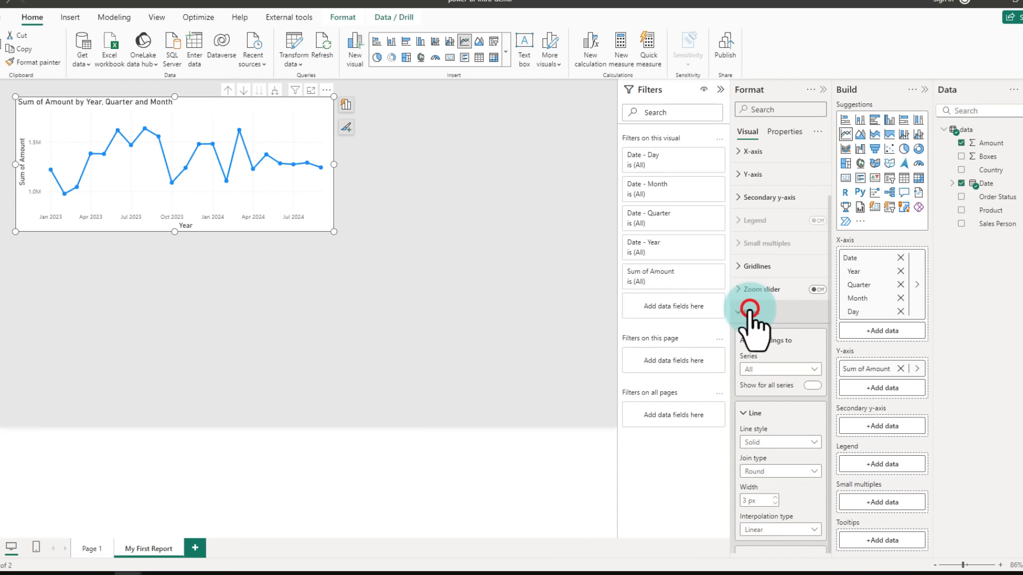
left_click(812, 385)
Step: Style the line dark grey with a 1 px width and turn on the shaded area beneath it
scroll(764, 346, "down", 3)
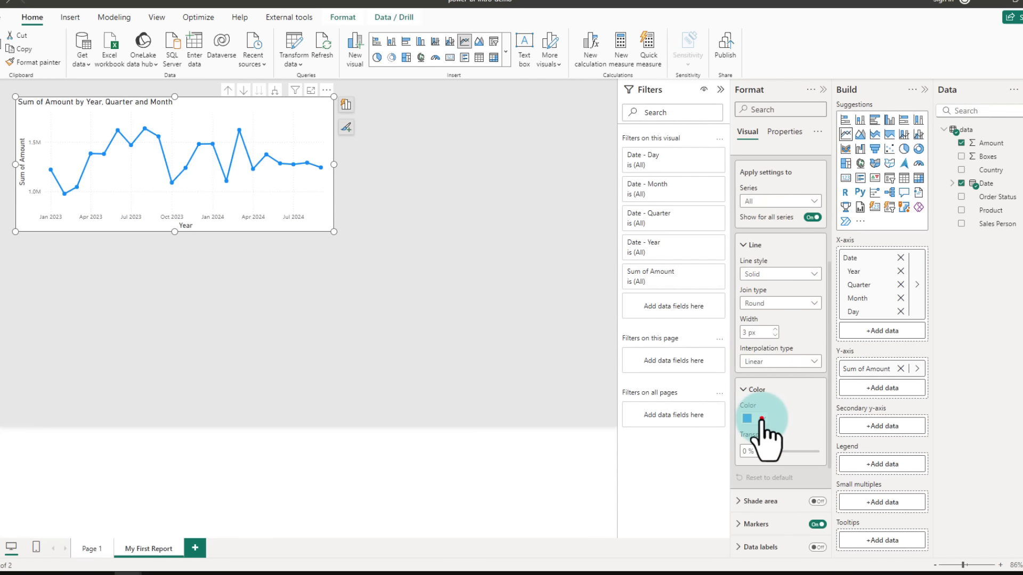
left_click(762, 419)
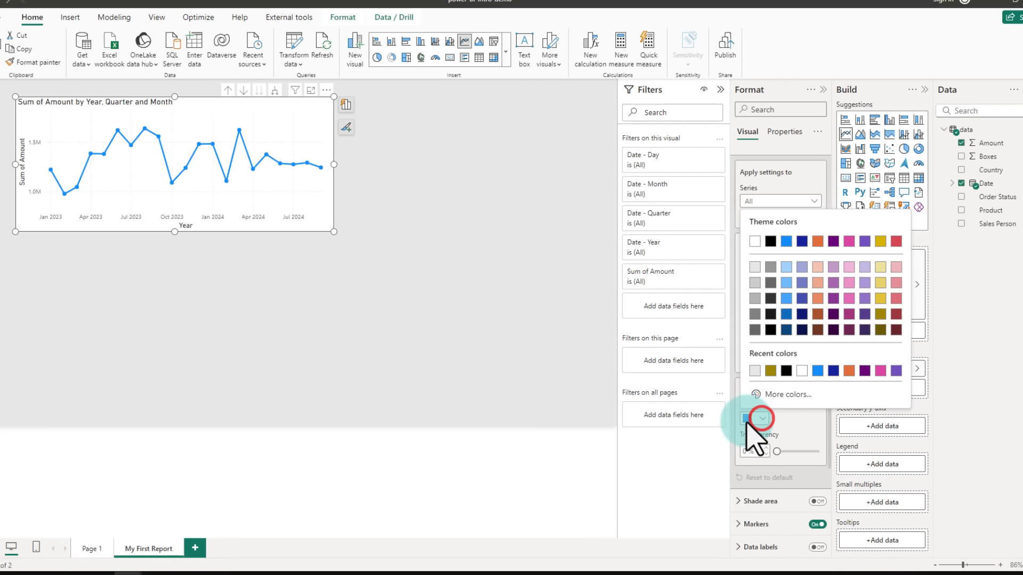
left_click(771, 299)
left_click(766, 332)
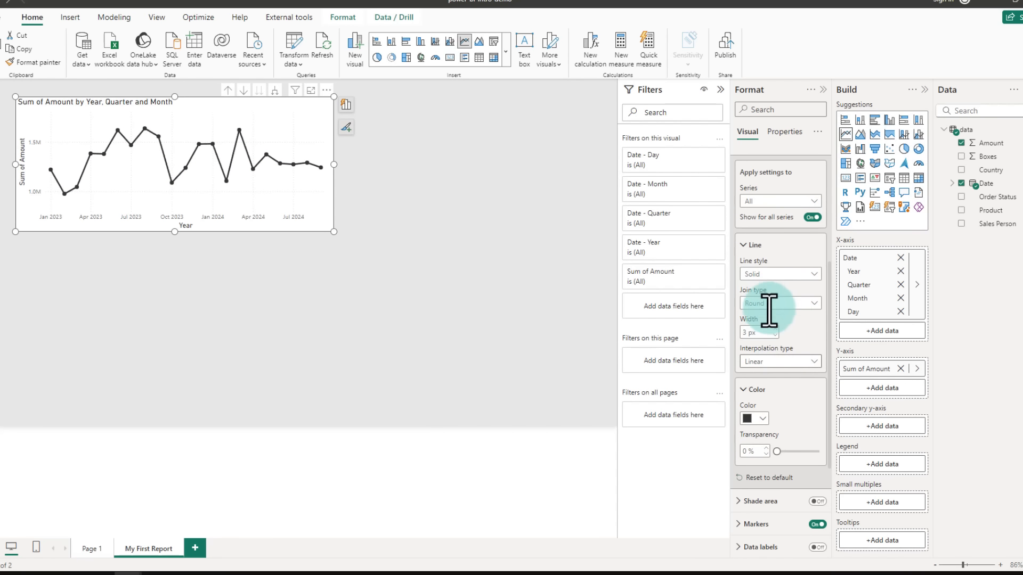
type("1")
scroll(769, 283, "down", 3)
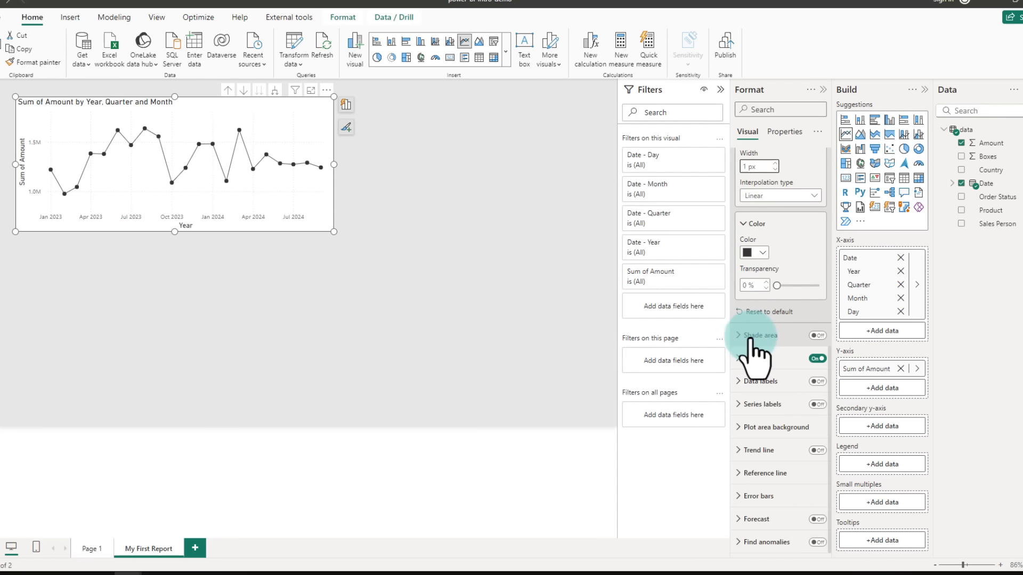
left_click(818, 335)
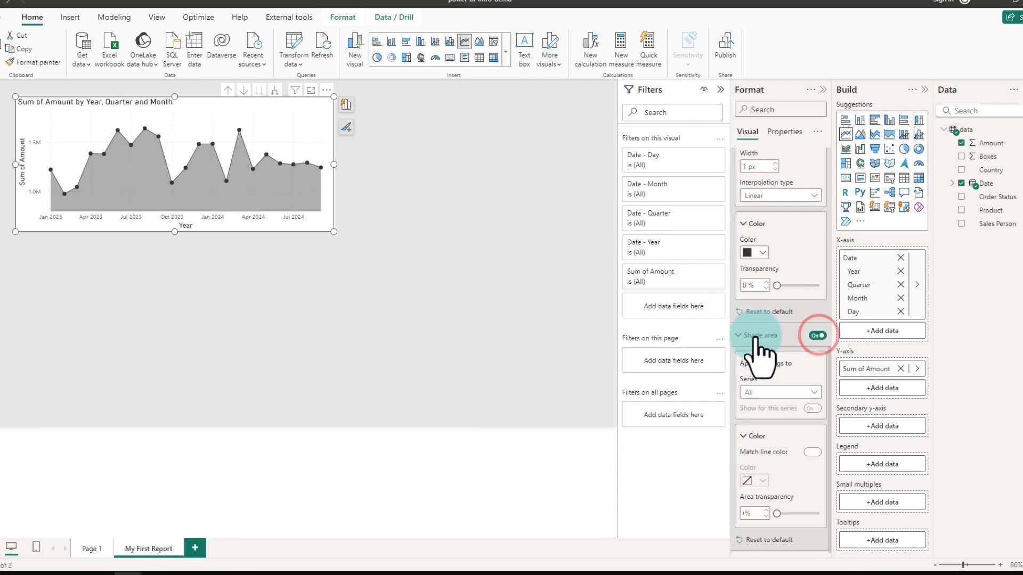
Step: Turn off matching the line colour for the shaded area and fill it with a gold yellow colour
scroll(789, 405, "down", 2)
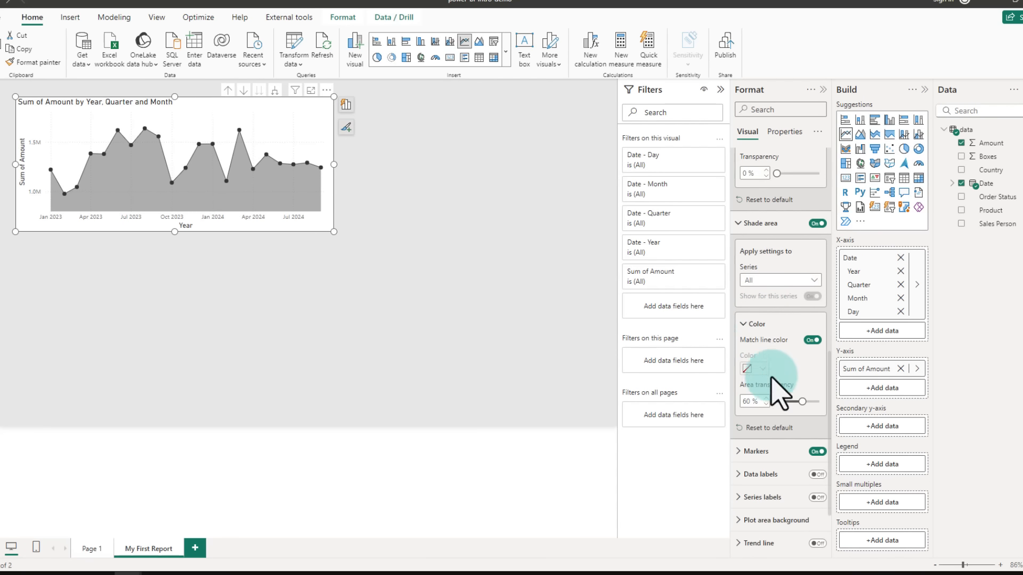
left_click(812, 340)
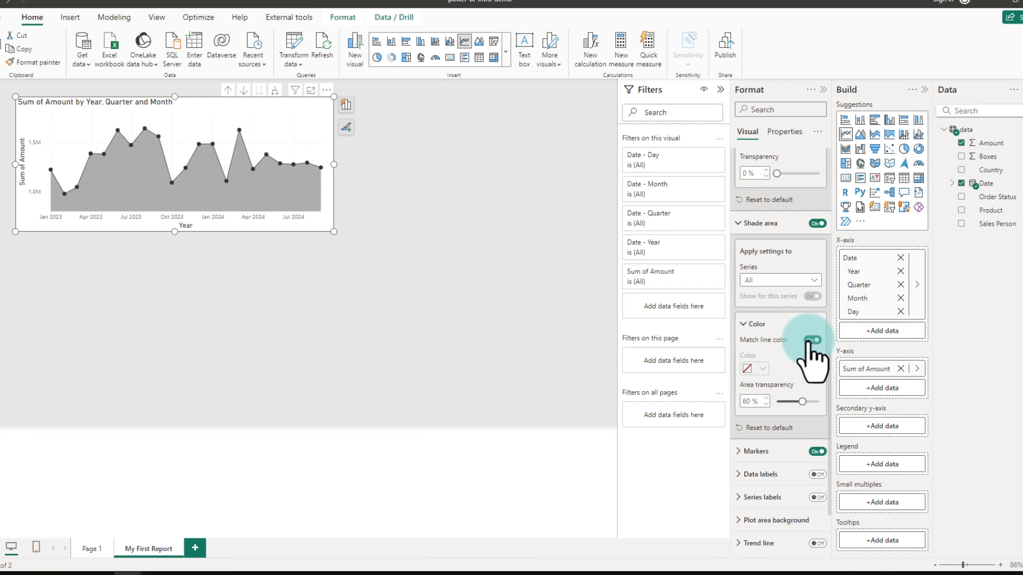
left_click_drag(736, 333, 821, 349)
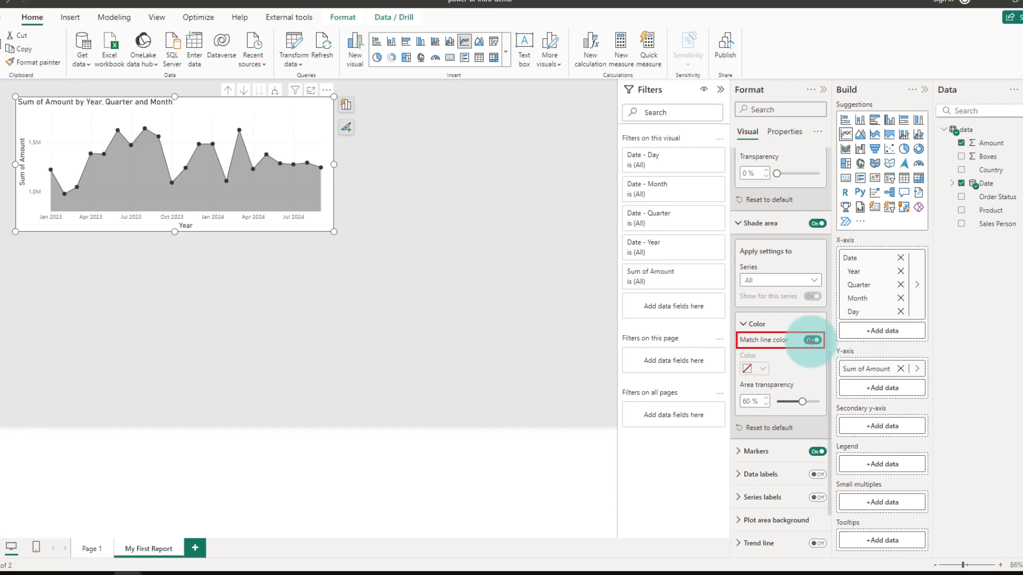
left_click(756, 368)
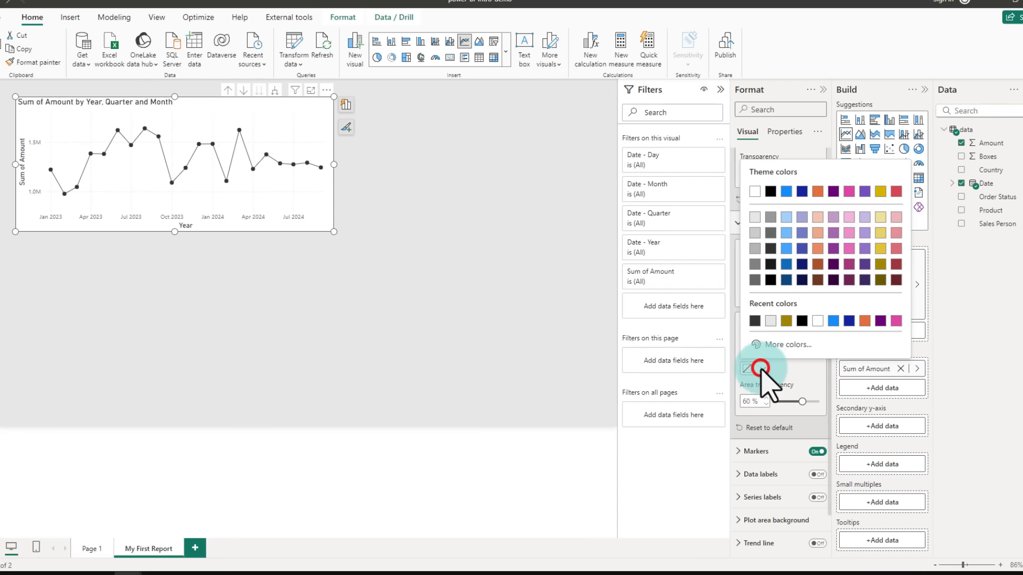
left_click(880, 233)
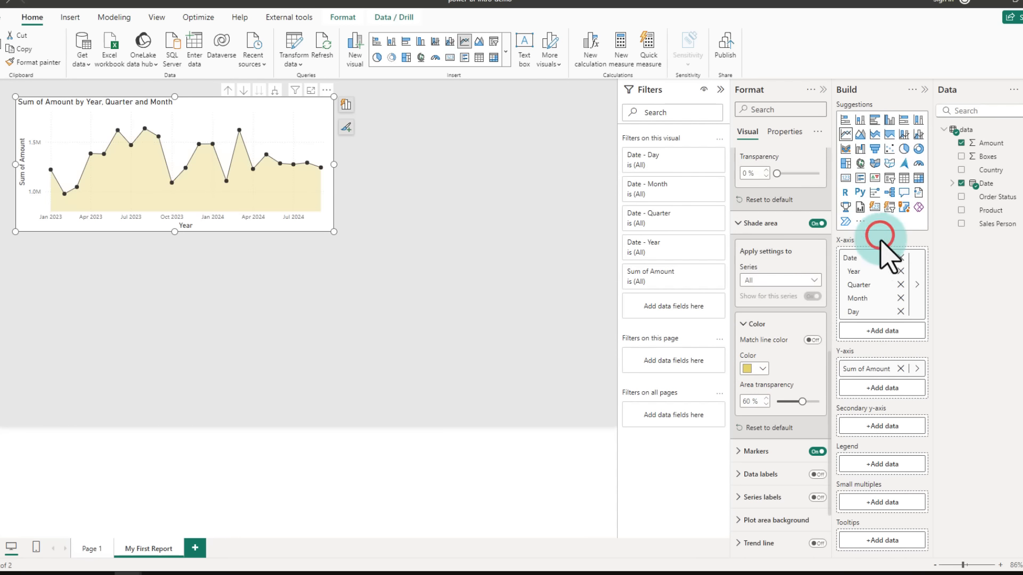
Step: Turn the line chart's trend line on and then off again
left_click(753, 225)
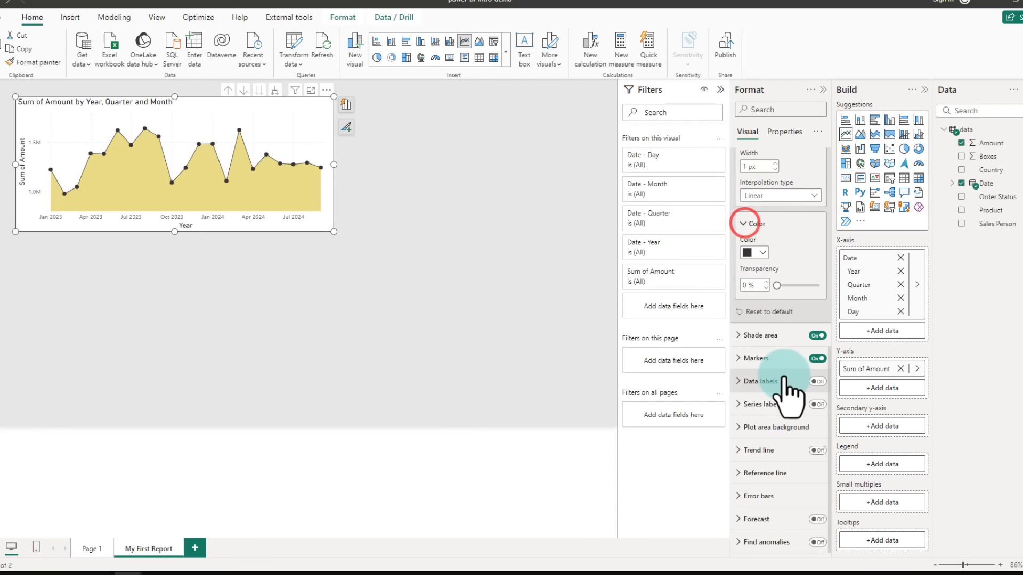
left_click(819, 383)
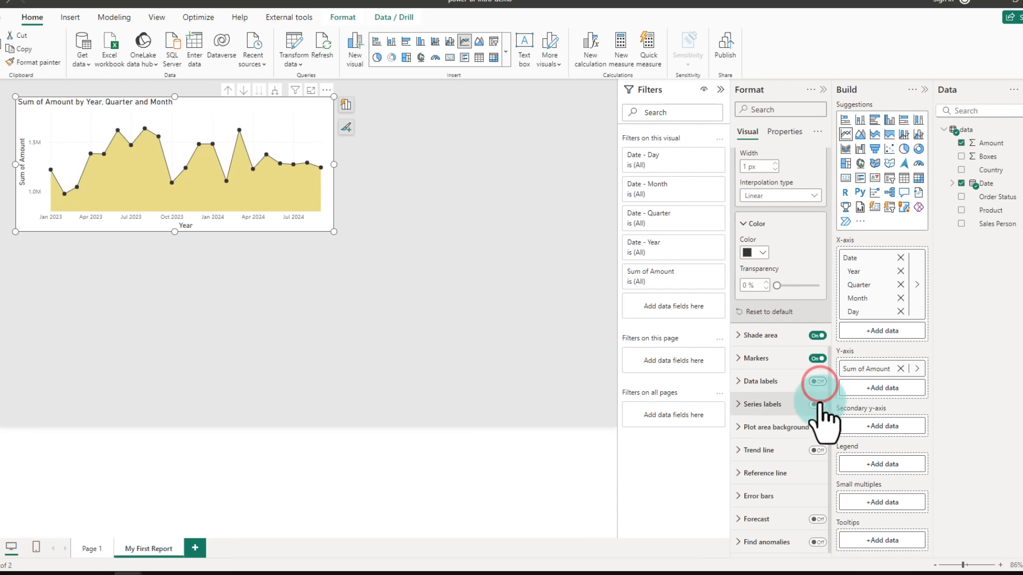
left_click(819, 450)
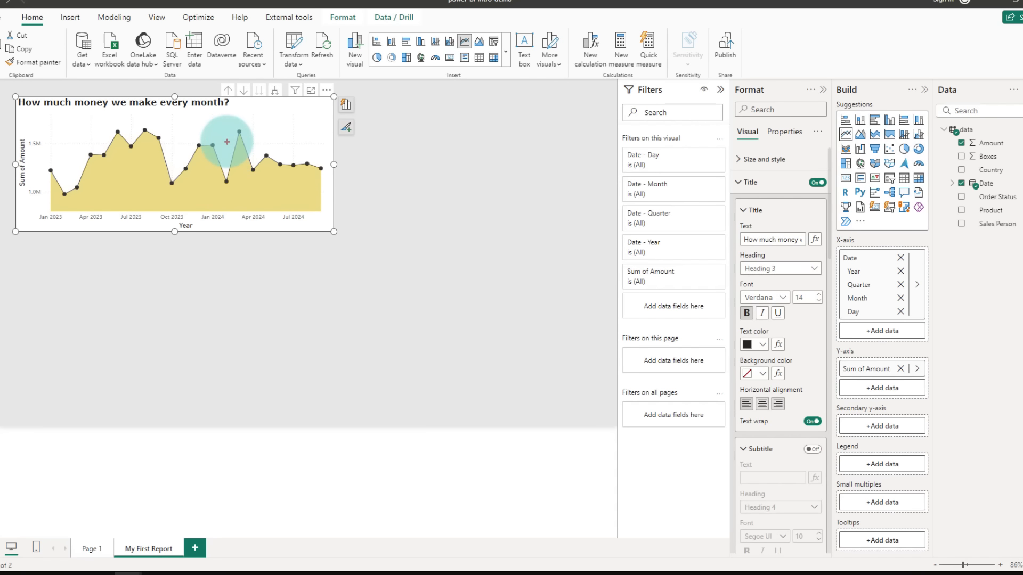
Step: Turn off the line chart's X-axis title
left_click_drag(173, 222, 188, 230)
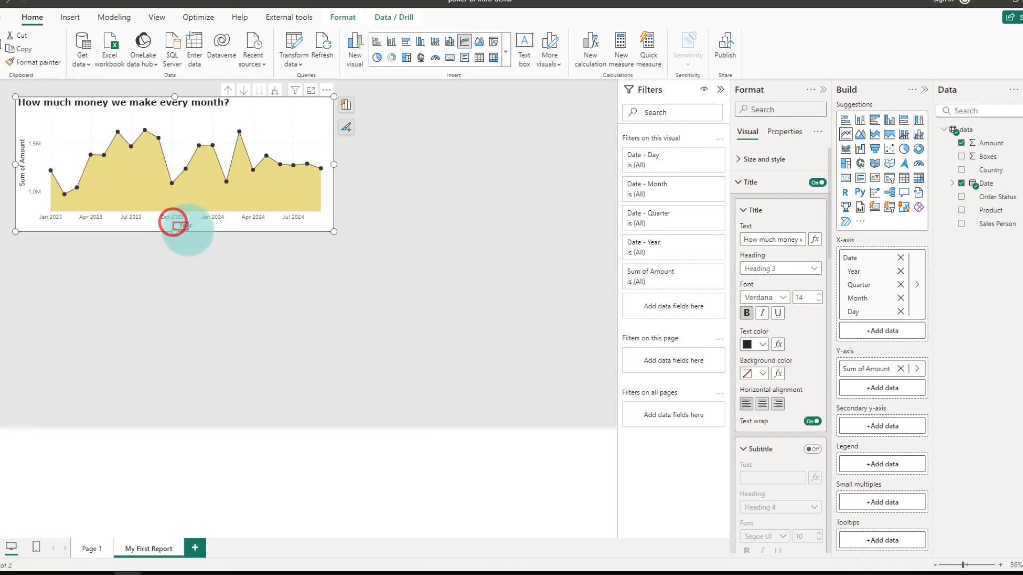
left_click_drag(15, 134, 27, 185)
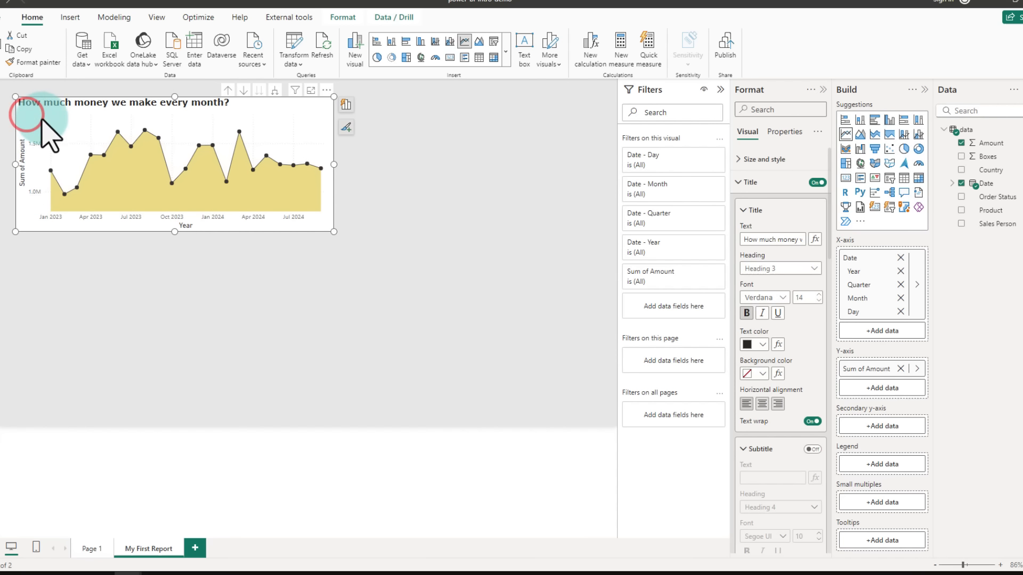
left_click(743, 184)
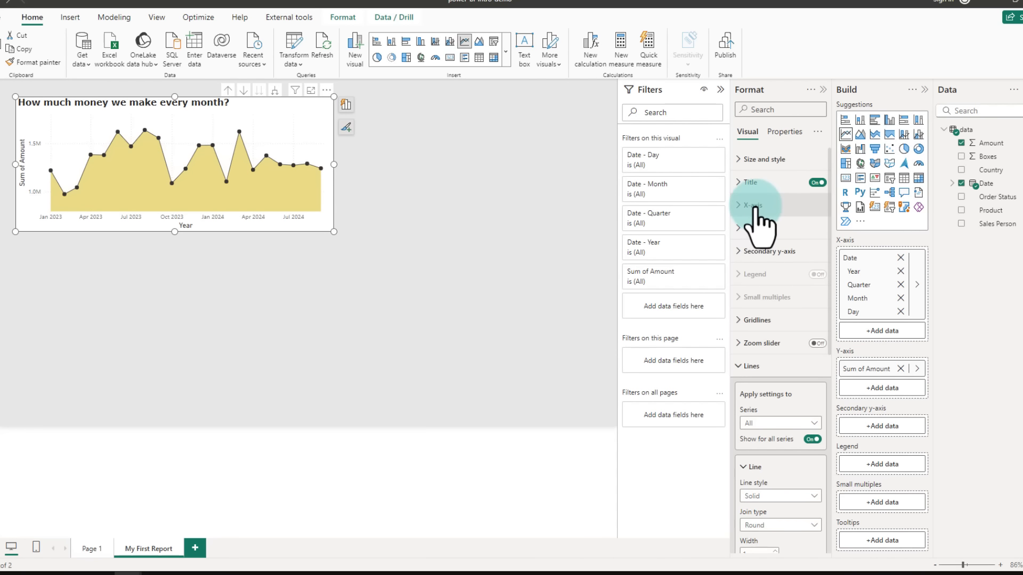
left_click(756, 209)
scroll(778, 322, "down", 5)
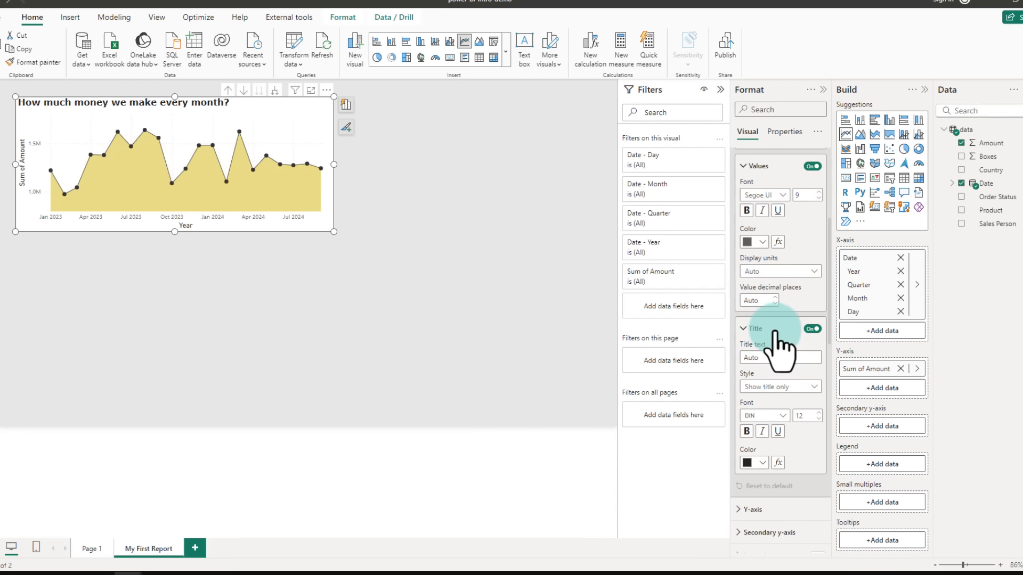
left_click(810, 327)
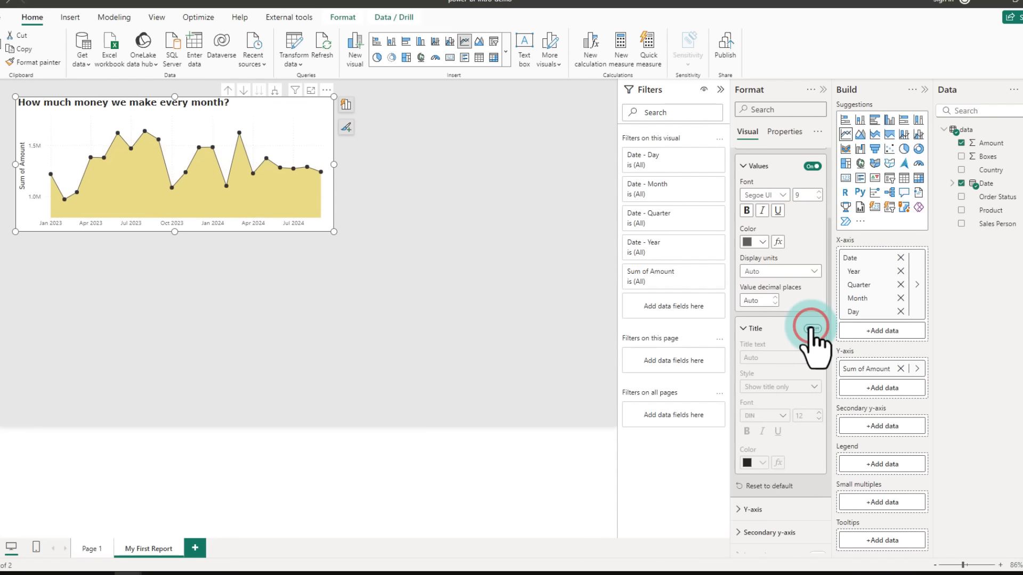
left_click(22, 267)
left_click_drag(16, 250, 337, 429)
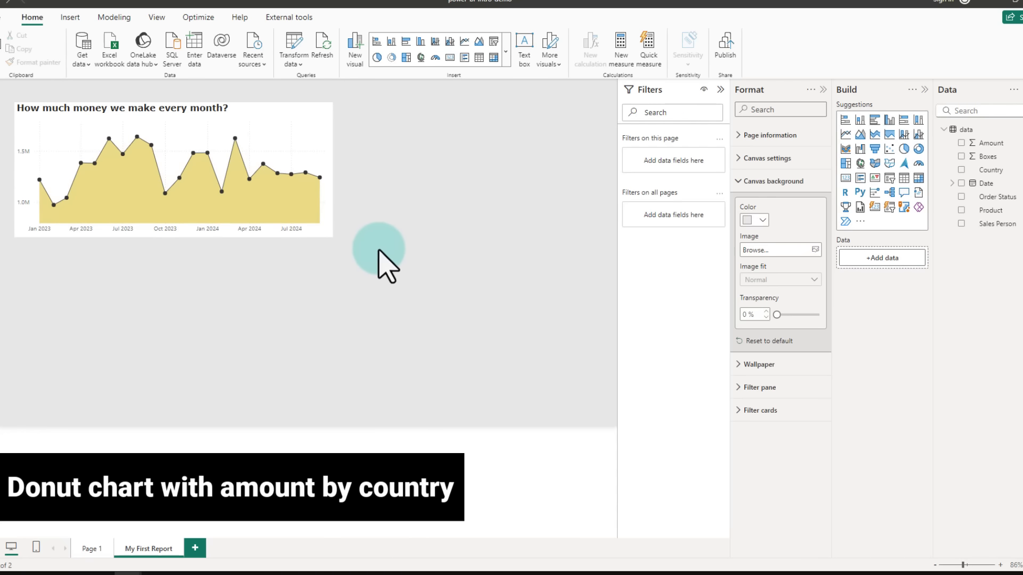
Step: Insert a donut chart showing Amount by Country
left_click(917, 149)
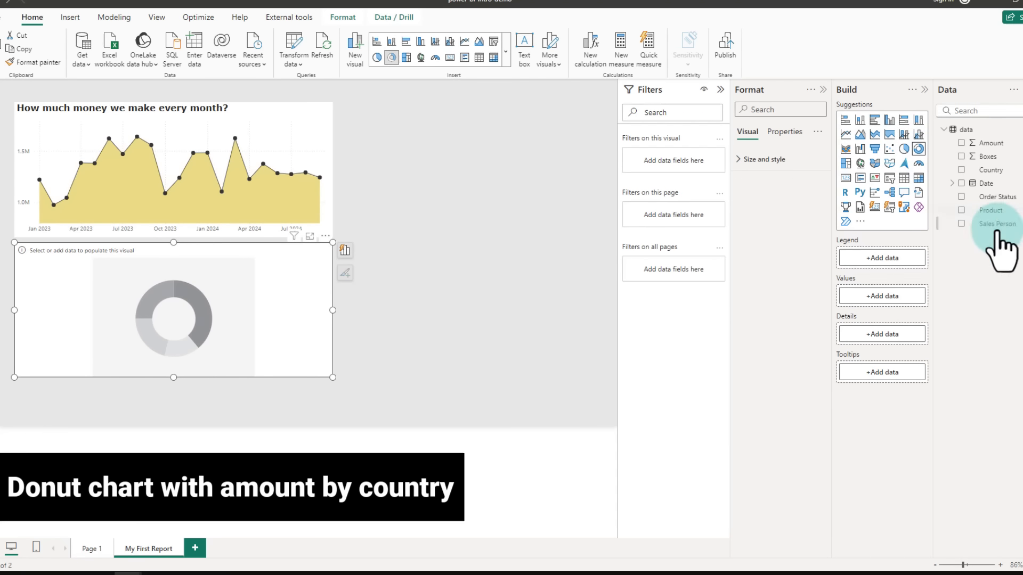
left_click(961, 170)
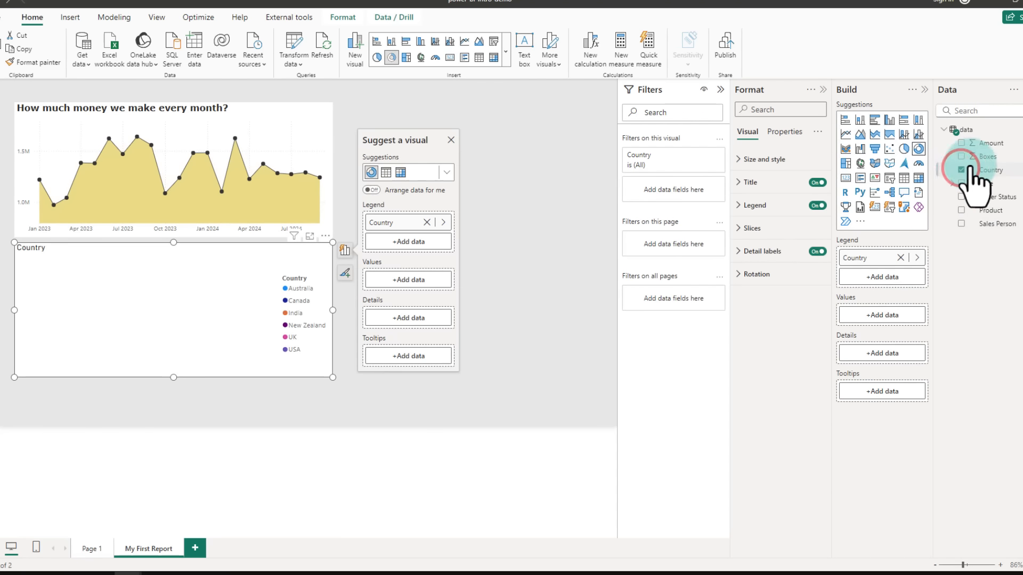
left_click(962, 143)
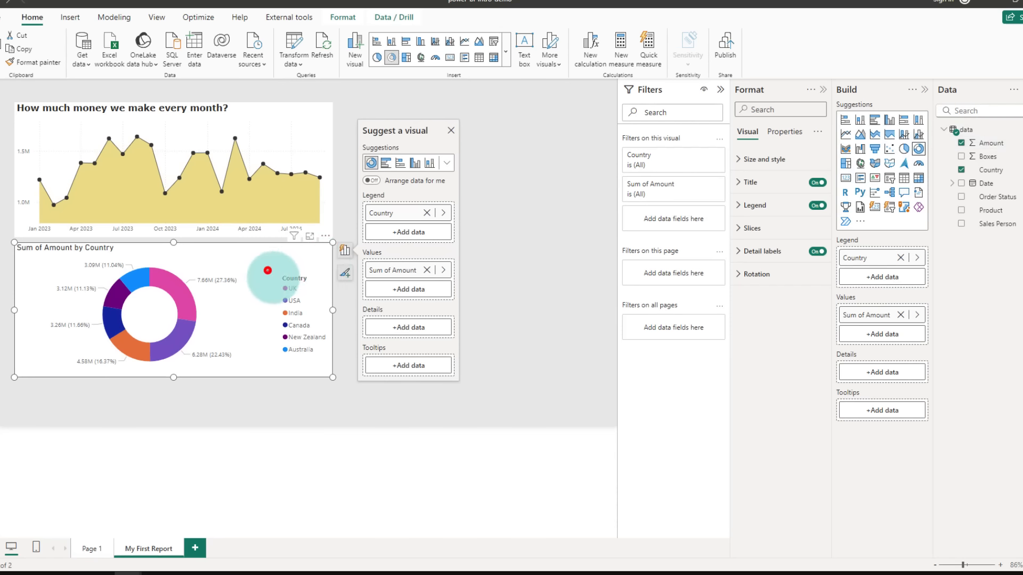
Step: Set the donut chart's detail label contents to All detail labels
left_click_drag(267, 270, 327, 365)
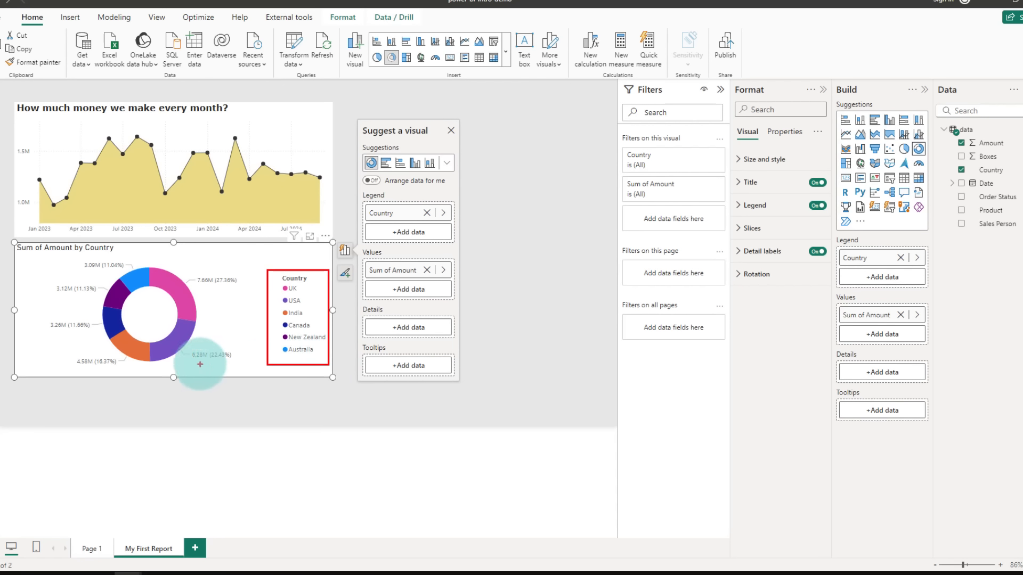
left_click_drag(195, 365, 217, 365)
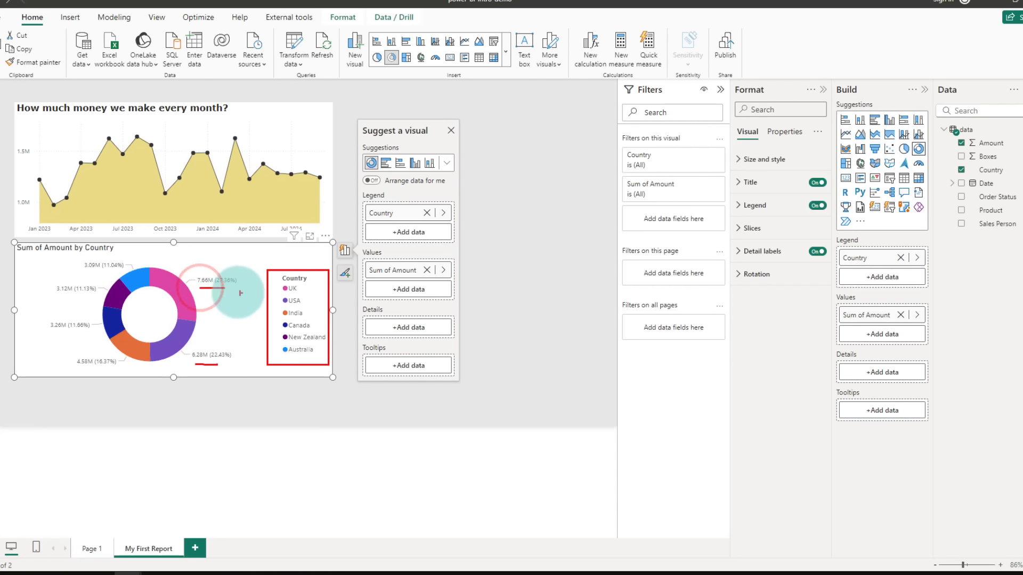
key("Escape")
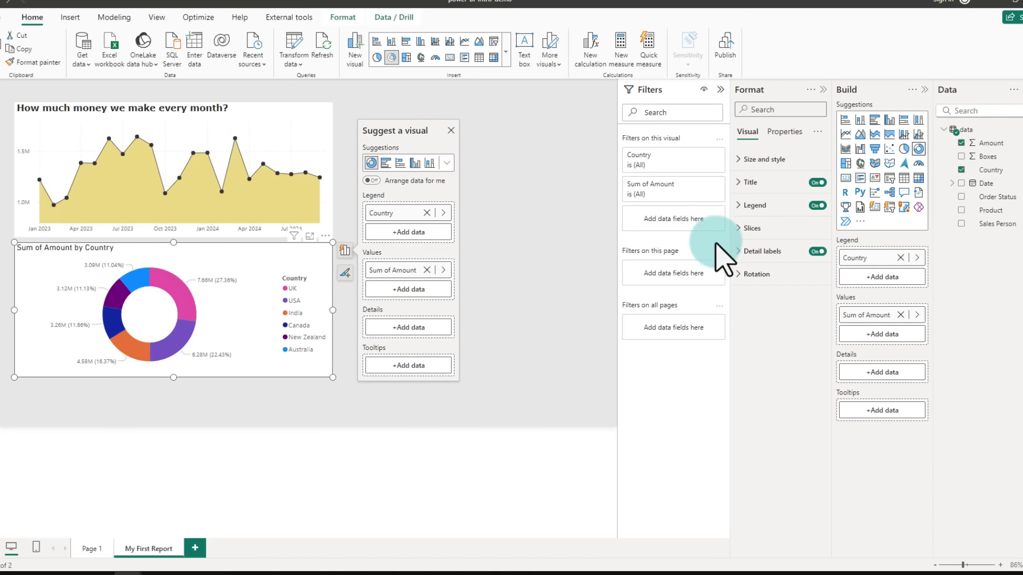
left_click(753, 251)
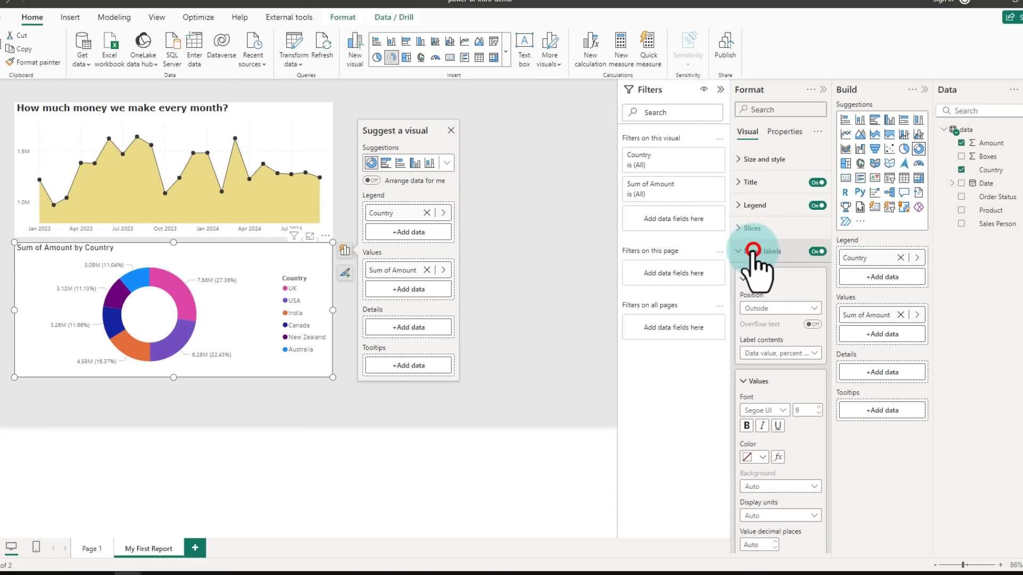
left_click(760, 352)
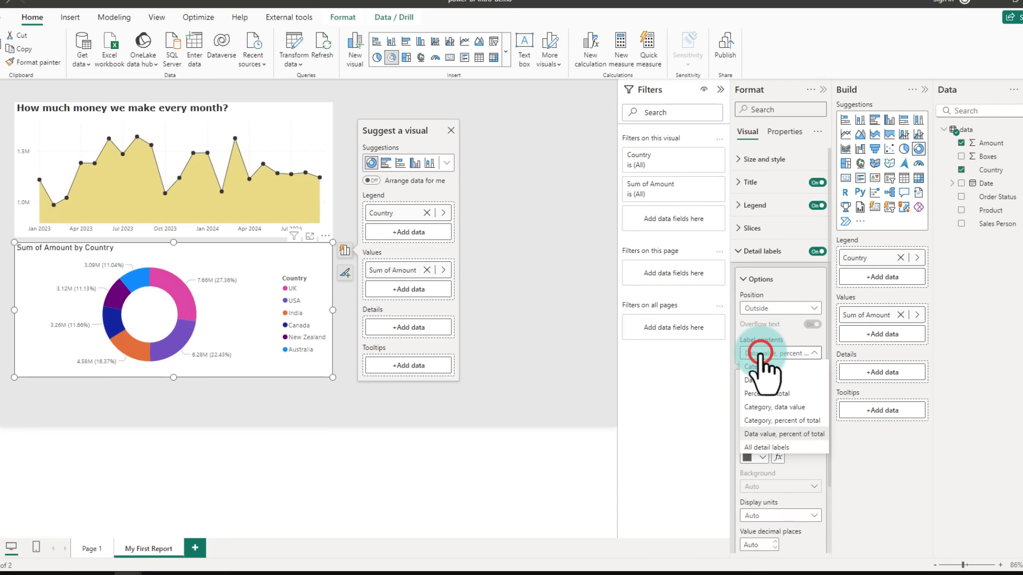
left_click(759, 447)
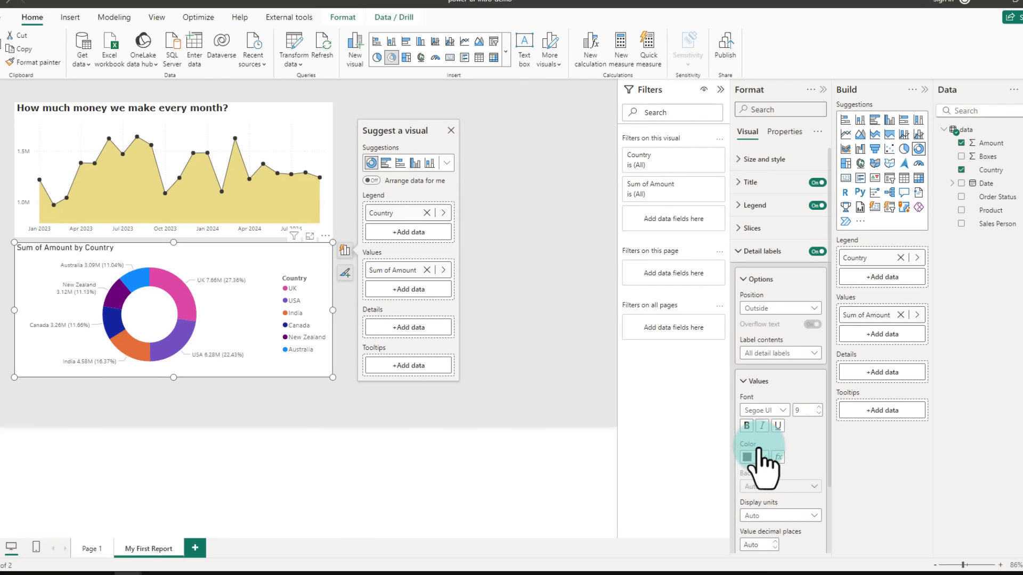
Step: Turn off the donut chart's legend and centre-align its title
left_click(817, 205)
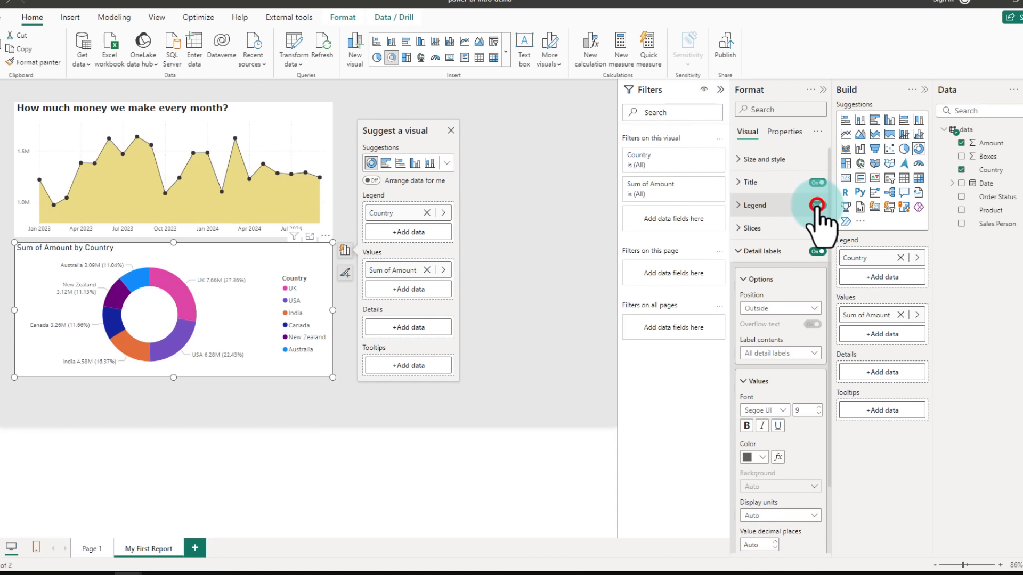
left_click(744, 181)
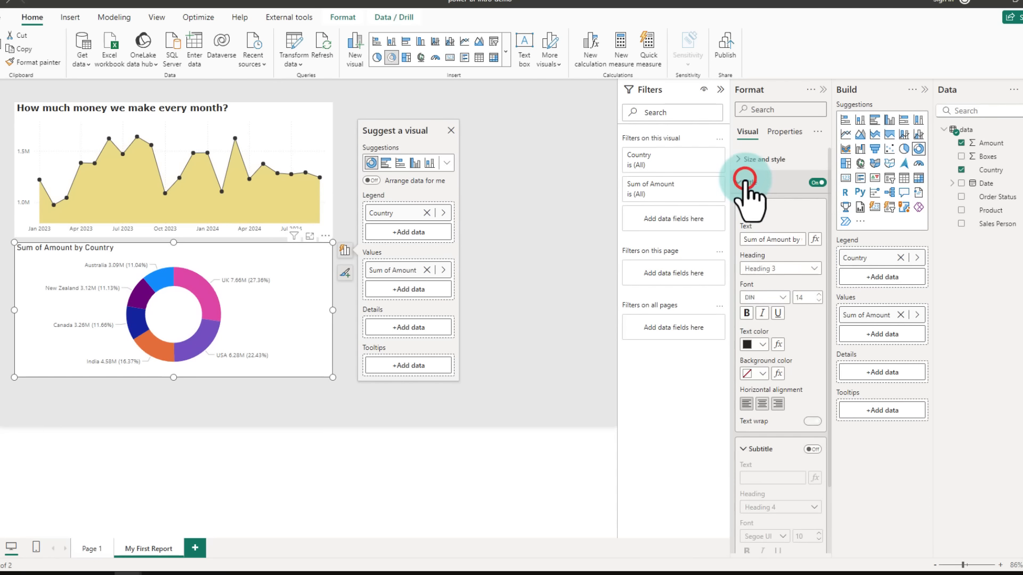
left_click(763, 403)
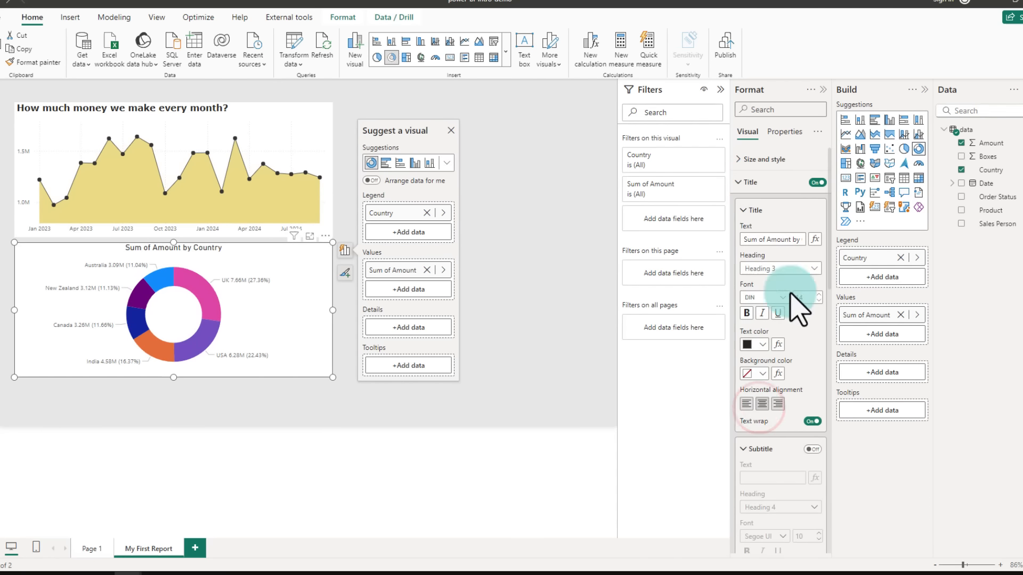
left_click_drag(205, 253, 334, 409)
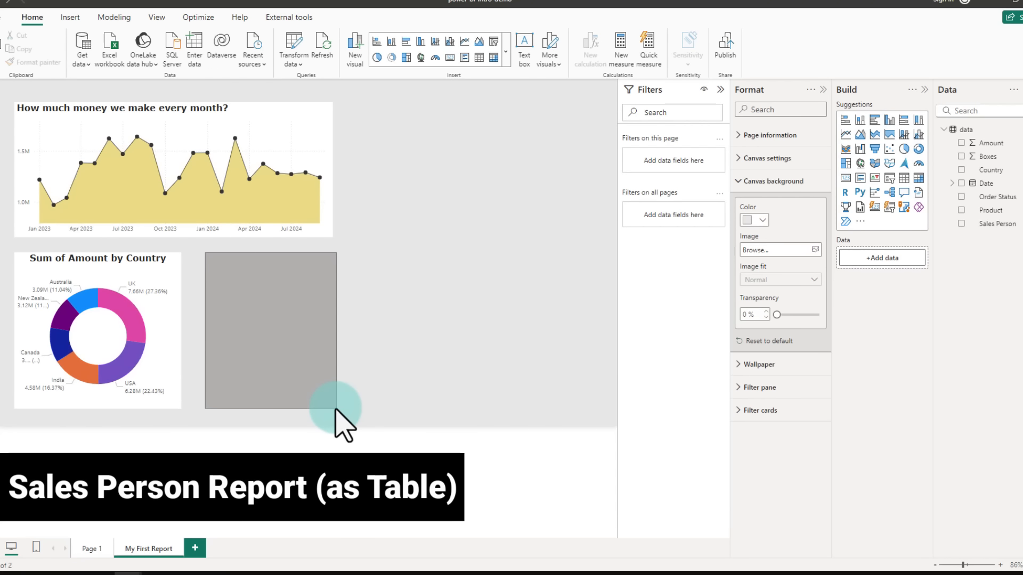
Step: Insert a table visual listing Sales Person with Amount
left_click(903, 176)
left_click(961, 223)
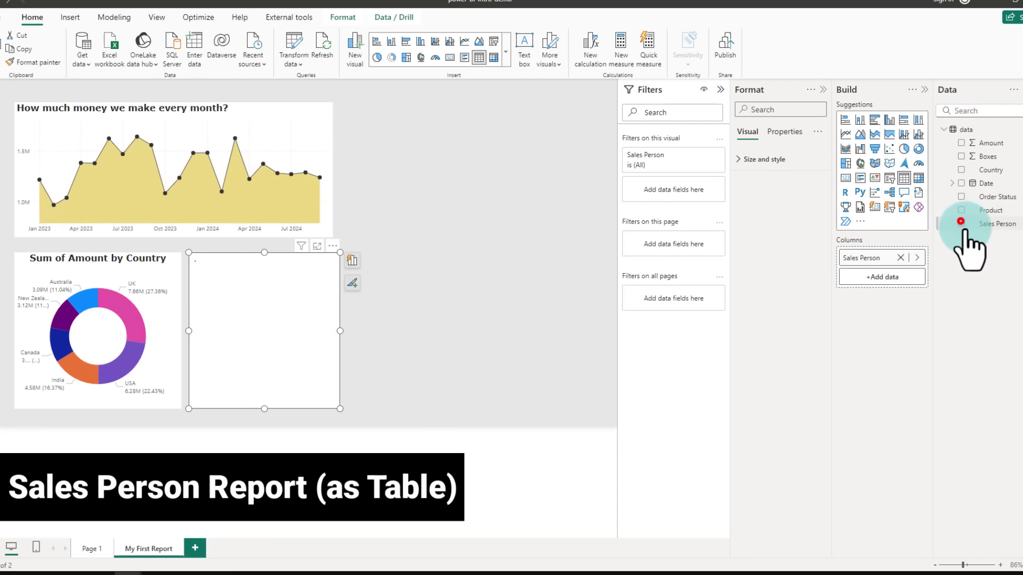
left_click(960, 143)
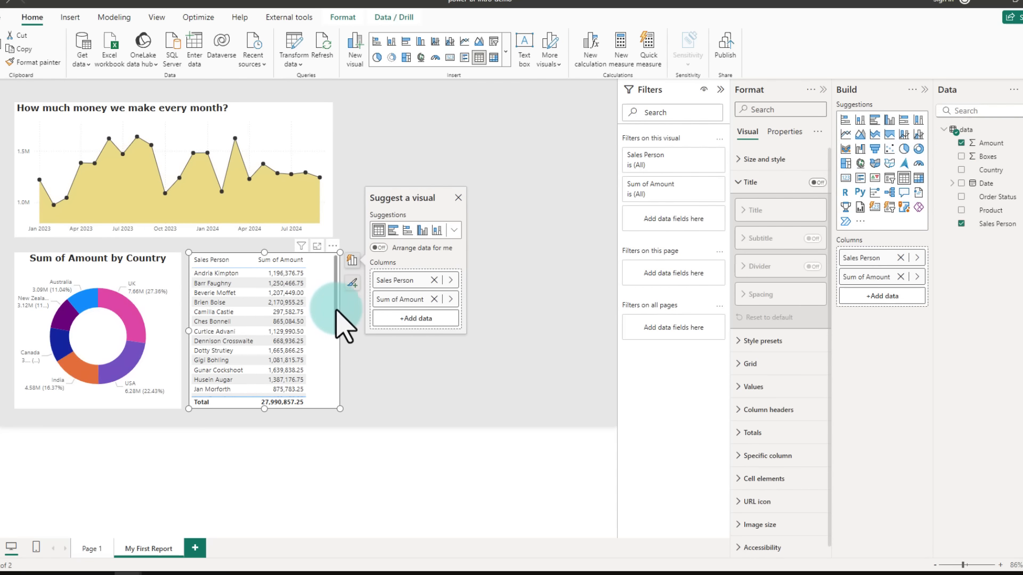
mouse_move(336, 309)
left_mouse_down()
mouse_move(332, 394)
mouse_move(332, 293)
left_mouse_up()
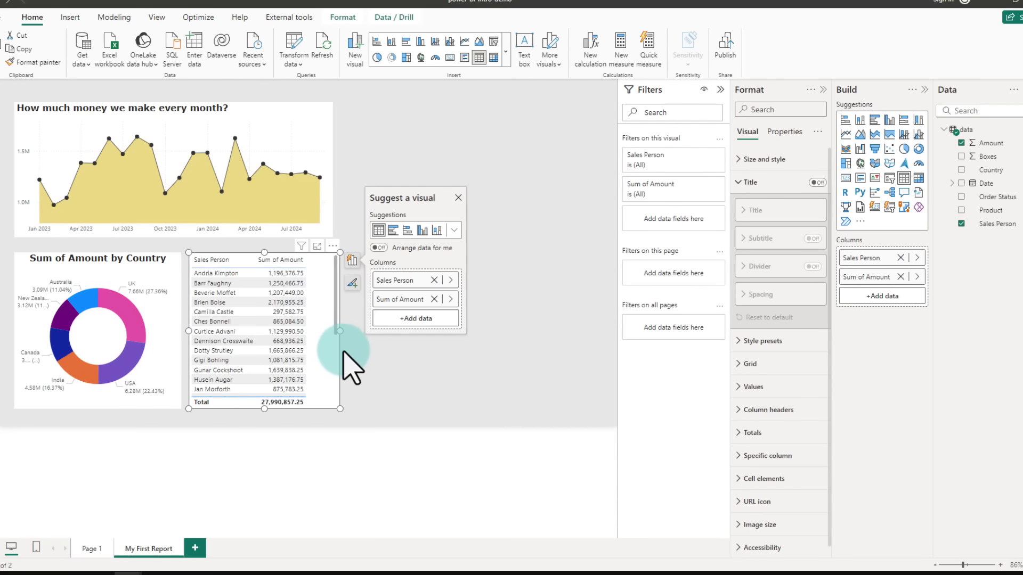
mouse_move(203, 169)
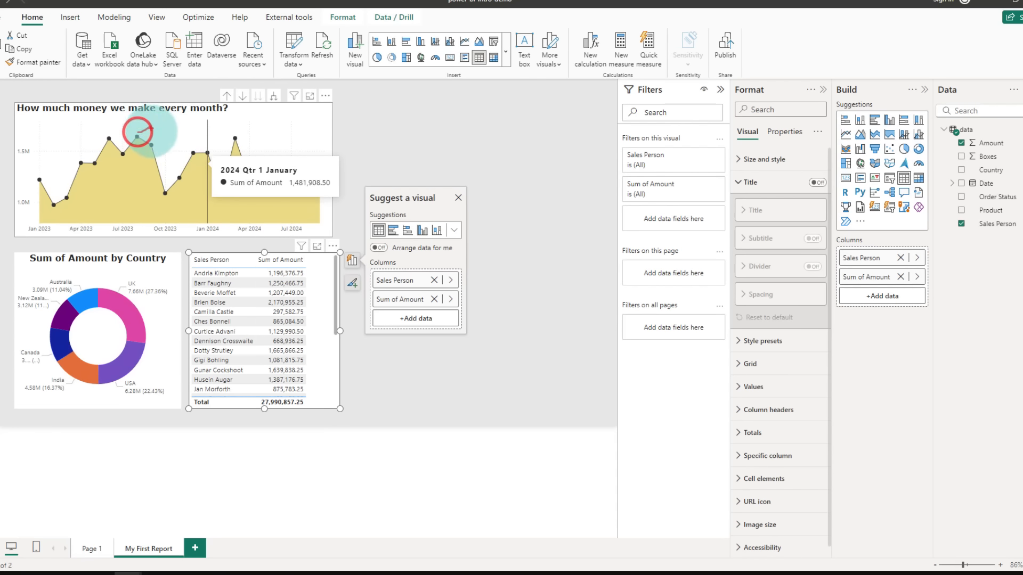
left_click_drag(155, 143, 163, 140)
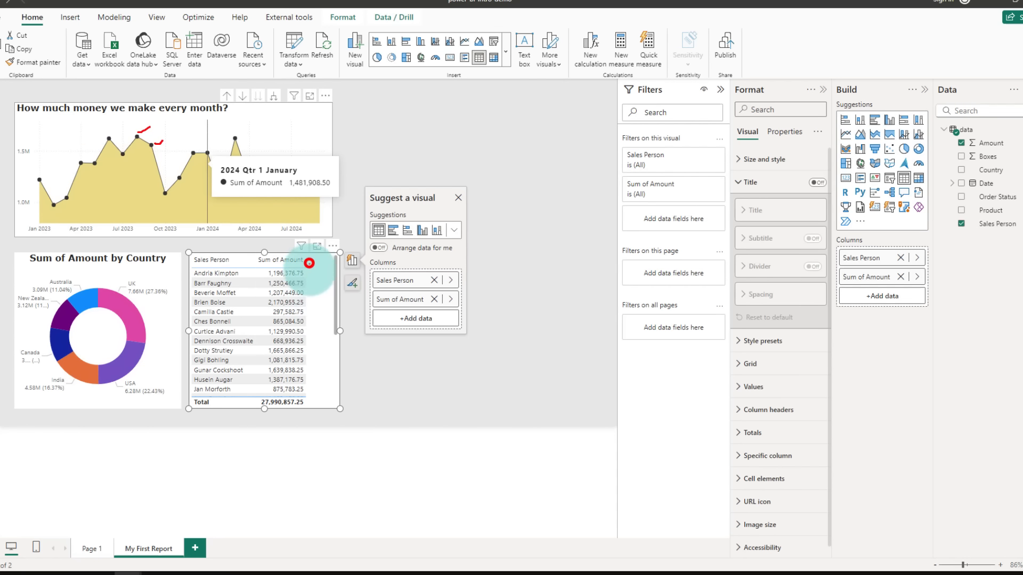
left_click_drag(309, 263, 316, 395)
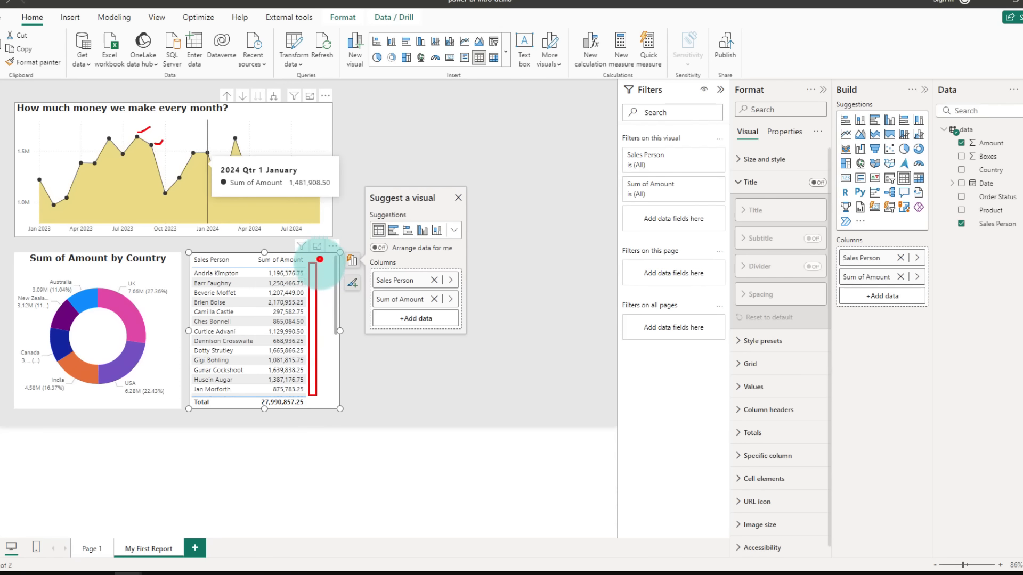
left_click_drag(320, 259, 329, 393)
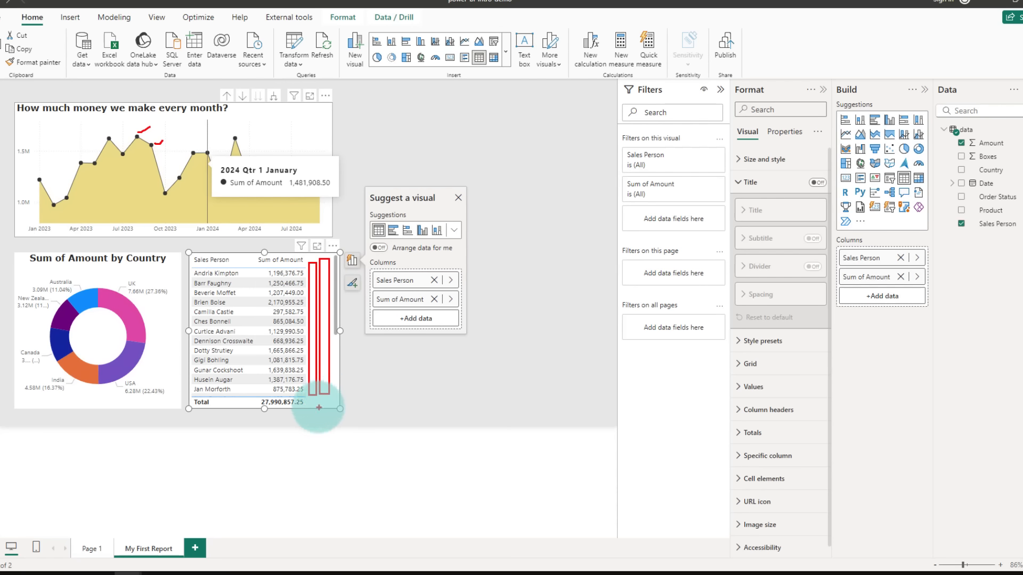
key("Escape")
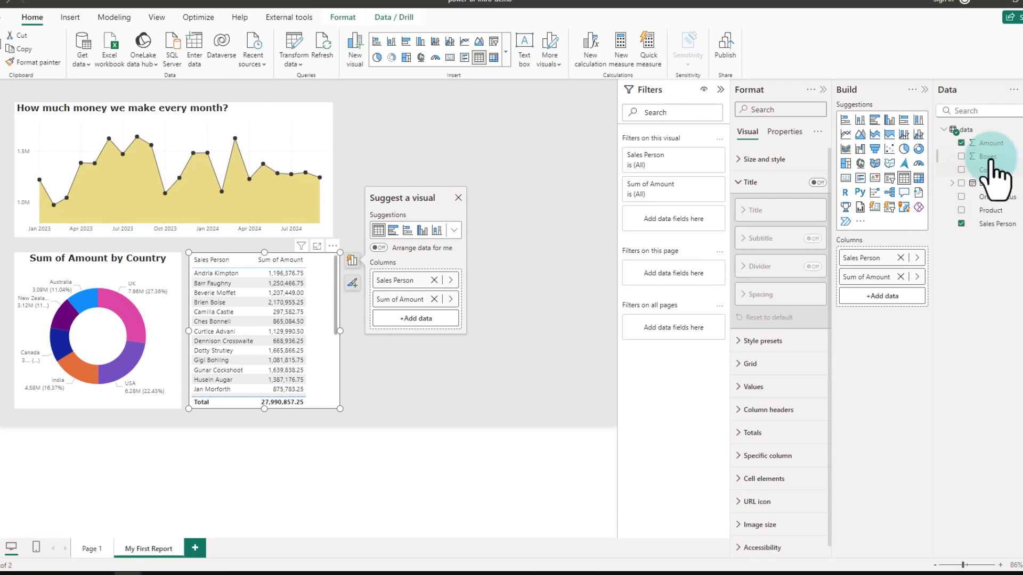
Step: Widen the table visual, briefly adding Boxes as a column and removing it again
left_click(961, 156)
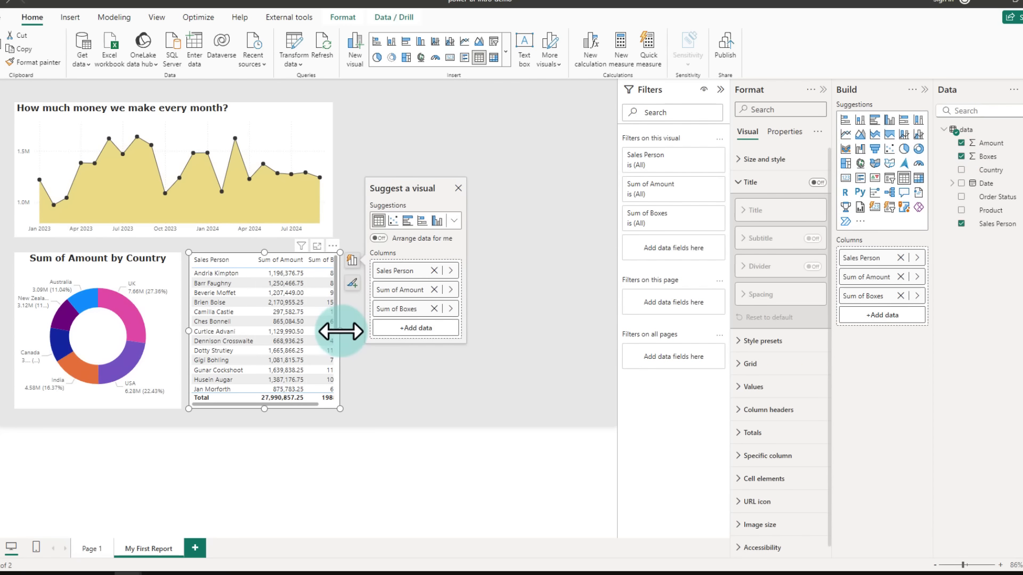
left_click_drag(340, 331, 378, 332)
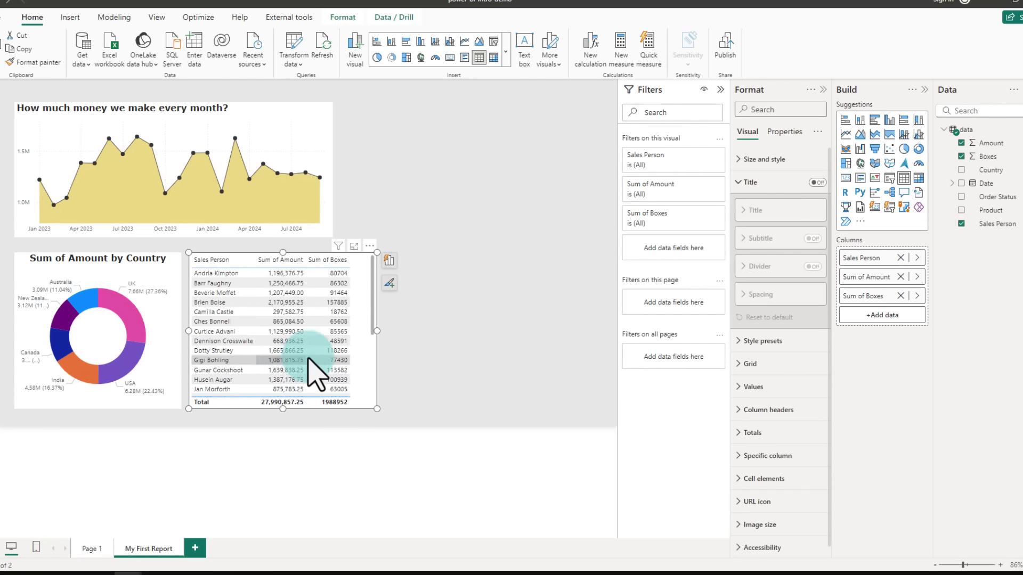
left_click(900, 297)
left_click_drag(187, 256, 322, 410)
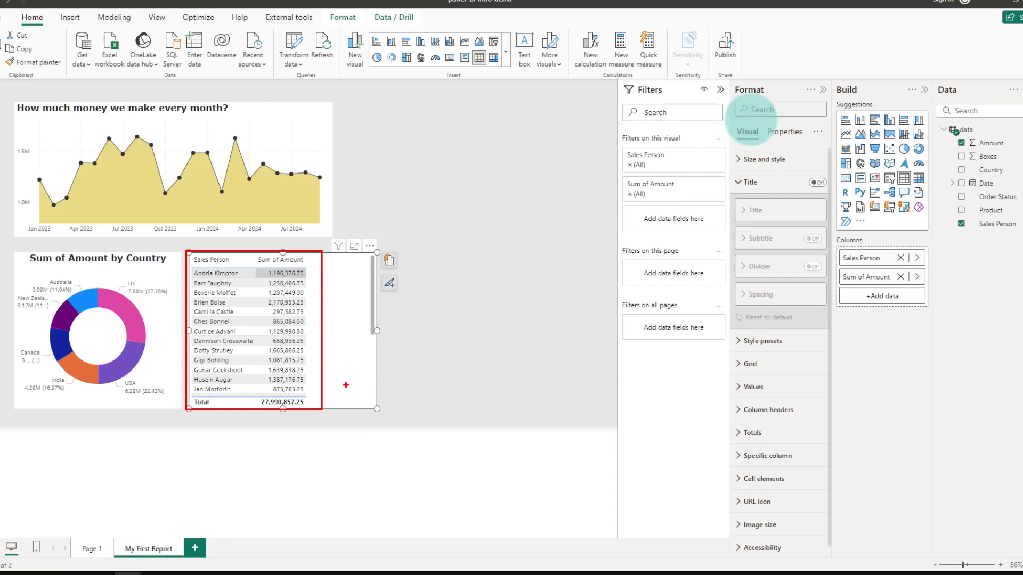
key("Escape")
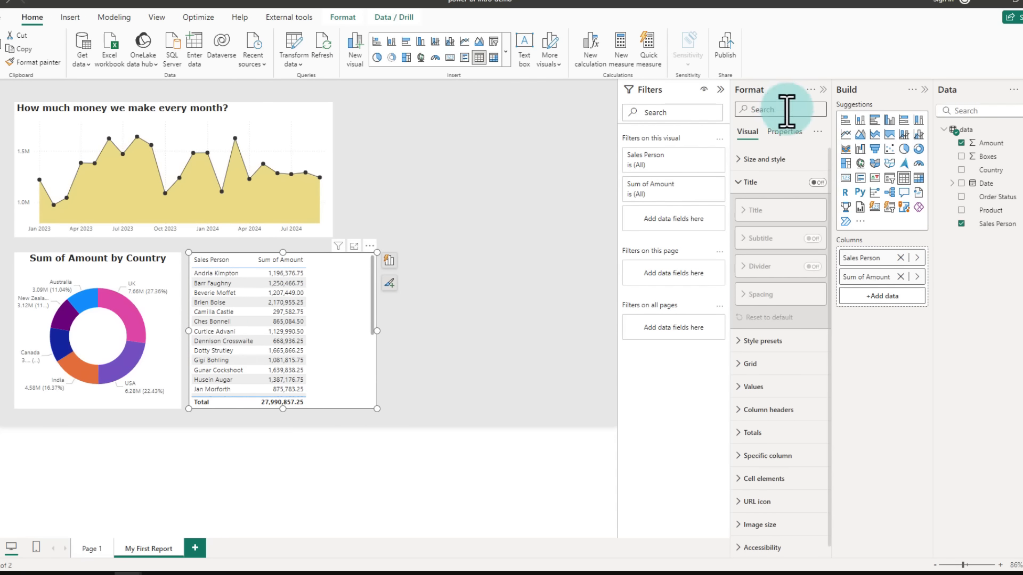
Step: Set the table's style preset to None
left_click(752, 341)
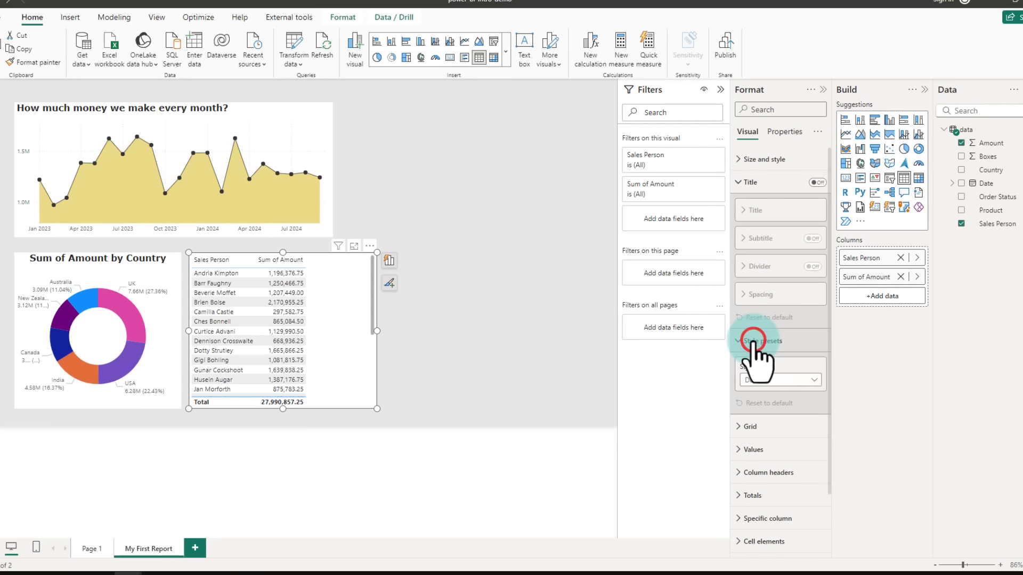
left_click(763, 380)
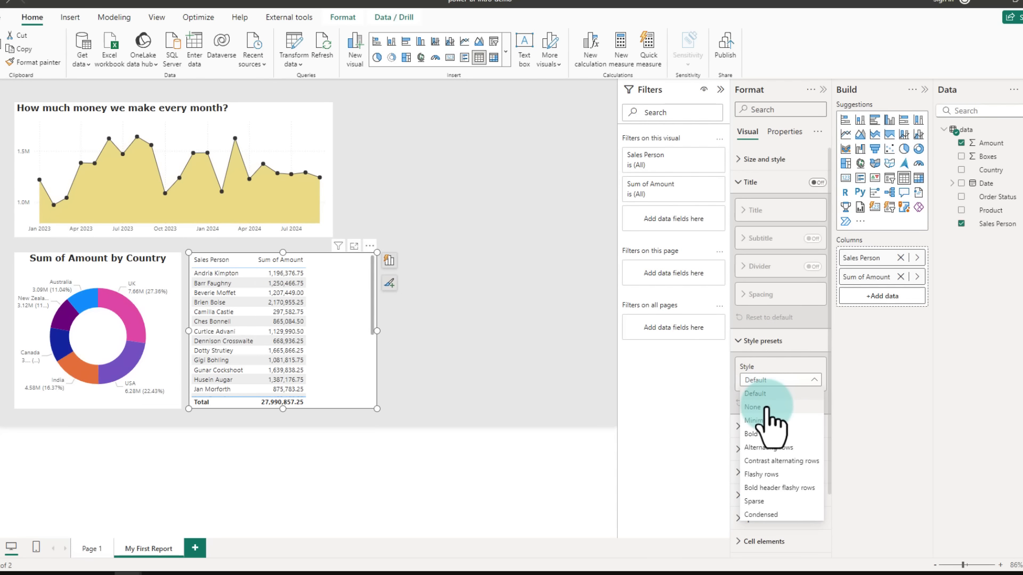
left_click(766, 407)
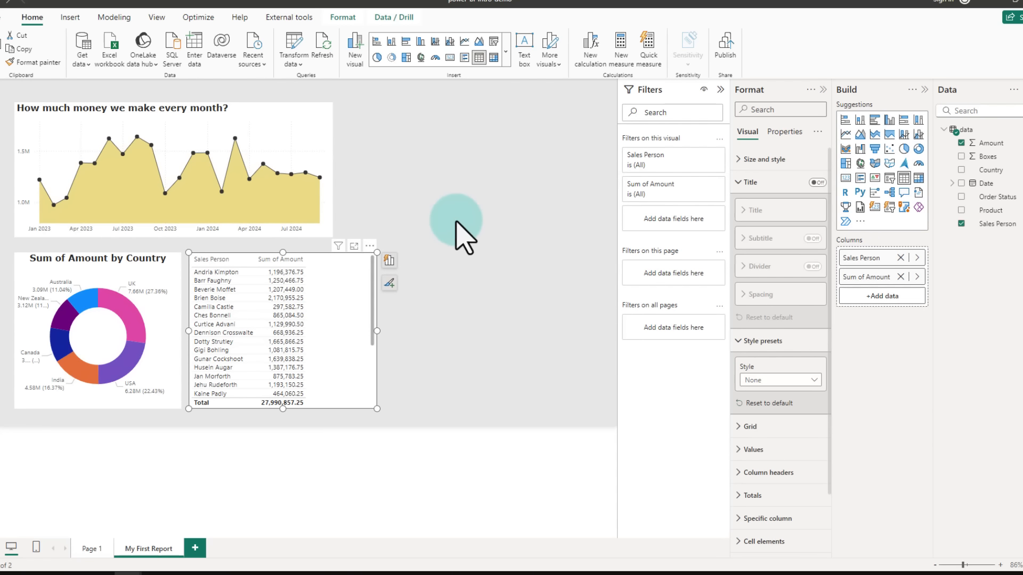
Step: Set the table grid's row padding to 4
left_click(340, 283)
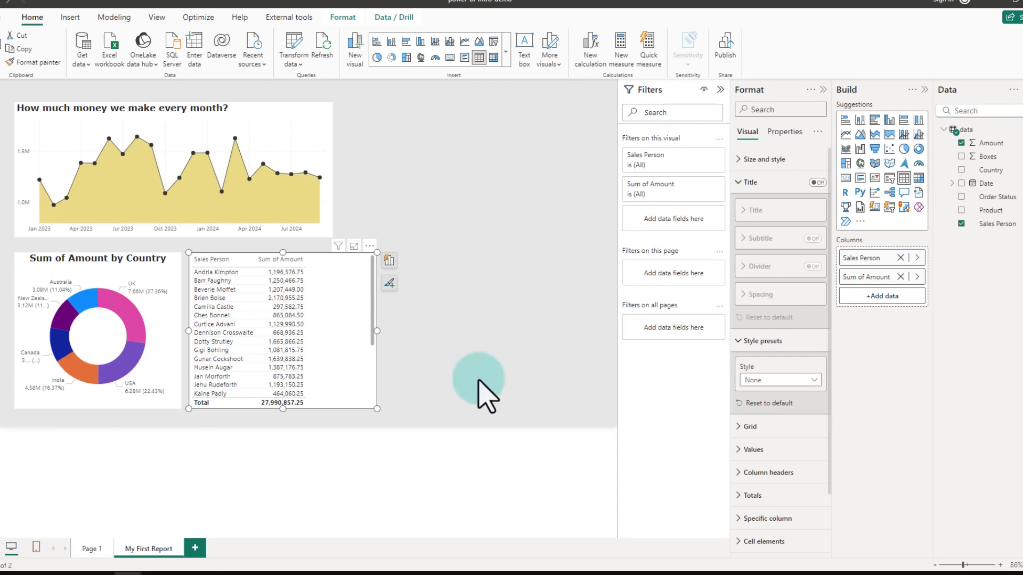
left_click(753, 340)
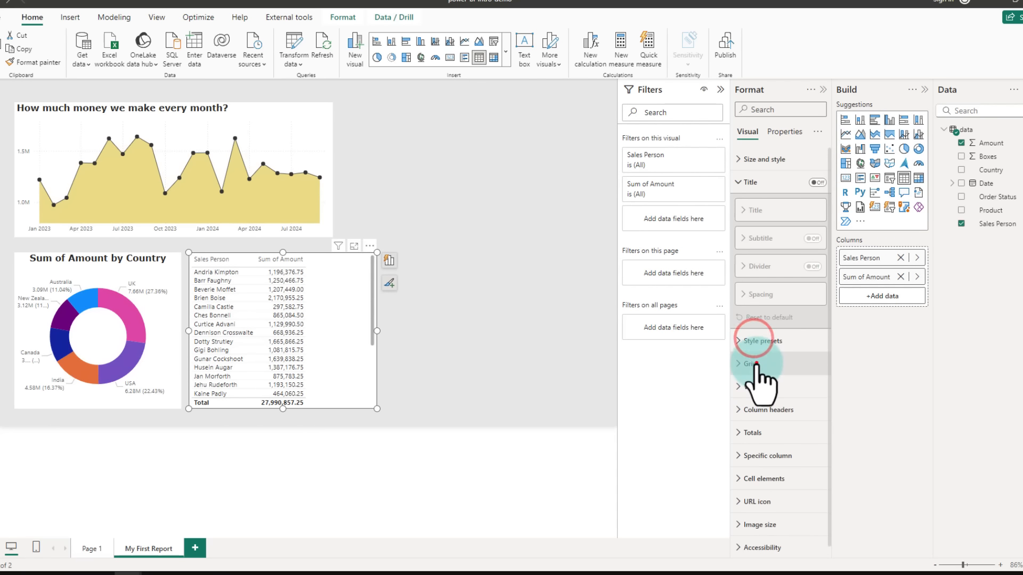
left_click(761, 362)
scroll(797, 438, "down", 3)
scroll(800, 453, "down", 3)
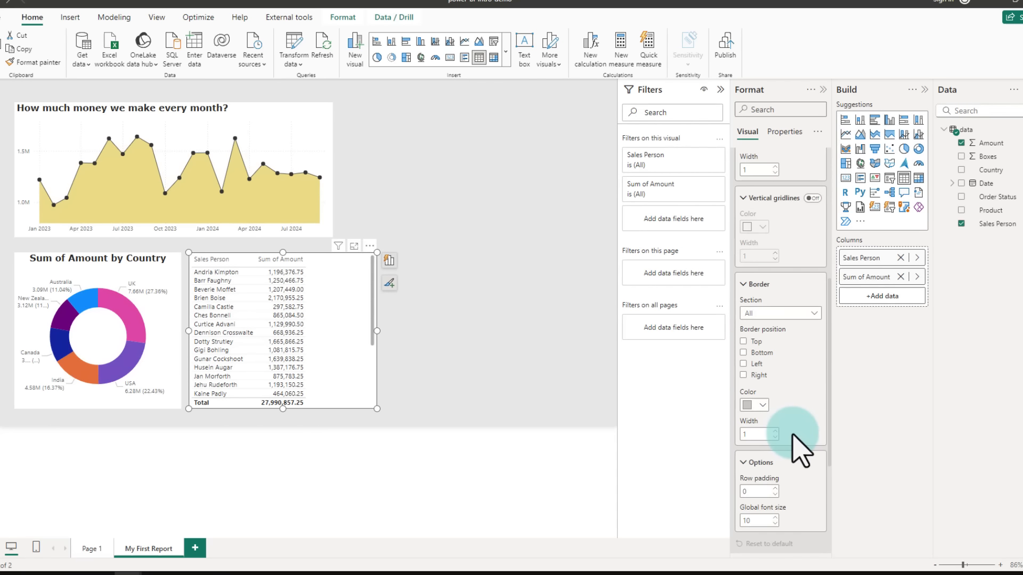
scroll(799, 446, "down", 3)
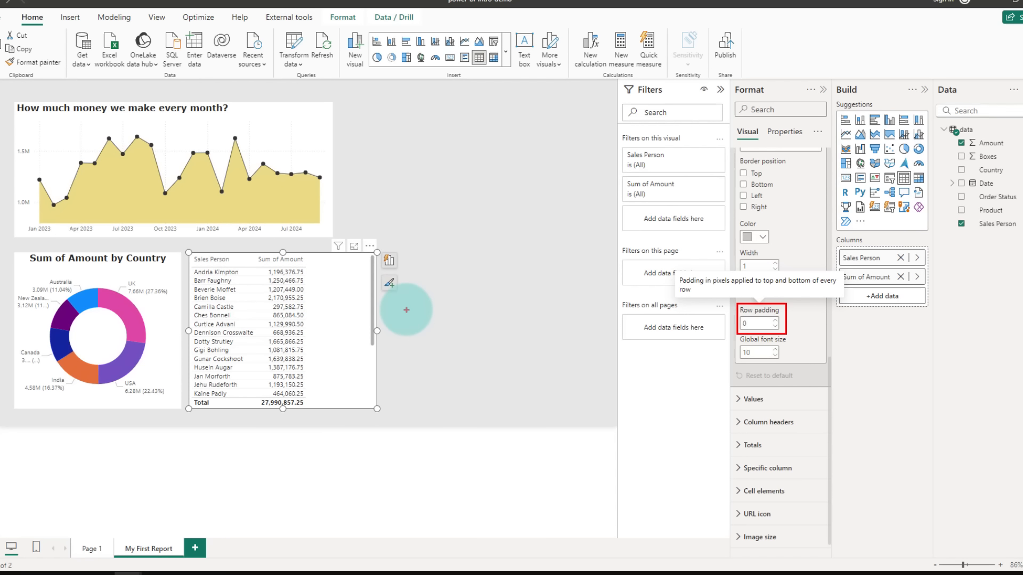
left_click(762, 325)
type("4")
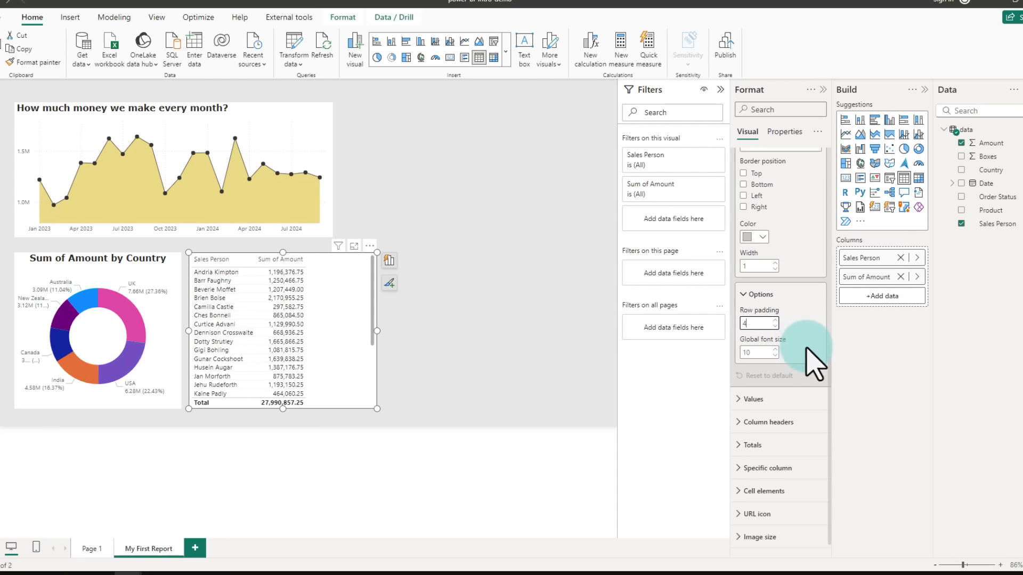
Step: Set the table's horizontal gridline colour to a dark grey shade
scroll(804, 349, "up", 5)
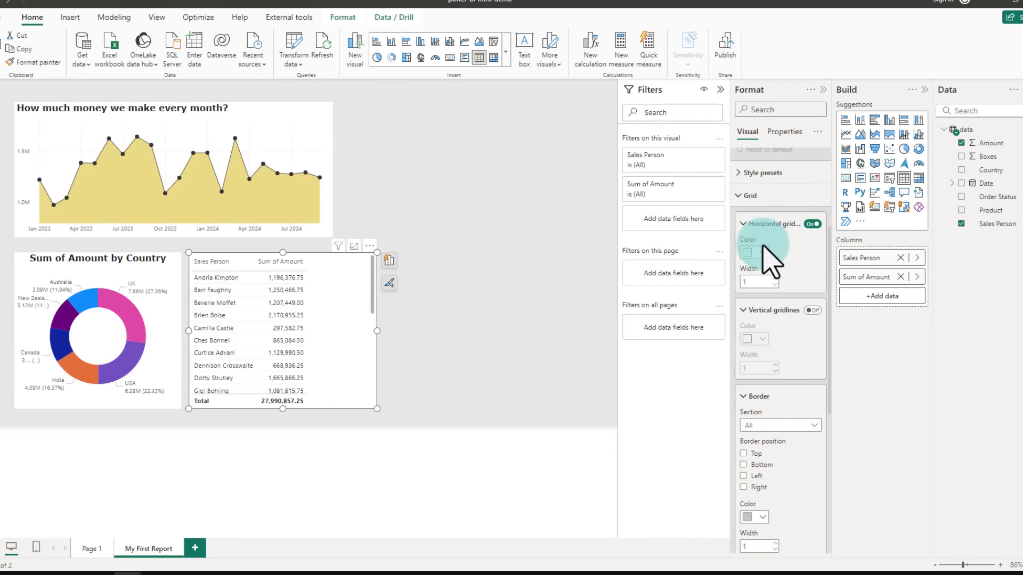
left_click(763, 251)
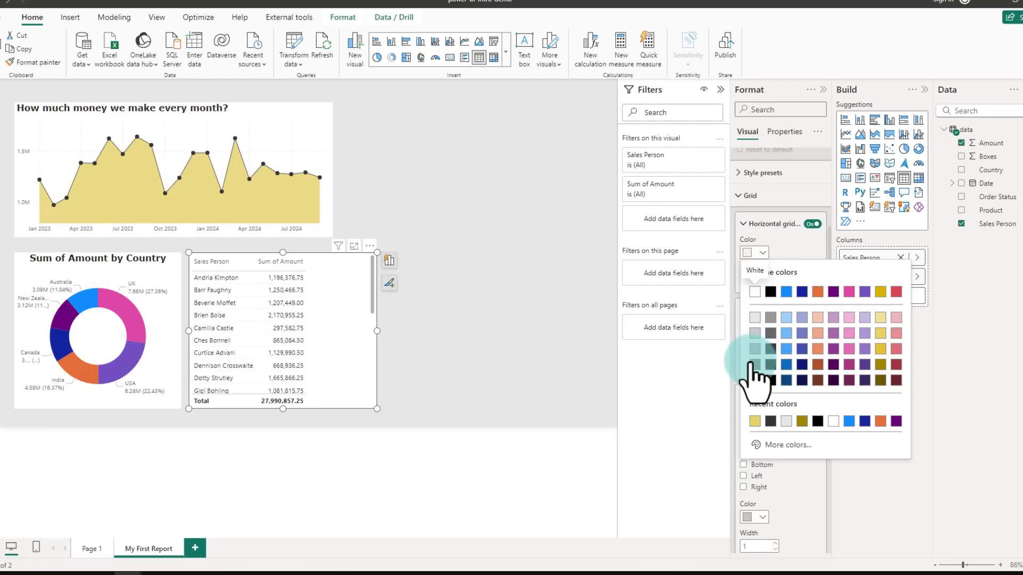
left_click(754, 365)
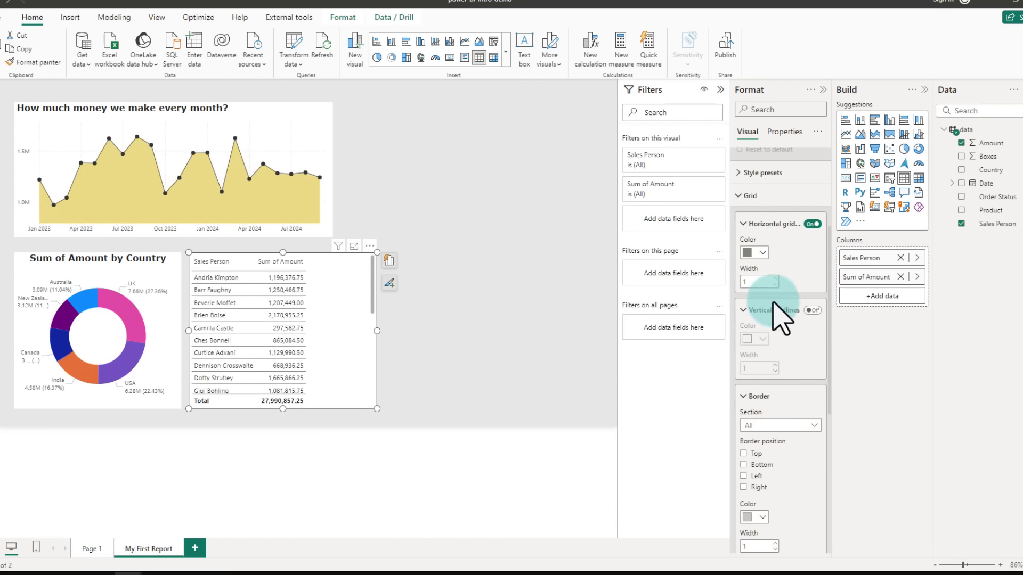
left_click(765, 195)
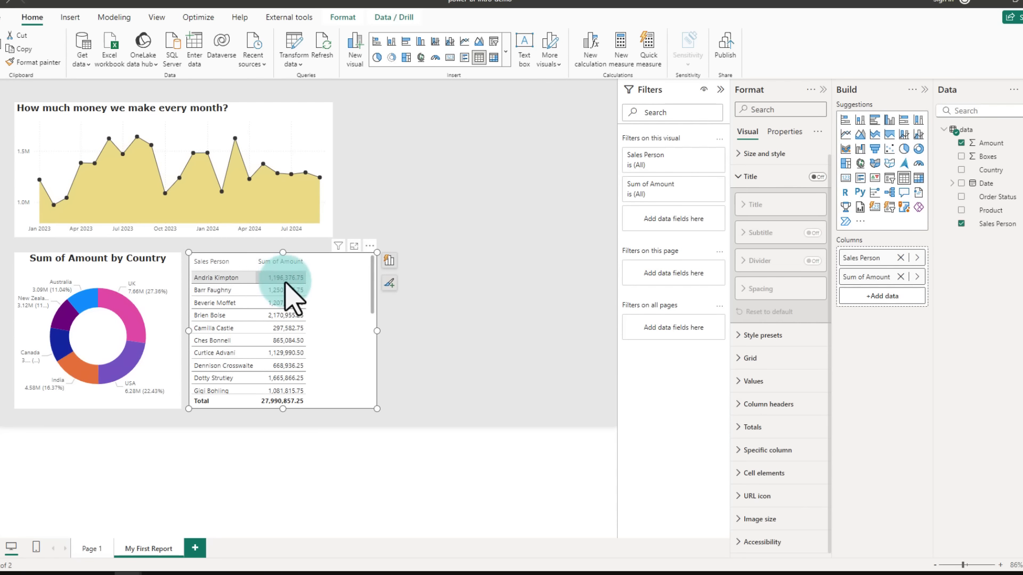
Step: Set the Sum of Amount column's value display units to Thousands
left_click(771, 452)
scroll(783, 458, "down", 2)
scroll(791, 466, "down", 2)
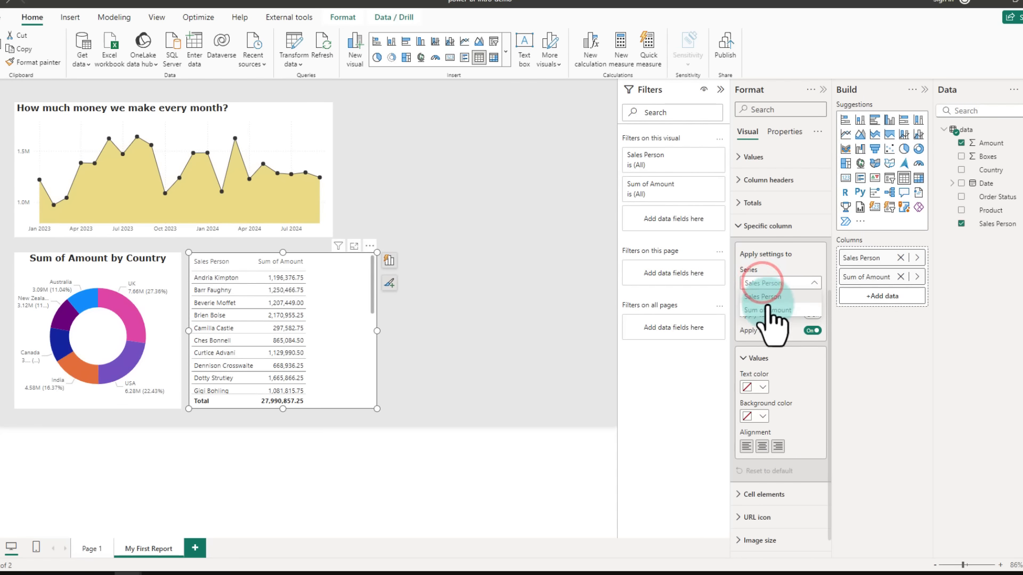
left_click(767, 309)
scroll(782, 383, "down", 2)
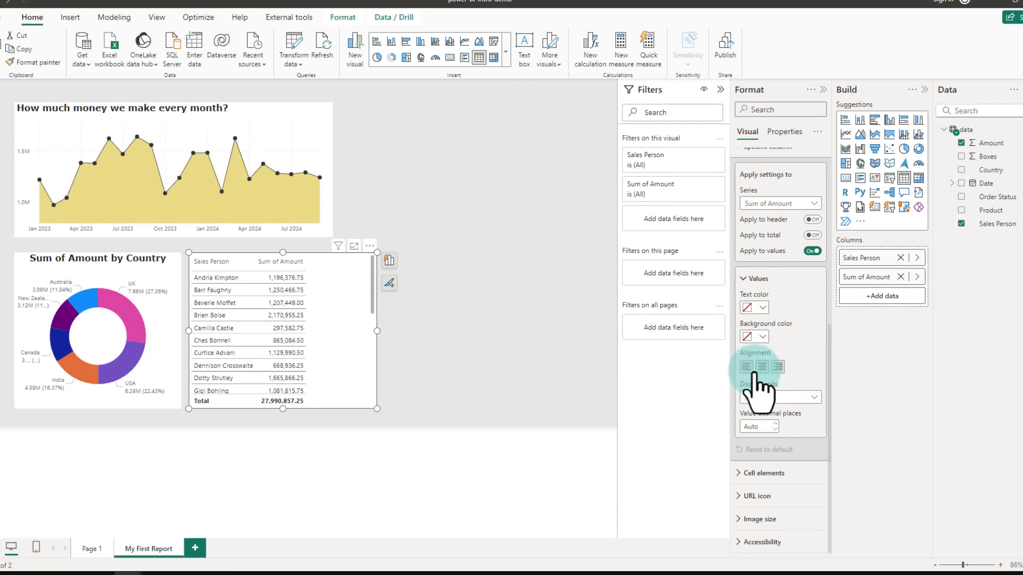
left_click(765, 398)
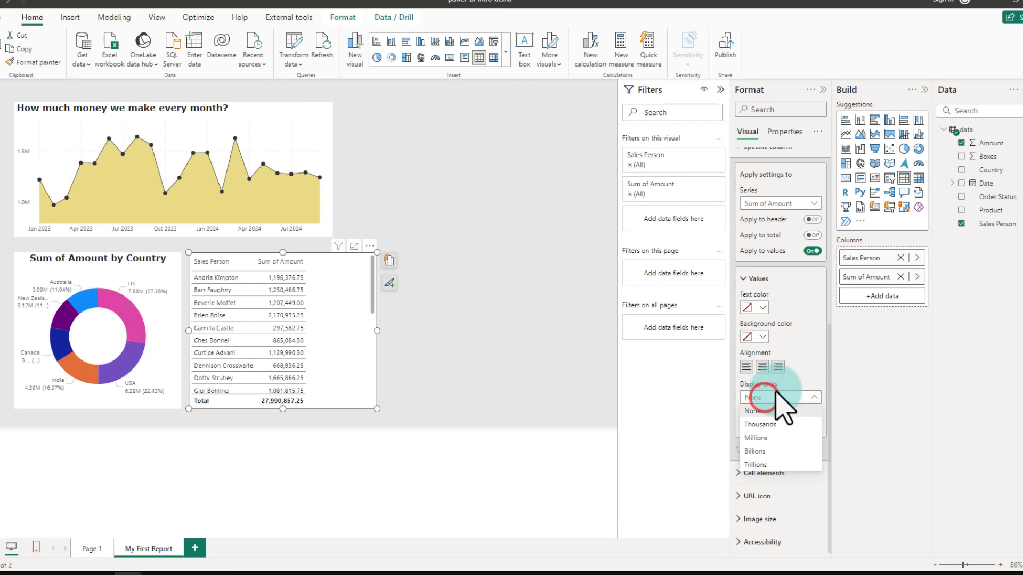
left_click(762, 425)
Step: Make the table's column header text bold and black
scroll(765, 267, "up", 3)
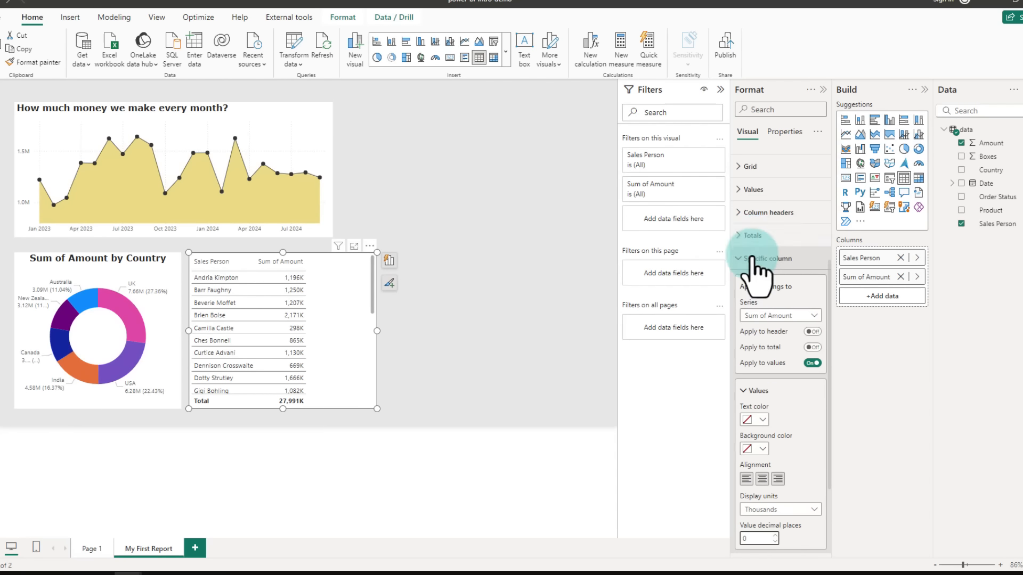
left_click(752, 213)
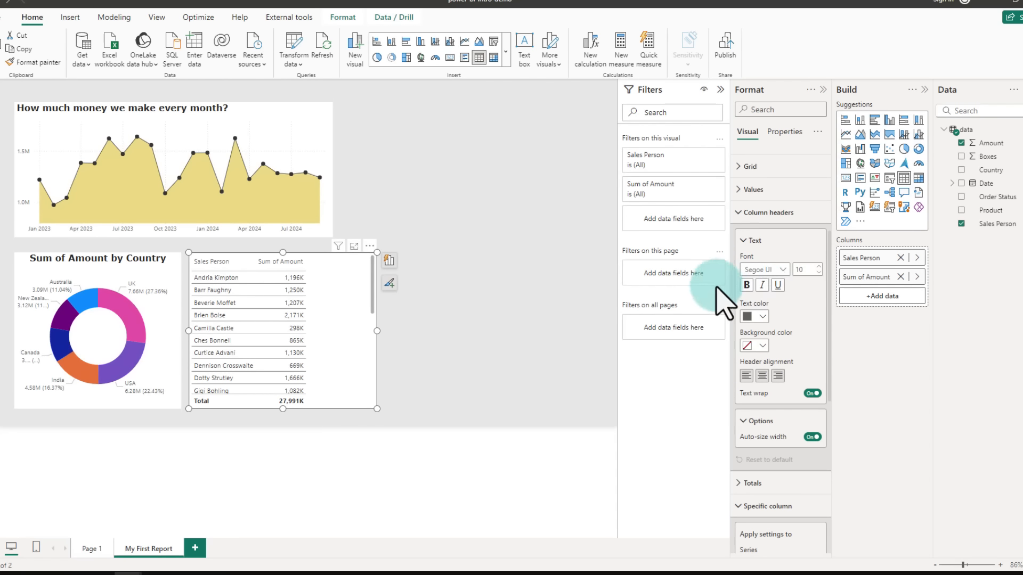
left_click(746, 285)
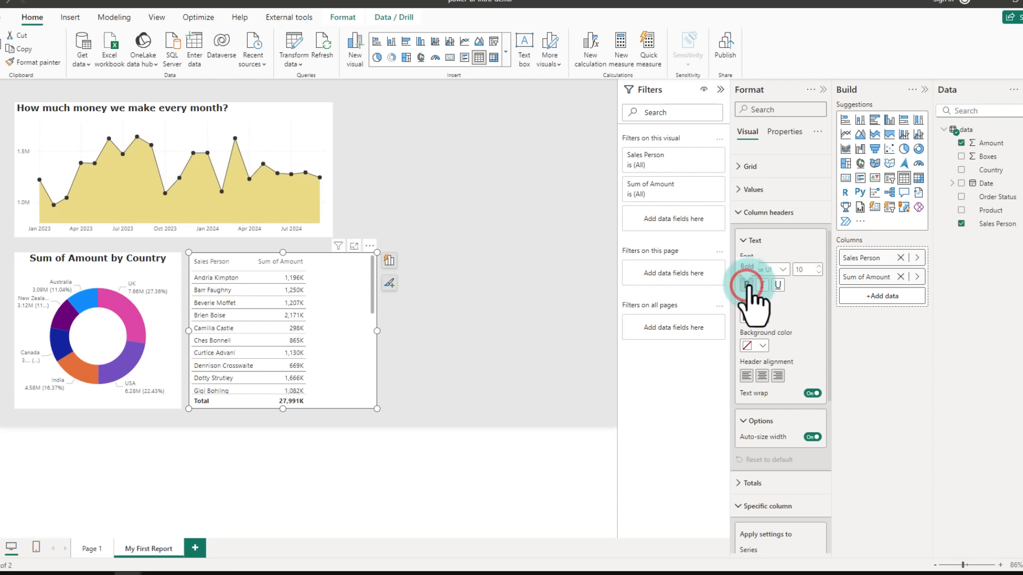
left_click(754, 317)
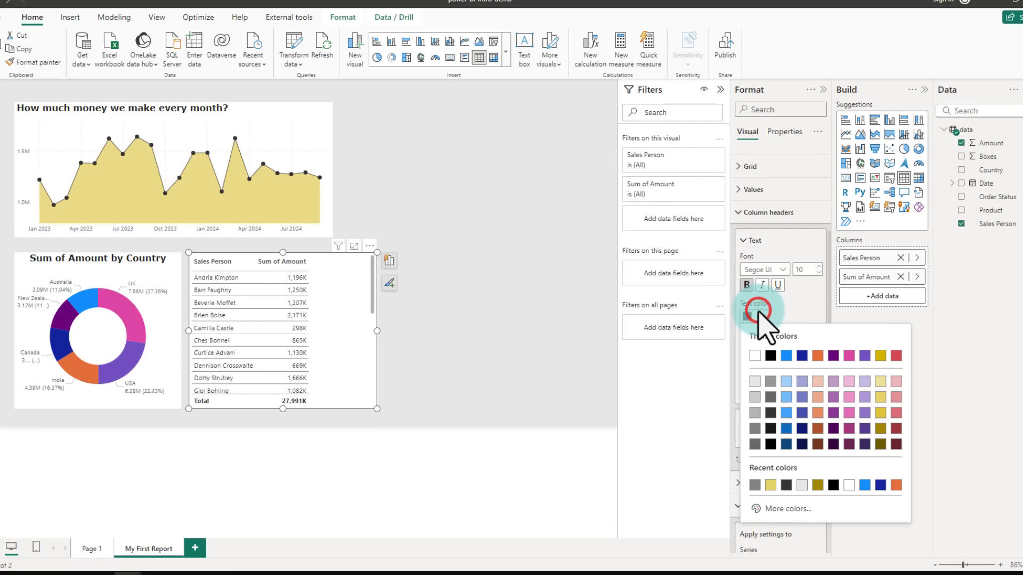
left_click(769, 428)
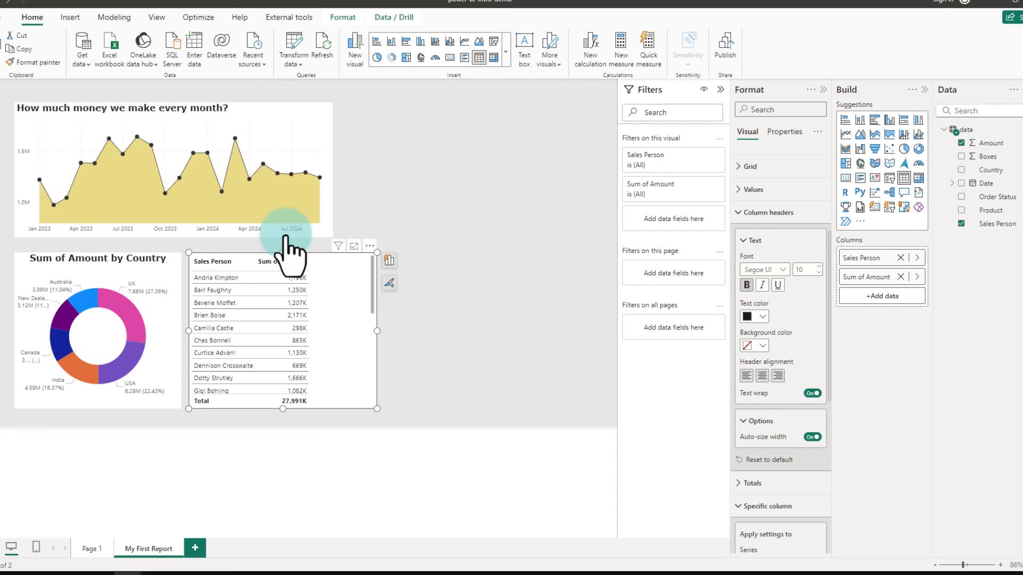
Step: Give the column headers a light grey background colour
scroll(767, 309, "down", 1)
left_click(762, 291)
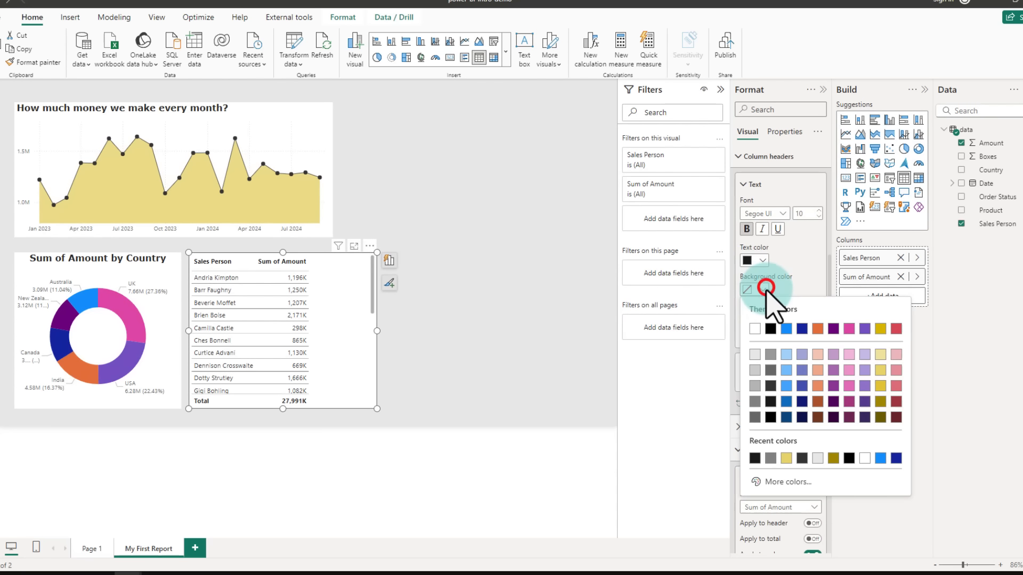
left_click(753, 357)
left_click(555, 332)
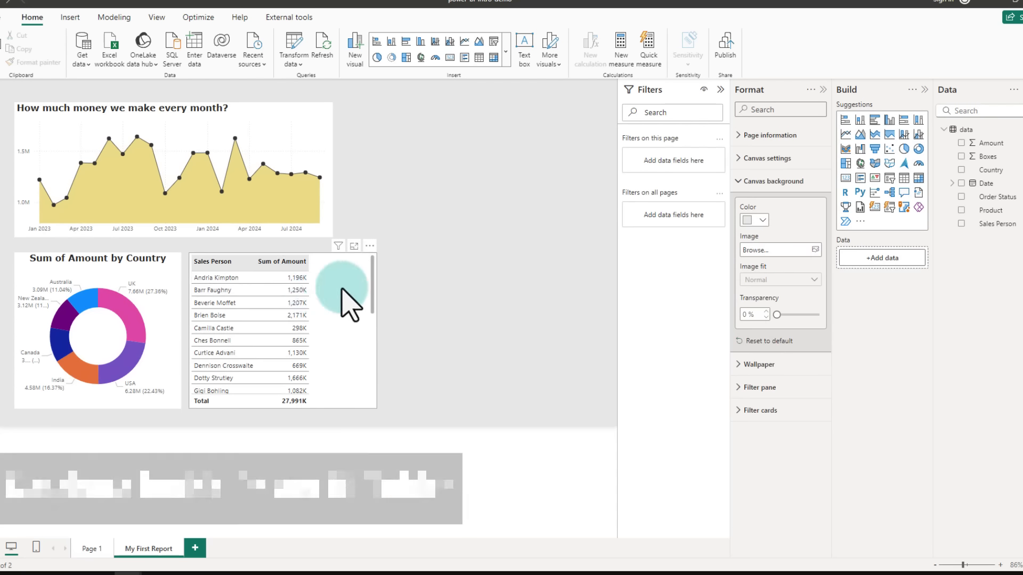
left_click_drag(263, 273, 312, 400)
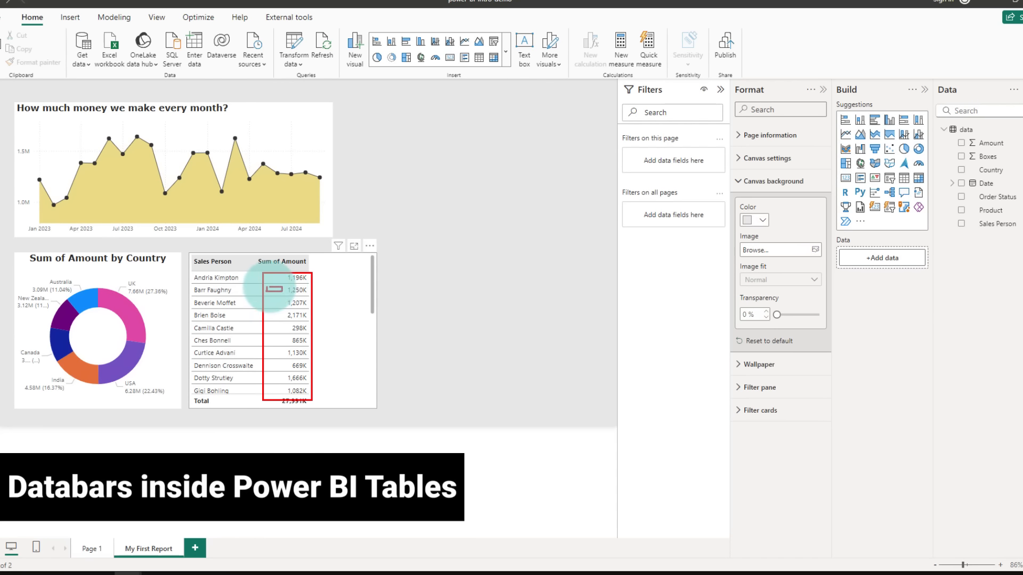
mouse_move(265, 299)
left_mouse_down()
mouse_move(283, 307)
mouse_move(269, 313)
left_mouse_up()
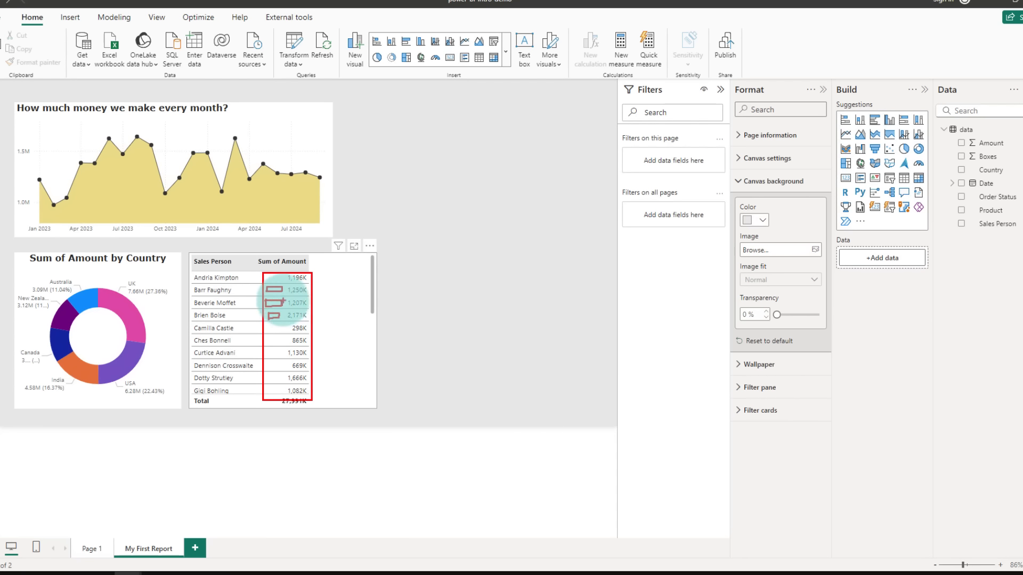
key("Escape")
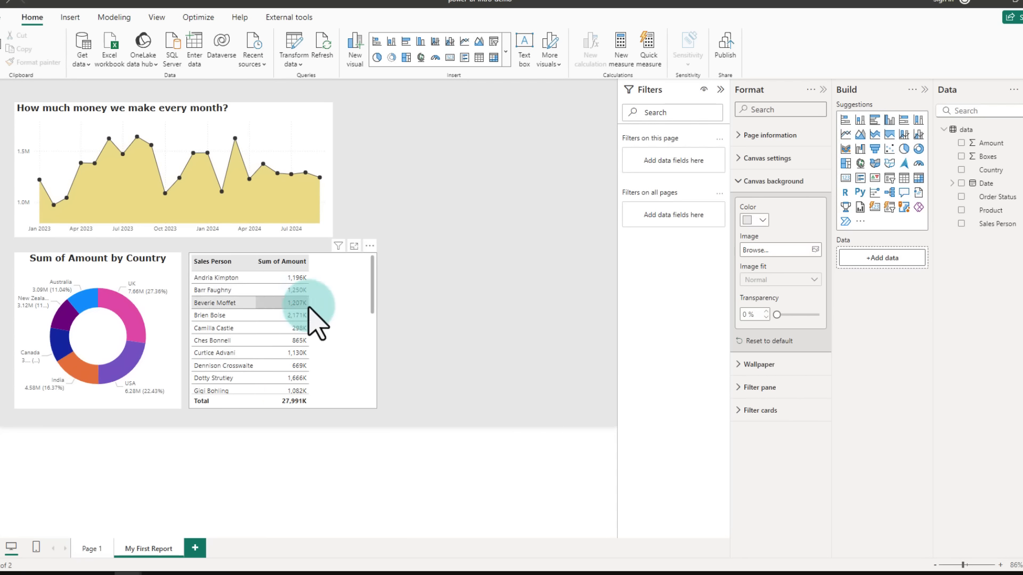
Step: Add data bars conditional formatting to the Sum of Amount column
left_click(334, 299)
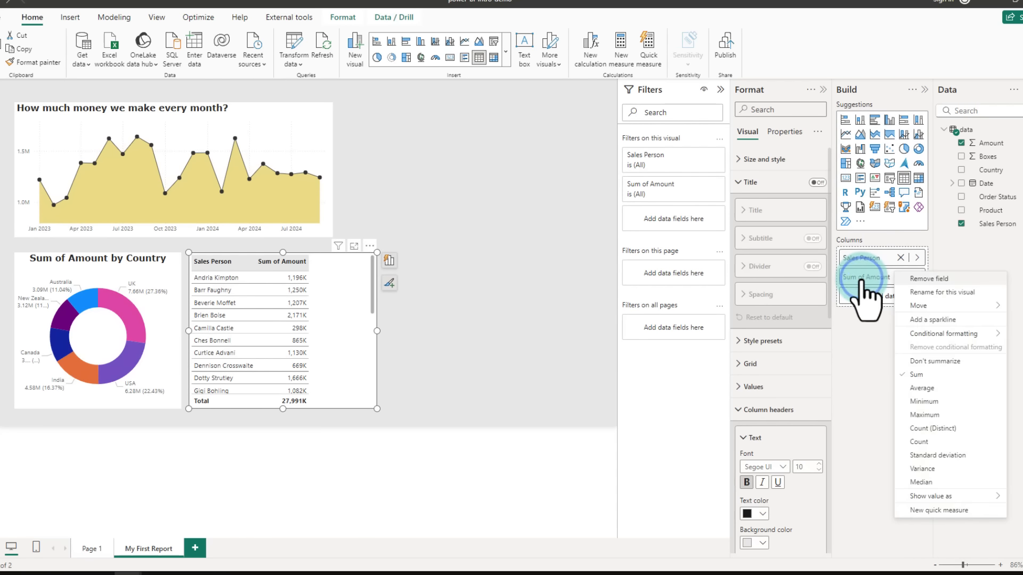
left_click(937, 336)
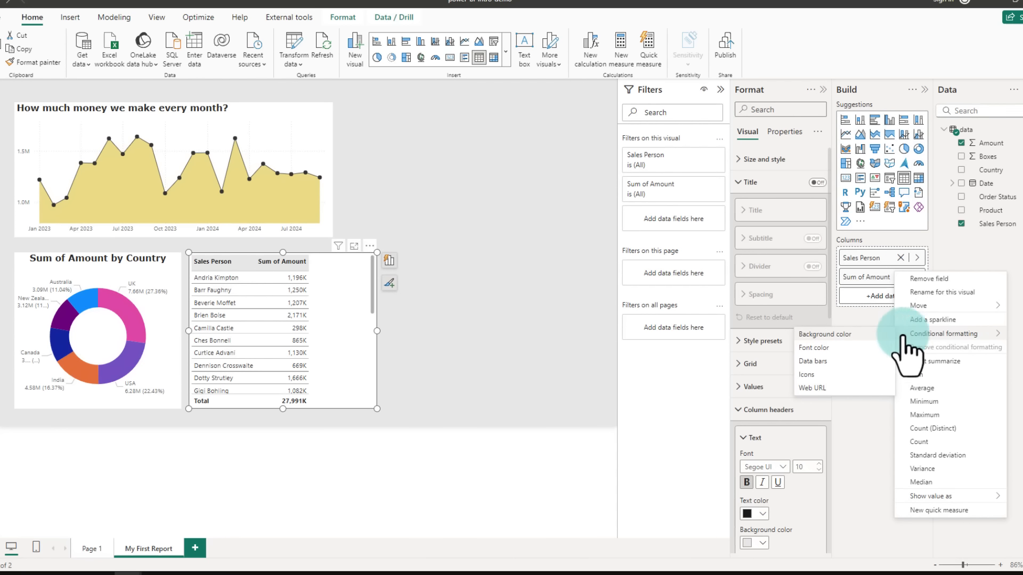
left_click(829, 364)
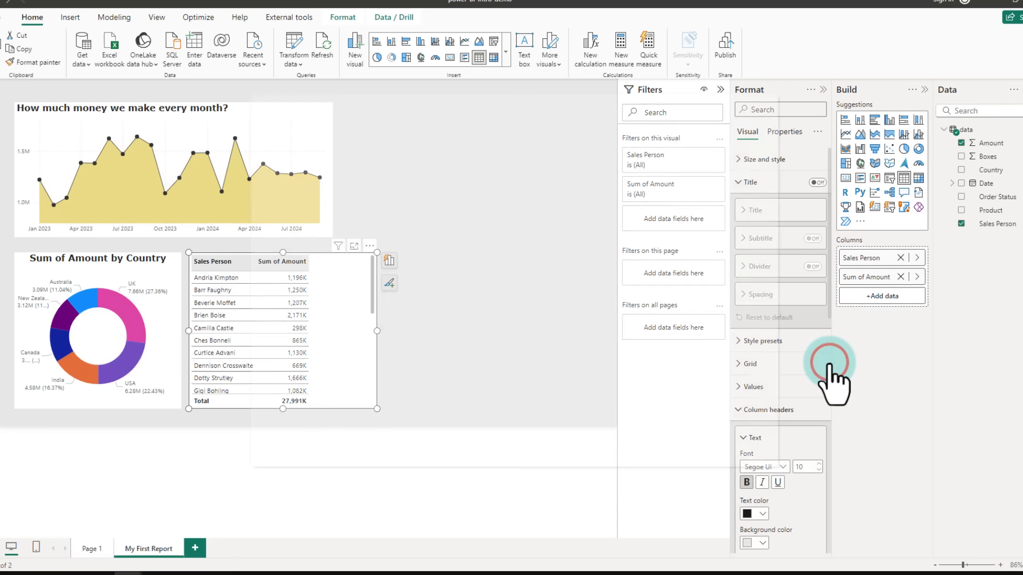
left_click(698, 444)
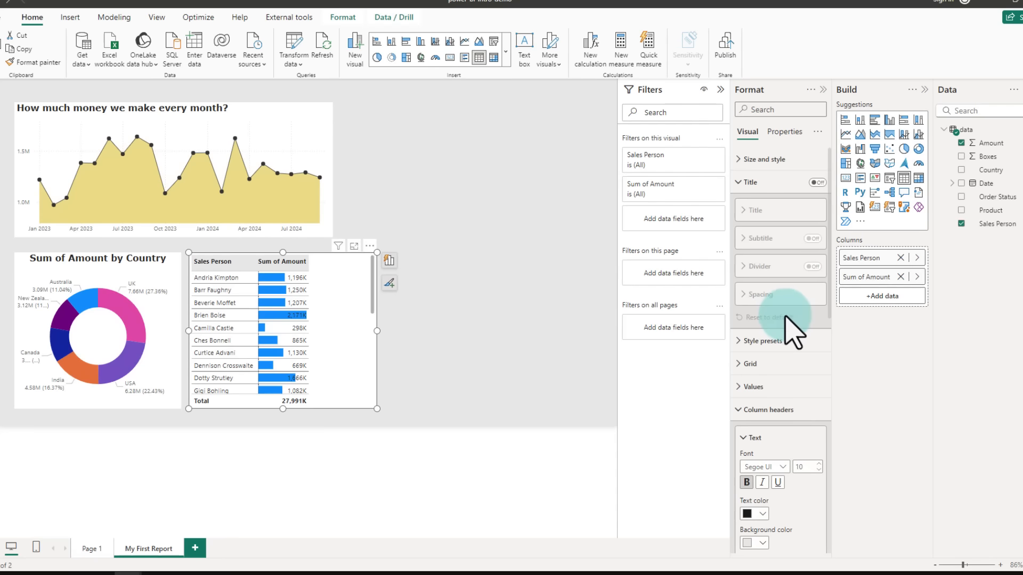
Step: Change the Sum of Amount data bars to a gold/yellow colour
right_click(866, 277)
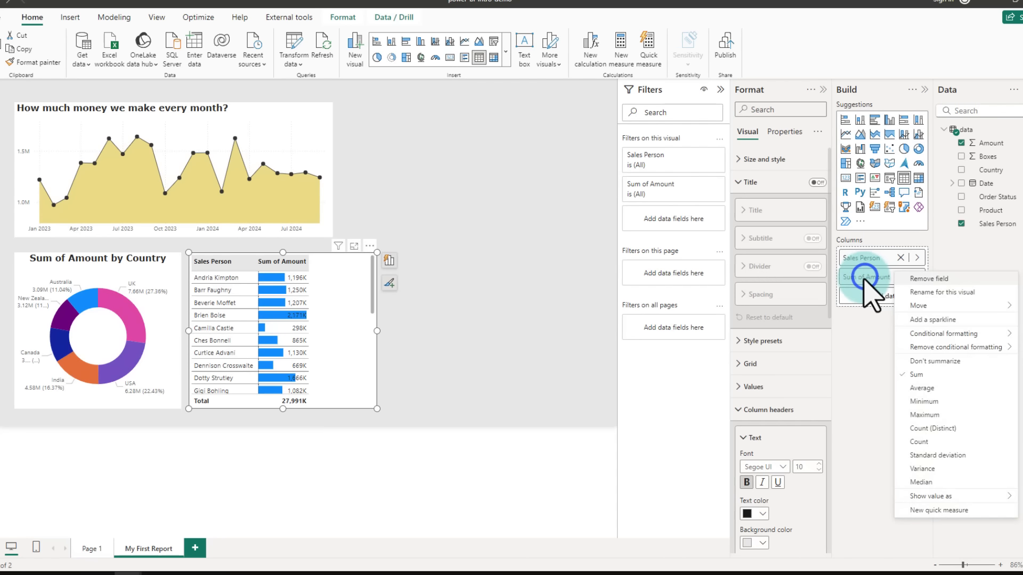
mouse_move(912, 335)
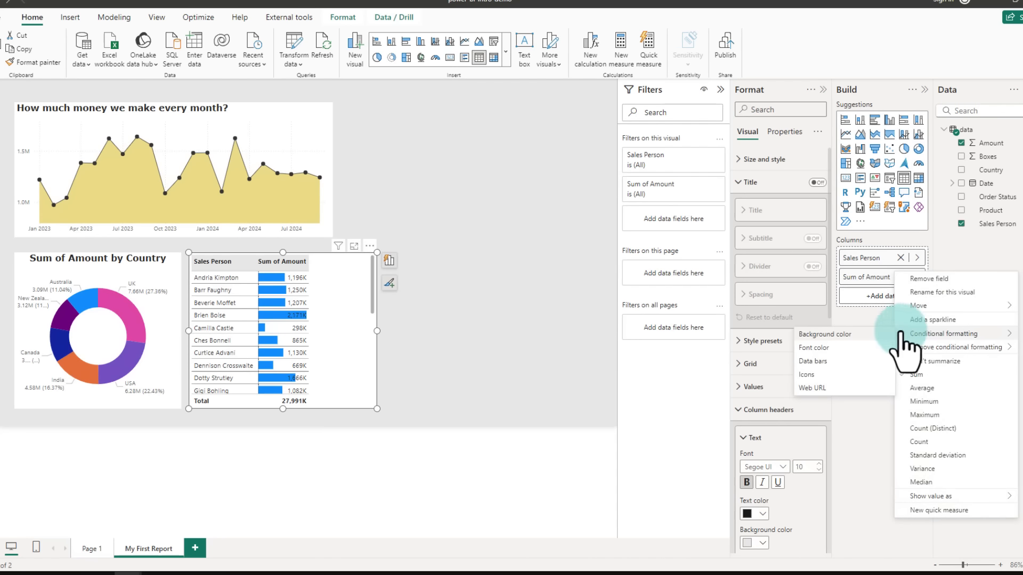
left_click(815, 363)
left_click(280, 332)
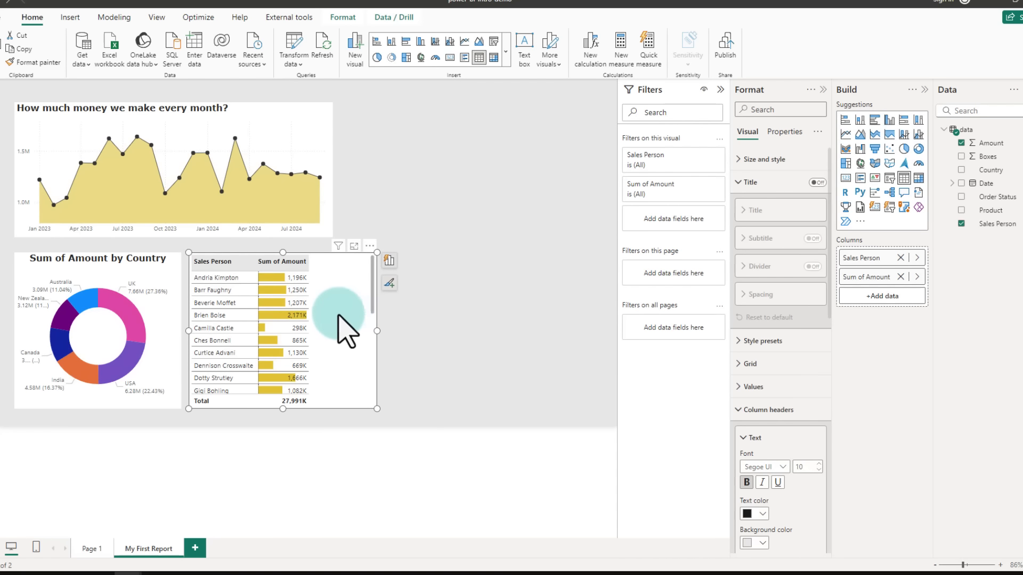
Step: Left-align the Sum of Amount values and narrow the table so it fits its two columns
left_click_drag(283, 272, 311, 402)
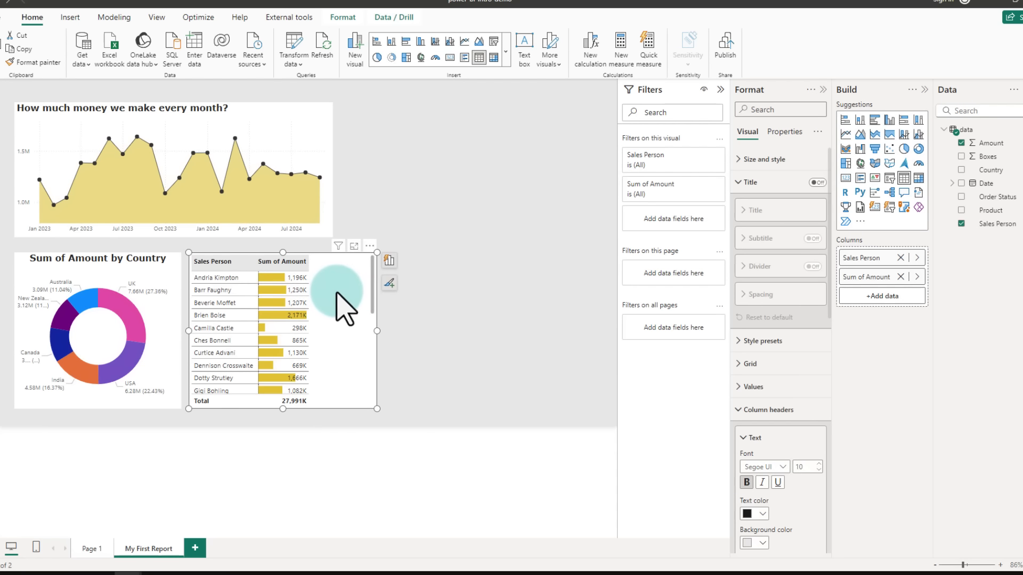
scroll(789, 312, "down", 2)
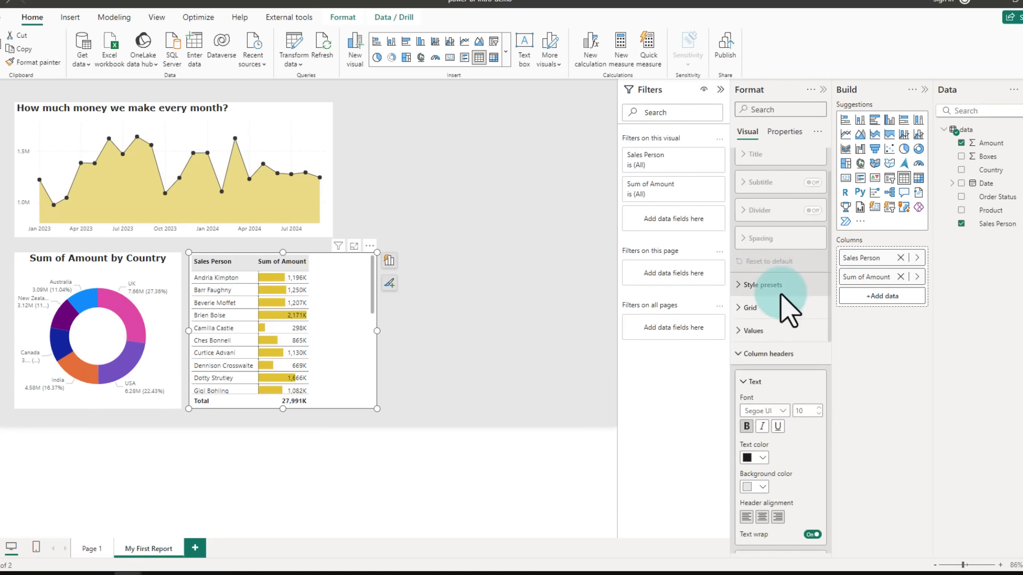
scroll(788, 312, "down", 6)
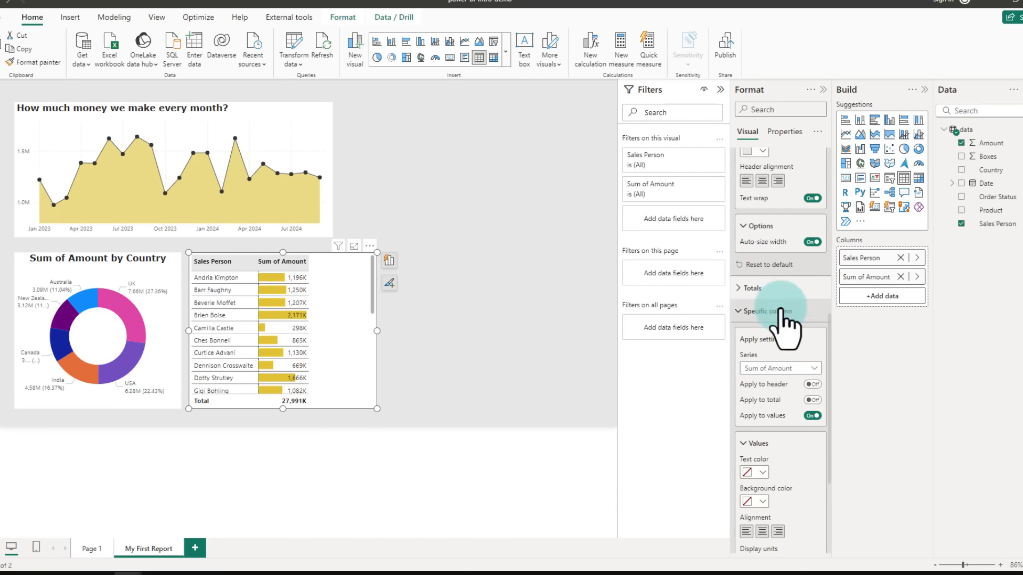
scroll(762, 400, "down", 2)
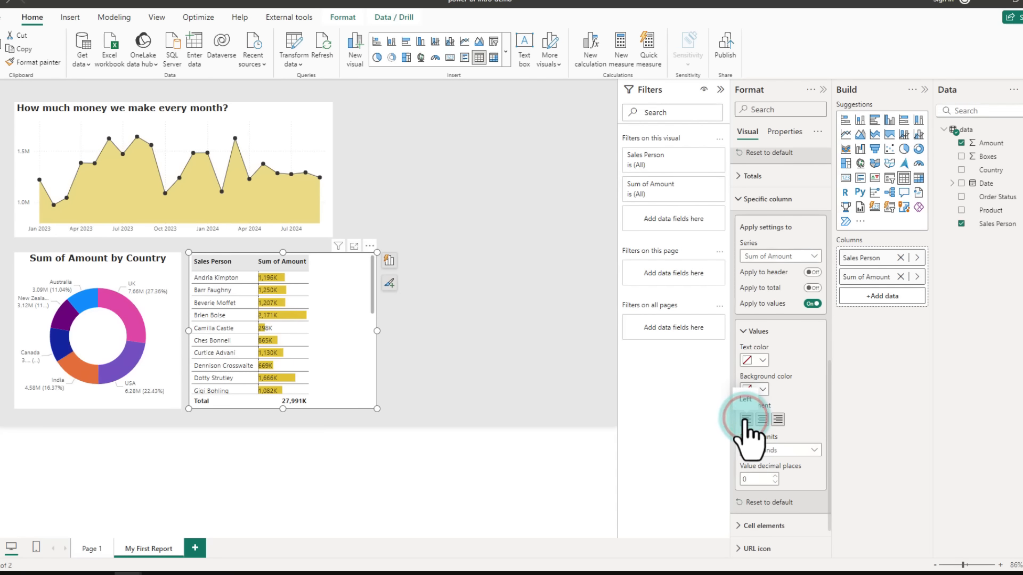
left_click_drag(377, 331, 335, 329)
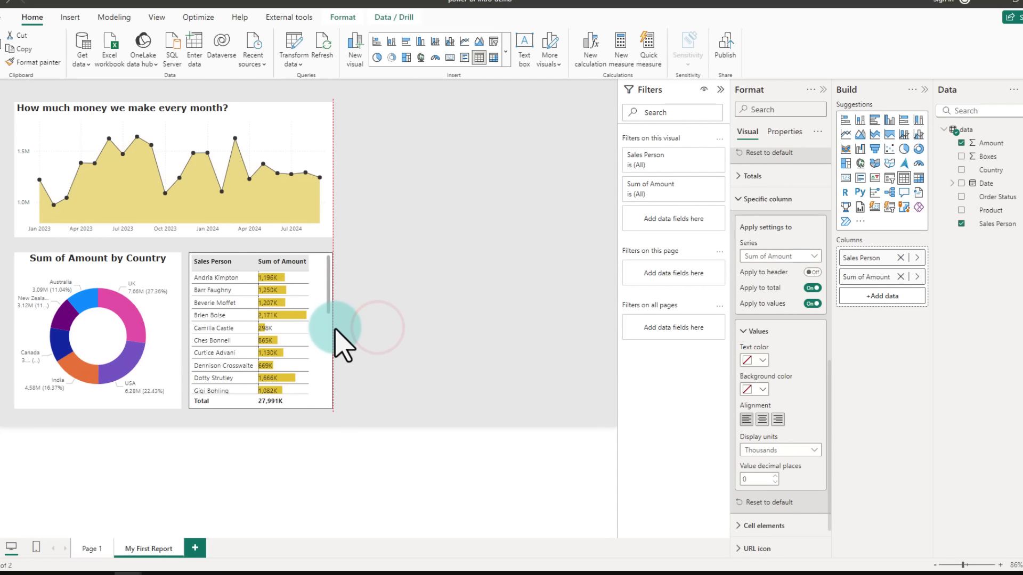
Step: Copy the Average of Boxes by Sales Person bar chart from Page 1 and paste it into My First Report
left_click(343, 223)
left_click_drag(349, 91, 608, 413)
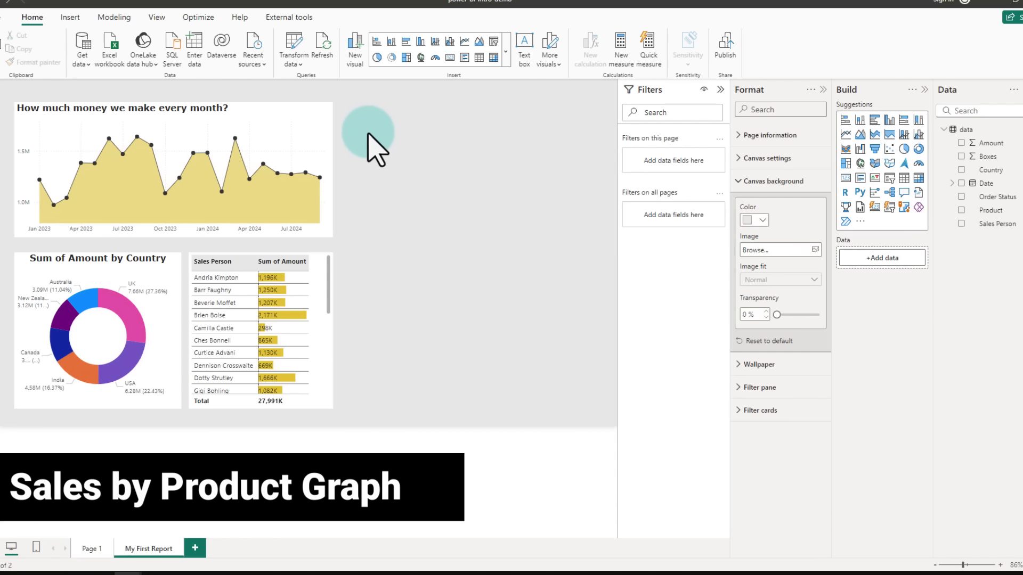
left_click(92, 549)
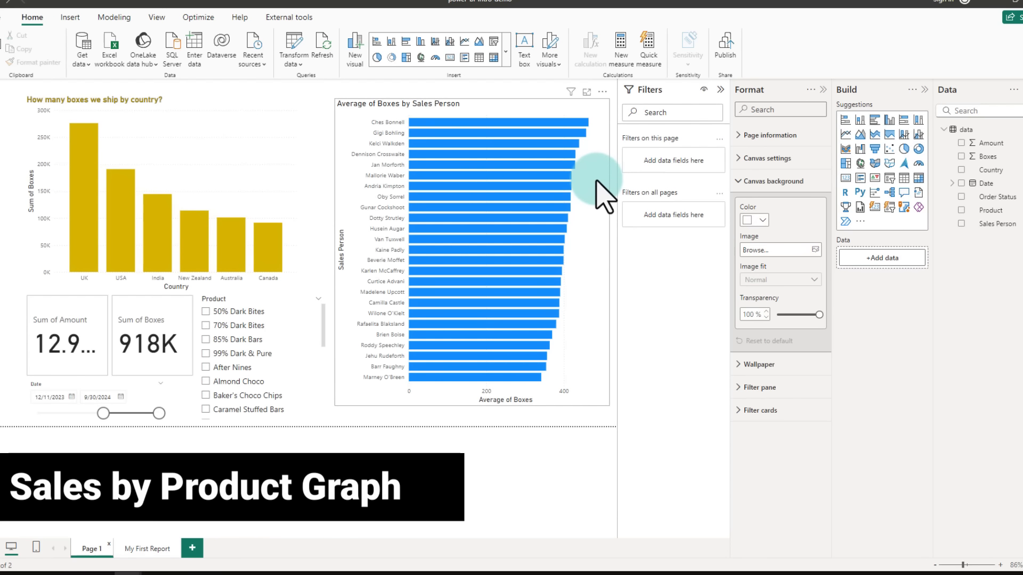
mouse_move(528, 173)
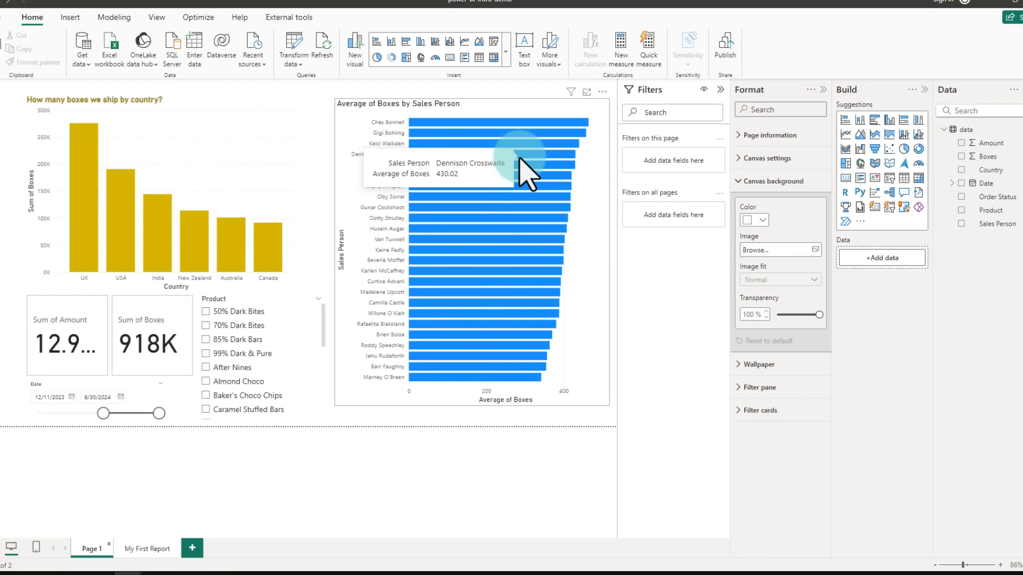
mouse_move(347, 108)
left_mouse_down()
mouse_move(376, 302)
mouse_move(408, 392)
left_mouse_up()
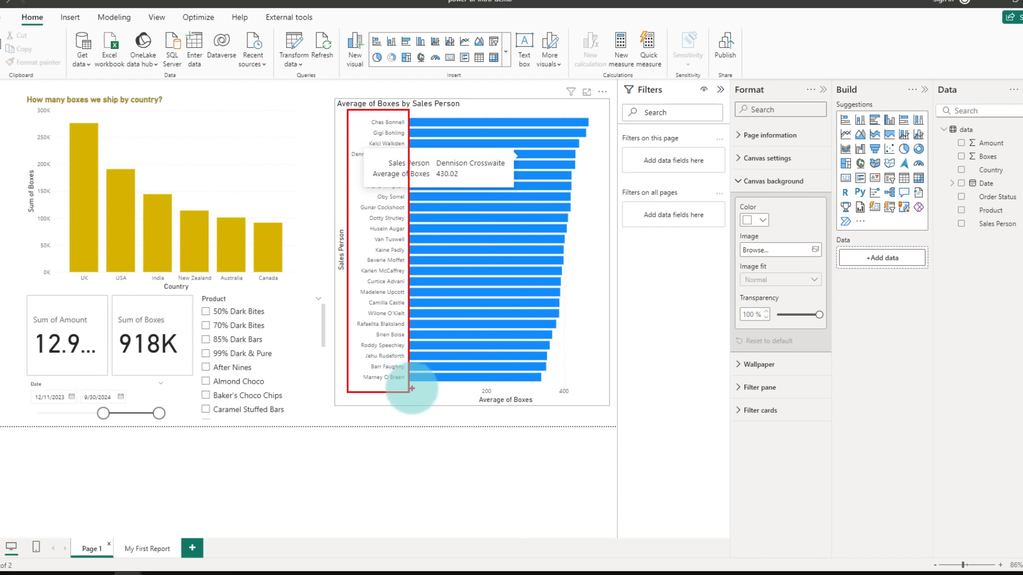
left_click(600, 346)
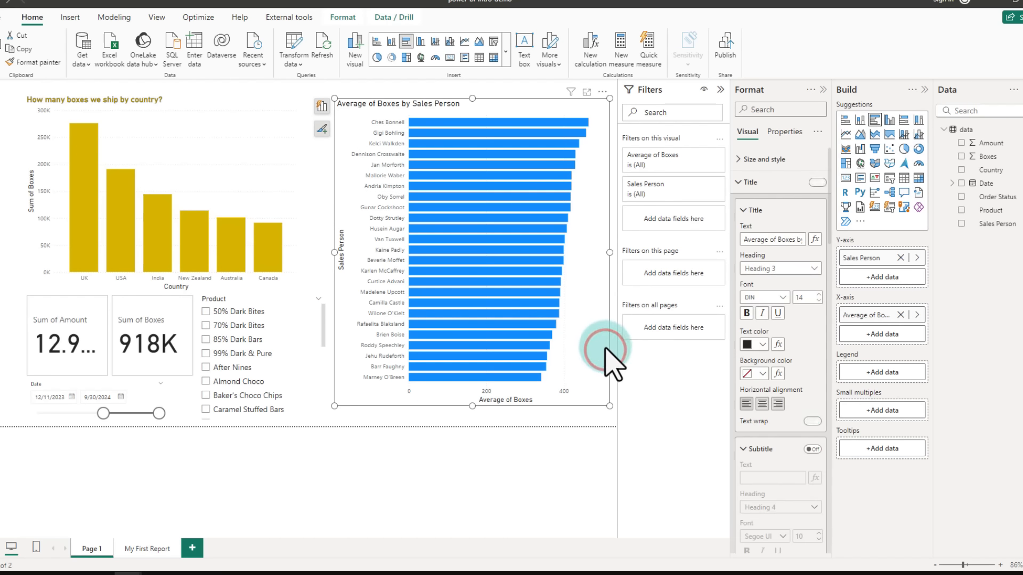
left_click(145, 549)
key("ctrl+v")
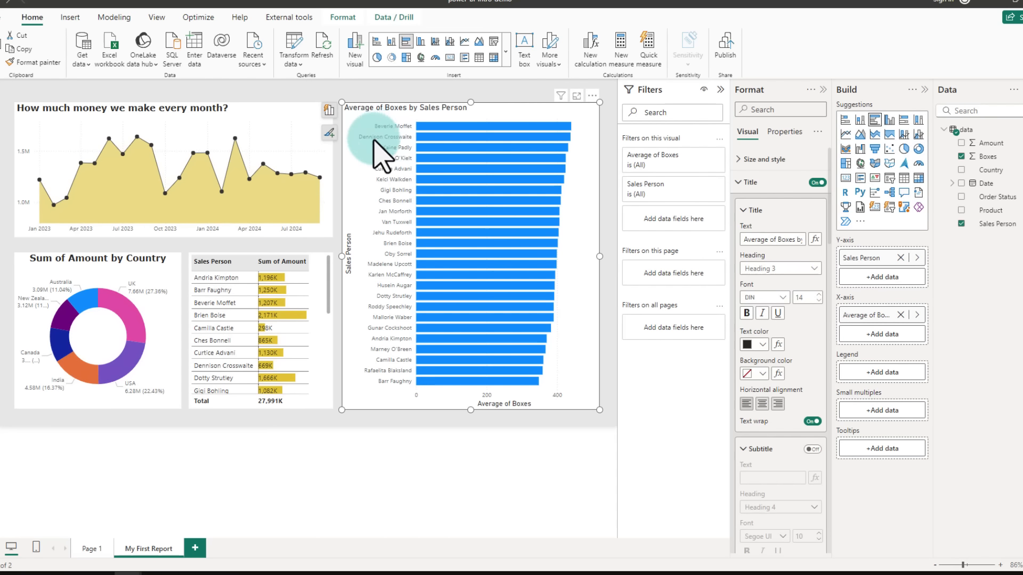
Step: Replace the pasted chart's Y-axis field Sales Person with Product
mouse_move(345, 122)
left_mouse_down()
mouse_move(410, 273)
mouse_move(416, 398)
left_mouse_up()
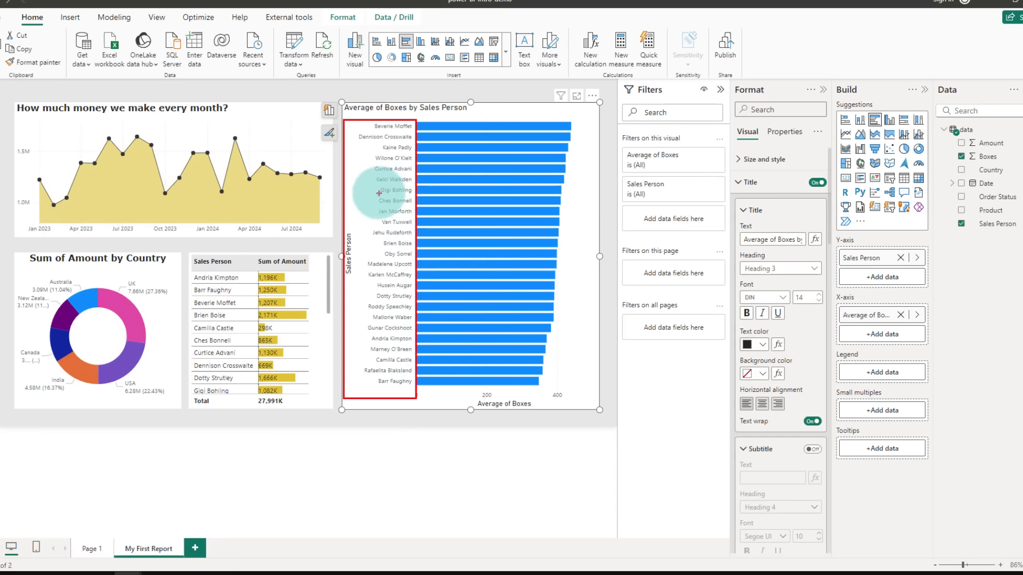
key("Escape")
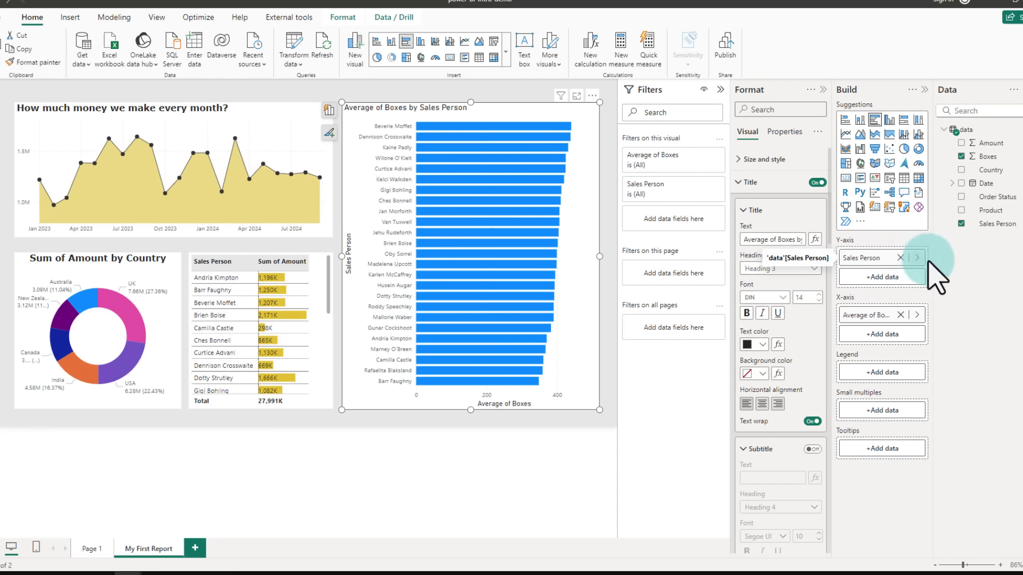
left_click(902, 258)
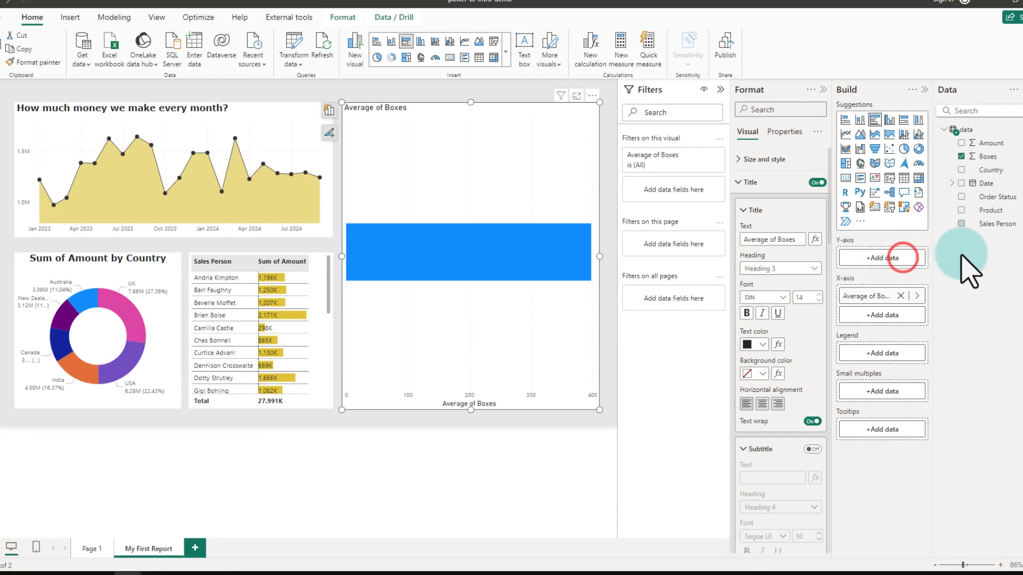
left_click(852, 257)
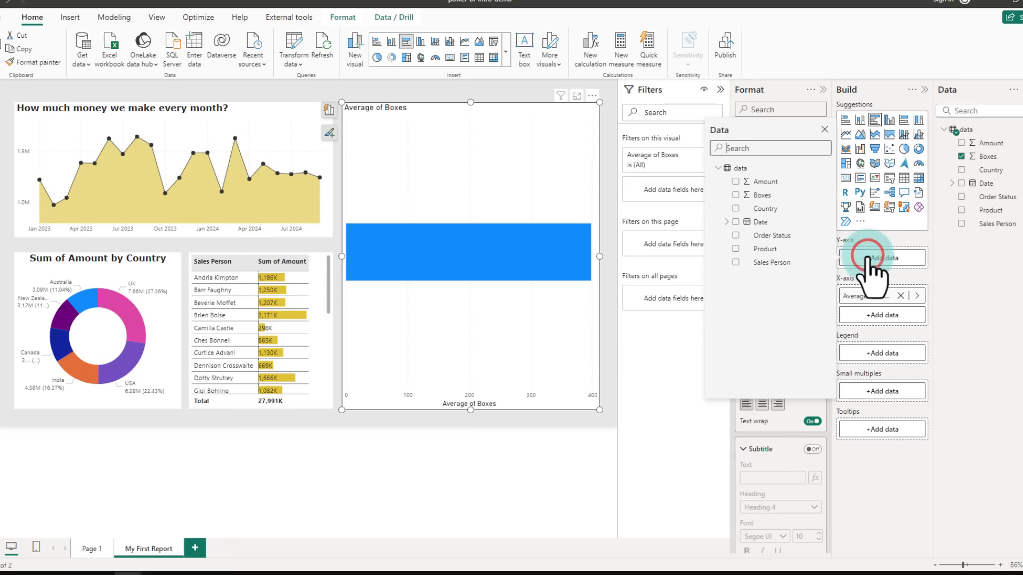
left_click(735, 250)
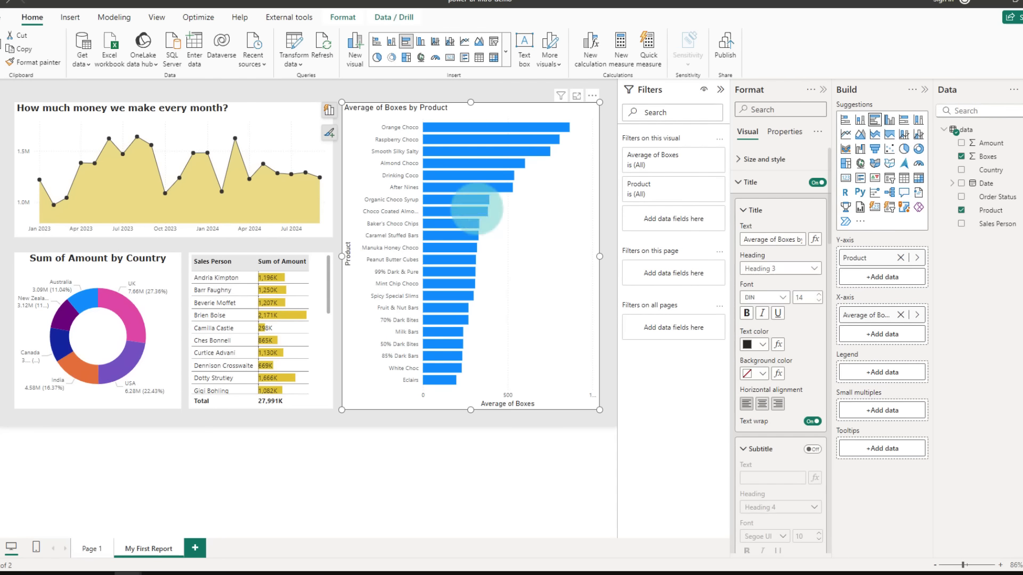
Step: Replace the chart's X-axis Average of Boxes with Amount, so it shows Sum of Amount by Product
mouse_move(419, 119)
left_mouse_down()
mouse_move(602, 346)
mouse_move(599, 405)
mouse_move(553, 388)
left_mouse_up()
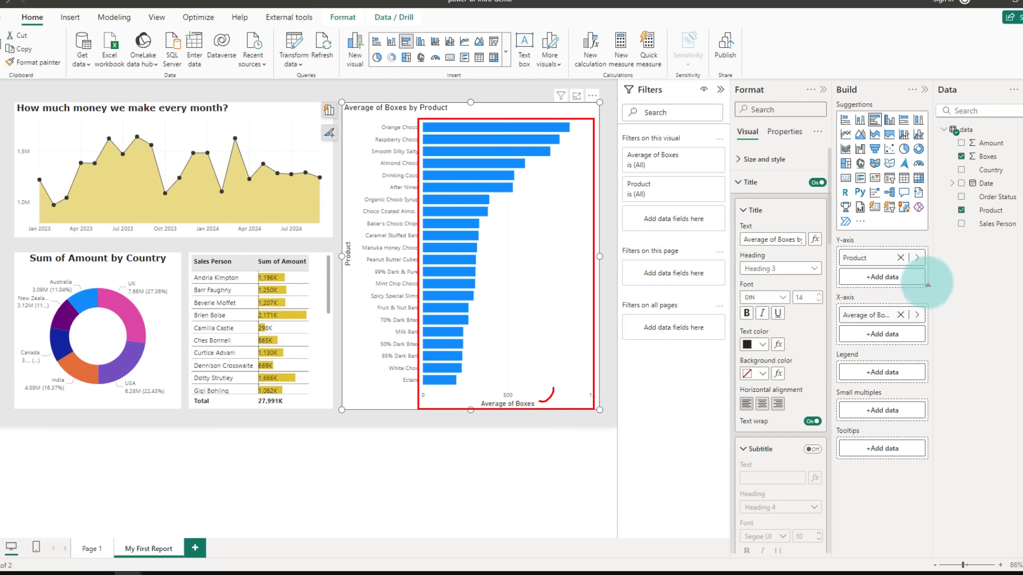
key("Escape")
left_click(899, 314)
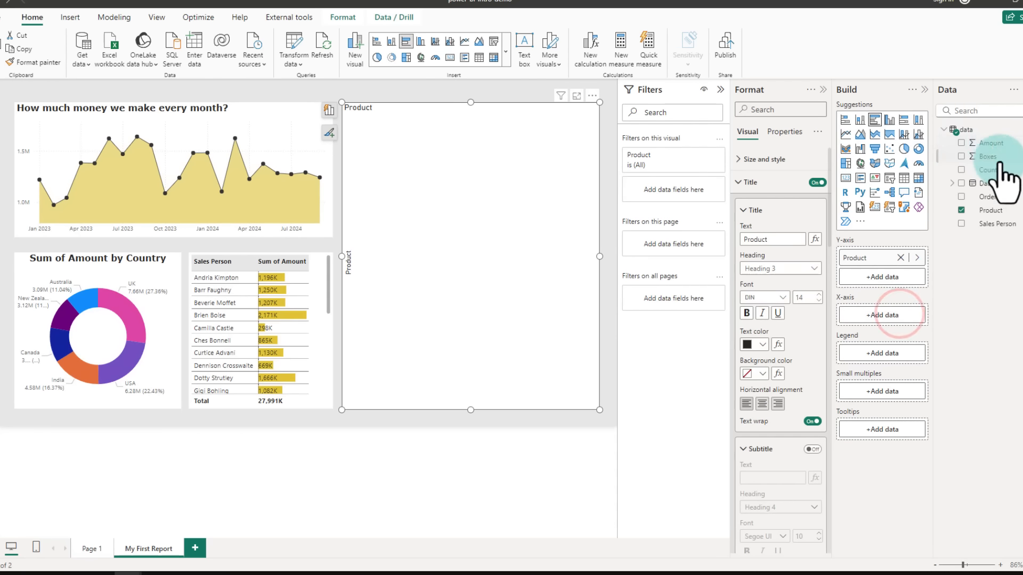
left_click(960, 142)
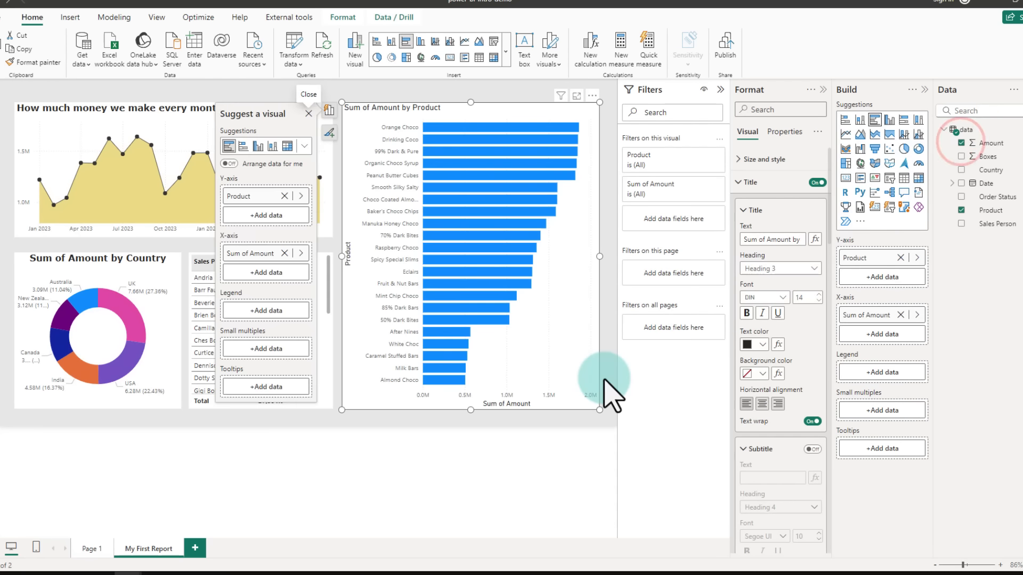
mouse_move(492, 127)
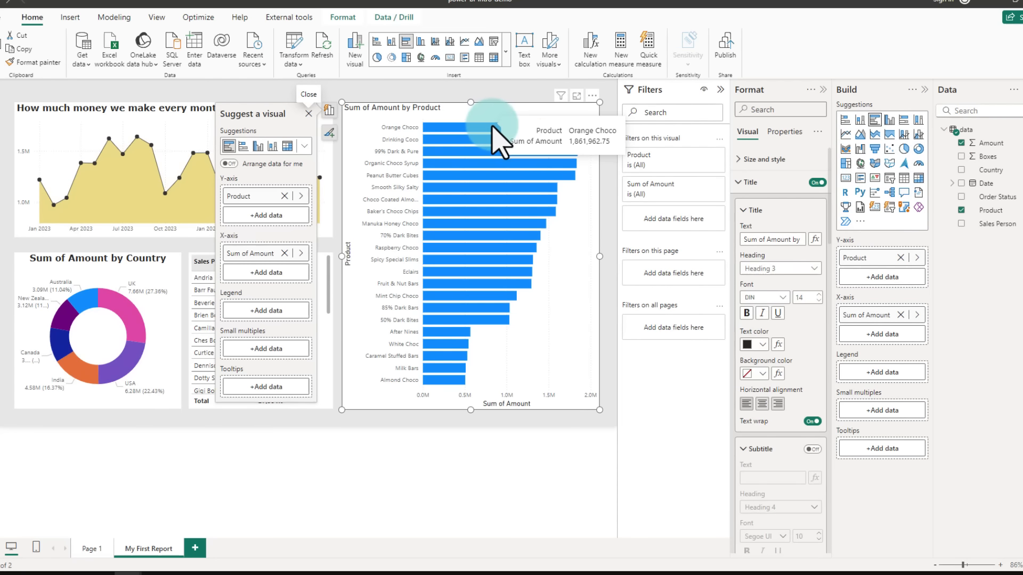
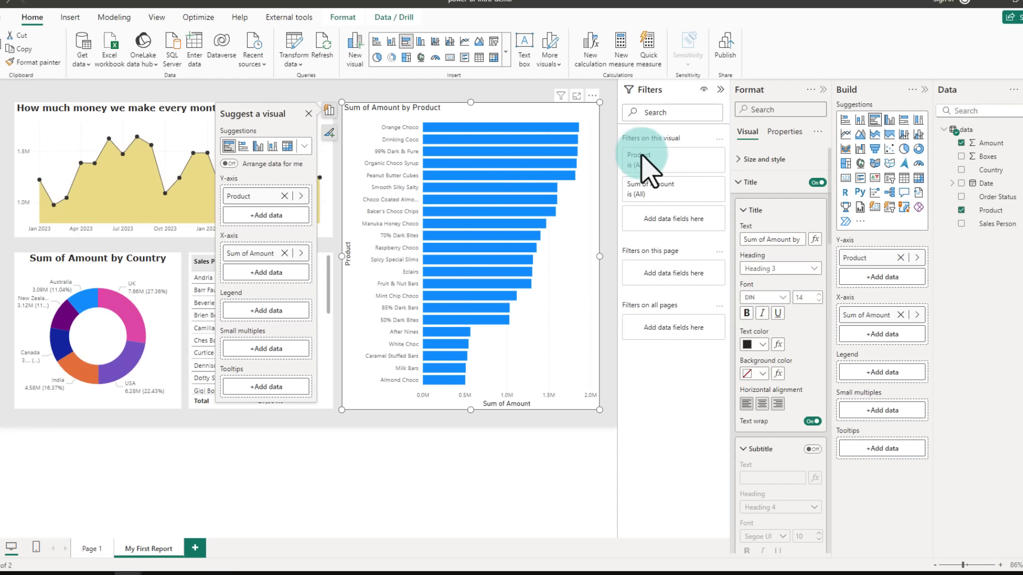
Step: Apply gradient conditional colouring to the product chart's bars, based on Sum of Amount
left_click(743, 182)
left_click(751, 229)
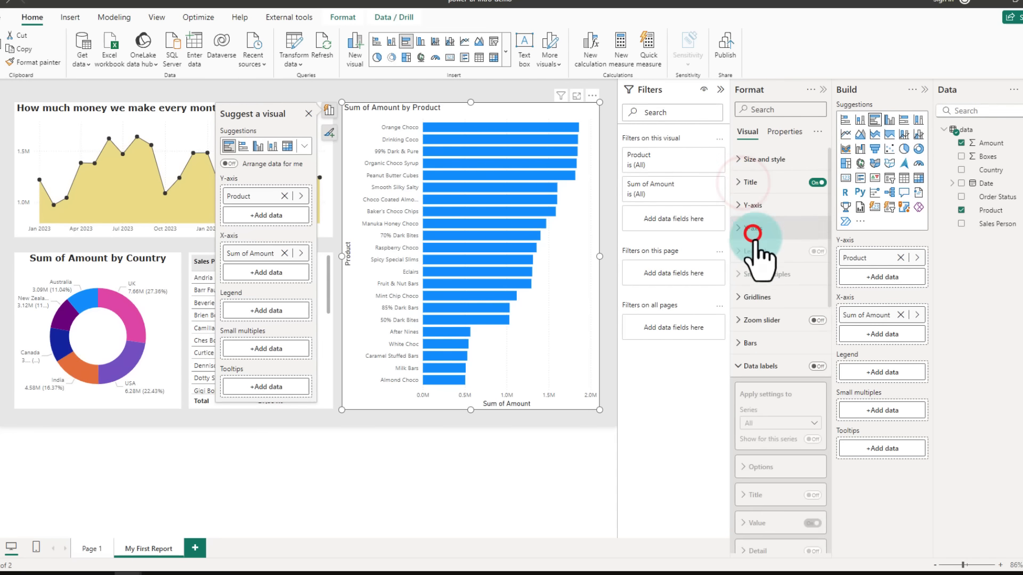
left_click(745, 337)
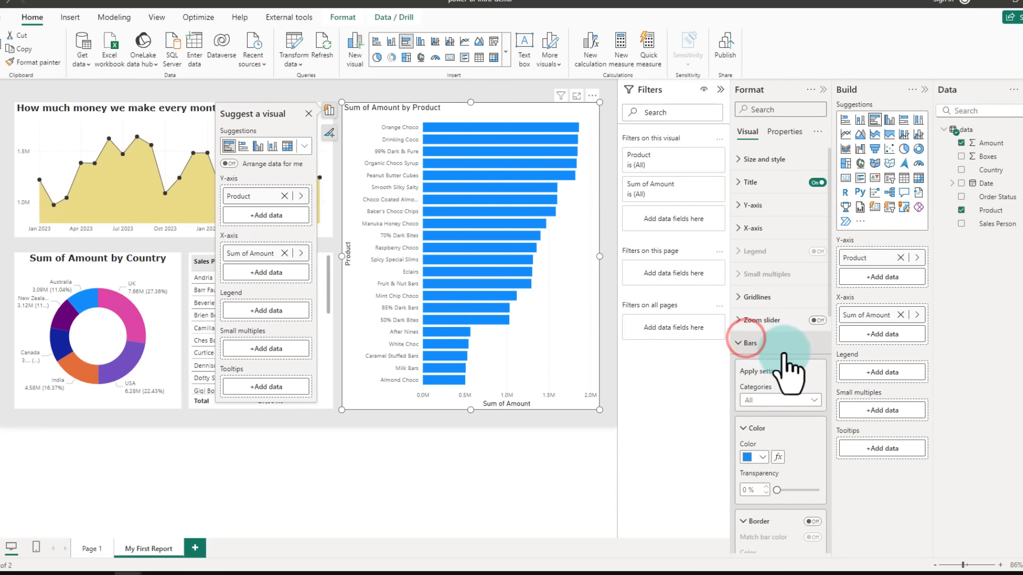
left_click(735, 439)
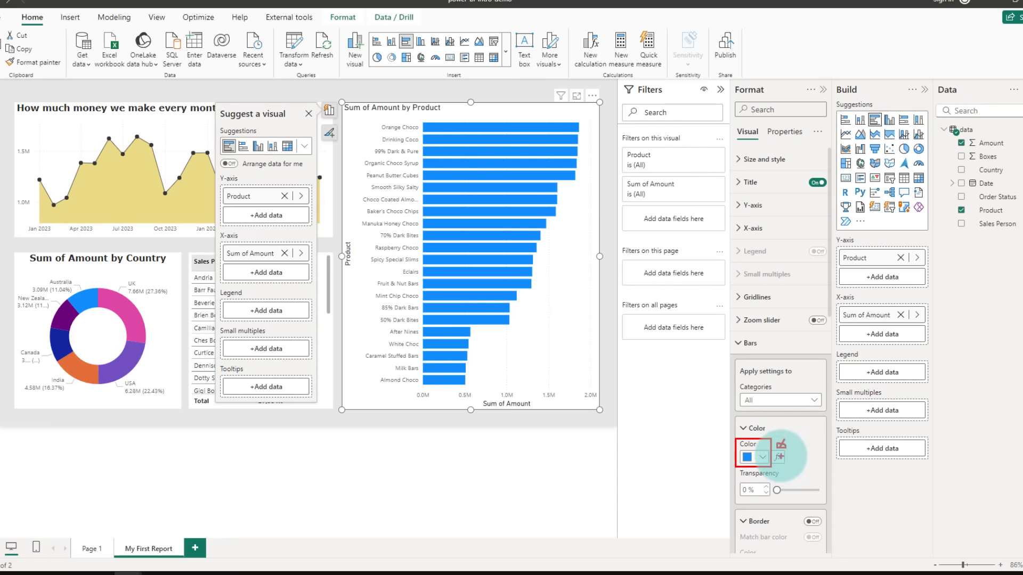
left_click(778, 457)
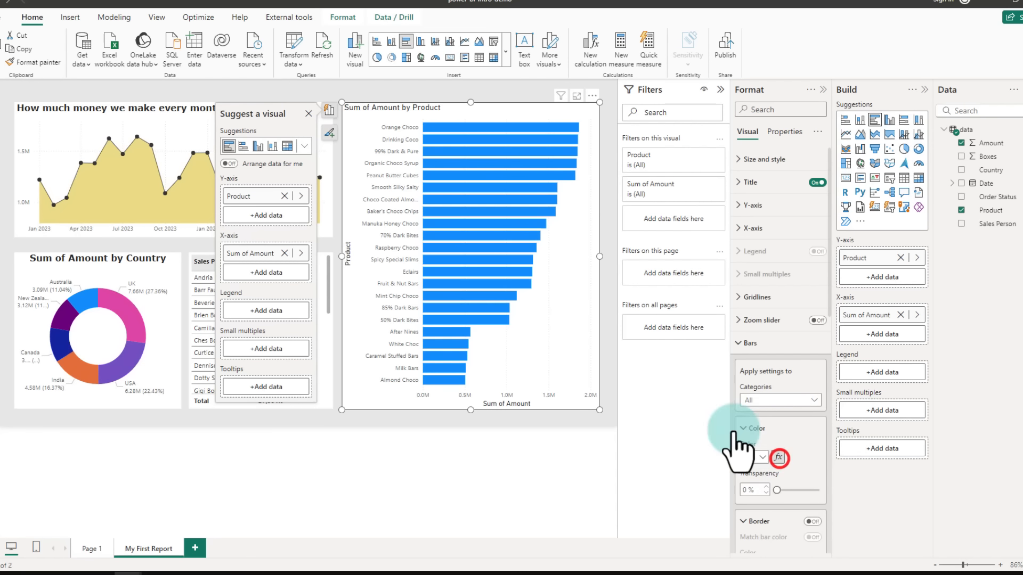
left_click(303, 160)
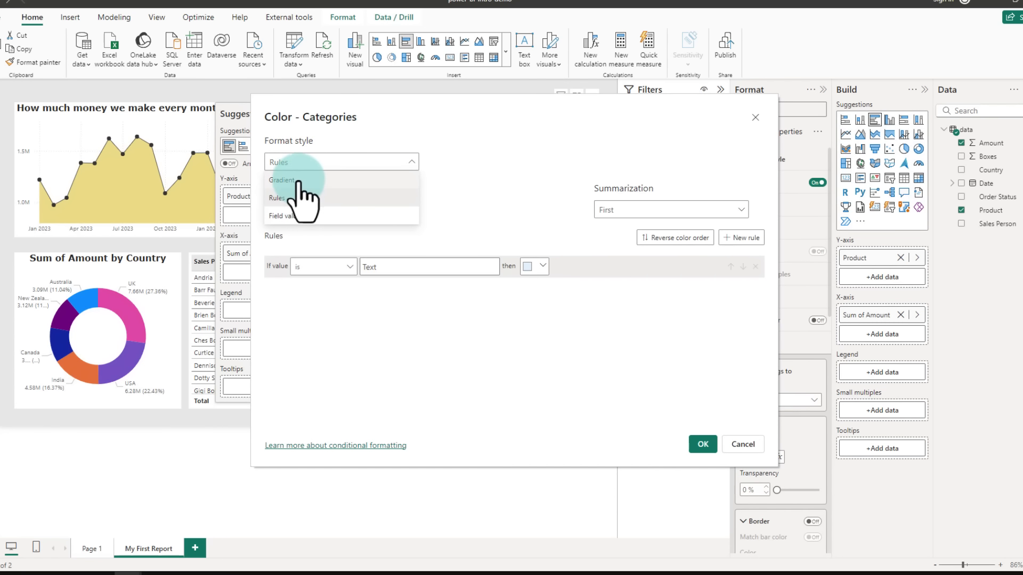
left_click(282, 180)
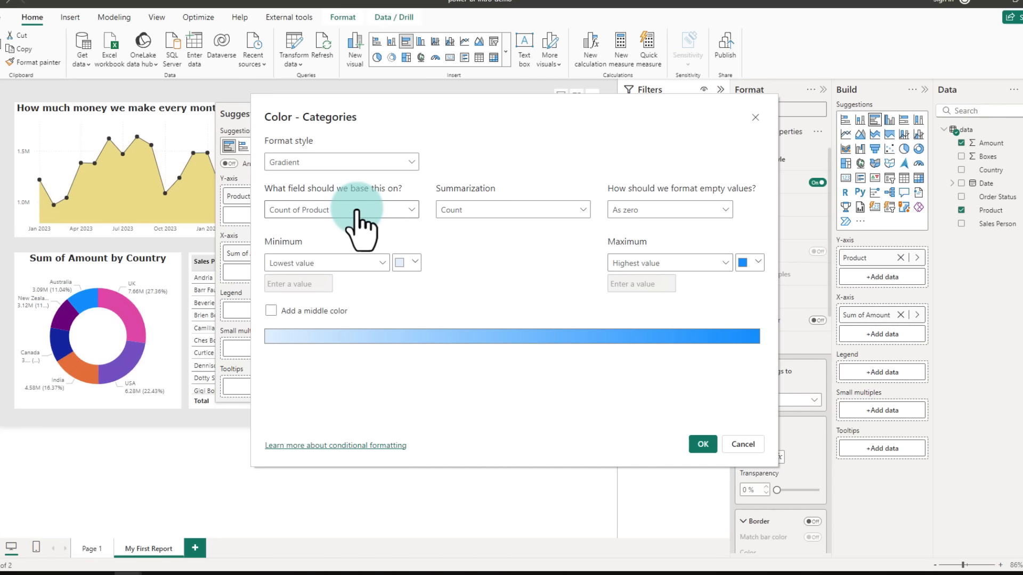
left_click(290, 210)
left_click(275, 248)
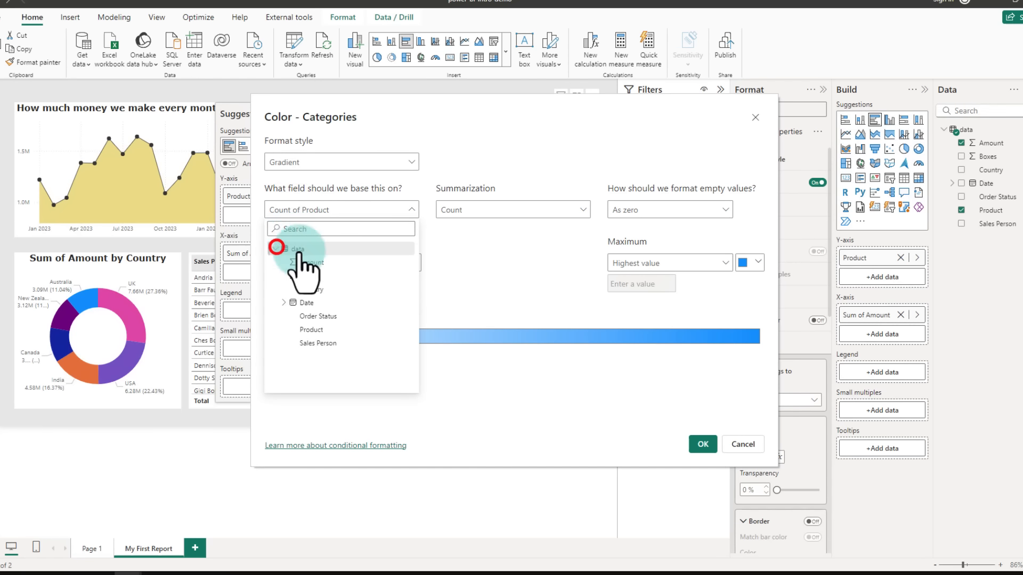
left_click(310, 263)
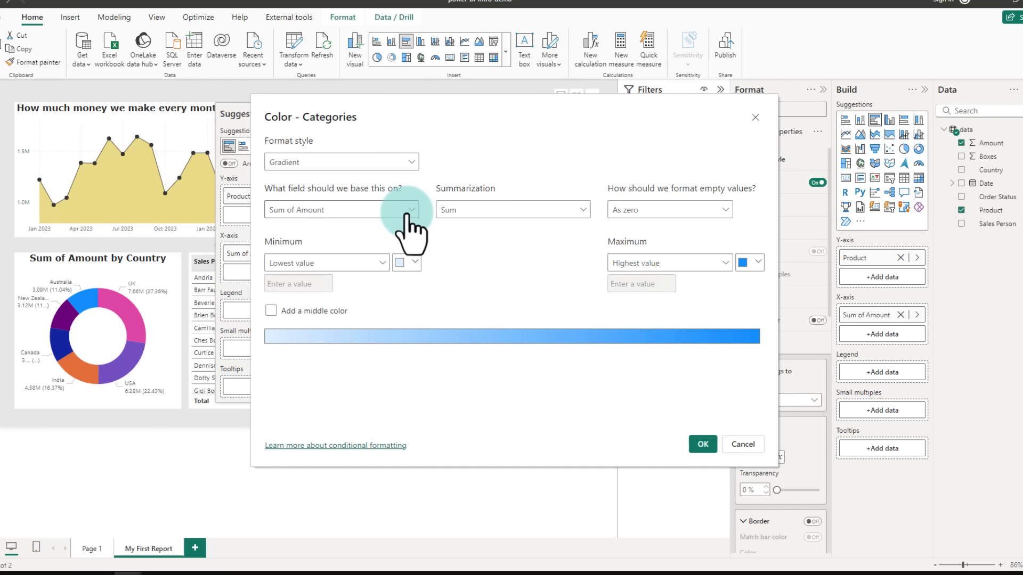
left_click(698, 443)
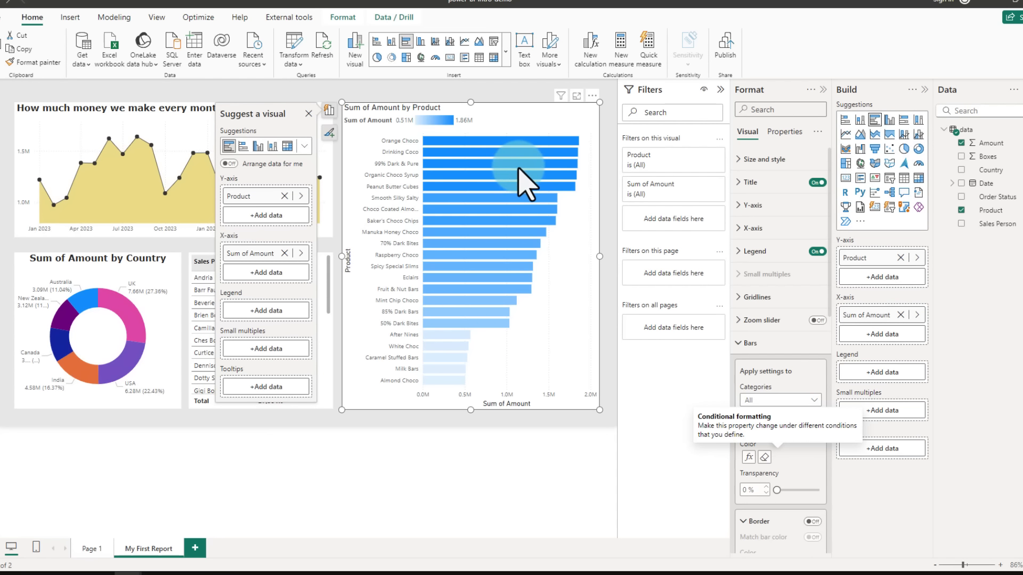
Step: Reopen the bars' conditional colour formatting and switch the format style to Rules
mouse_move(530, 184)
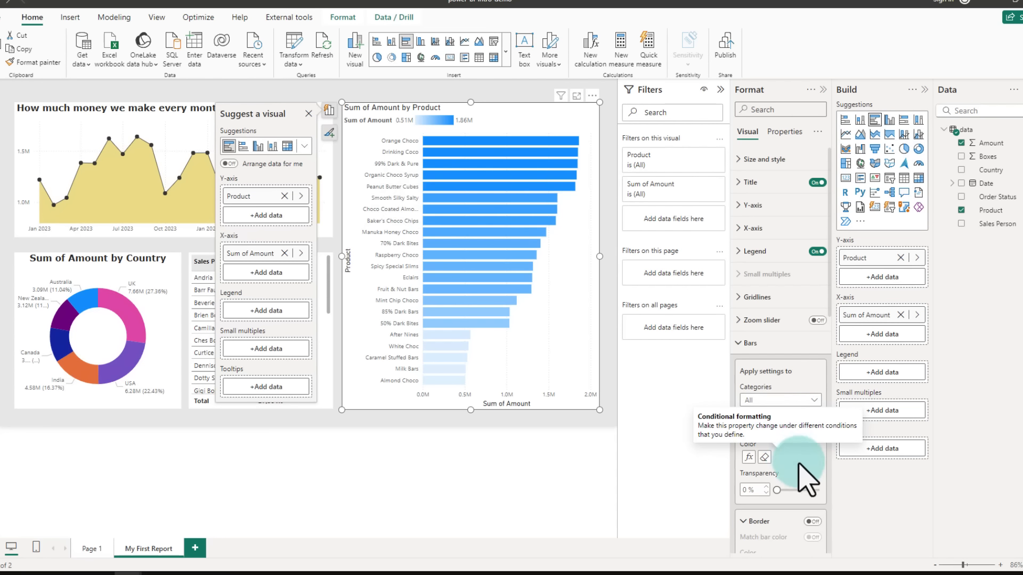
left_click(748, 457)
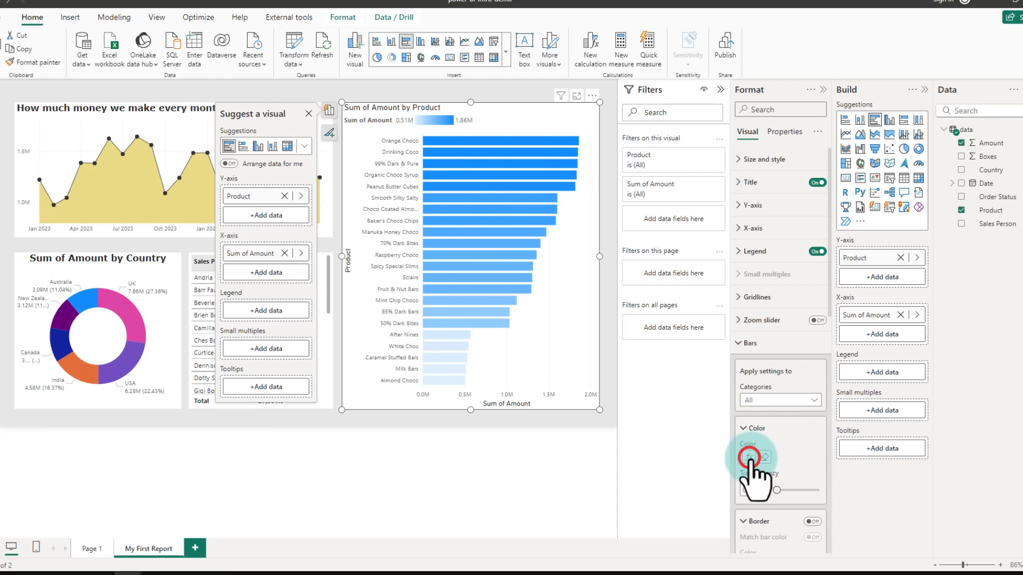
left_click(329, 161)
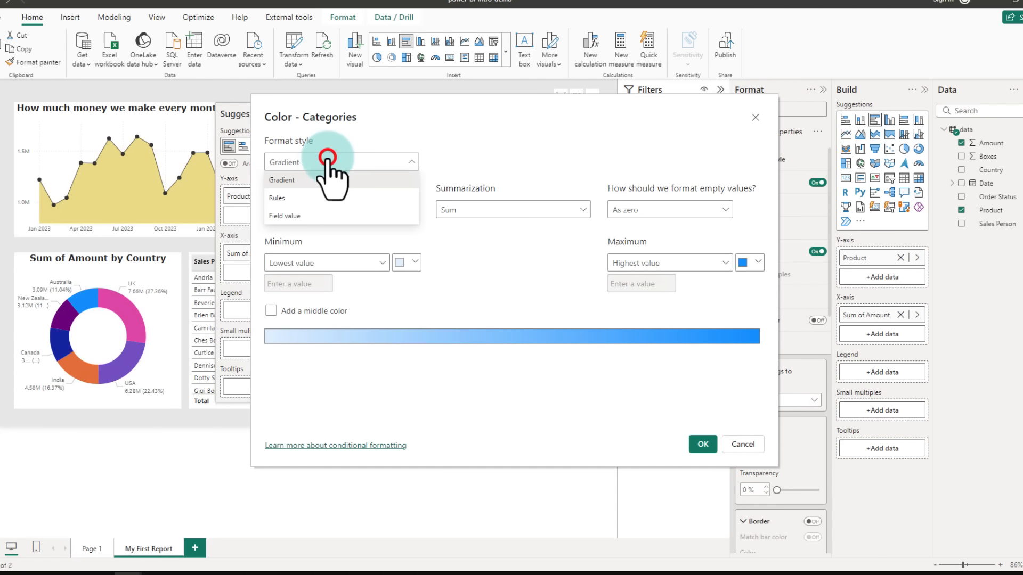
left_click(284, 198)
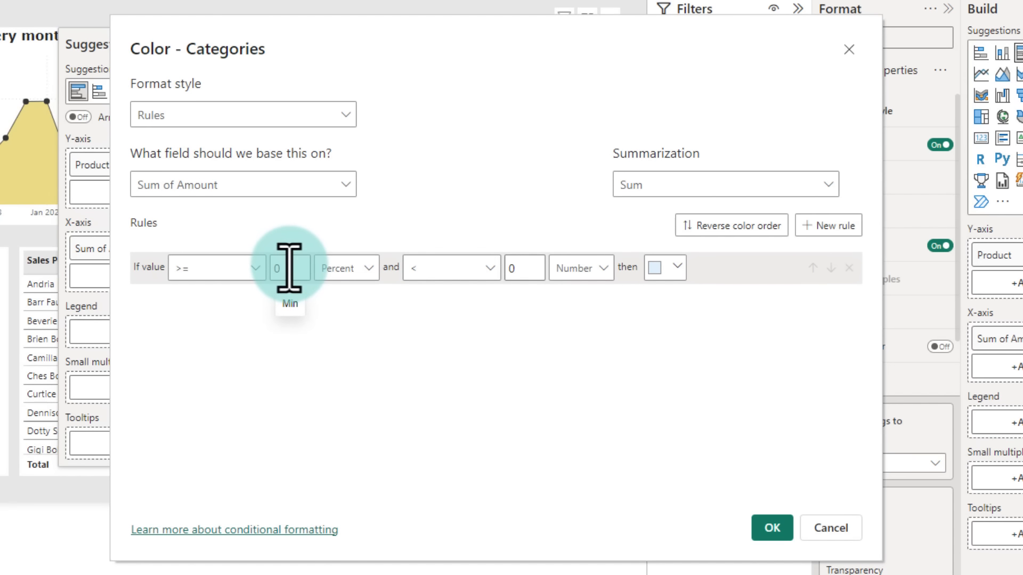
Step: Set the first rule to colour values from 0 (Number) up to 1500000 grey
left_click(339, 267)
left_click(352, 289)
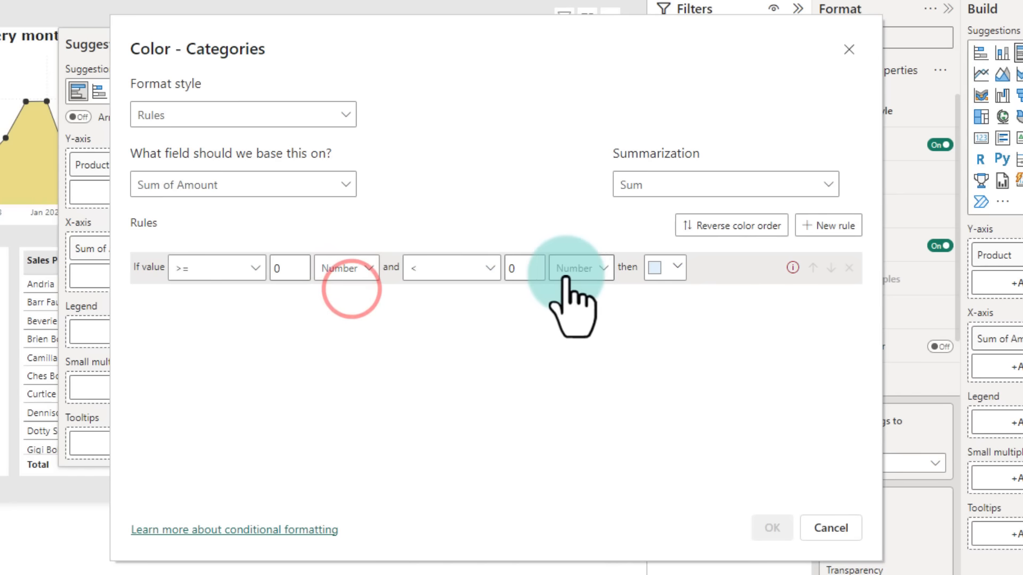
left_click(522, 268)
type("1")
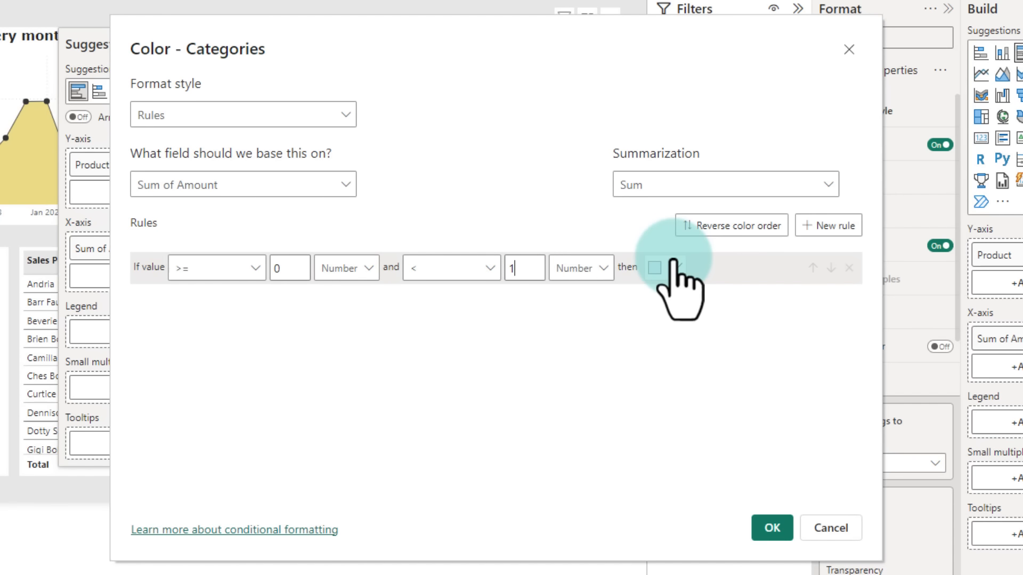
type("5000")
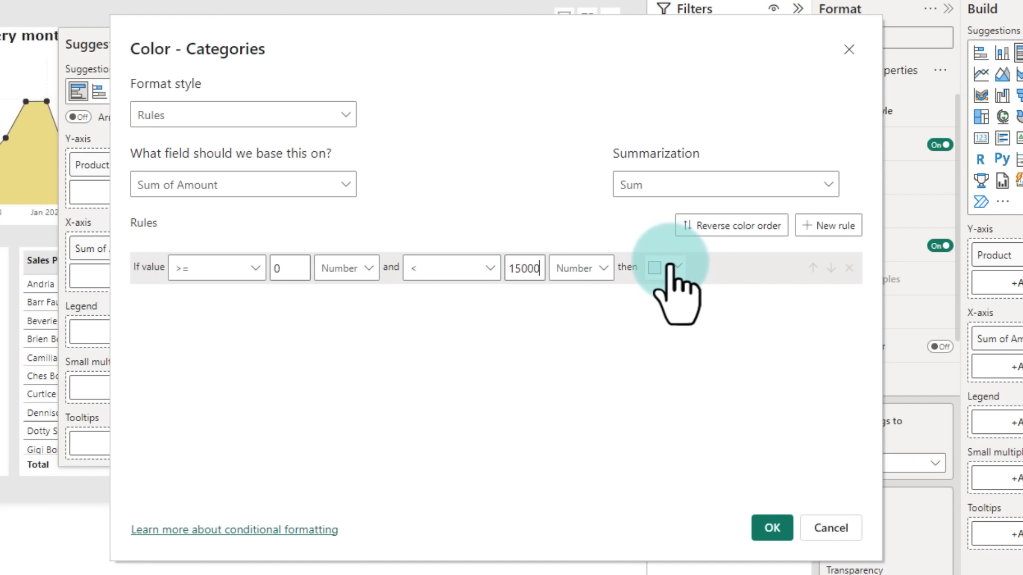
left_click(674, 266)
left_click(559, 341)
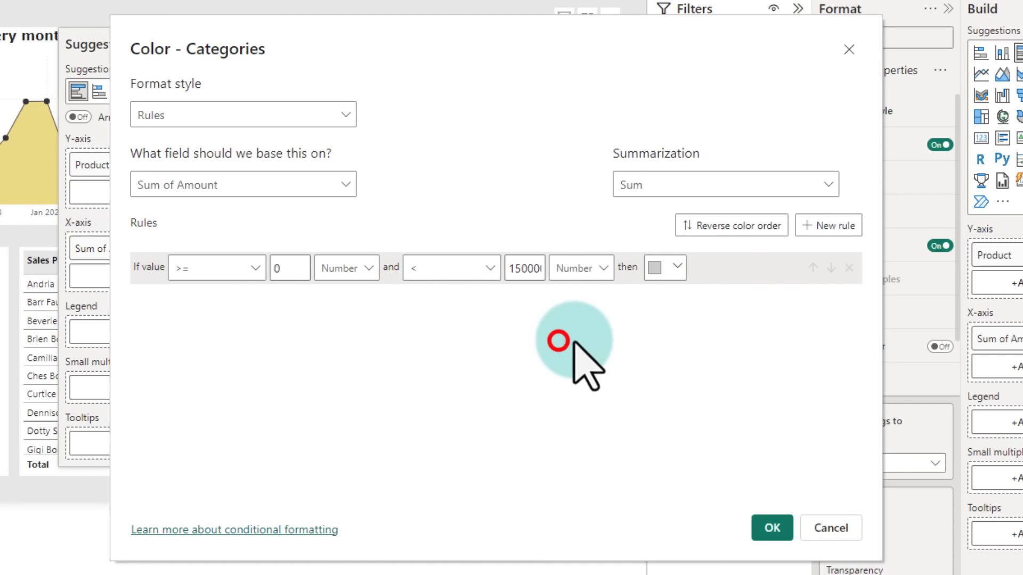
Step: Add a second rule colouring values from 1500000 (Number) up to Max in yellow #e1c233, and apply the rules
left_click(808, 225)
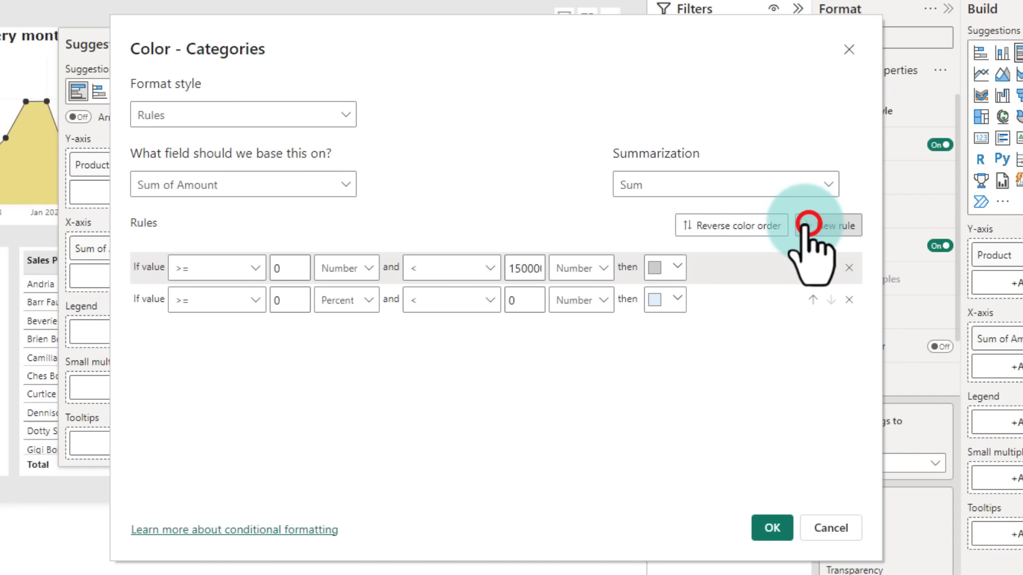
left_click(288, 298)
type("1")
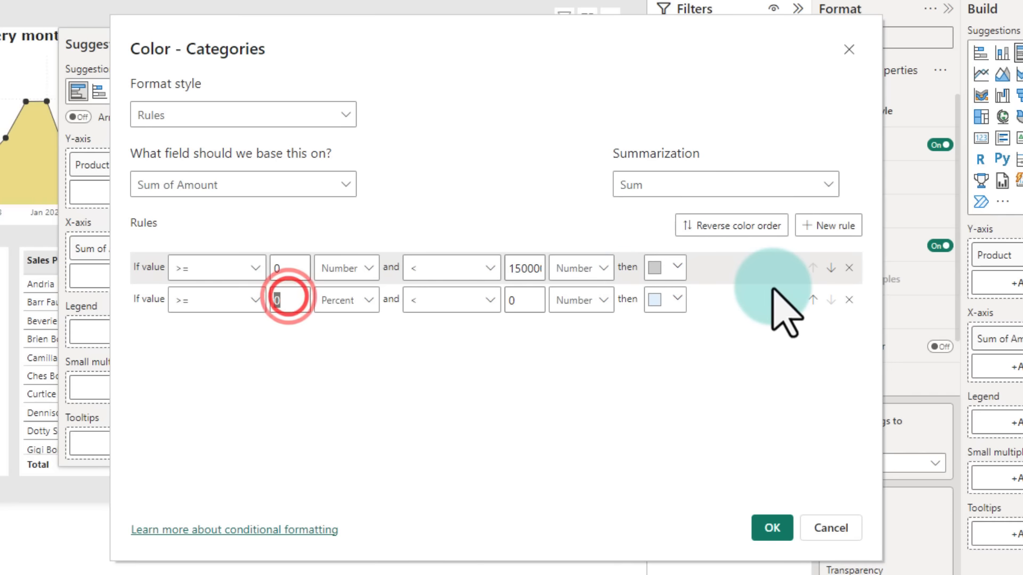
type("50000")
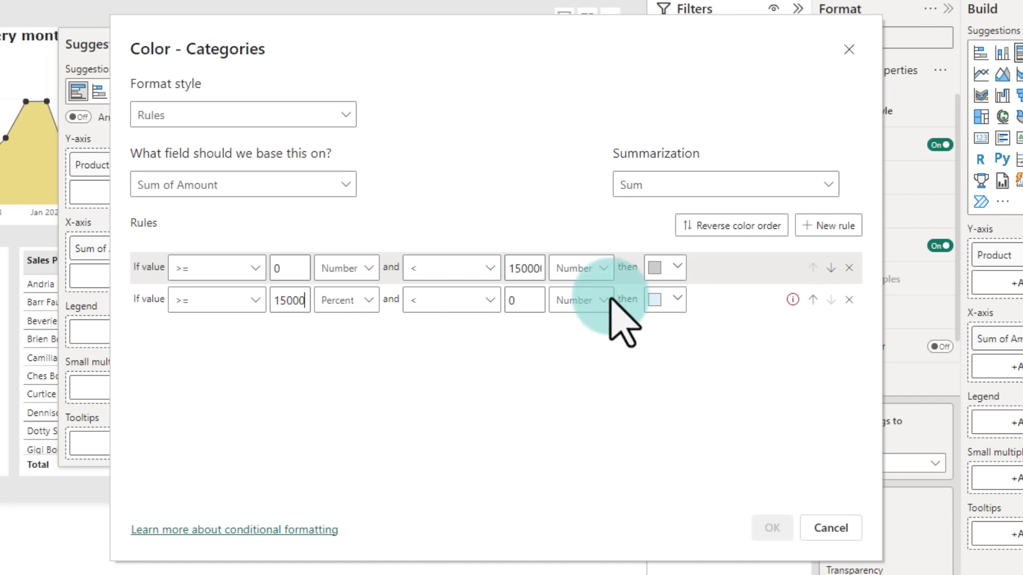
left_click(352, 301)
left_click(351, 322)
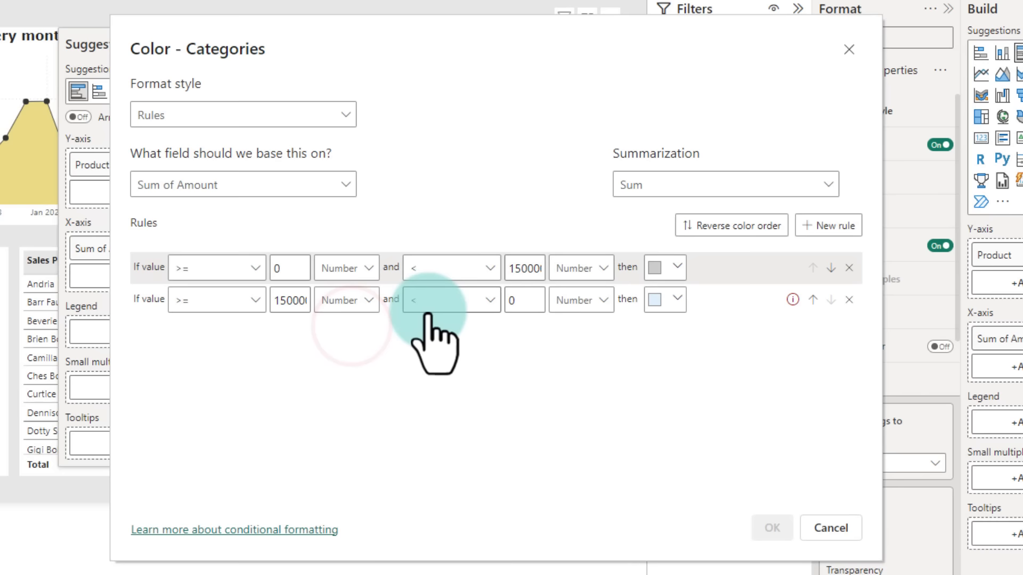
left_click(531, 300)
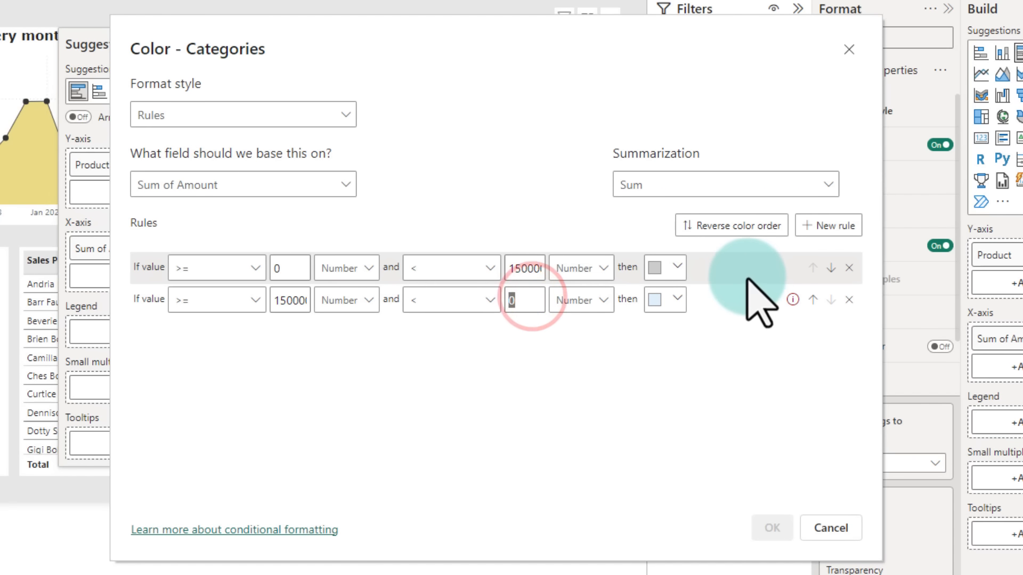
key("BackSpace")
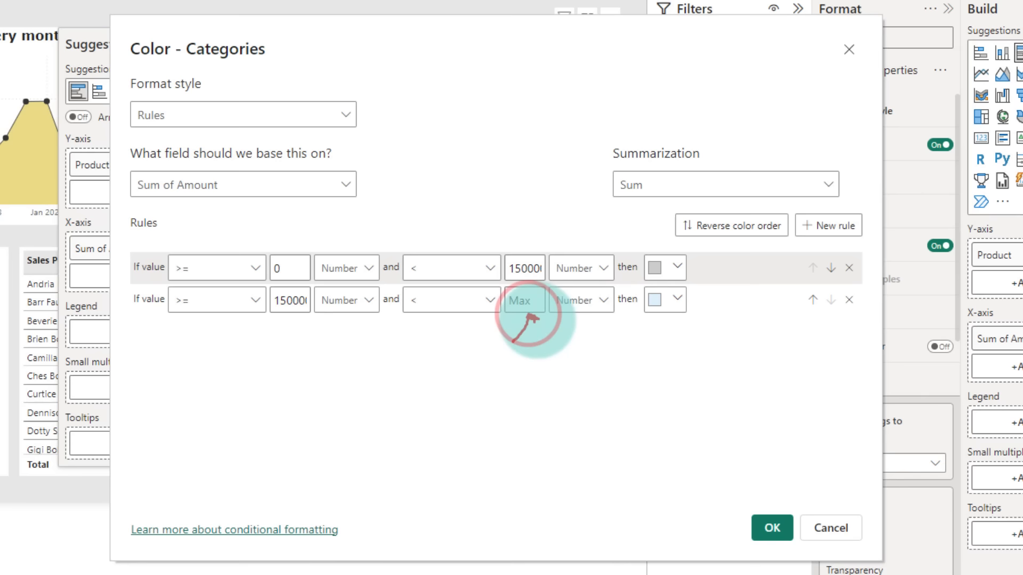
left_click(674, 300)
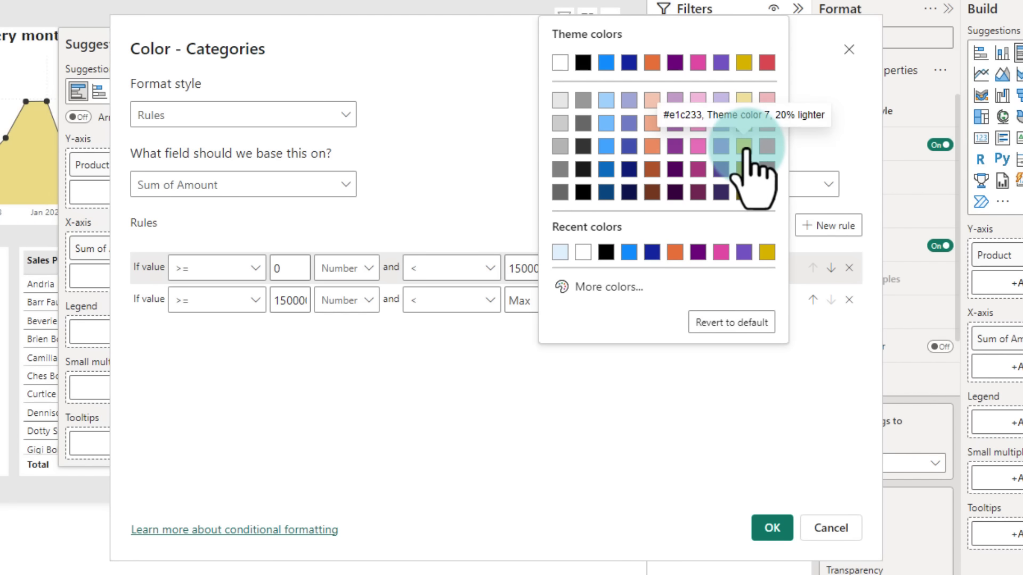
left_click(745, 148)
left_click(772, 528)
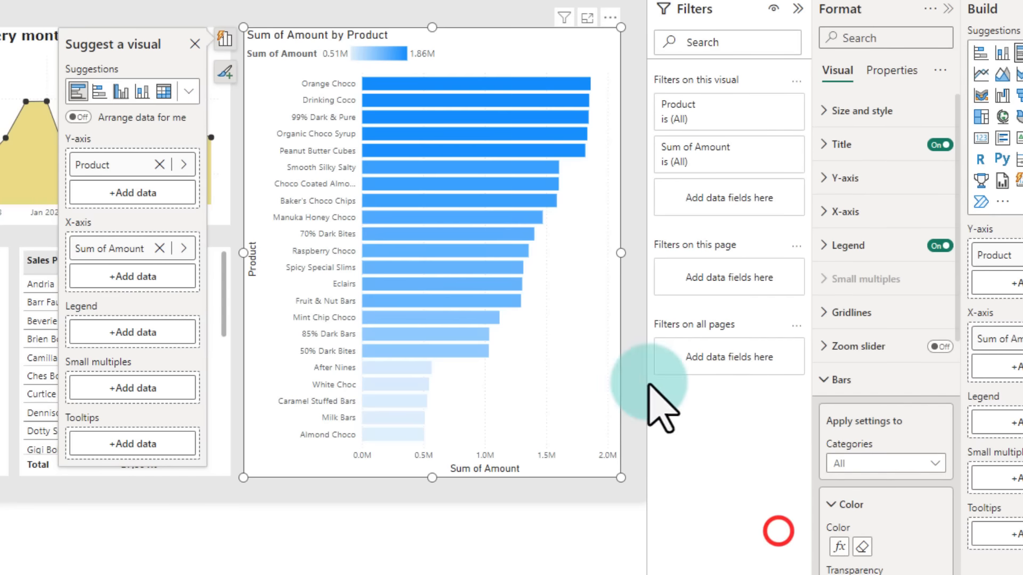
mouse_move(520, 200)
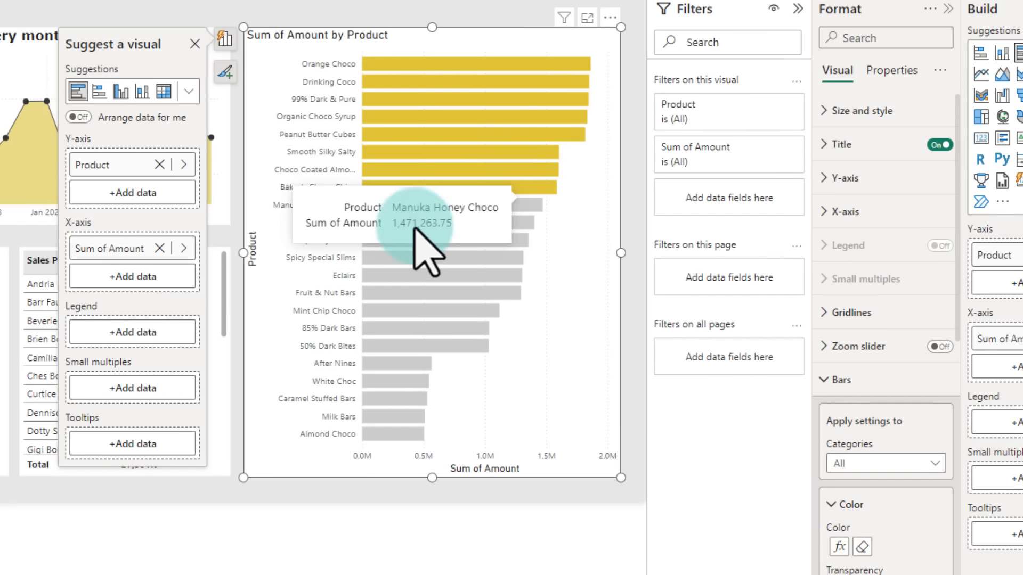
left_click(14, 322)
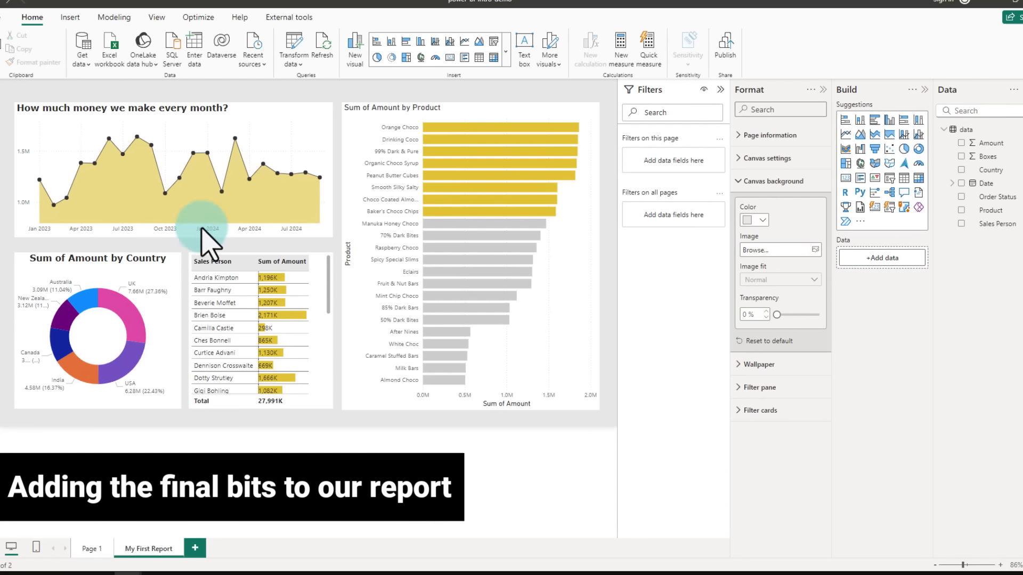
left_click(230, 140)
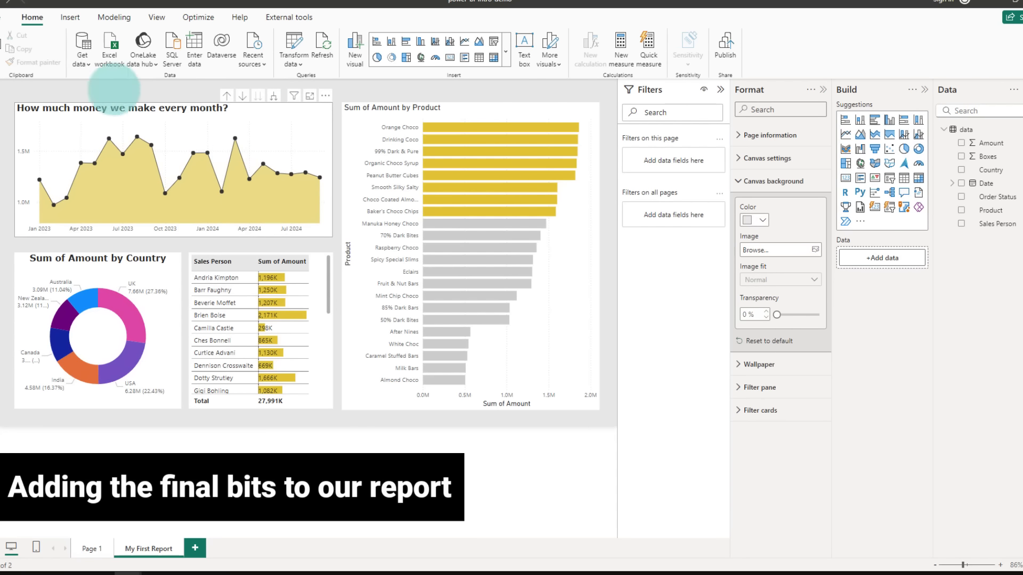
mouse_move(11, 80)
left_mouse_down()
mouse_move(52, 101)
mouse_move(81, 103)
left_mouse_up()
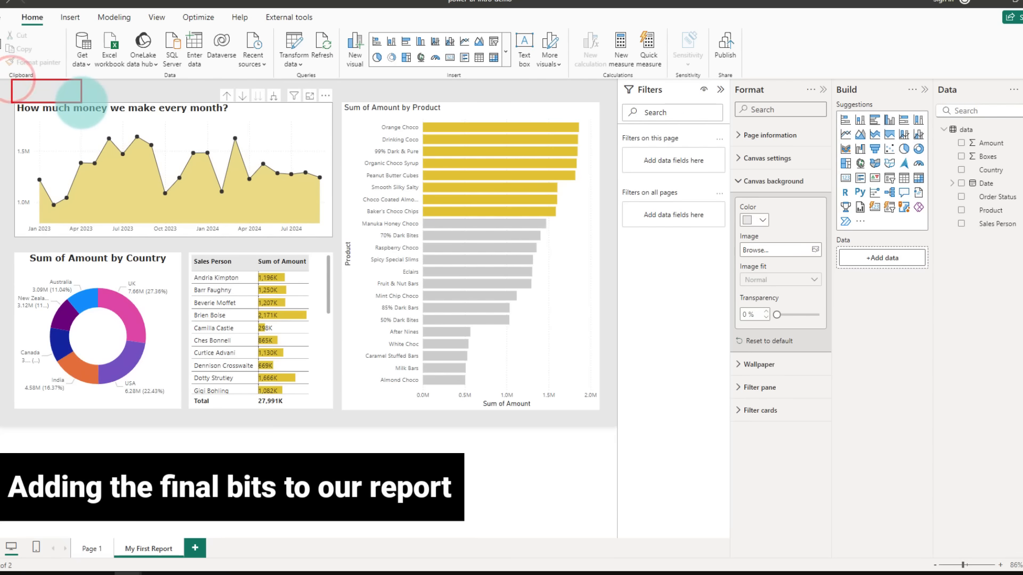
left_click_drag(175, 80, 334, 103)
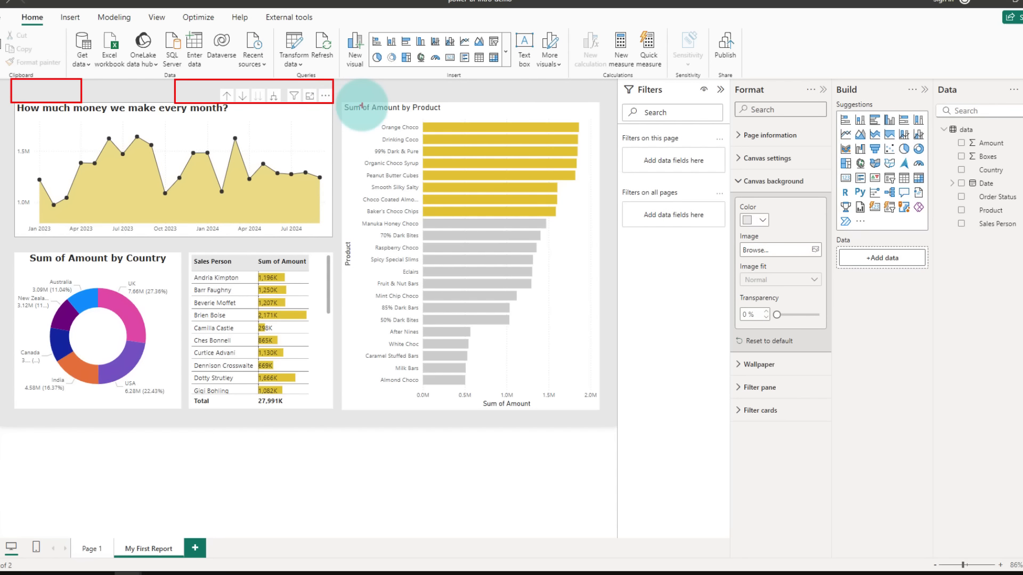
left_click_drag(462, 80, 592, 102)
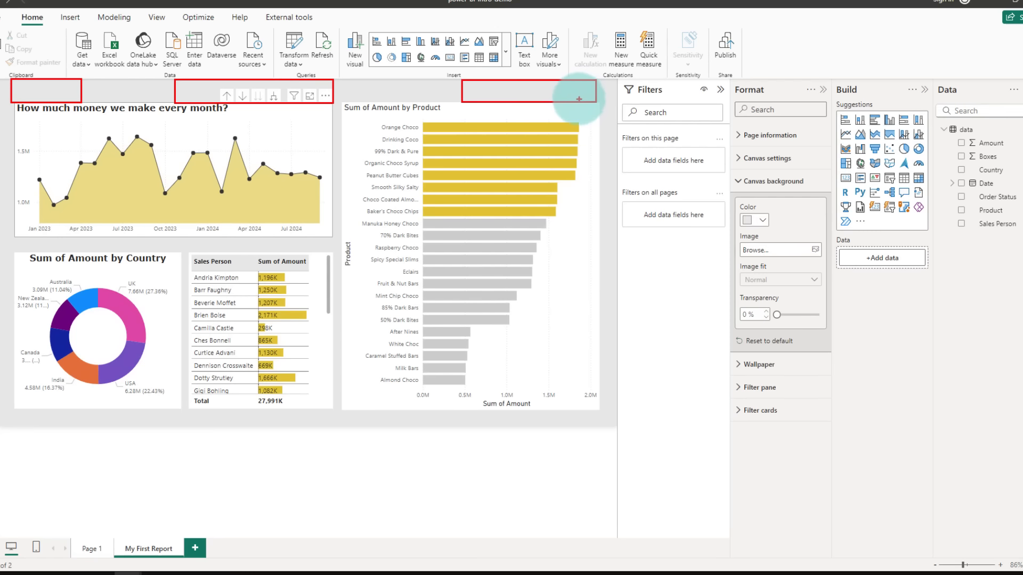
key("Escape")
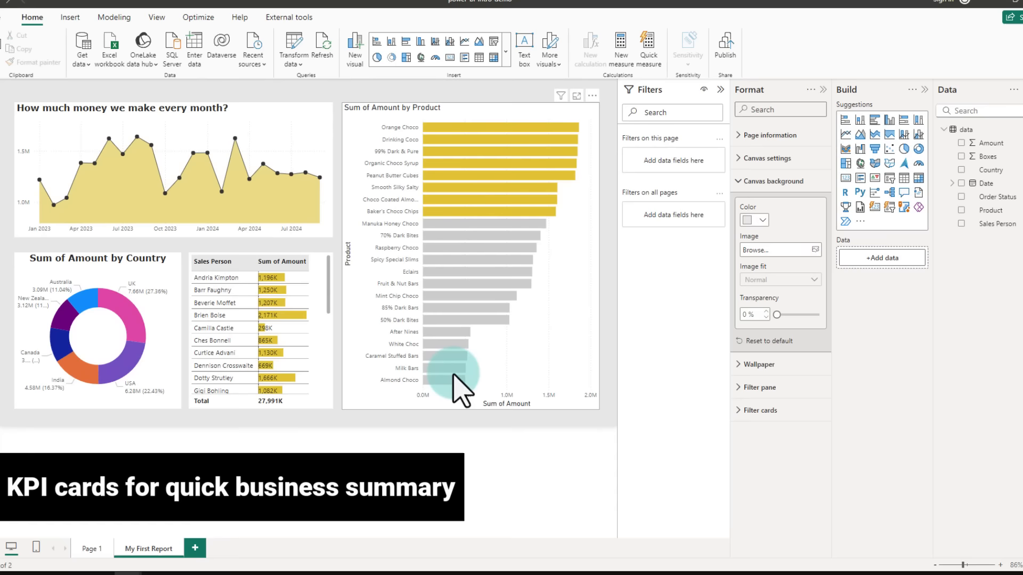
Step: Check the cards on Page 1, then insert a new card visual on My First Report
left_click(79, 547)
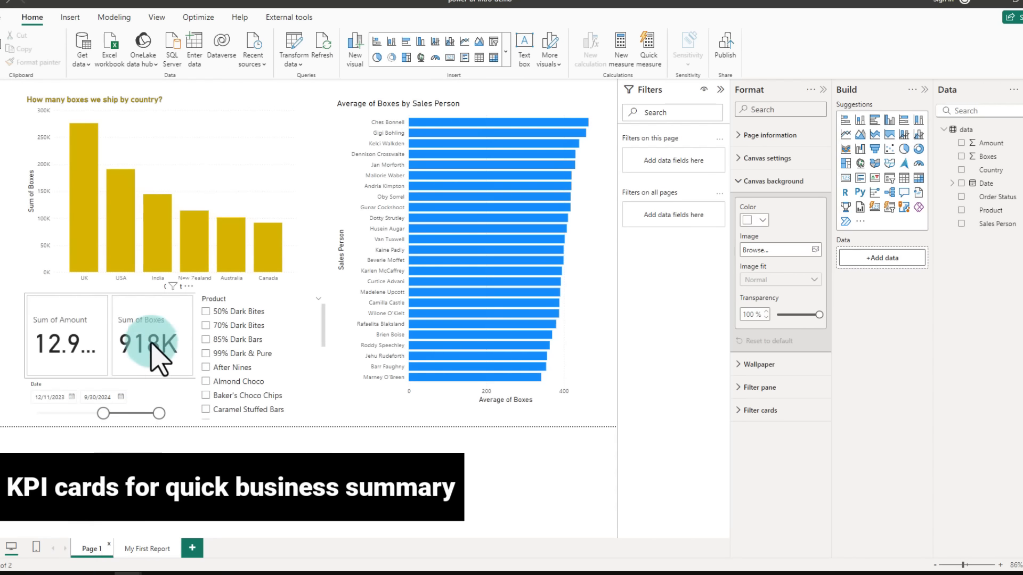
left_click(144, 549)
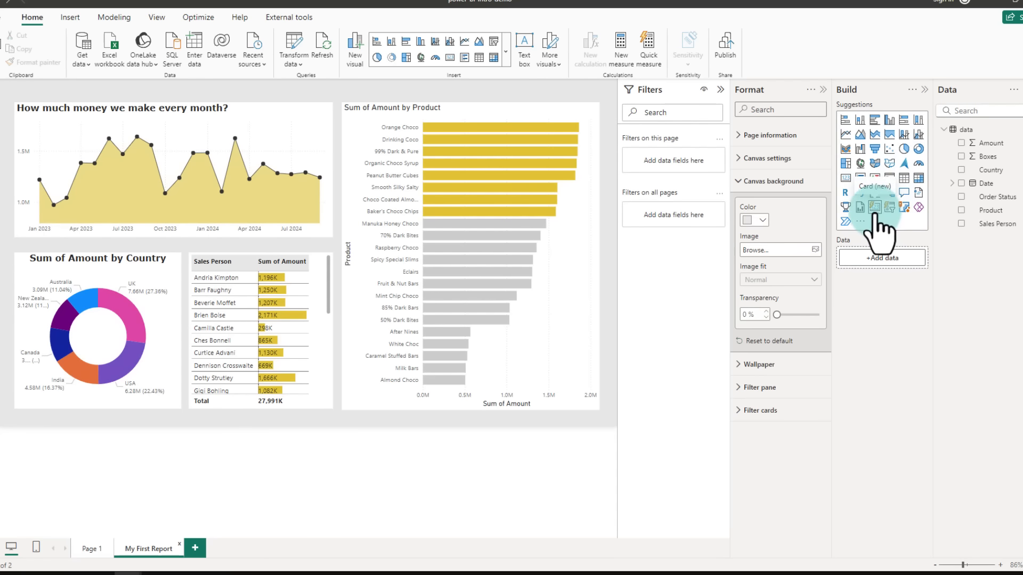
left_click(874, 210)
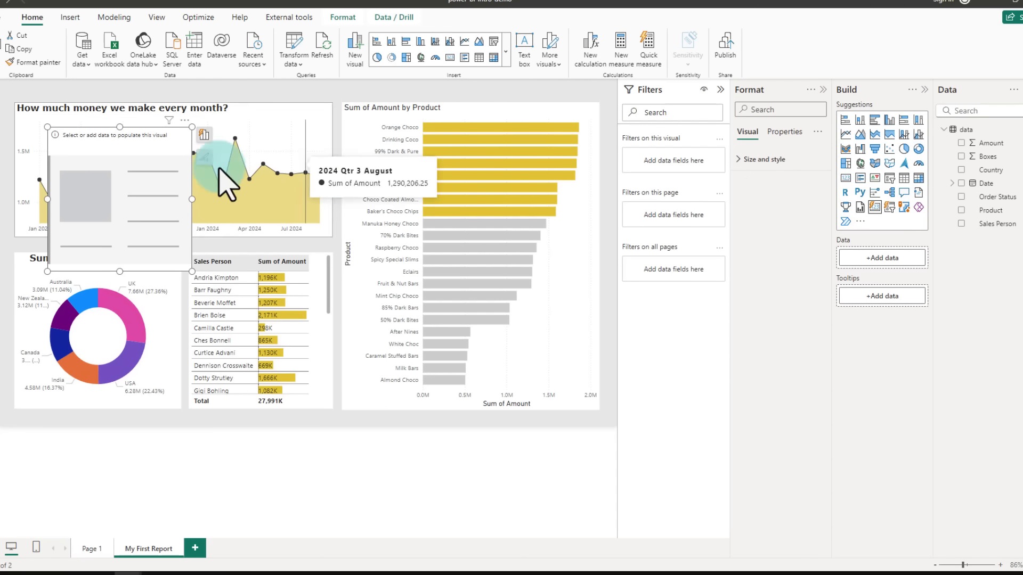
Step: Add Amount and Boxes to the new card and resize it into a strip above the line chart
left_click(961, 143)
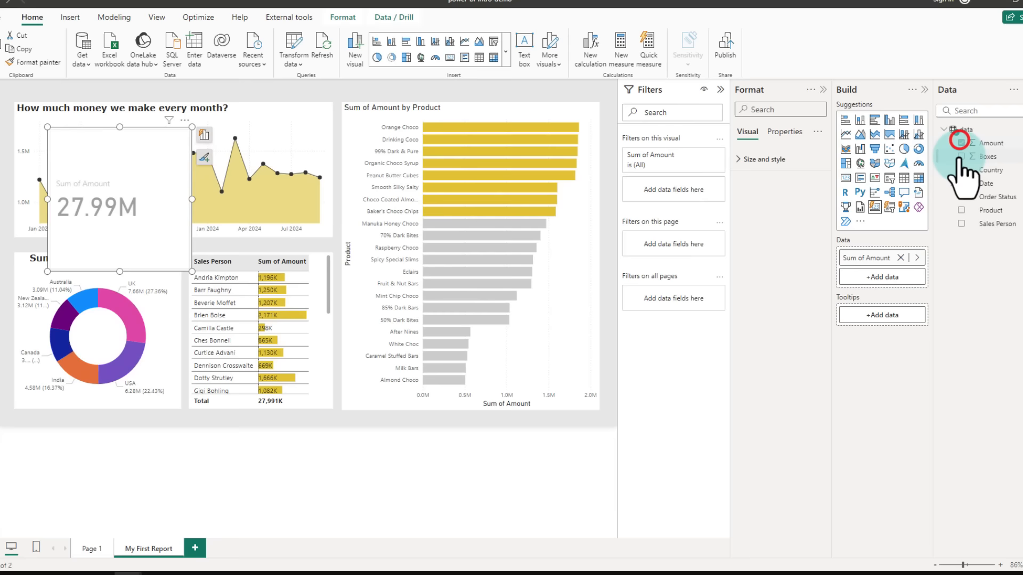
left_click(960, 156)
left_click(182, 280)
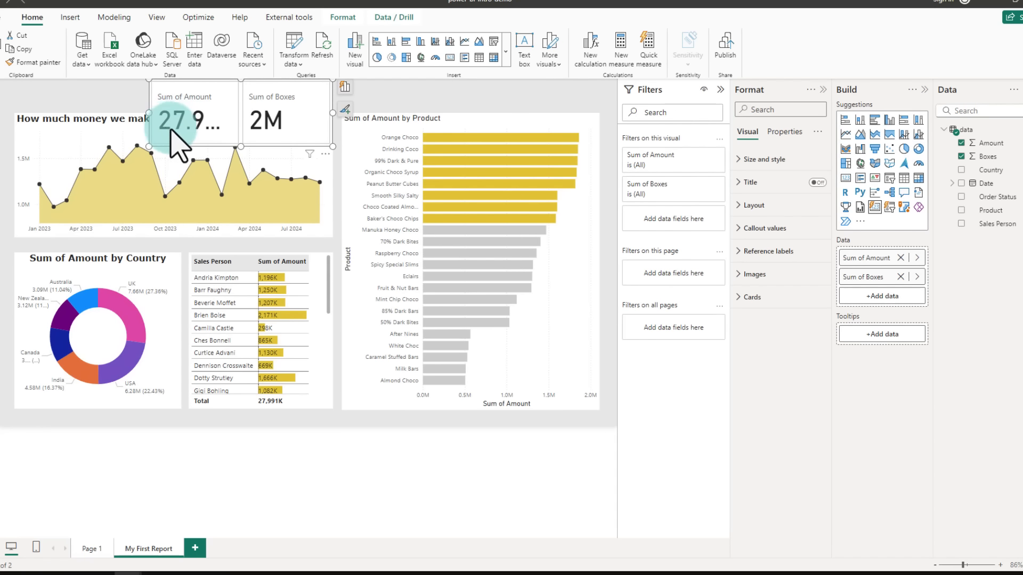
left_click_drag(156, 108, 295, 136)
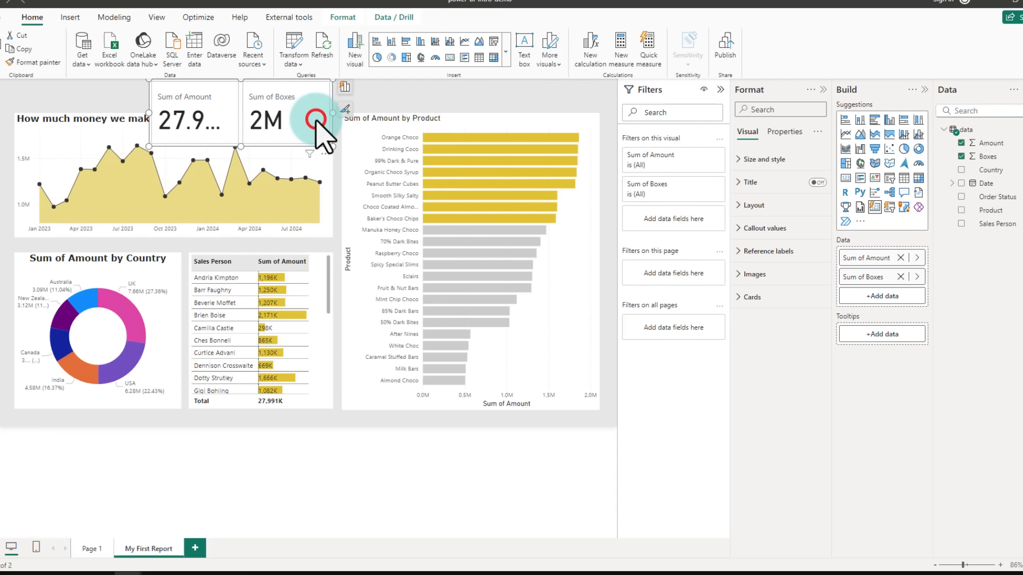
Step: Set the card's callout values for all series to Verdana, size 18, bold
left_click(765, 228)
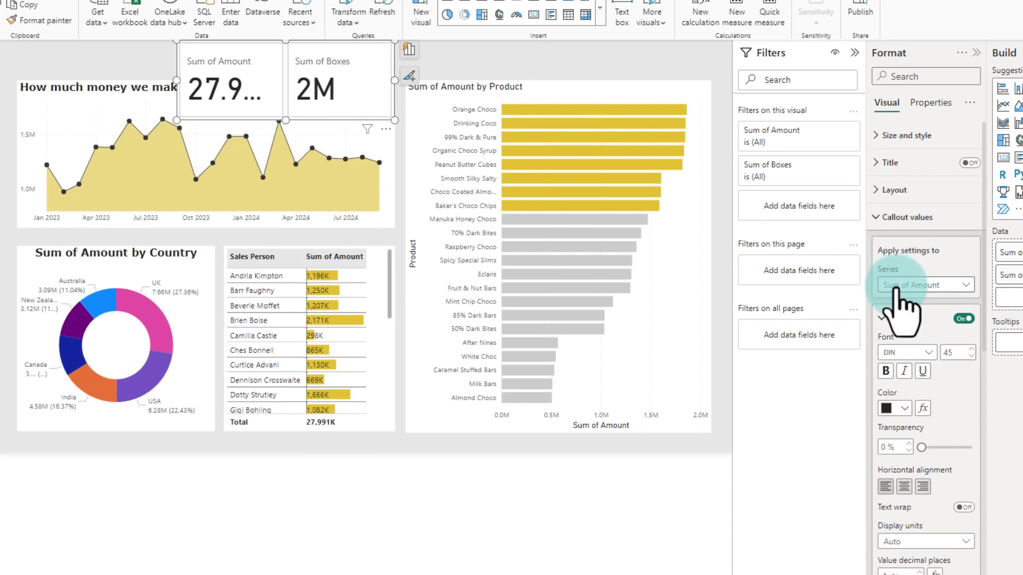
left_click(839, 285)
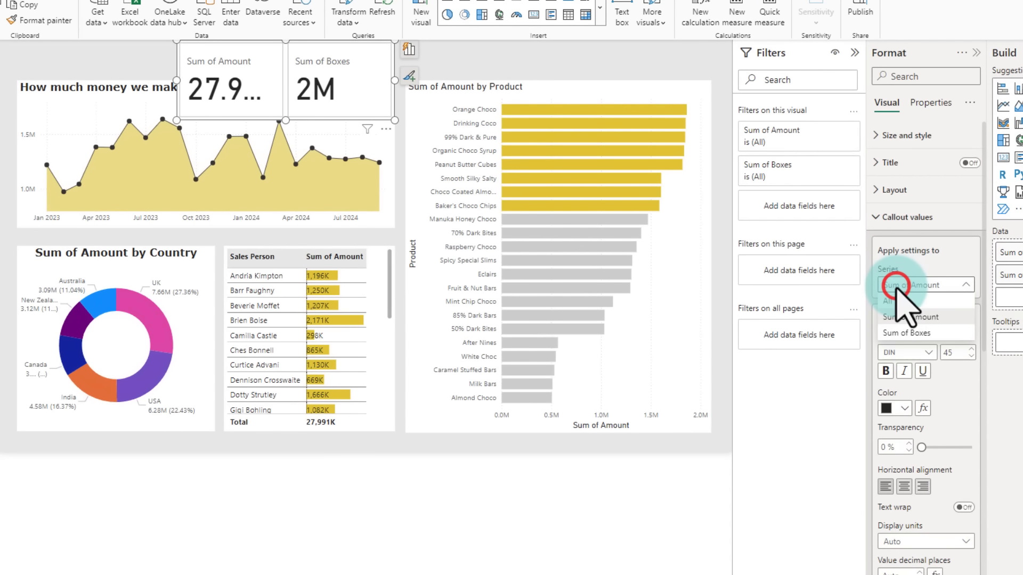
left_click(906, 332)
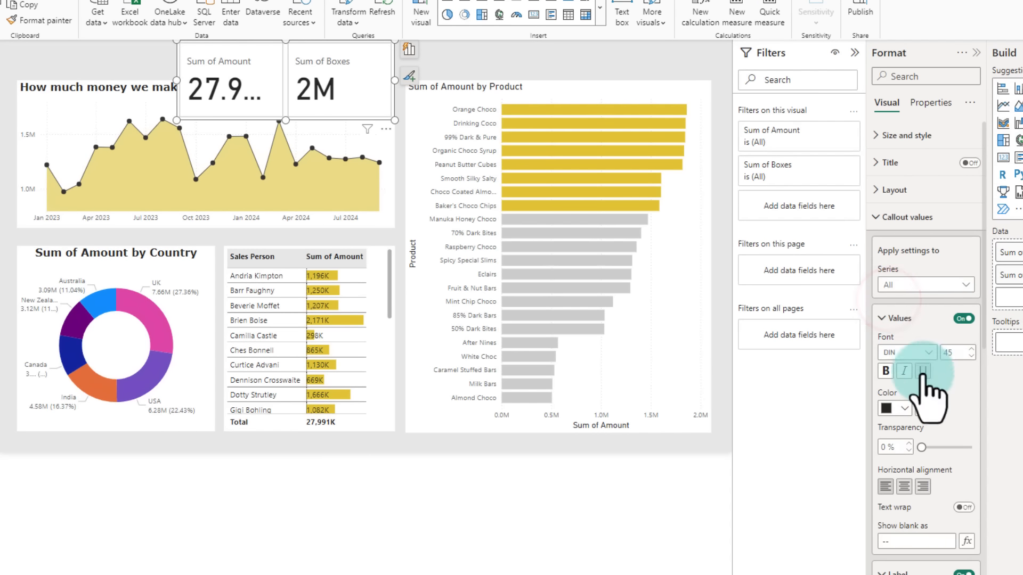
left_click(957, 352)
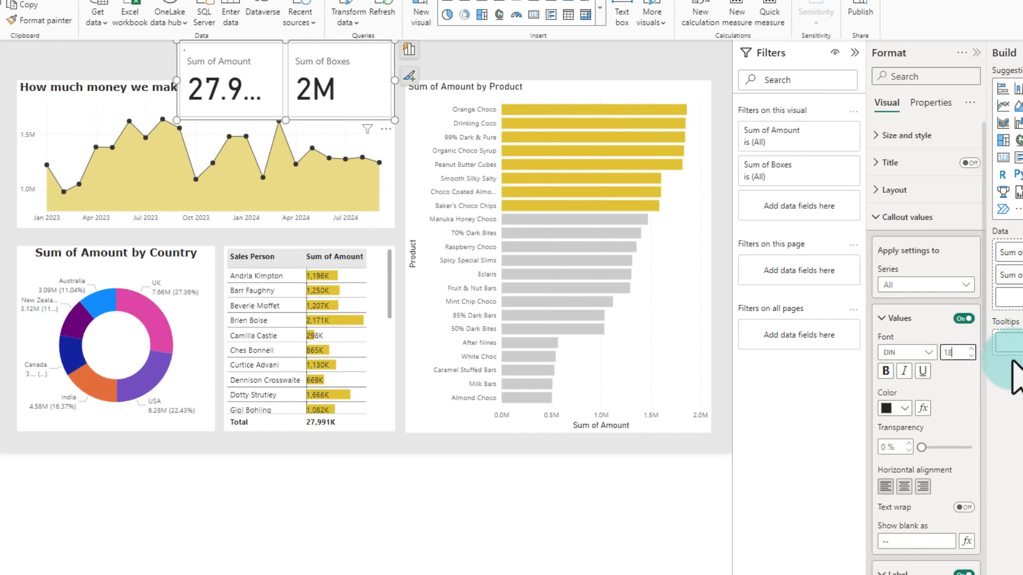
type("18")
left_click(908, 352)
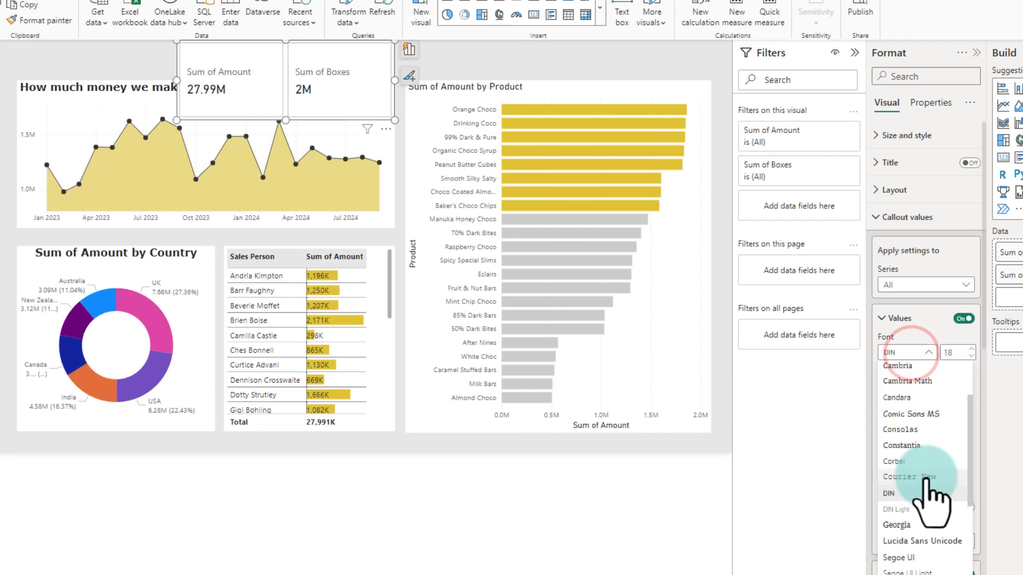
scroll(927, 500, "down", 3)
left_click(900, 553)
left_click(884, 371)
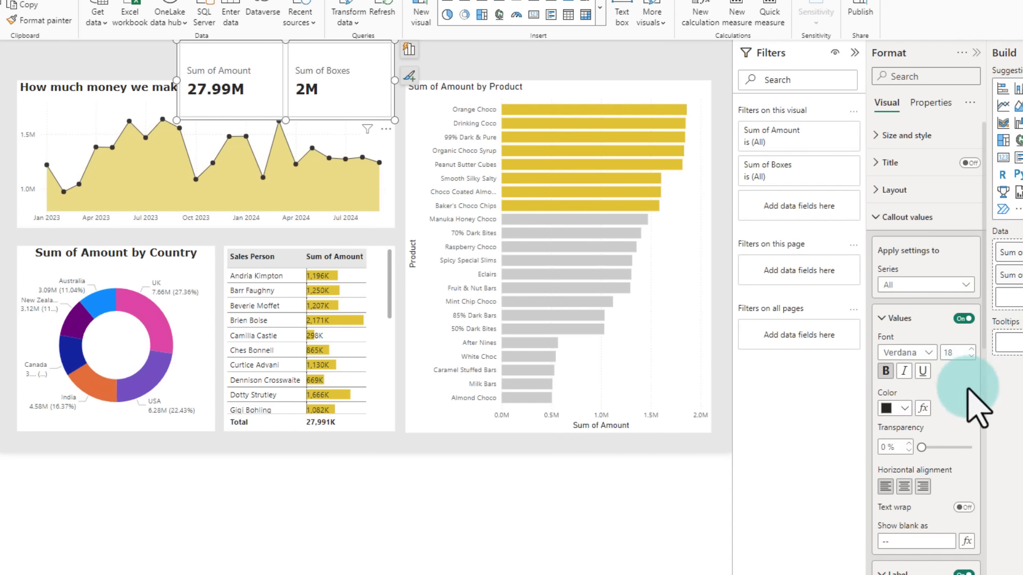
Step: Set the card's label font size to 10
left_click(959, 457)
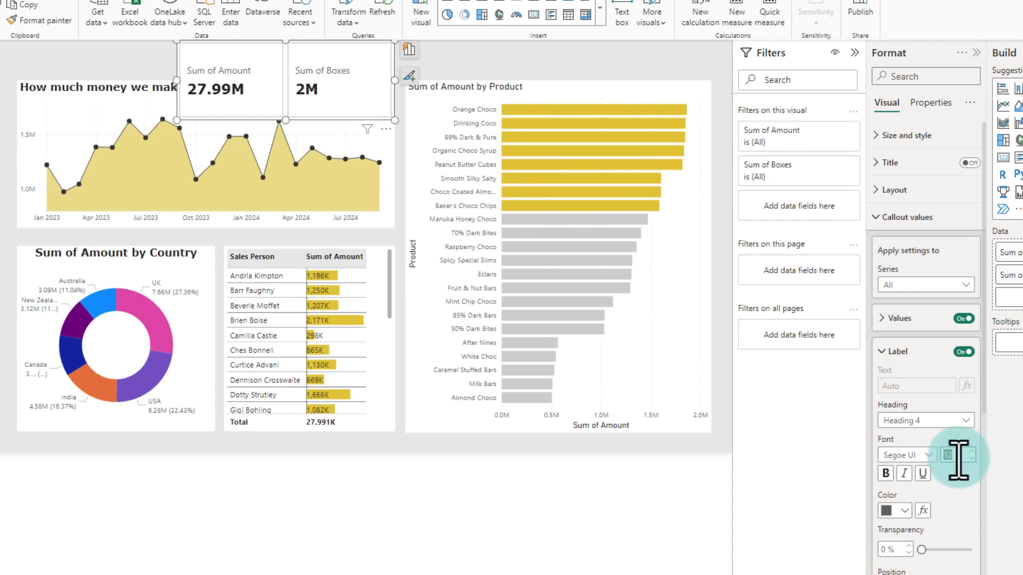
double_click(957, 456)
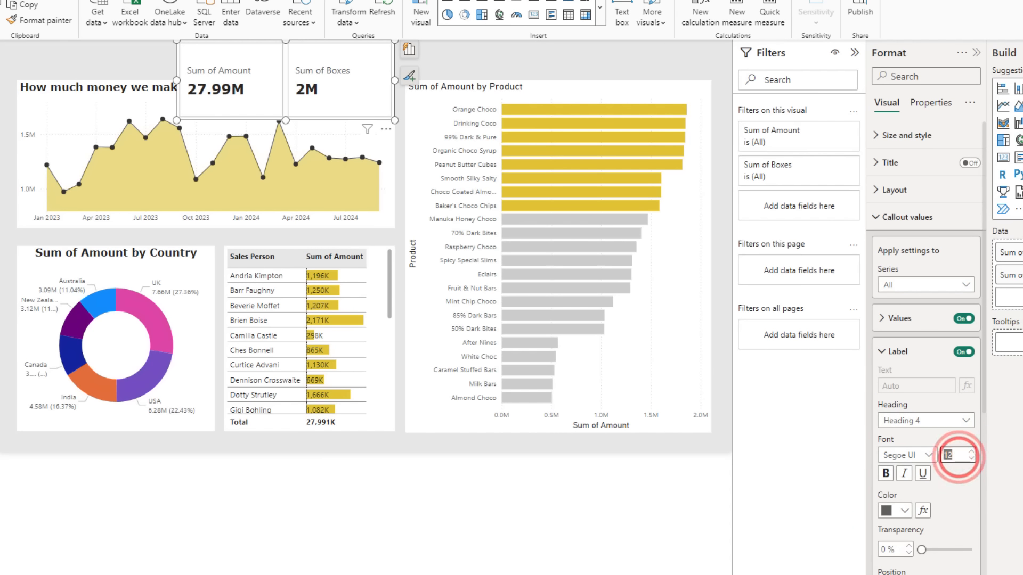
type("10")
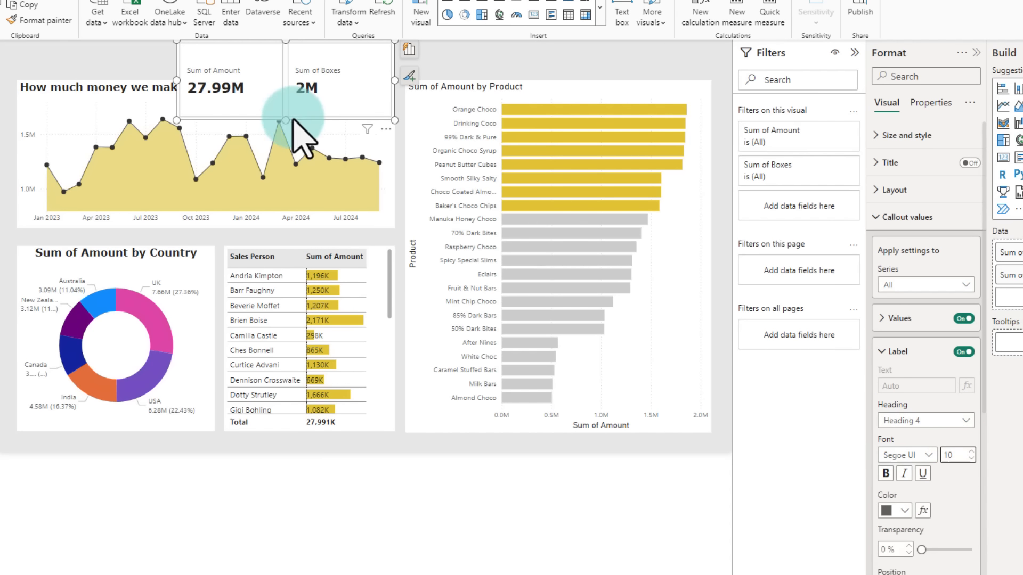
Step: Reduce the card's height so it sits compactly at the top of the page
left_click(280, 112)
left_click_drag(280, 107, 284, 81)
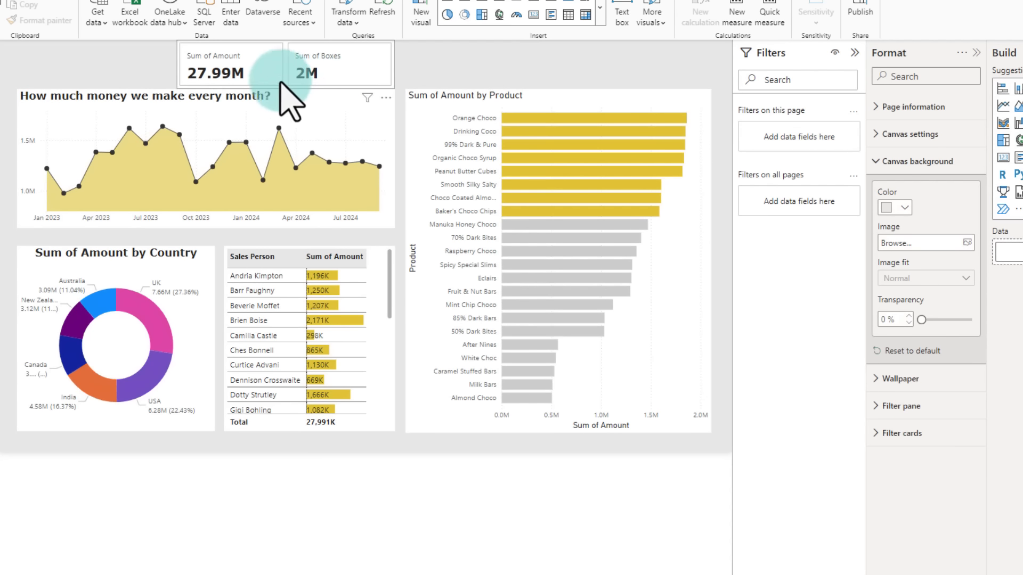
left_click(351, 73)
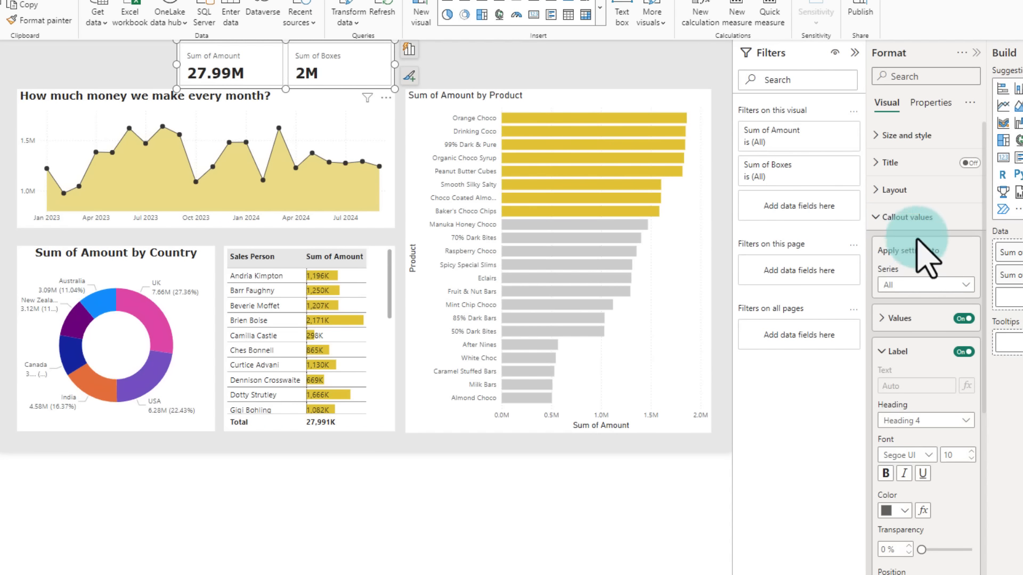
Step: Turn off the card background and the card border
left_click(905, 217)
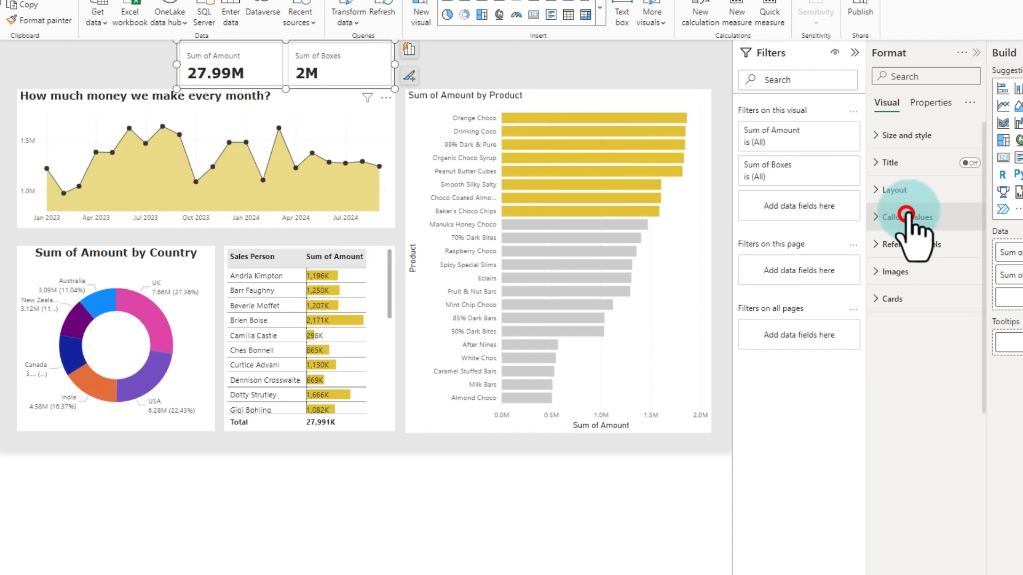
left_click(903, 301)
scroll(935, 362, "down", 3)
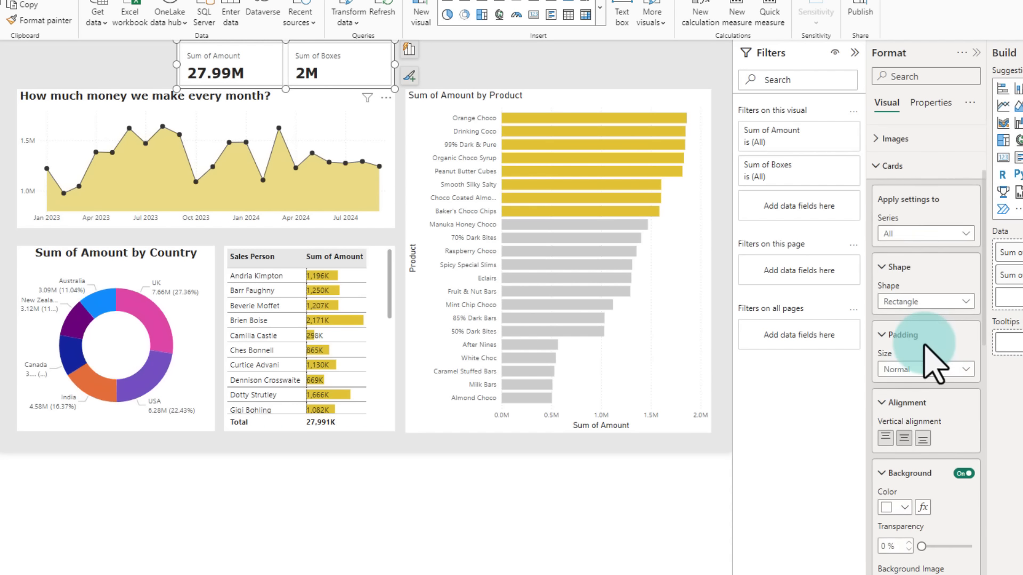
scroll(932, 362, "down", 3)
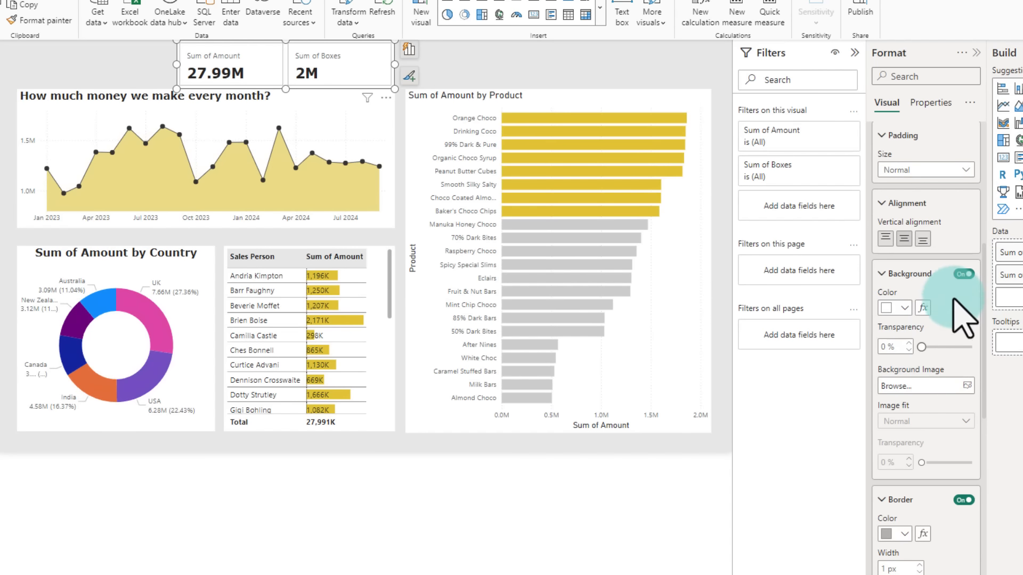
left_click(958, 275)
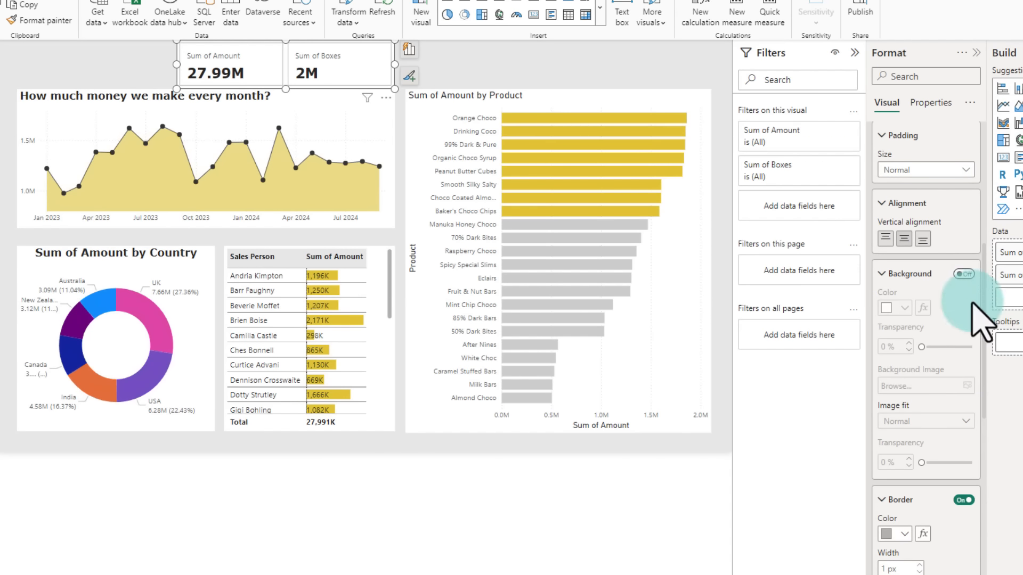
left_click(965, 499)
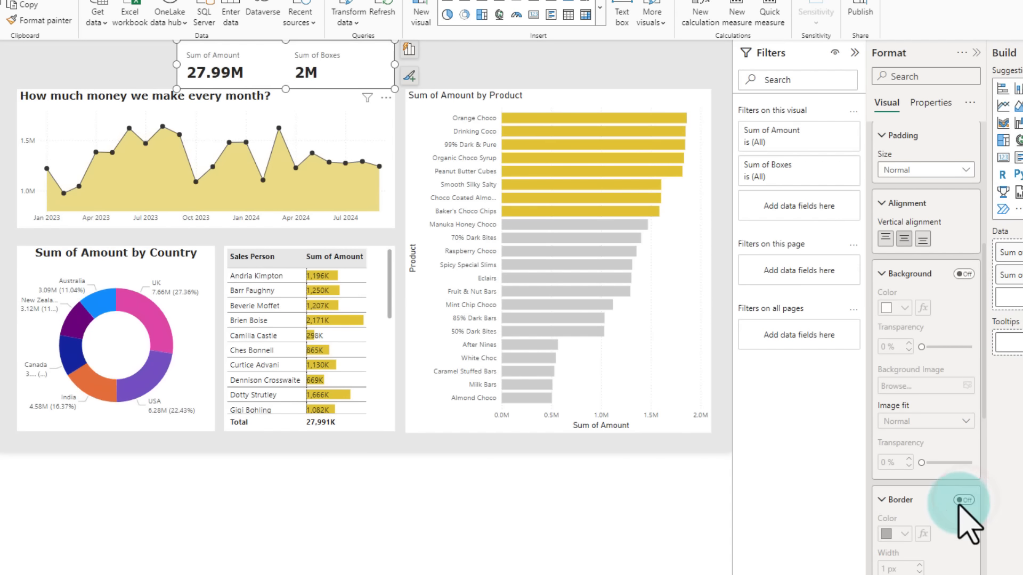
Step: Turn on the card accent bar and set its colour to a dark grey theme shade
scroll(968, 501, "down", 5)
scroll(962, 464, "down", 4)
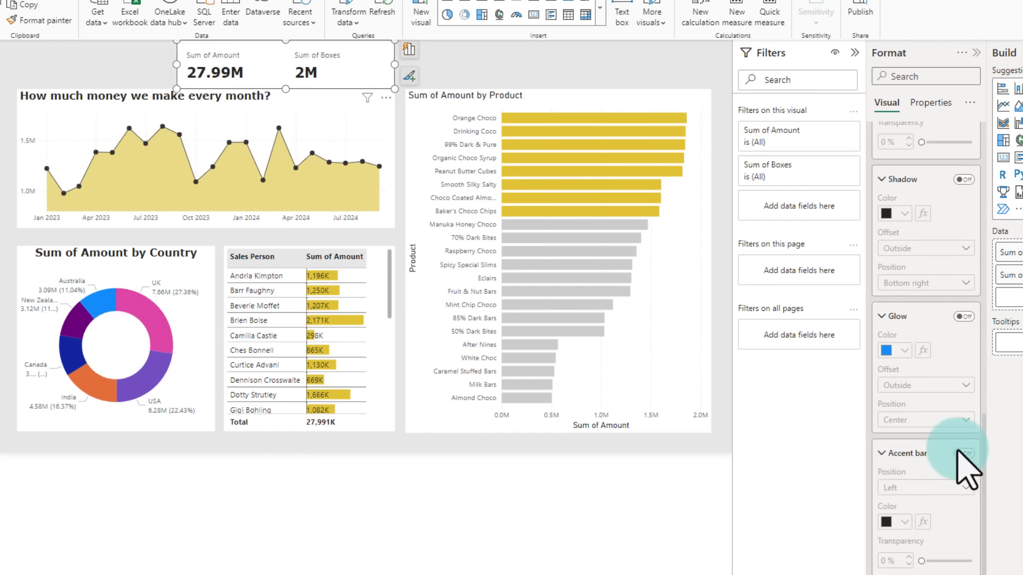
left_click(958, 416)
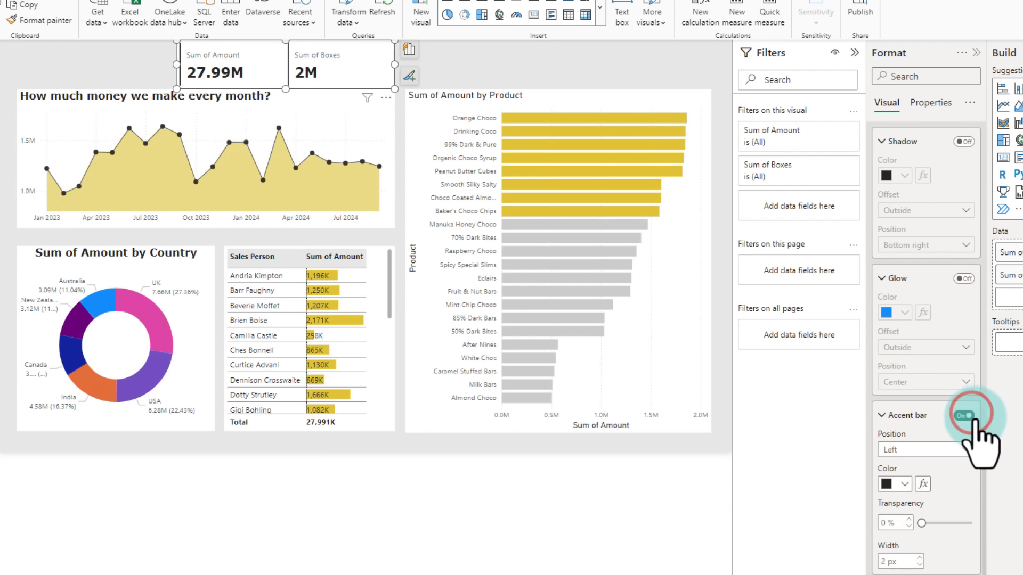
left_click(904, 484)
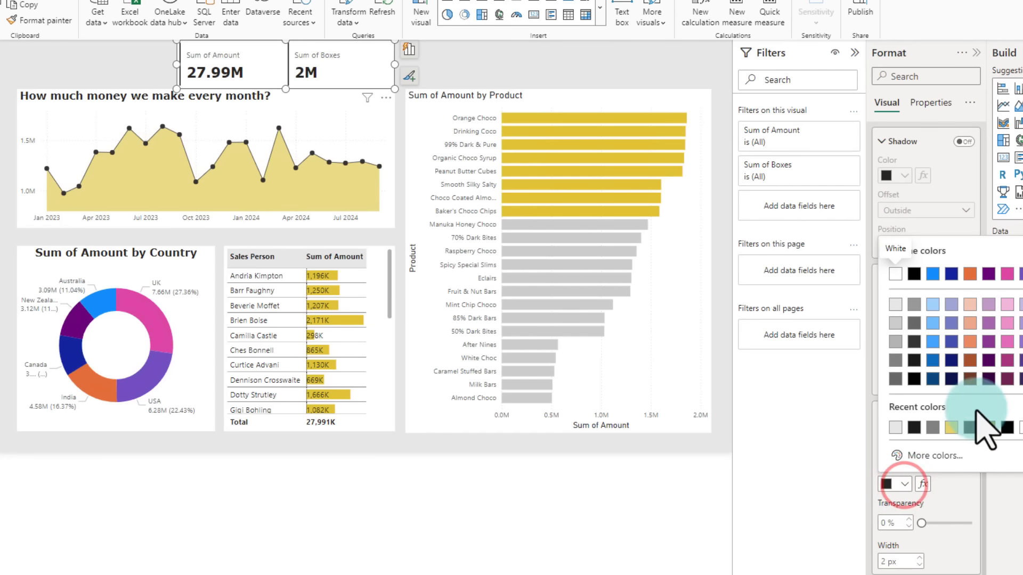
left_click(911, 331)
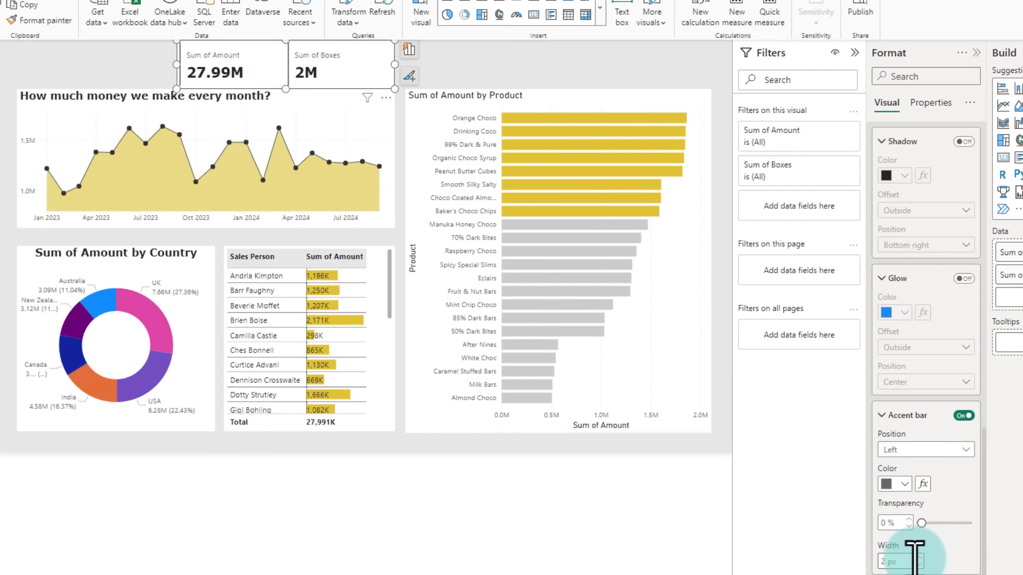
left_click(554, 491)
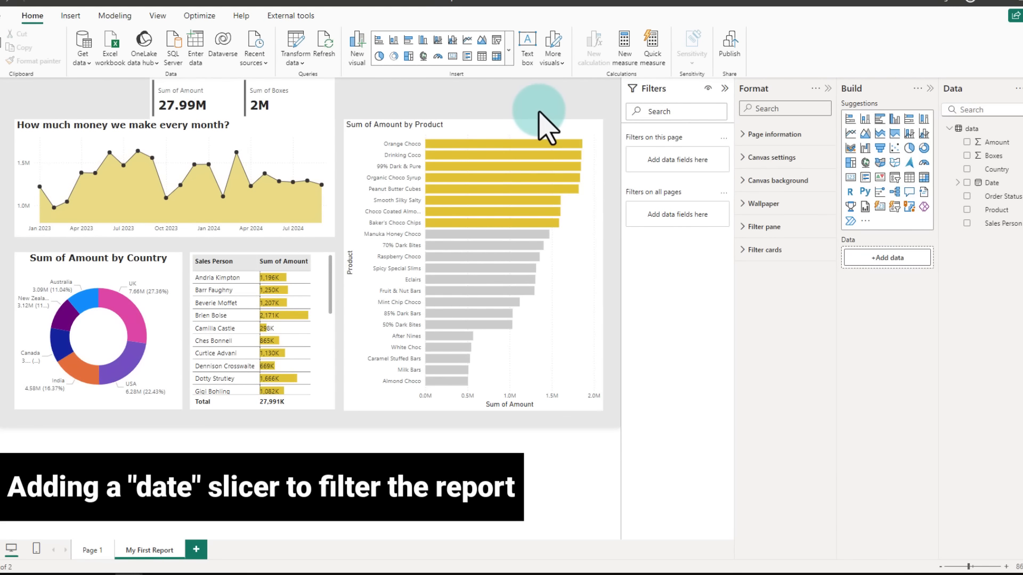
Step: Insert a Date slicer and place it in the top-right corner above the product bar chart
left_click(893, 177)
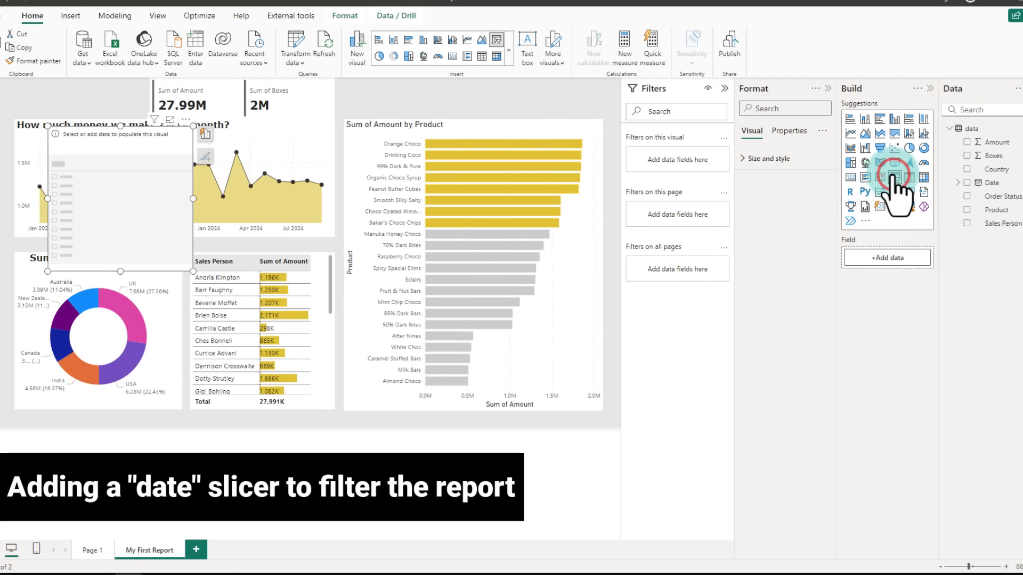
left_click(966, 182)
left_click_drag(157, 204, 565, 156)
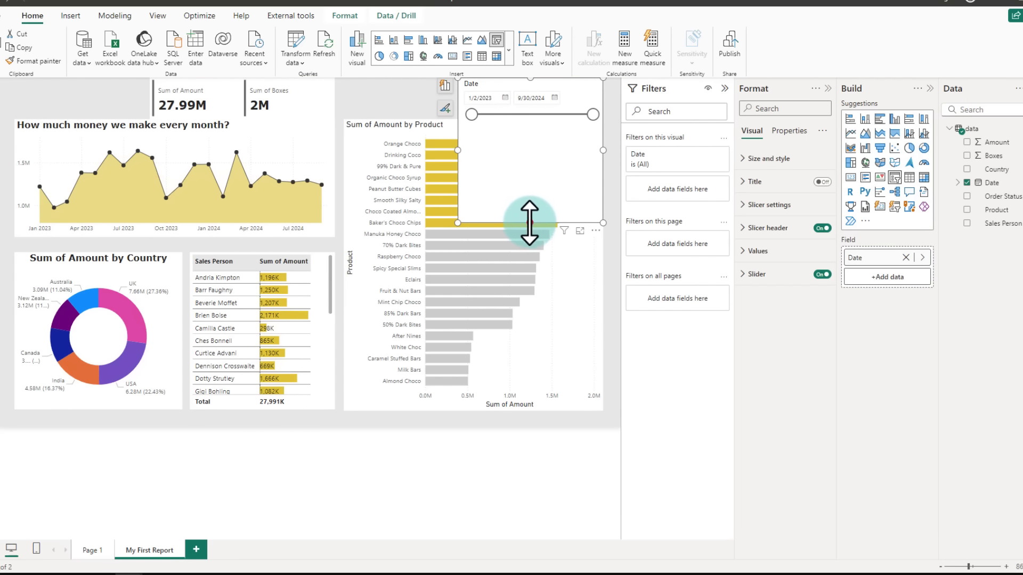
left_click_drag(529, 222, 530, 121)
left_click(341, 286)
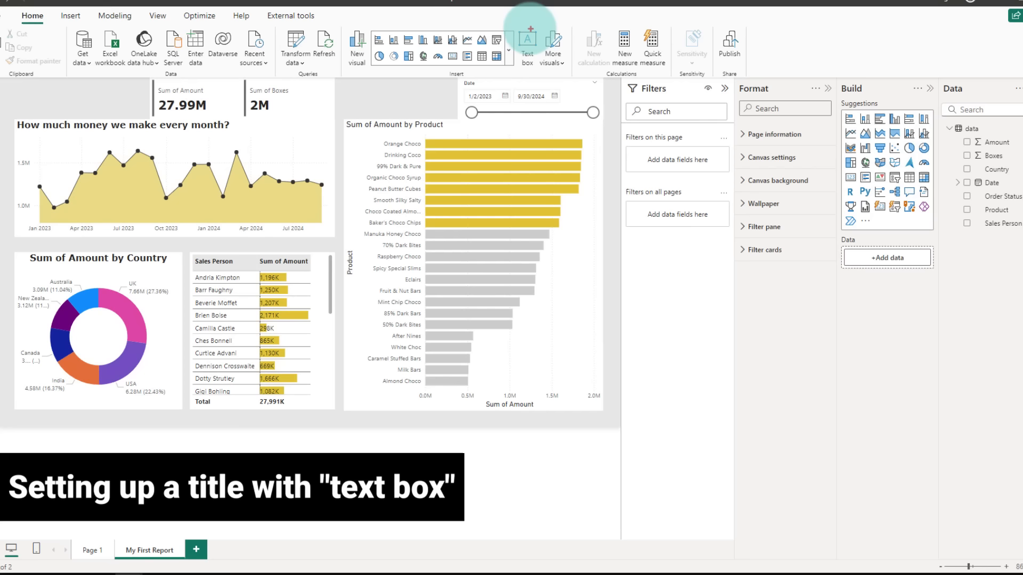
Step: Add a text box reading My first Power BI report and set its font size to 16
left_click(540, 48)
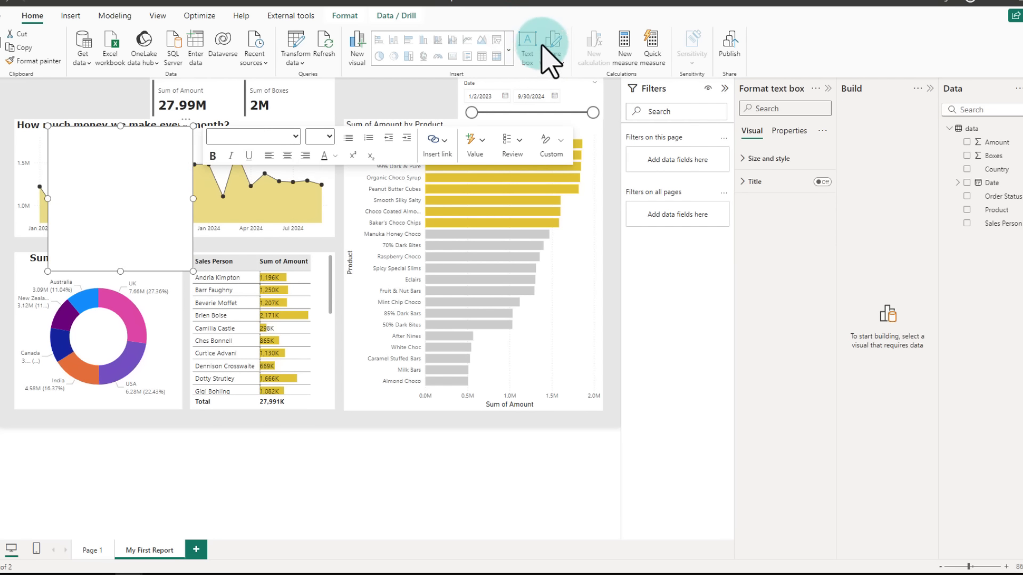
type("My first Powe")
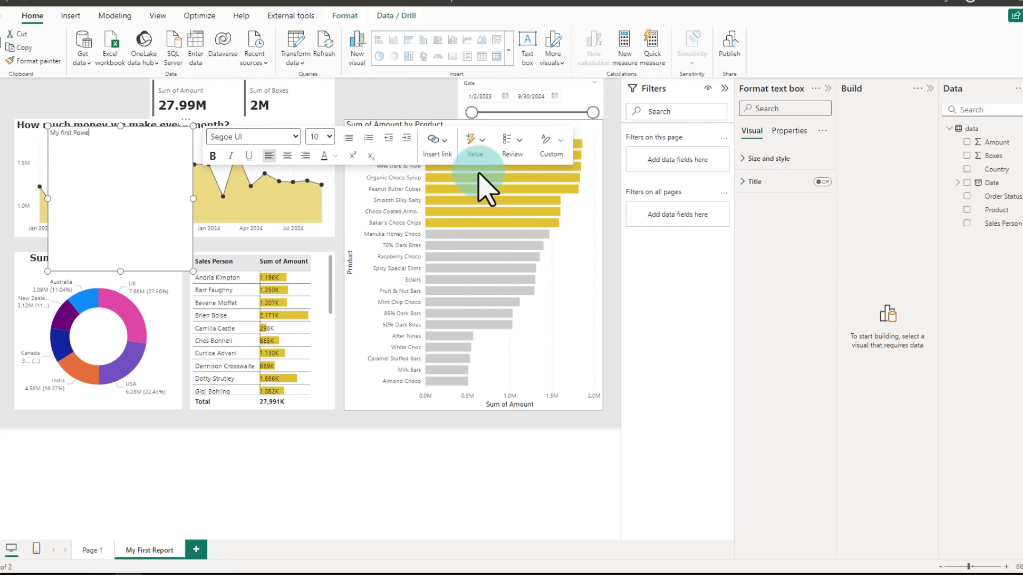
type("r BI re")
left_click(311, 137)
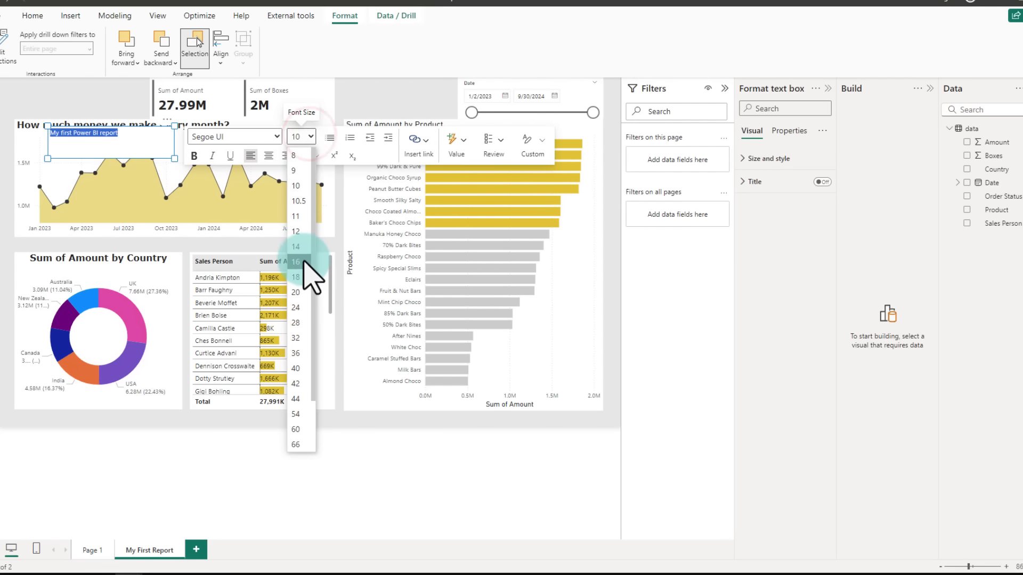
left_click(303, 260)
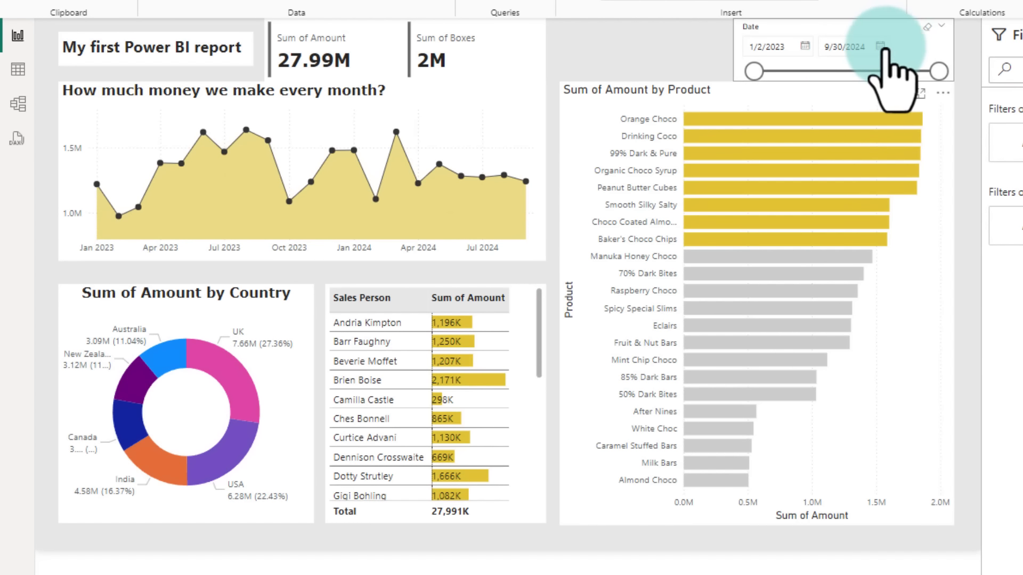
Step: Set the Date slicer's end date to 4/30/2024, then select the UK slice of the donut to cross-filter
left_click(880, 46)
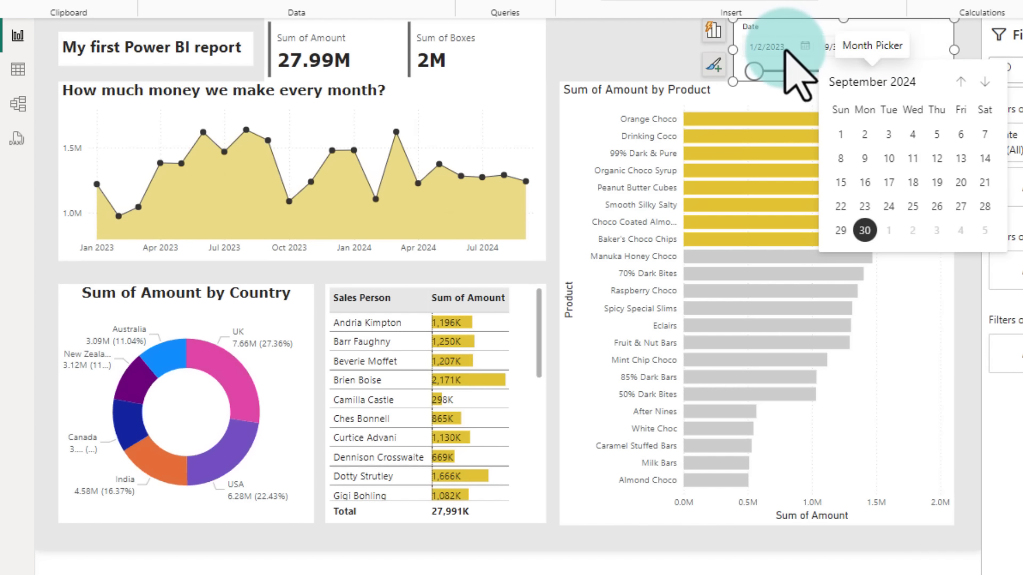
left_click(961, 81)
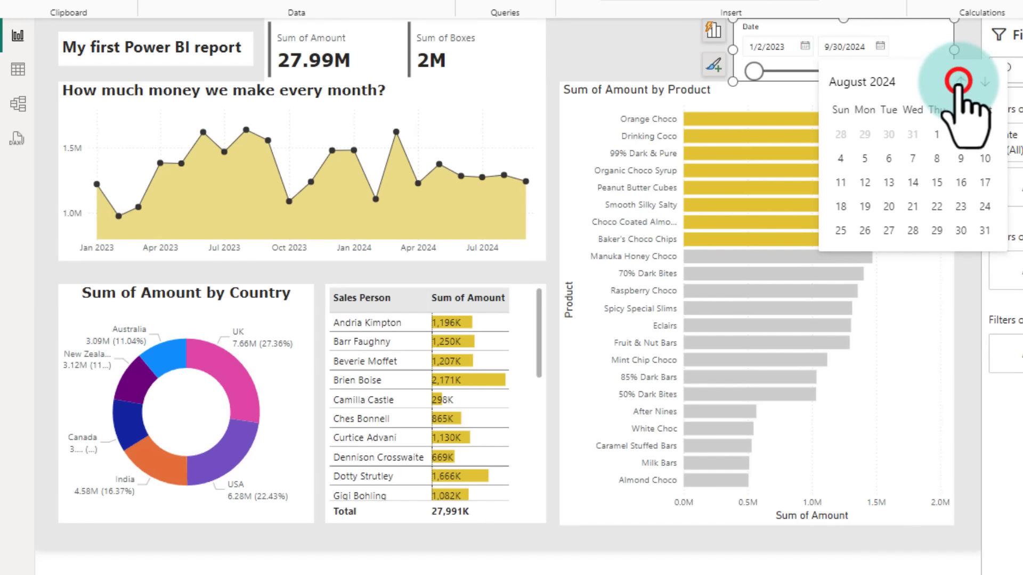
left_click(960, 82)
left_click(960, 81)
left_click(960, 82)
left_click(961, 82)
left_click(885, 233)
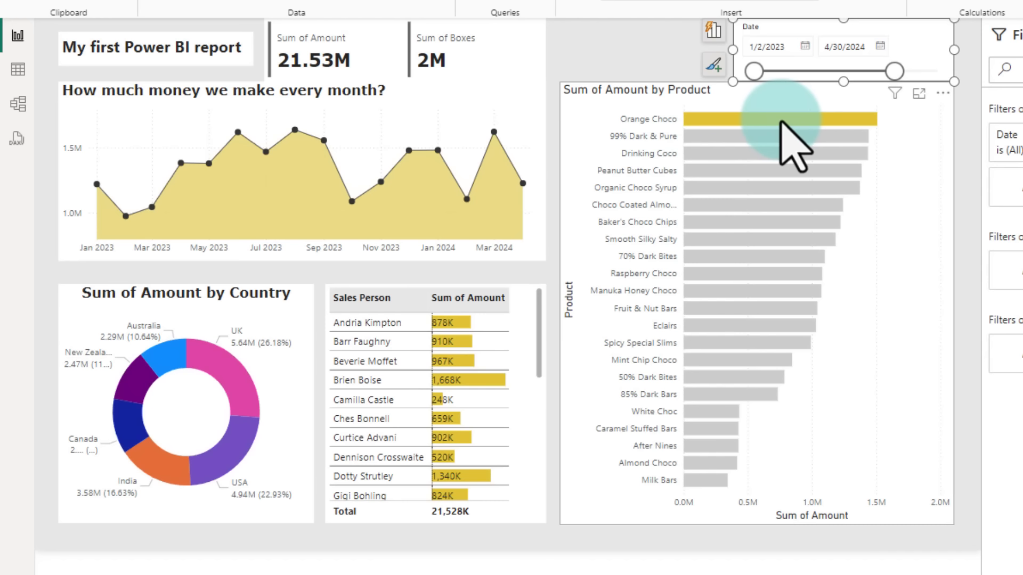
mouse_move(781, 122)
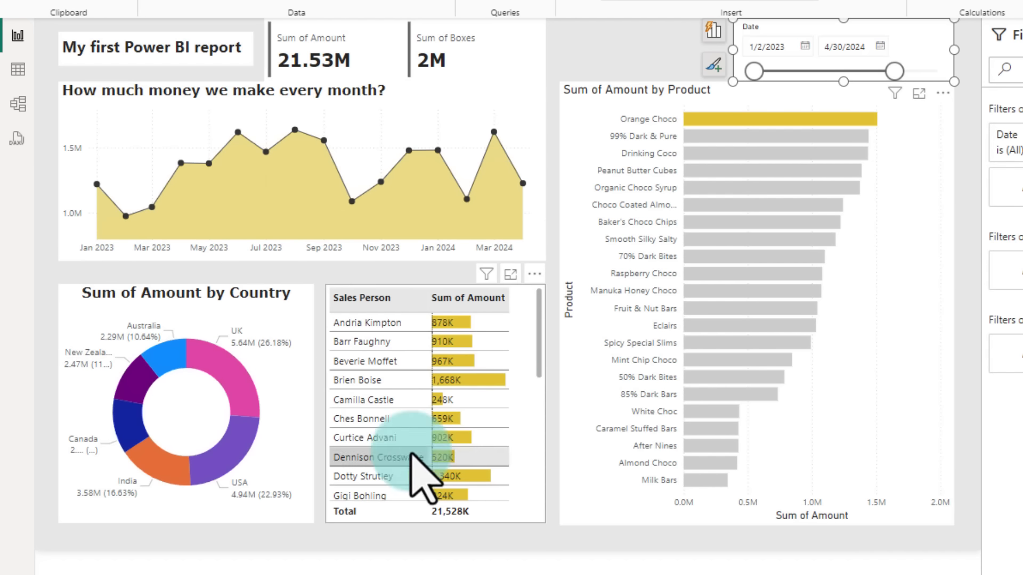
left_click(239, 381)
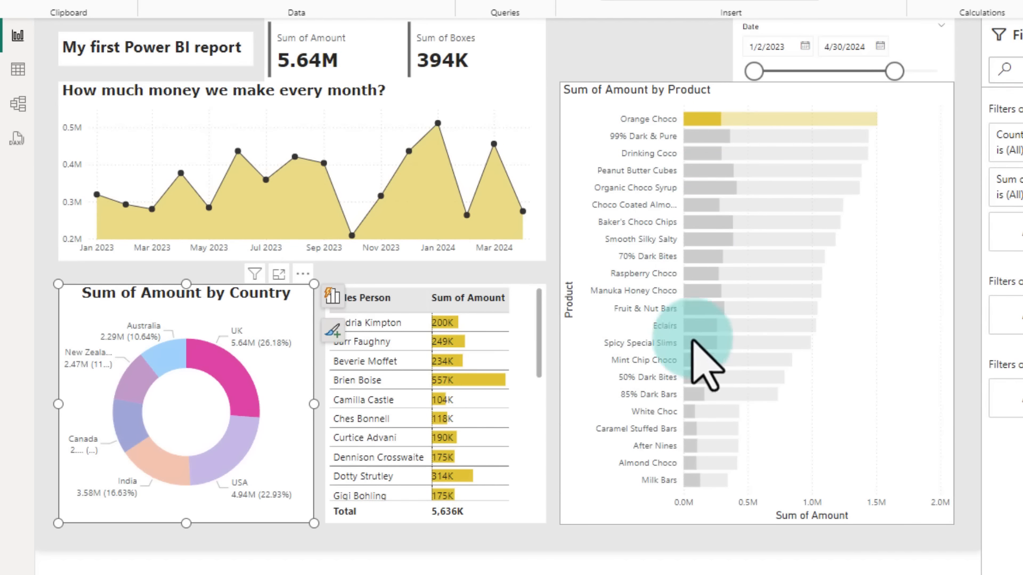
Step: Clear the donut cross-filter and locate the saved power-bi-intro-demo.pbix file in File Explorer
left_click(483, 553)
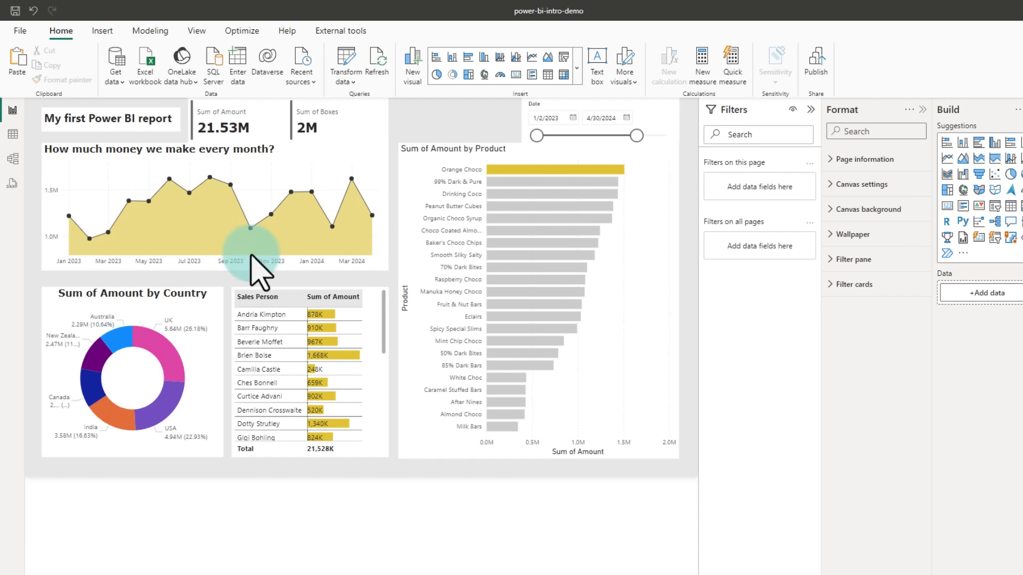
key("alt+Tab")
left_click_drag(496, 166, 700, 93)
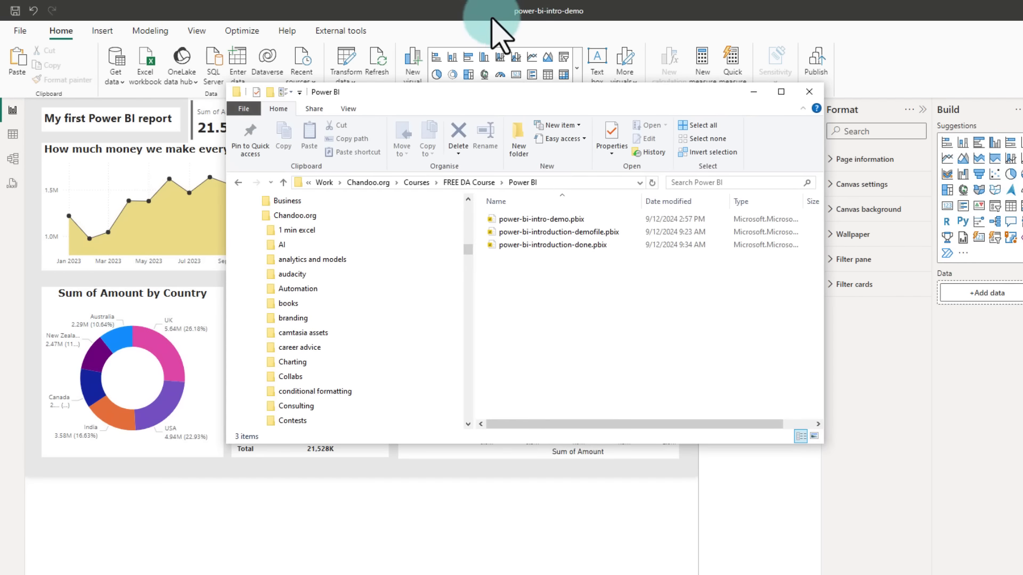
left_click(538, 218)
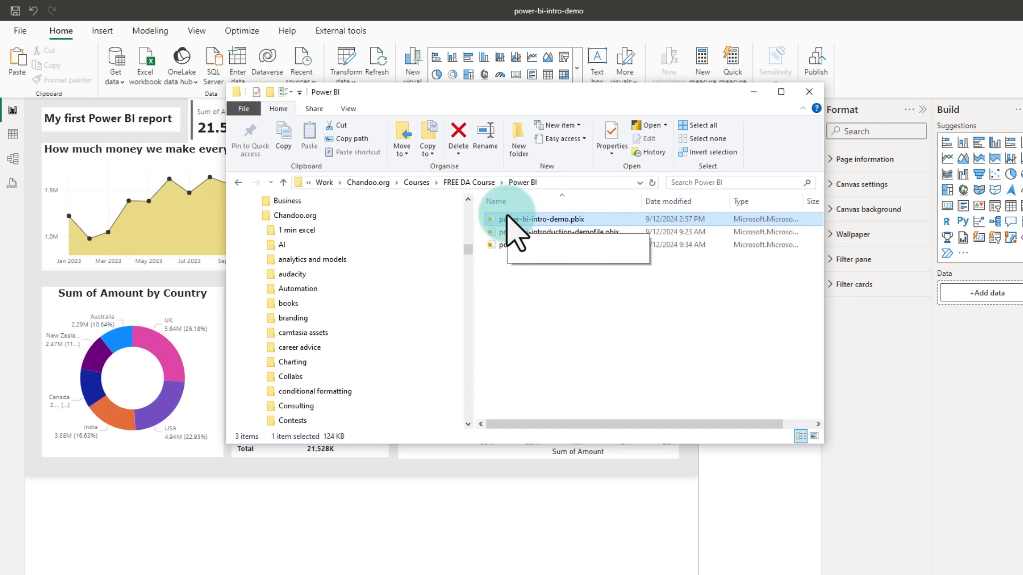
key("alt+Tab")
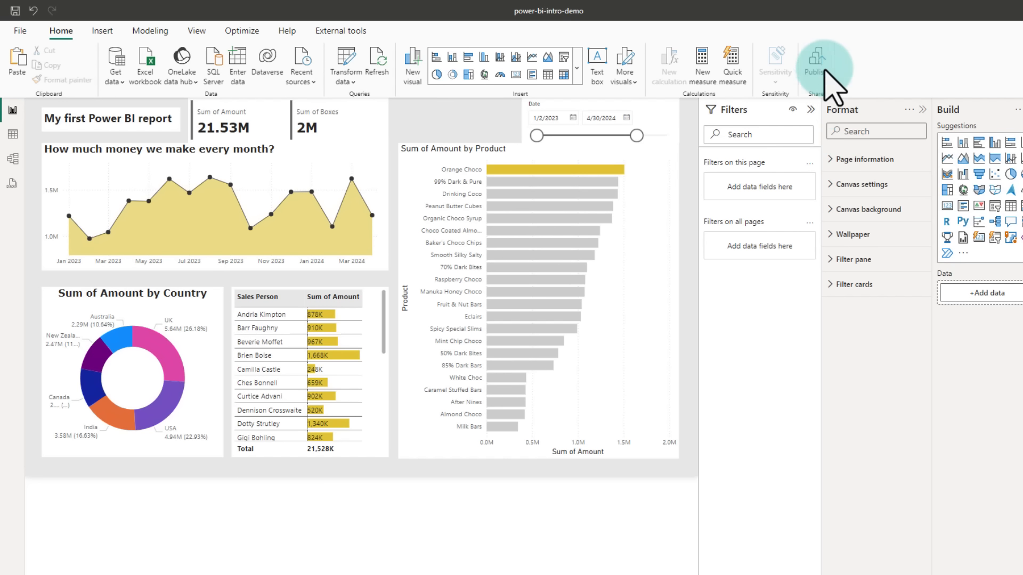
Step: Sign in and publish the report to the Demos workspace, then open it in the Power BI service
key("ctrl+2")
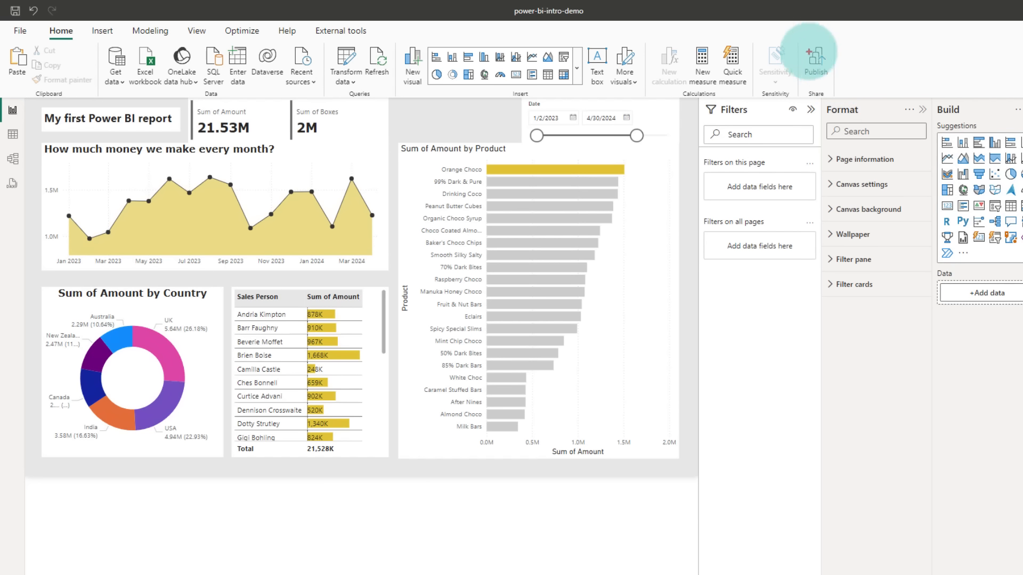
left_click_drag(802, 37, 831, 89)
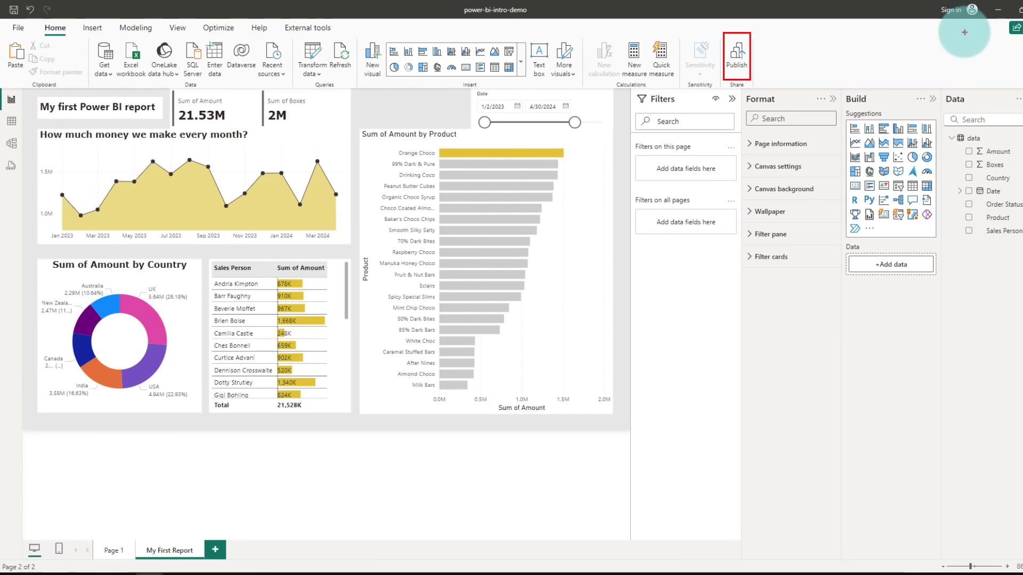
left_click_drag(947, 35, 962, 26)
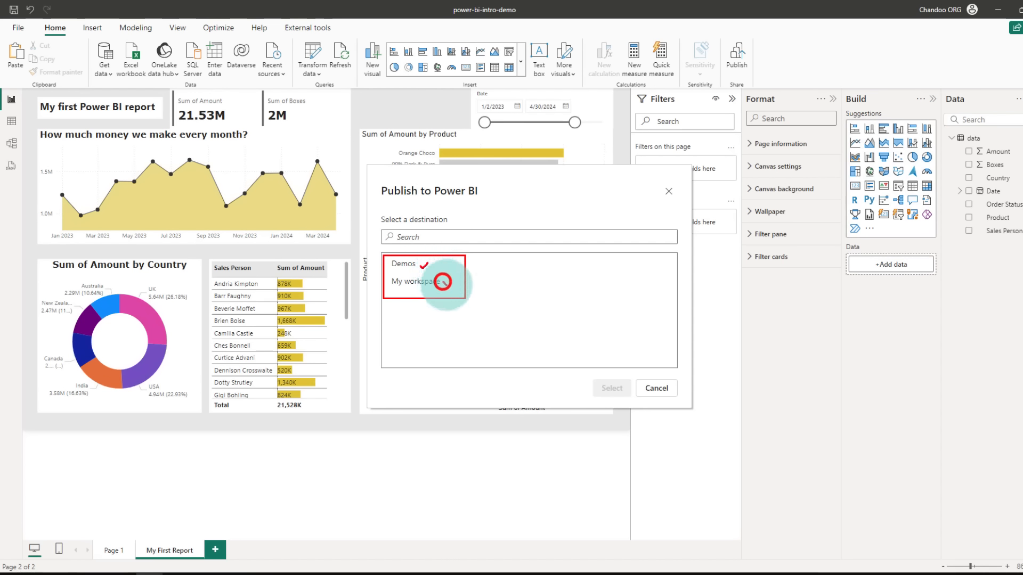
left_click_drag(442, 281, 451, 279)
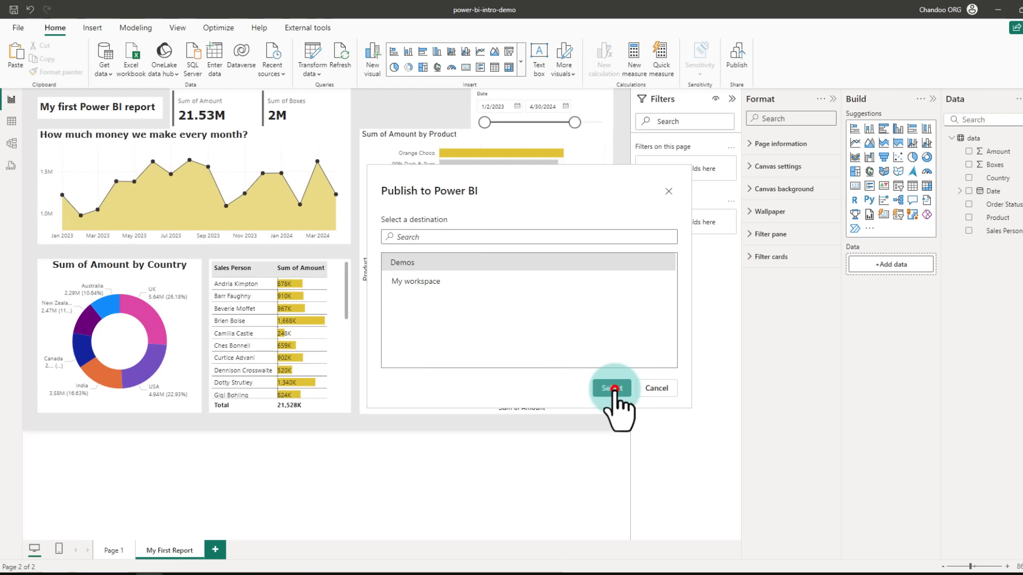
left_click(612, 389)
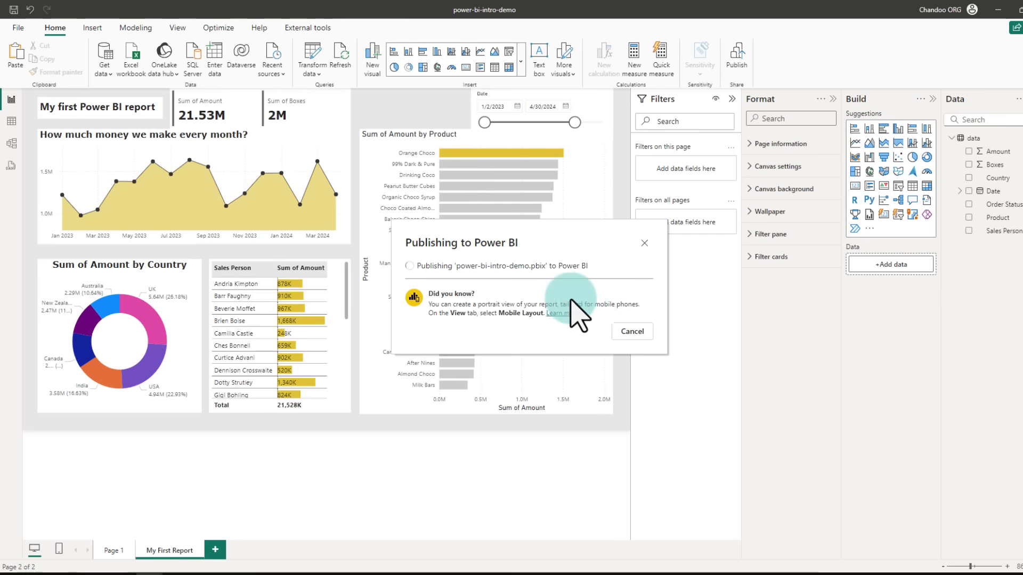
left_click(524, 285)
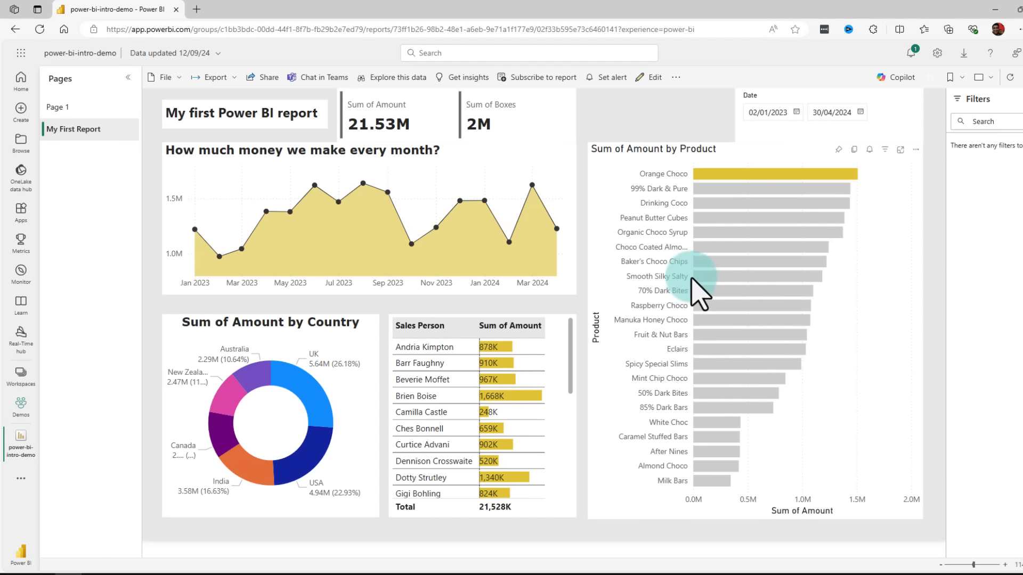
Step: Cross-filter the online report by the Peanut Butter Cubes bar, then clear the selection
left_click(706, 224)
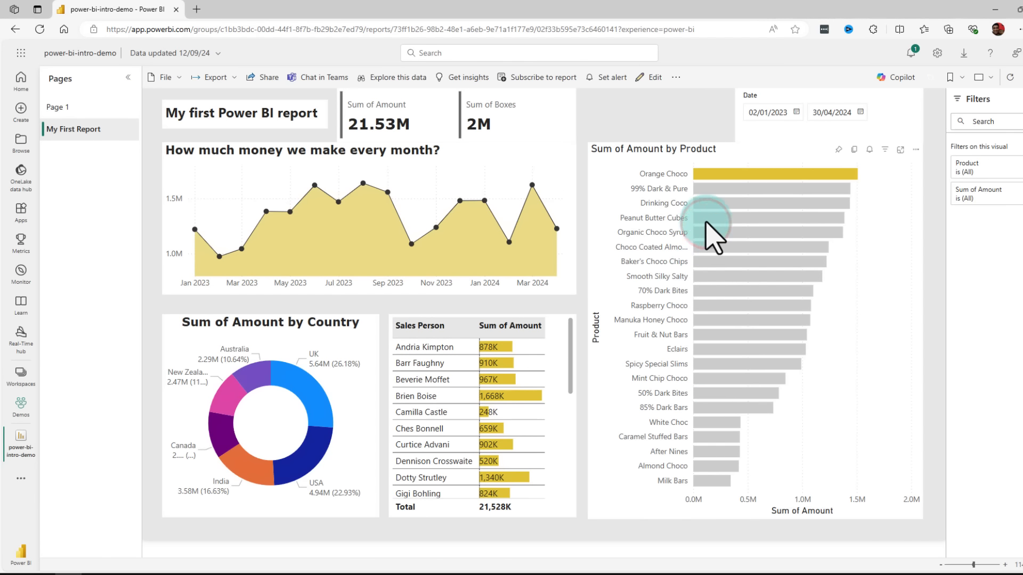
left_click(707, 218)
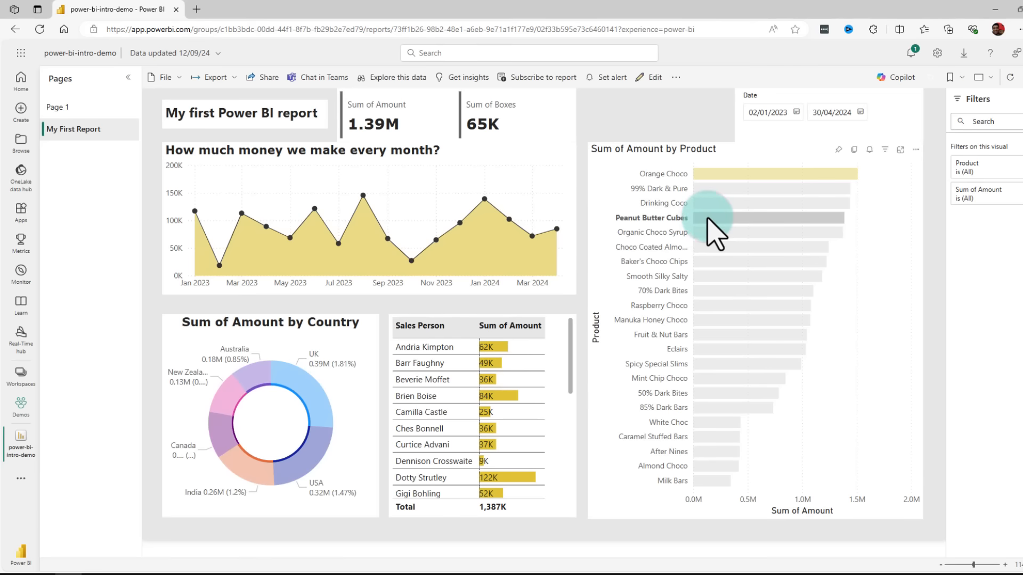
left_click(741, 220)
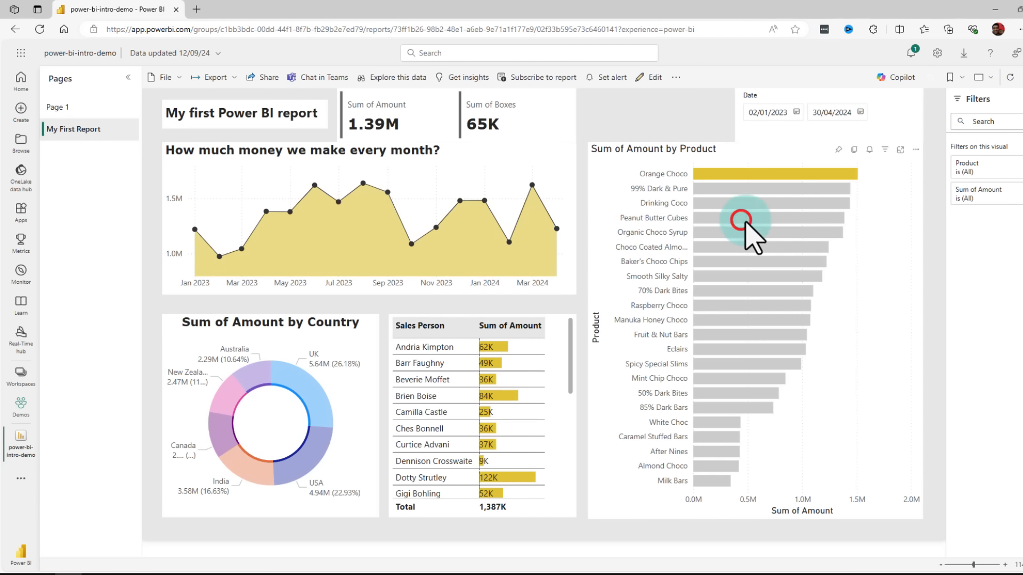
Step: Open the report's Share link dialog and close it without sending
left_click(265, 85)
left_click(526, 288)
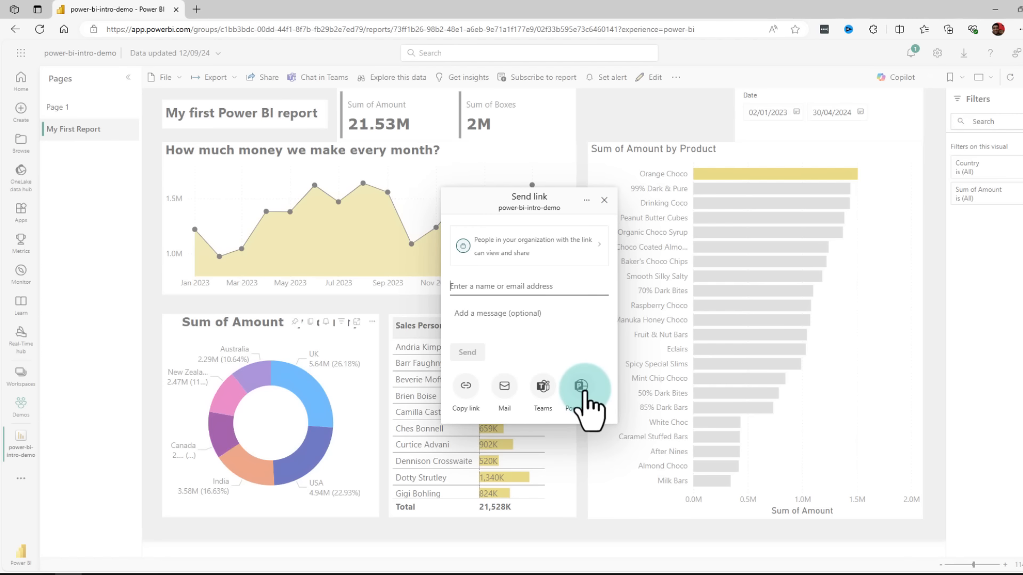
left_click(1020, 206)
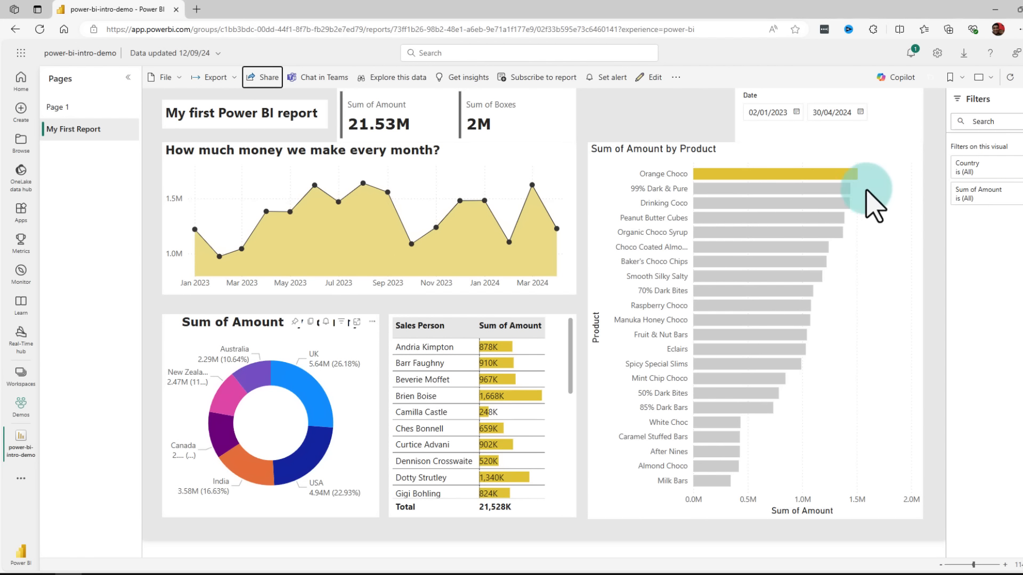
Step: Open sample-chocolate-sales-data-1.xlsx in Excel from the datasets folder
mouse_move(832, 201)
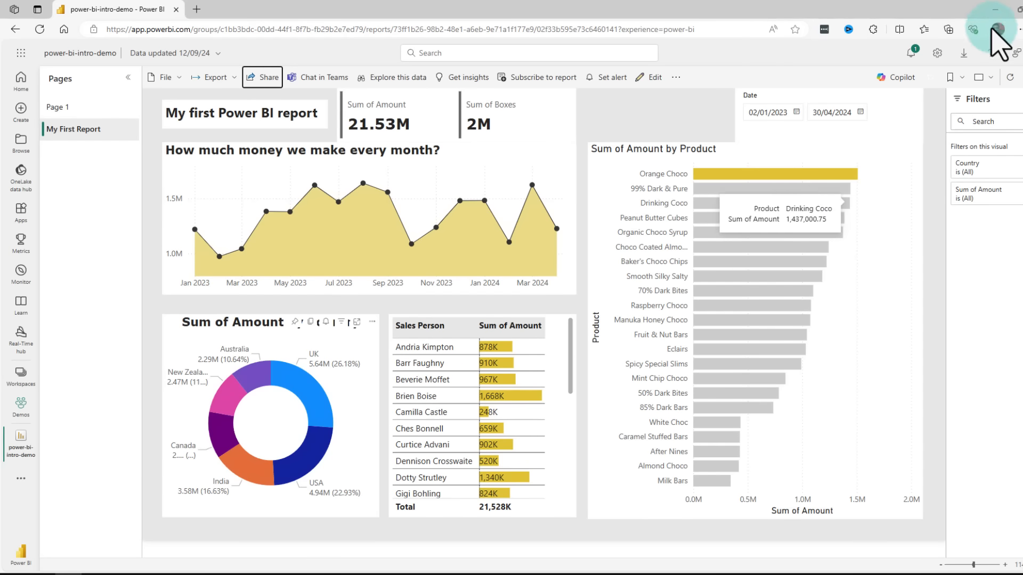
left_click(42, 569)
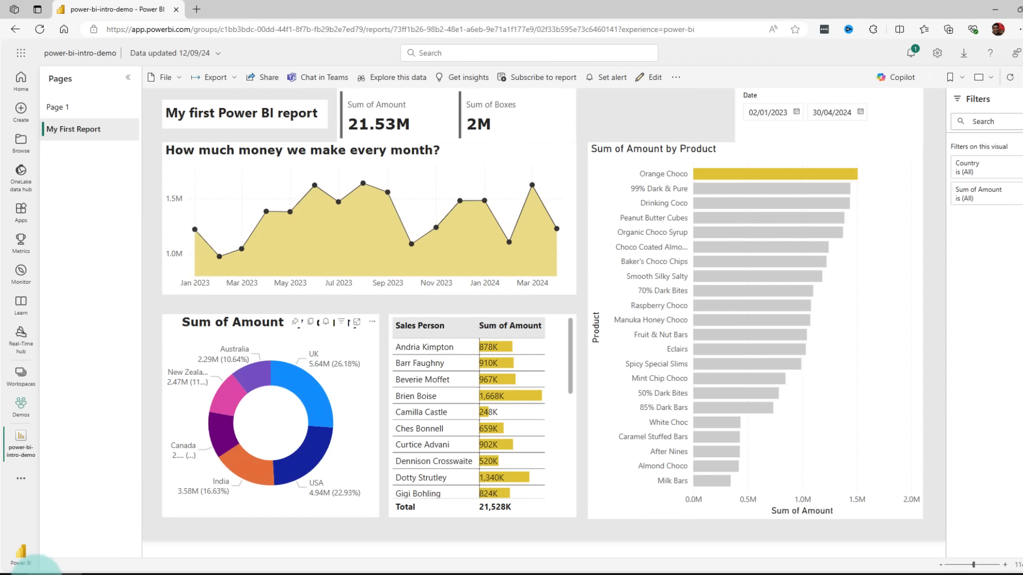
left_click(525, 551)
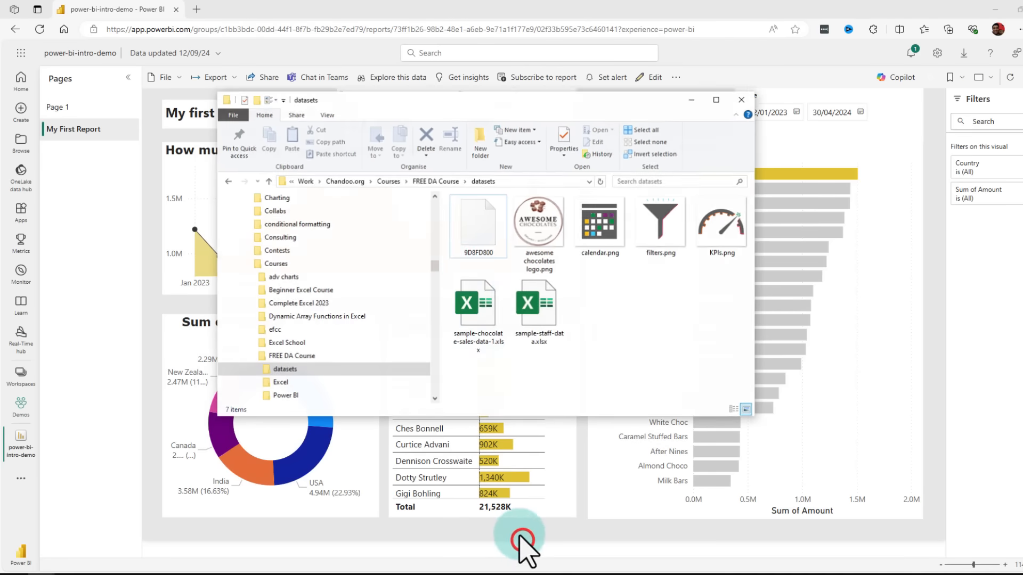
left_click(472, 341)
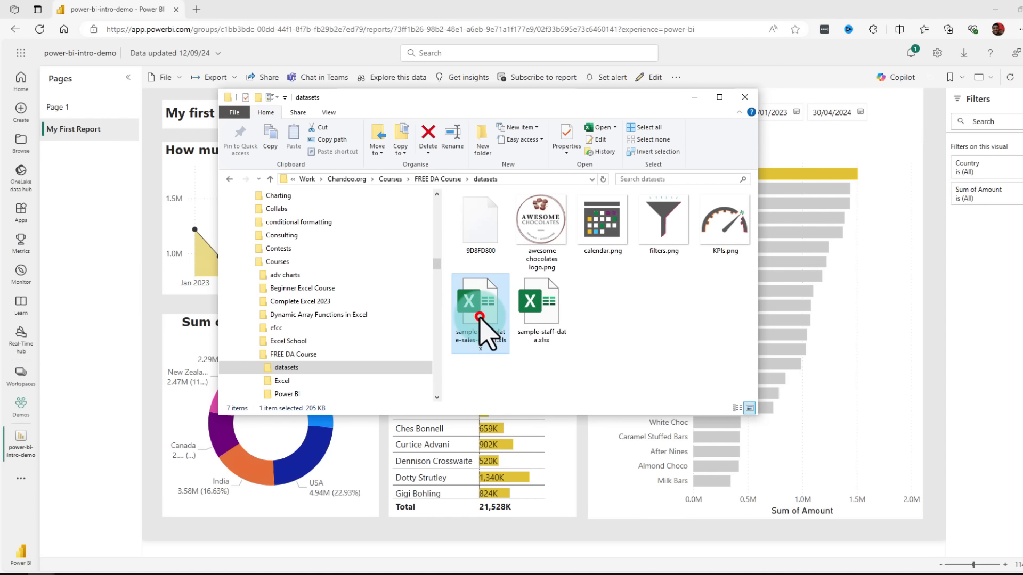
double_click(488, 334)
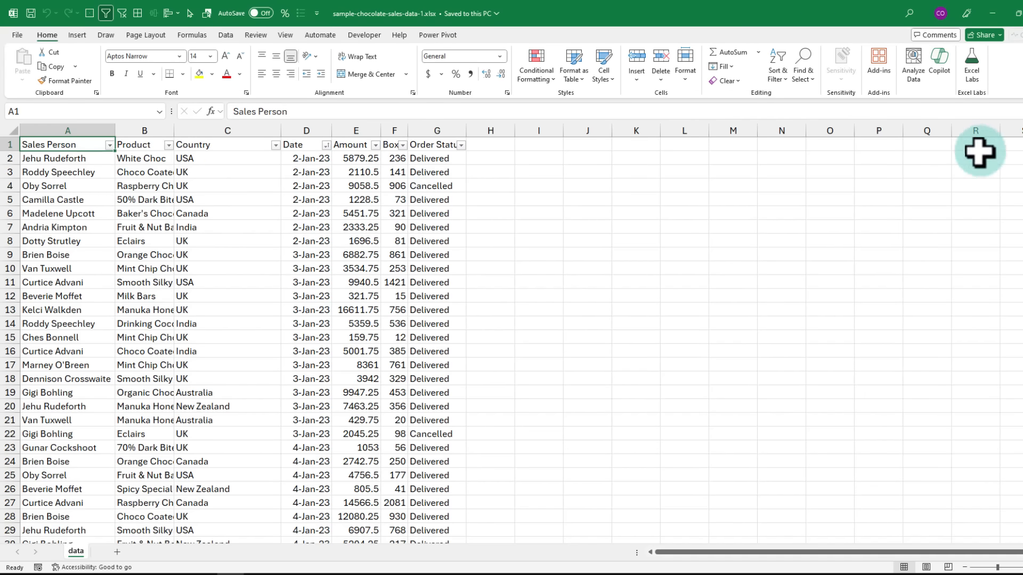
Step: Scroll to the end of the sales data, select the blank rows below it, and close Excel
left_click_drag(1022, 147, 1022, 527)
scroll(489, 458, "down", 4)
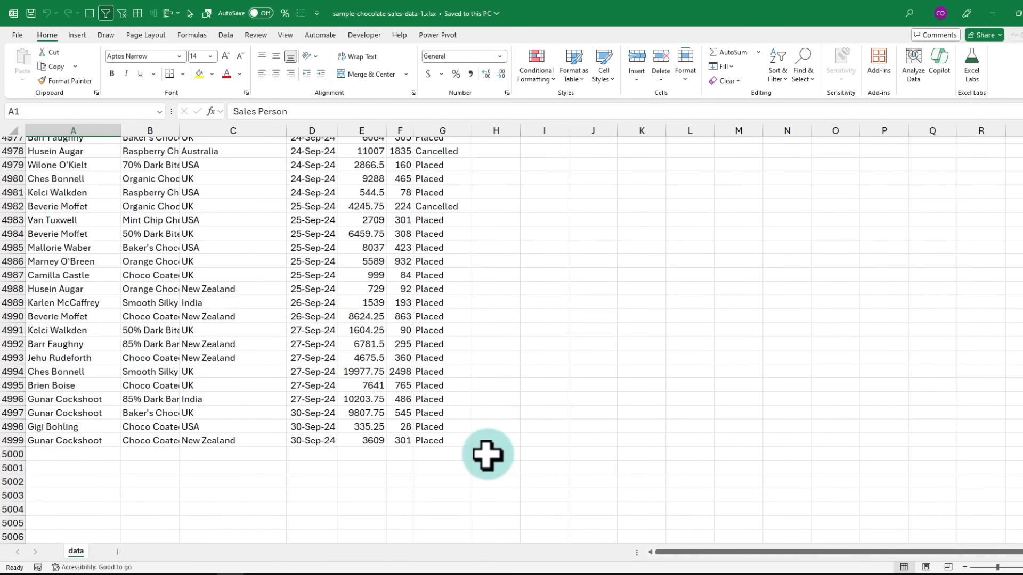
left_click_drag(48, 370, 426, 482)
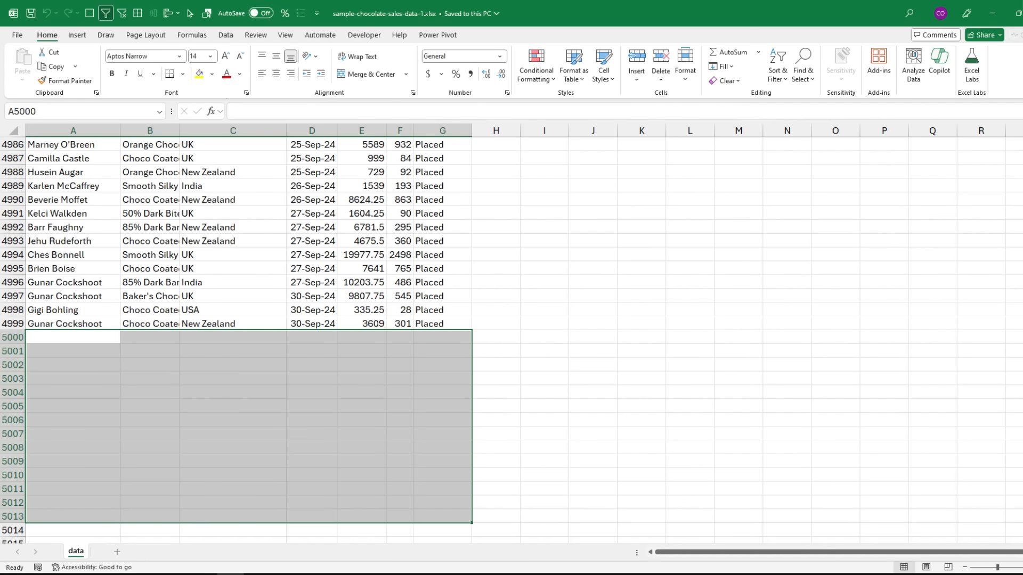
left_click(1022, 13)
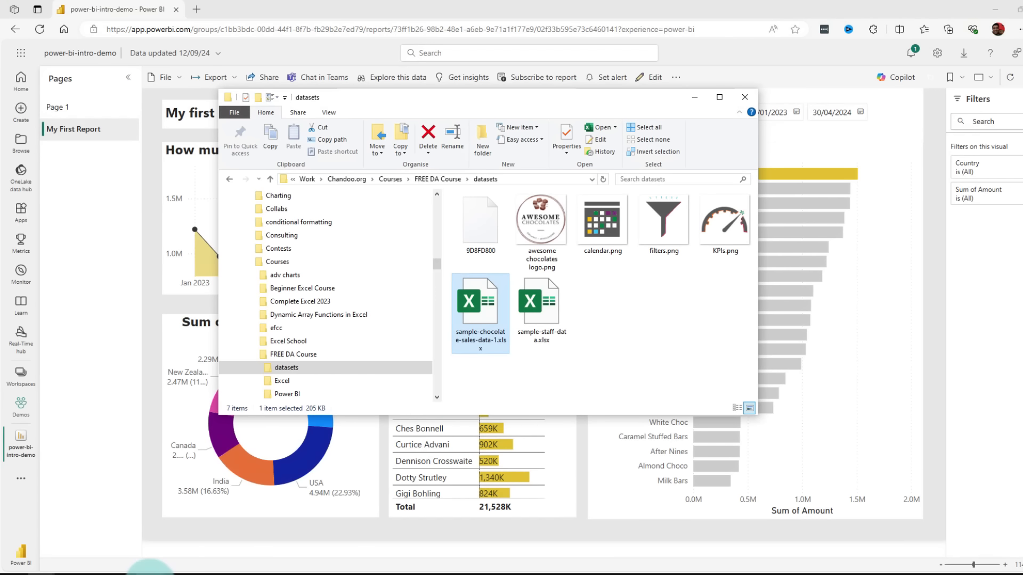
mouse_move(150, 569)
left_click(181, 554)
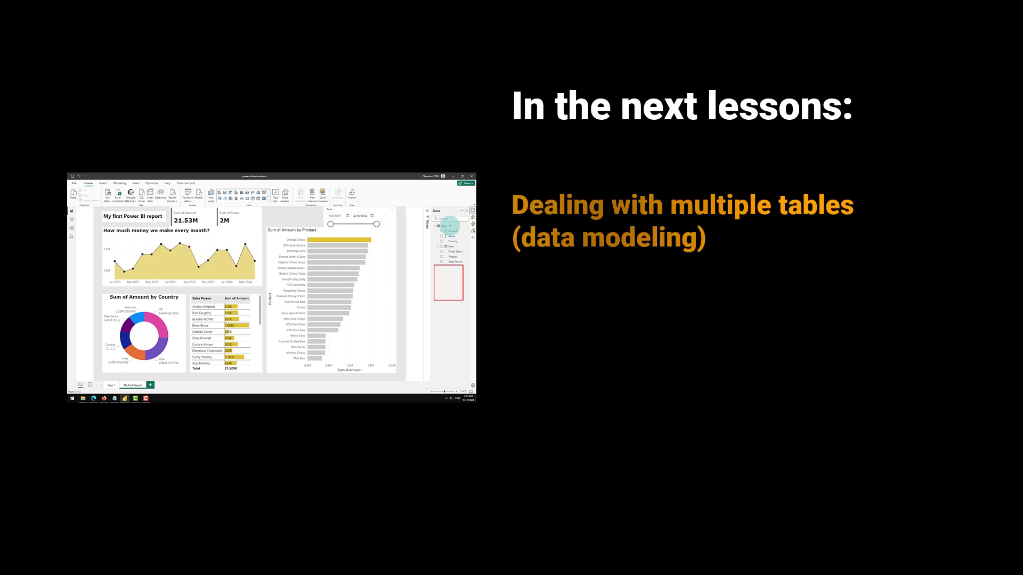
left_click_drag(432, 223, 465, 266)
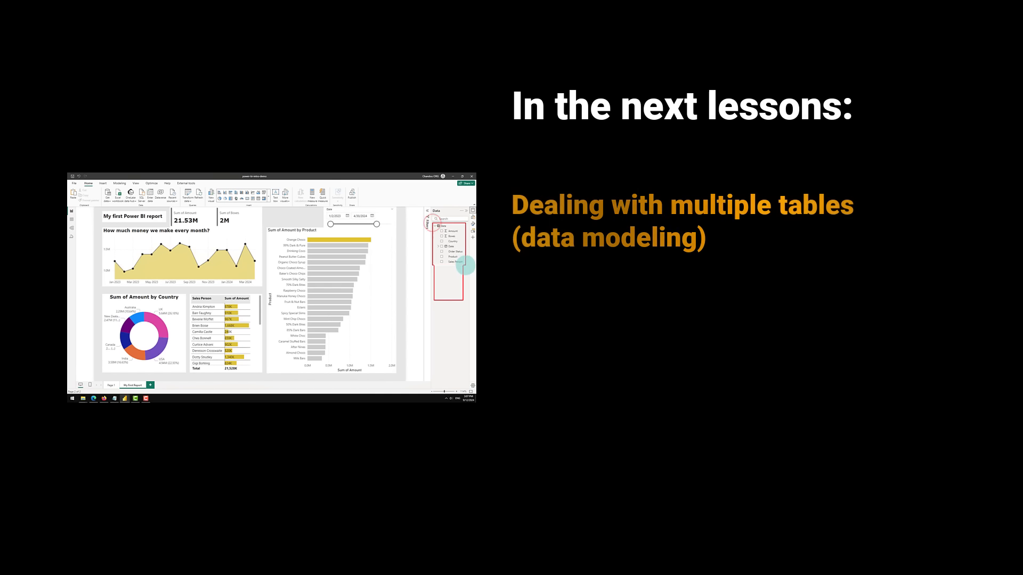